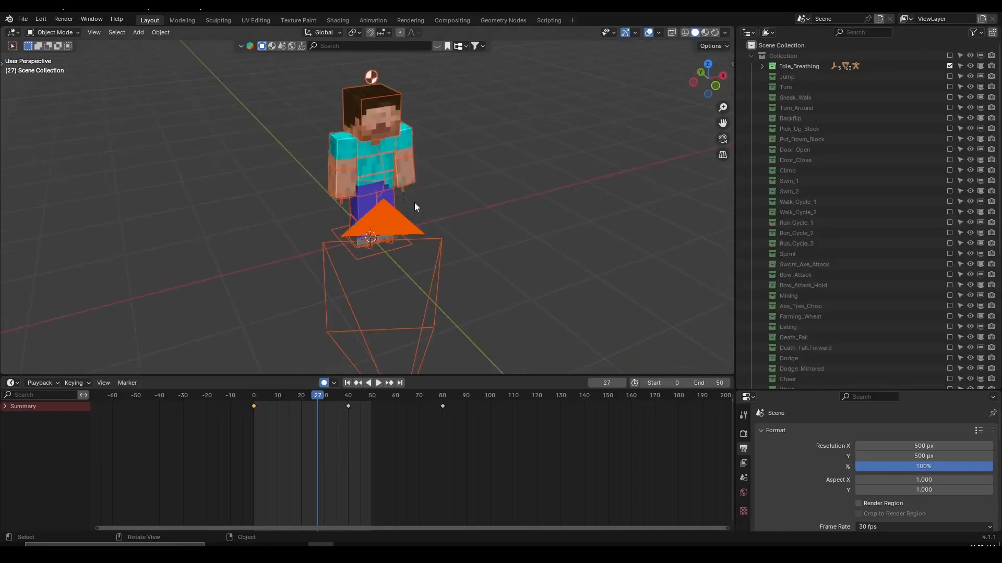
# Step: Clear the selection, swap the enabled collection from Idle_Breathing to Jump, and play the jump animation
pyautogui.click(414, 202)
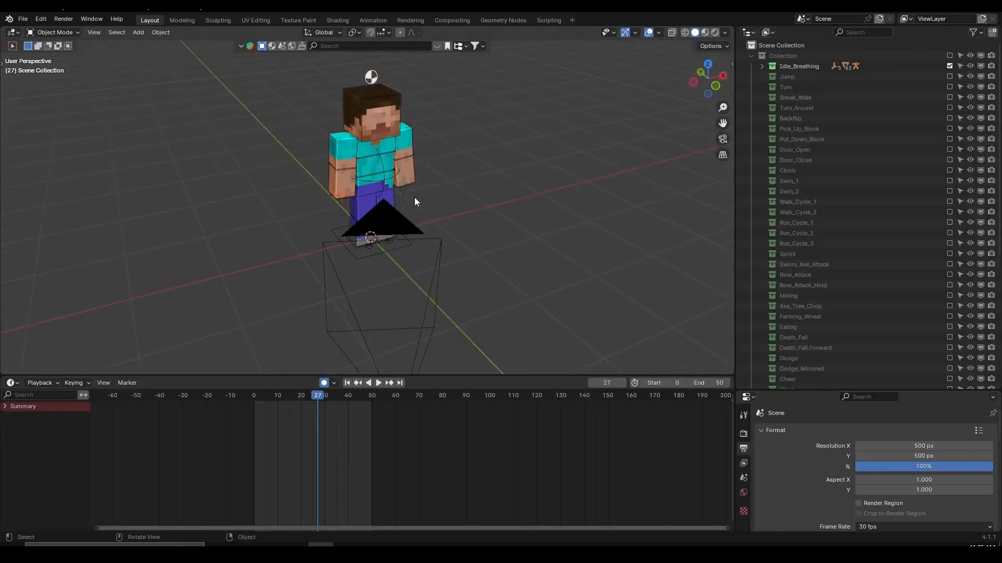
pyautogui.moveTo(414, 197); pyautogui.dragTo(465, 210, button='middle')
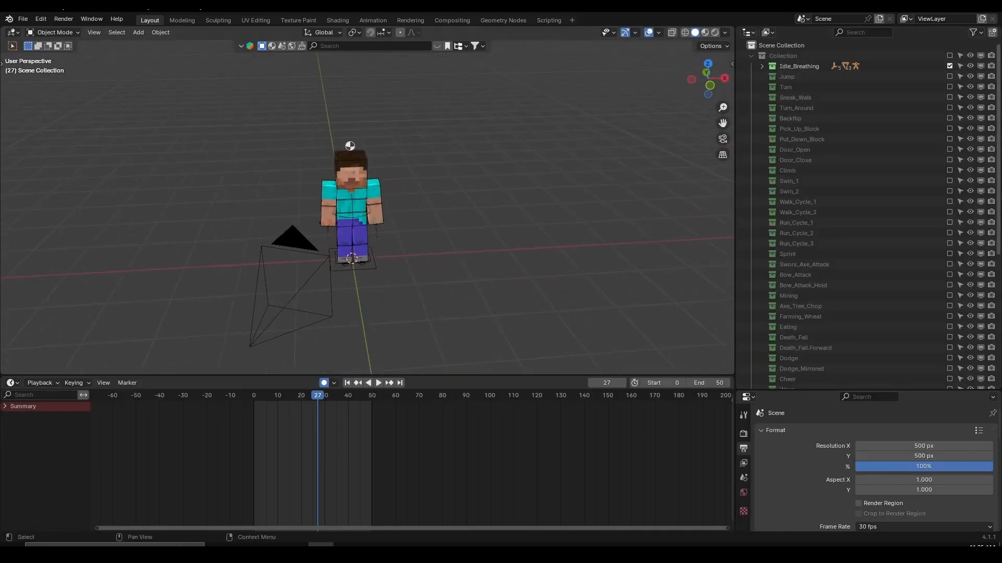
pyautogui.click(949, 66)
pyautogui.click(949, 76)
pyautogui.press('space')
pyautogui.moveTo(425, 255); pyautogui.dragTo(517, 243, button='middle')
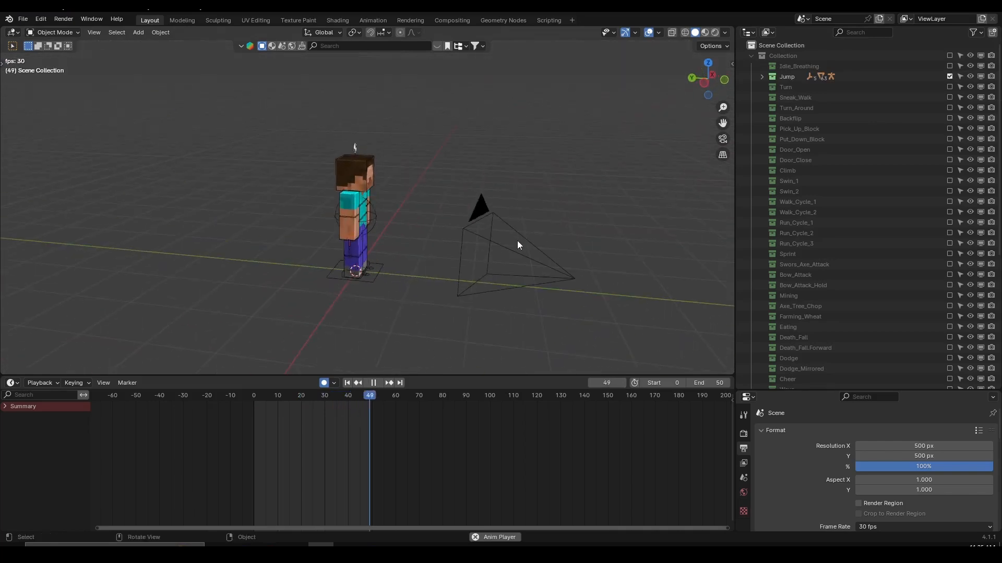
# Step: Preview the Turn and Sneak_Walk animations by enabling one collection at a time, and stop playback
pyautogui.click(950, 76)
pyautogui.click(950, 86)
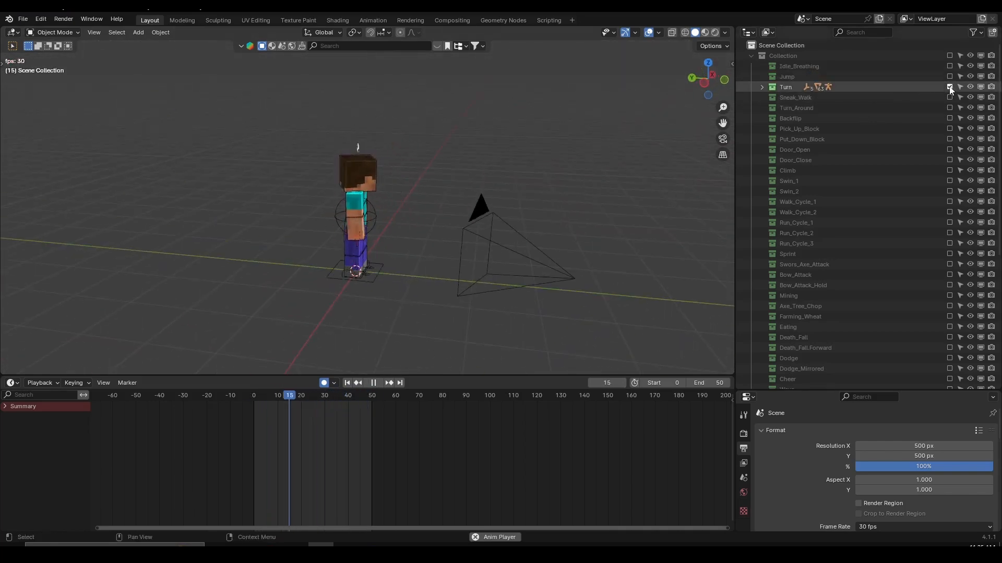
pyautogui.click(950, 87)
pyautogui.click(949, 97)
pyautogui.moveTo(405, 220); pyautogui.dragTo(298, 233, button='middle')
pyautogui.press('space')
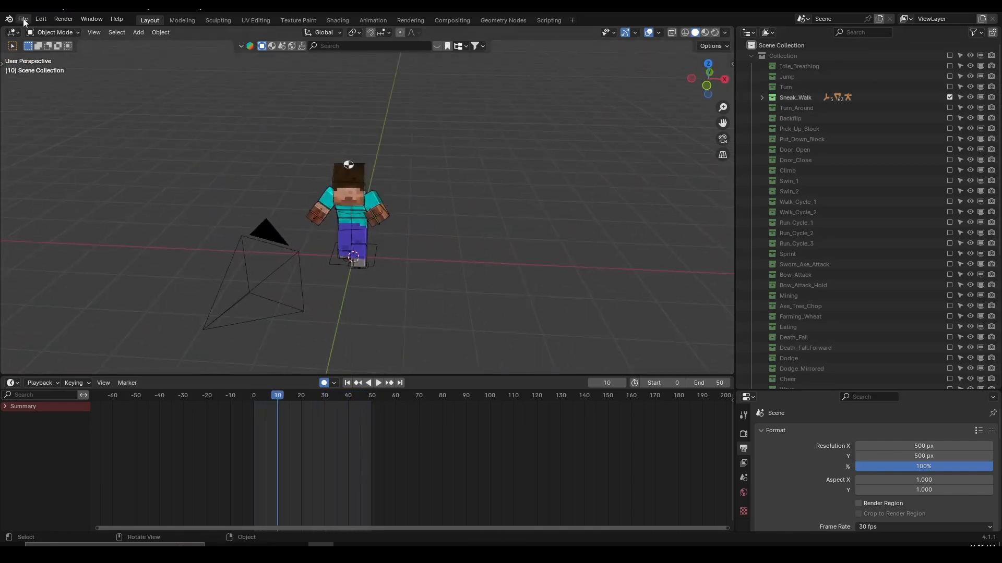
# Step: Switch the timeline area to the Asset Browser and make it slightly taller
pyautogui.moveTo(376, 252); pyautogui.dragTo(318, 293, button='middle')
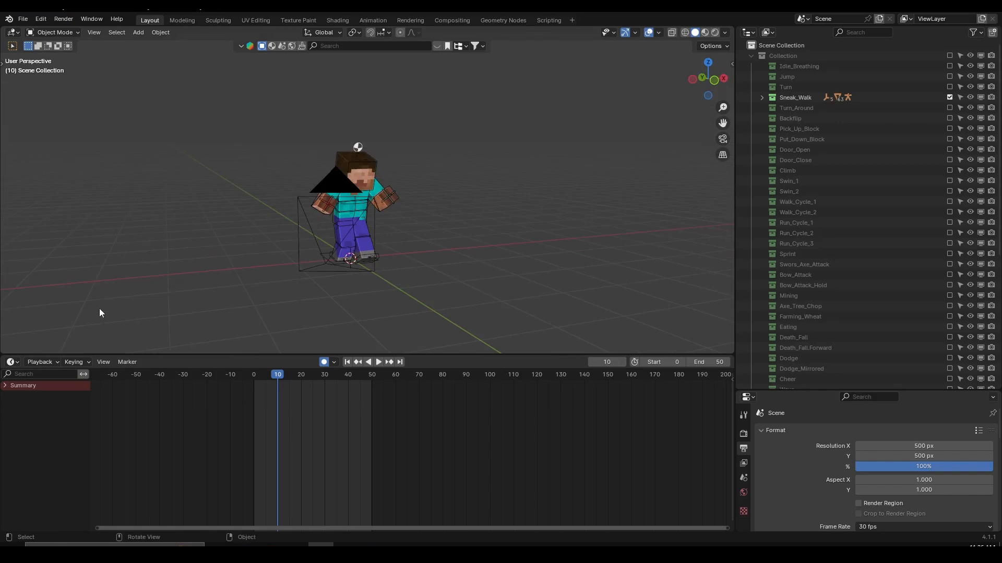
pyautogui.click(11, 362)
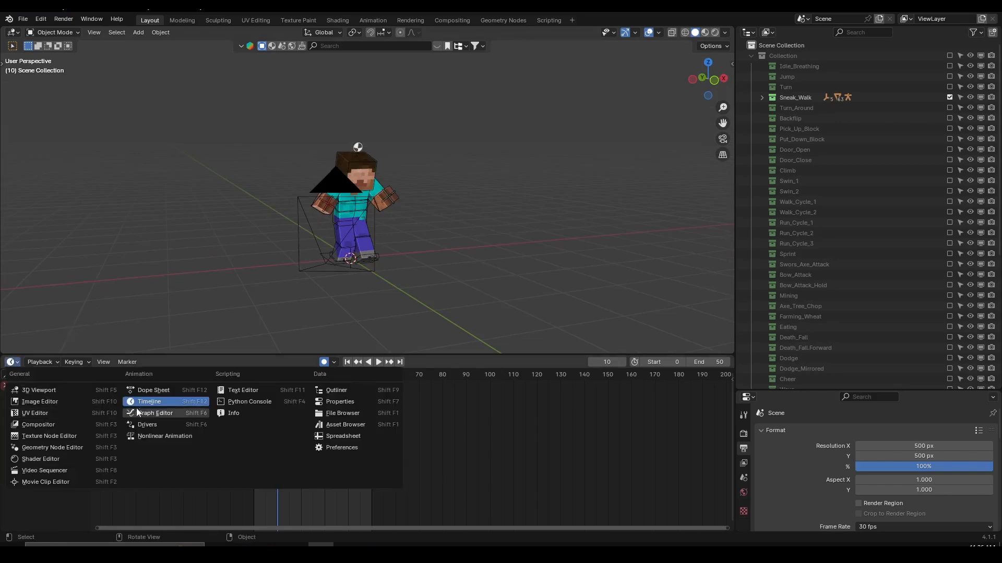
pyautogui.click(356, 426)
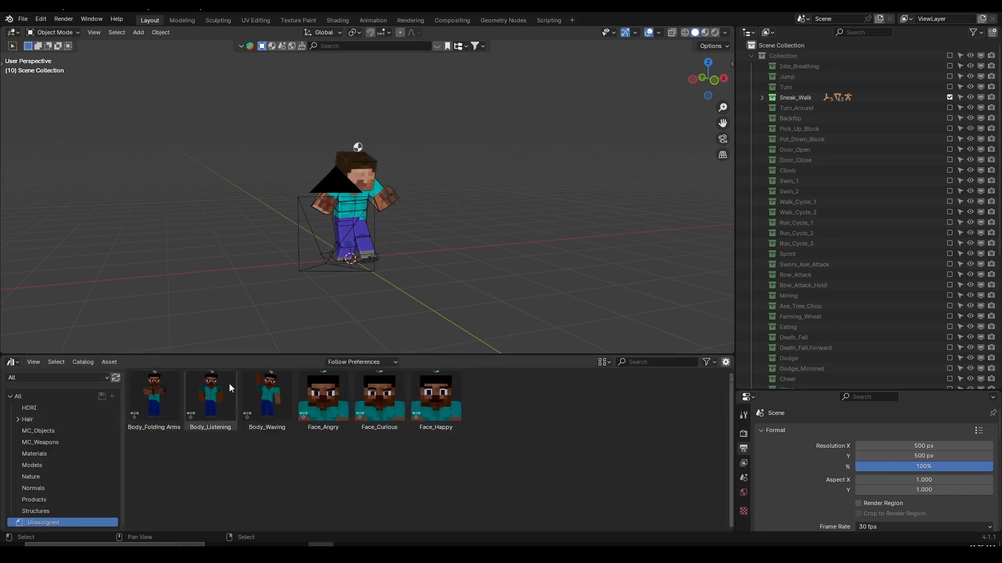
pyautogui.moveTo(407, 355); pyautogui.dragTo(407, 338)
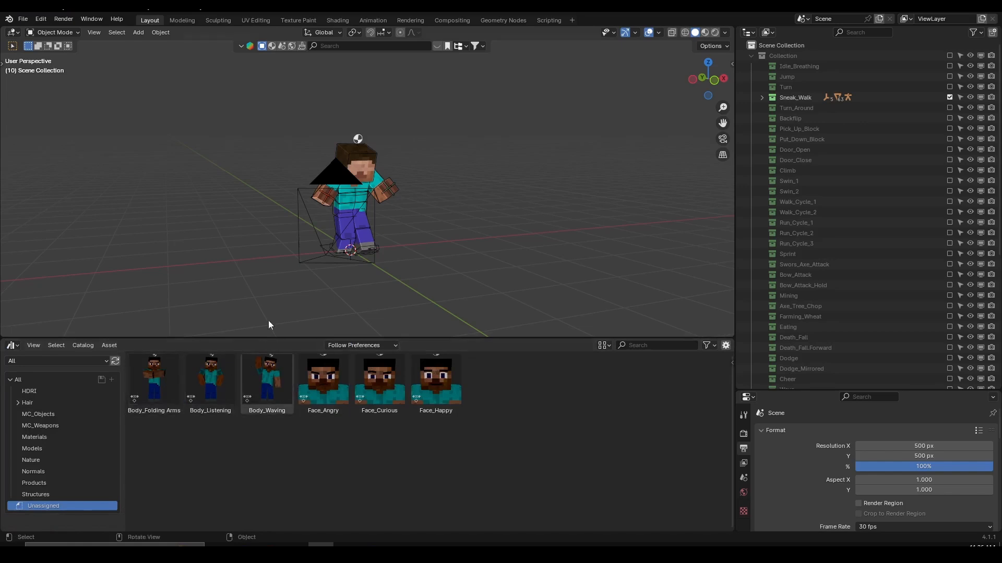
# Step: View the character through the camera and browse the HDRI, MC_Objects and MC_Weapons asset catalogs
pyautogui.moveTo(271, 326); pyautogui.dragTo(383, 243, button='middle')
pyautogui.press('KP_0')
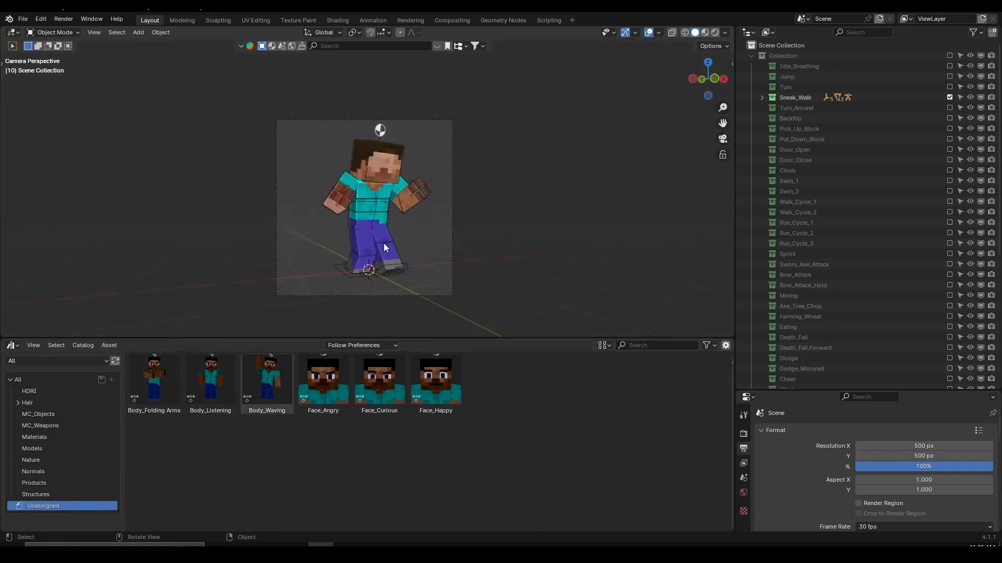
pyautogui.scroll(2, 367, 243)
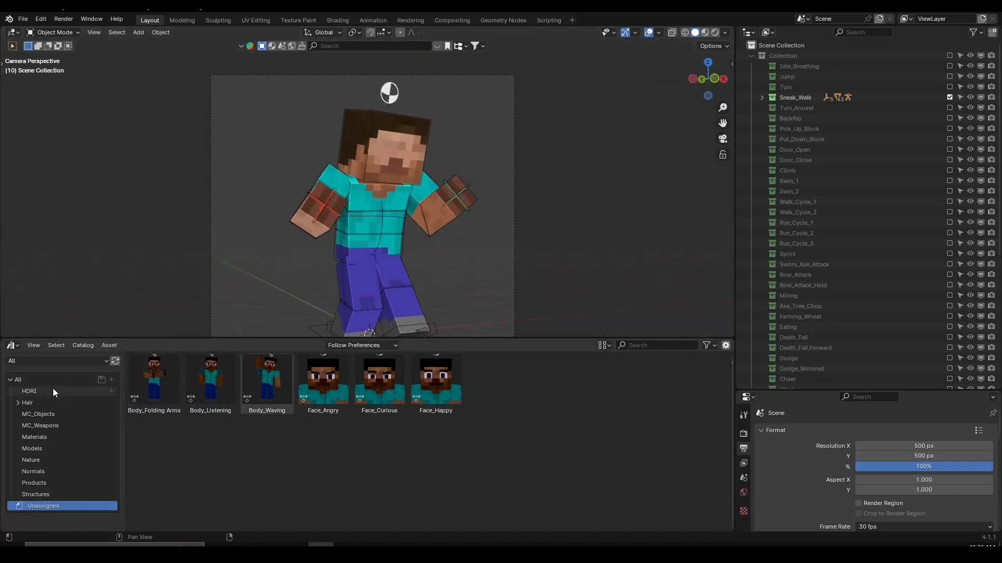
pyautogui.click(36, 390)
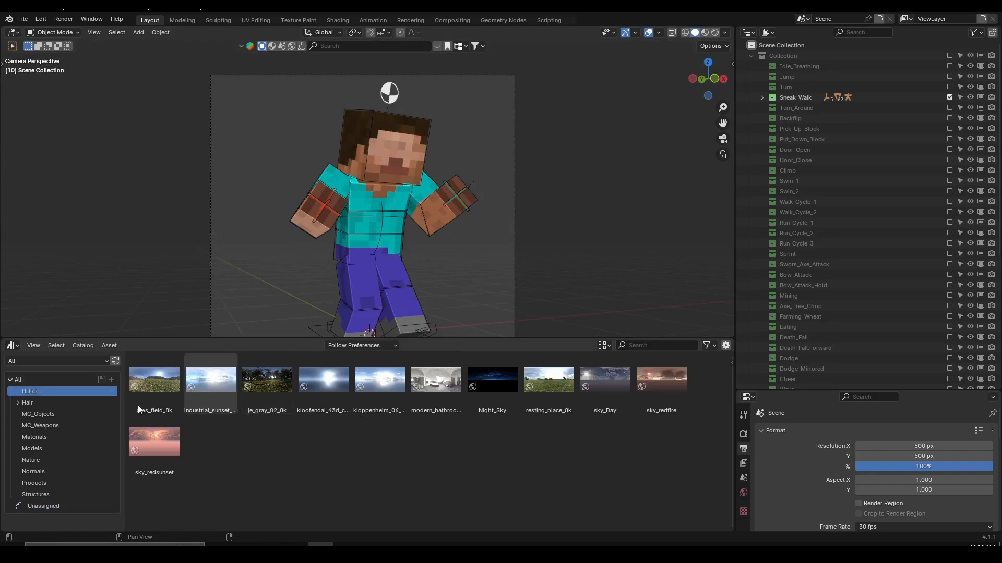
pyautogui.click(61, 416)
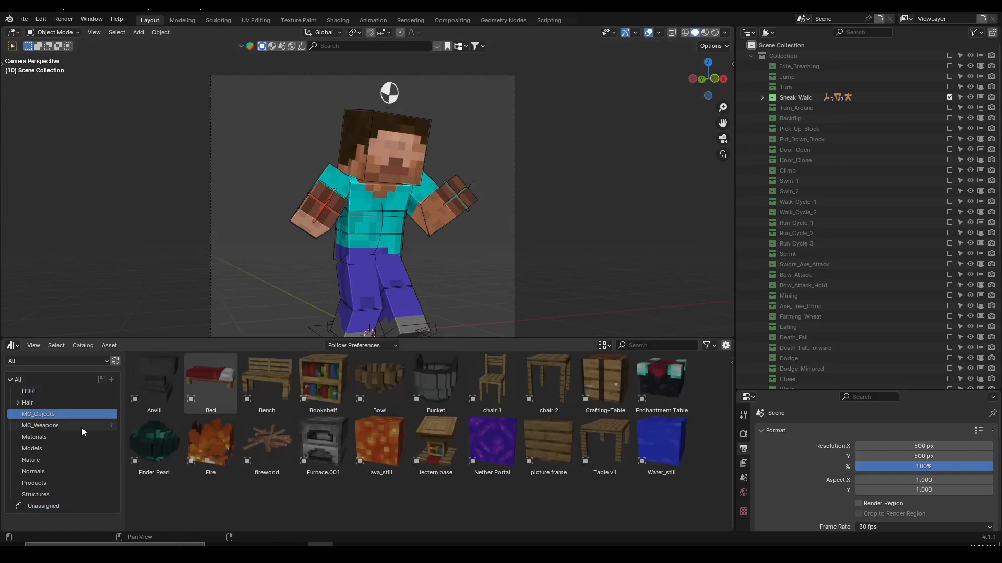
pyautogui.click(71, 427)
pyautogui.scroll(-2, 456, 196)
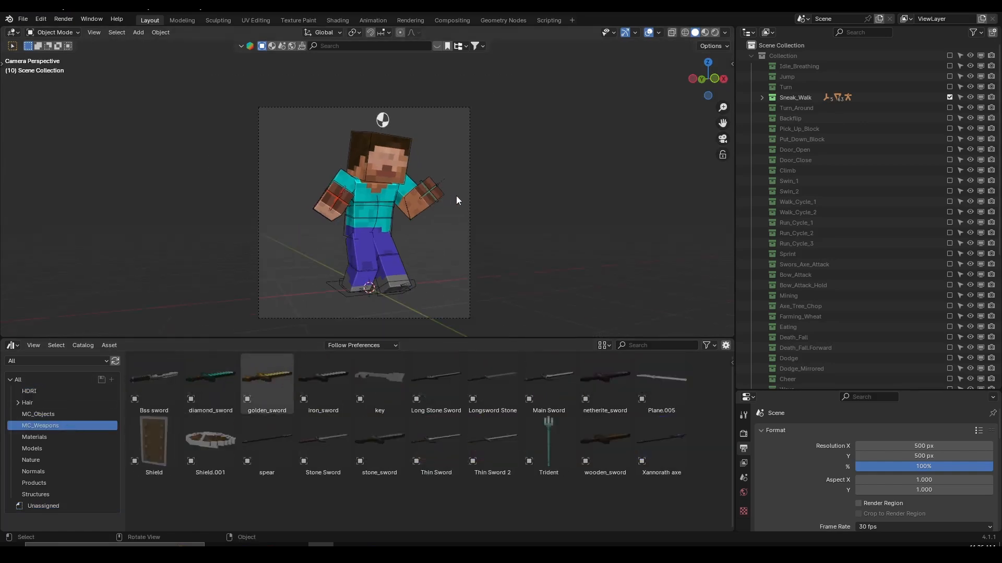
# Step: Exclude the Sneak_Walk collection and add a cube mesh to the empty scene
pyautogui.moveTo(440, 228); pyautogui.dragTo(421, 237, button='middle')
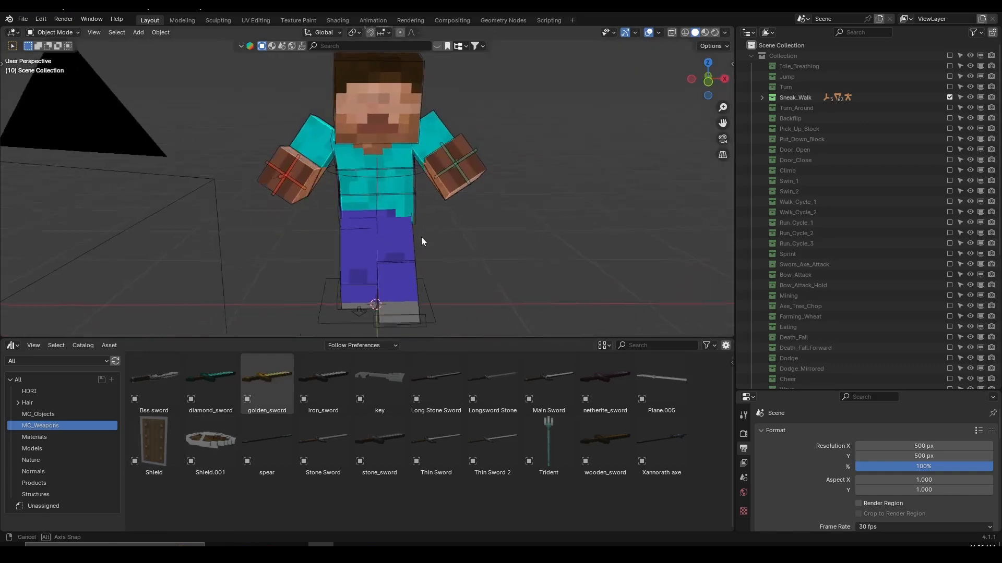
pyautogui.click(949, 97)
pyautogui.moveTo(528, 159); pyautogui.dragTo(452, 224, button='middle')
pyautogui.hotkey('shift', 'a')
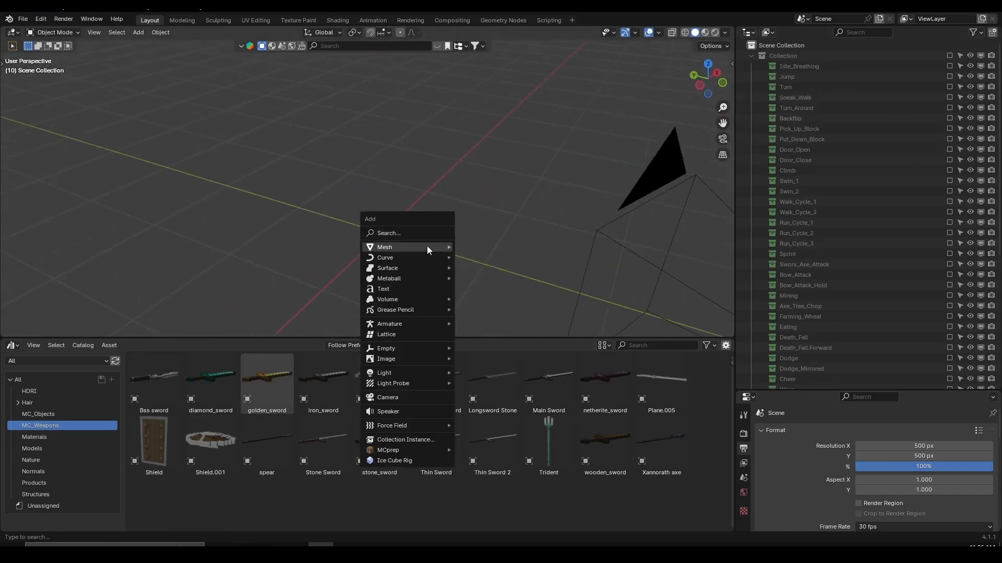
pyautogui.moveTo(426, 246)
pyautogui.click(479, 259)
pyautogui.scroll(-4, 452, 199)
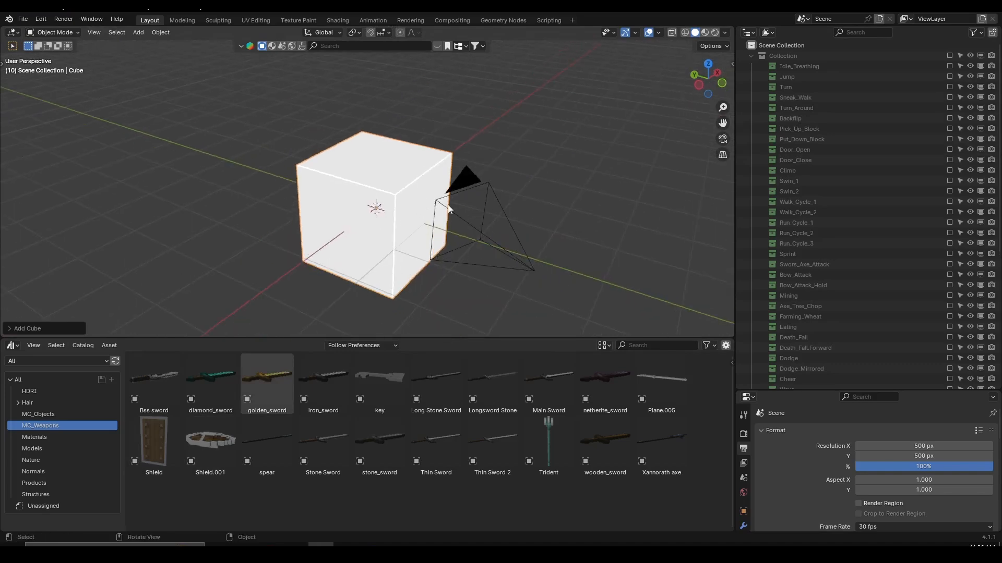
# Step: Hide the camera and give the cube a level 2 Subdivision Surface modifier
pyautogui.click(475, 191)
pyautogui.moveTo(475, 191); pyautogui.dragTo(394, 194, button='middle')
pyautogui.click(394, 193)
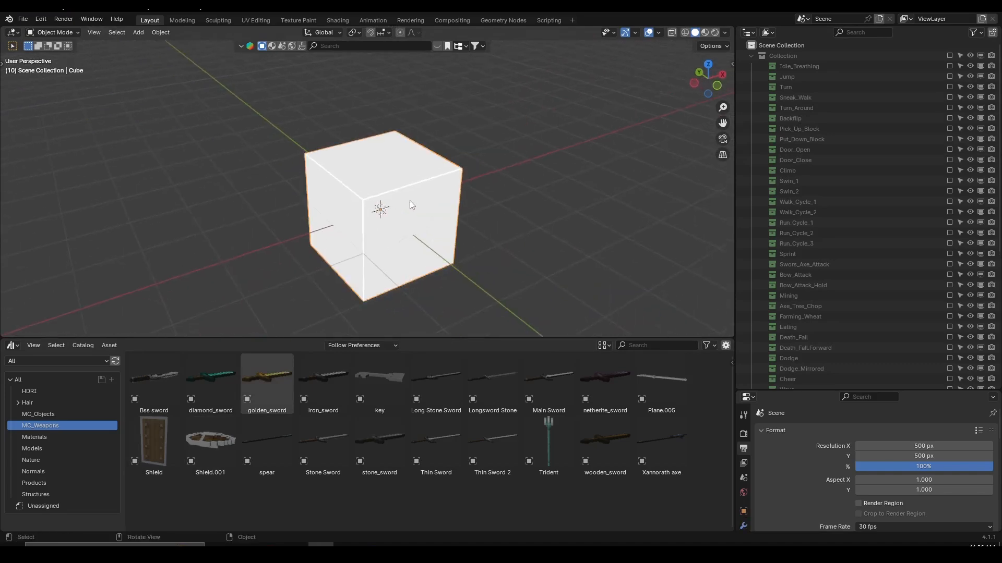
pyautogui.hotkey('ctrl', '2')
# Step: Inset the cube's top face in Edit Mode
pyautogui.press('Tab')
pyautogui.scroll(2, 414, 164)
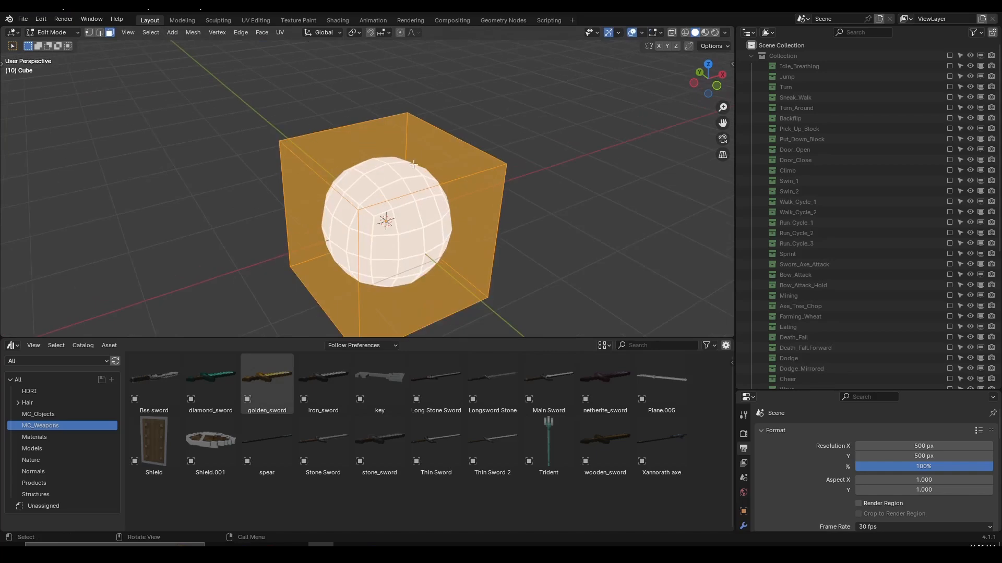
pyautogui.click(414, 164)
pyautogui.press('i')
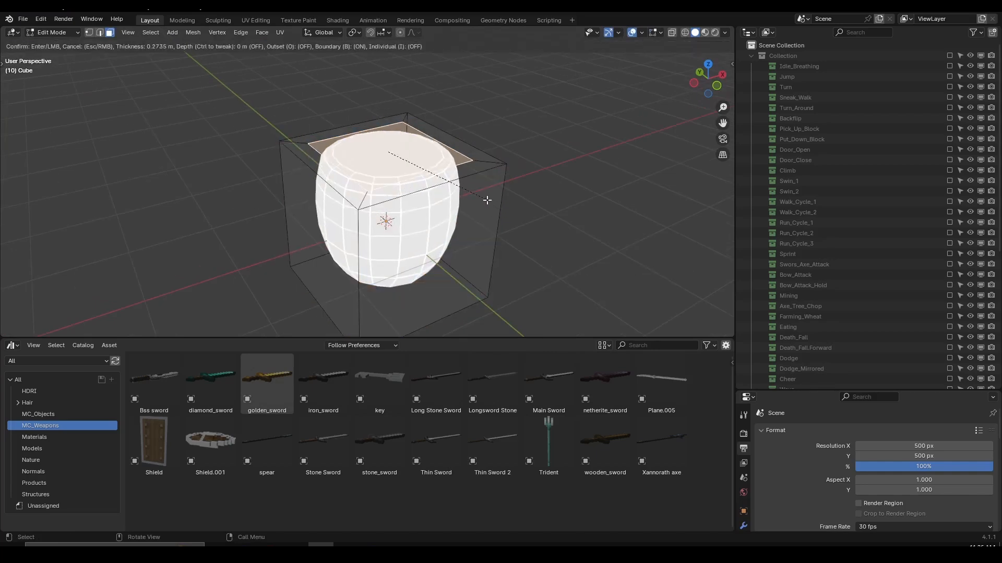
pyautogui.click(498, 198)
pyautogui.keyDown('shift'); pyautogui.moveTo(490, 212); pyautogui.dragTo(476, 228, button='middle'); pyautogui.keyUp('shift')
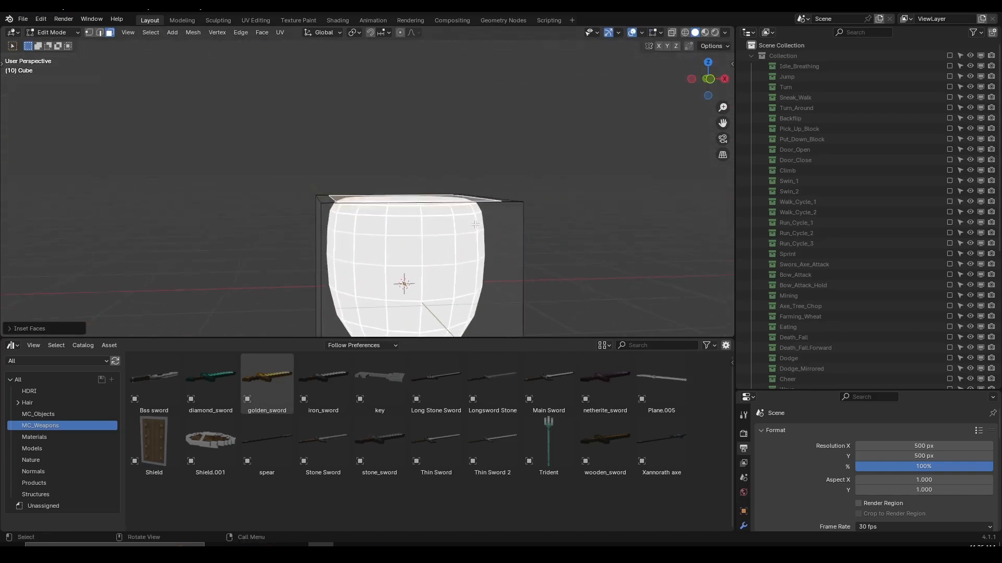
# Step: Extrude the inset top face upward and scale it down to about half to form the vase's shoulder
pyautogui.press('e')
pyautogui.press('z')
pyautogui.click(483, 173)
pyautogui.press('s')
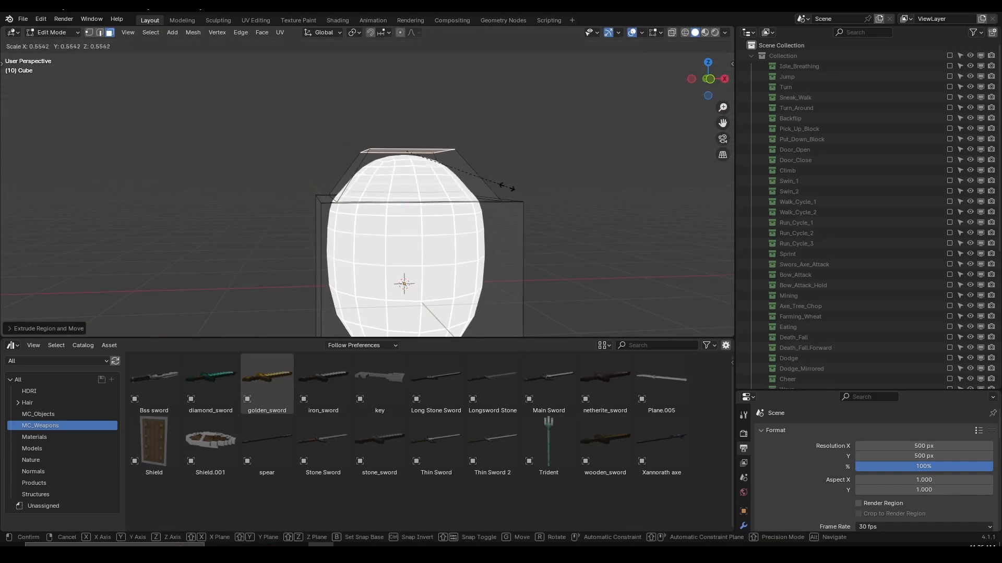
pyautogui.click(484, 184)
# Step: Extrude the shoulder's top face straight up along Z to form a long neck
pyautogui.keyDown('shift'); pyautogui.moveTo(477, 183); pyautogui.dragTo(474, 259, button='middle'); pyautogui.keyUp('shift')
pyautogui.press('e')
pyautogui.press('z')
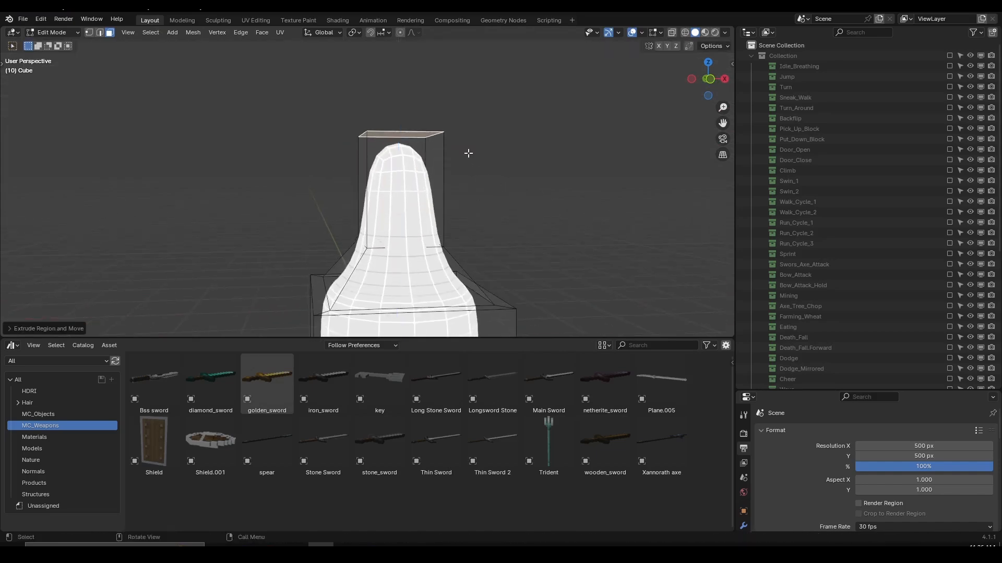
pyautogui.click(476, 190)
pyautogui.rightClick(505, 196)
# Step: Form a flared rim on the neck by insetting its top face, extruding it upward about 0.3 m and enlarging it
pyautogui.press('i')
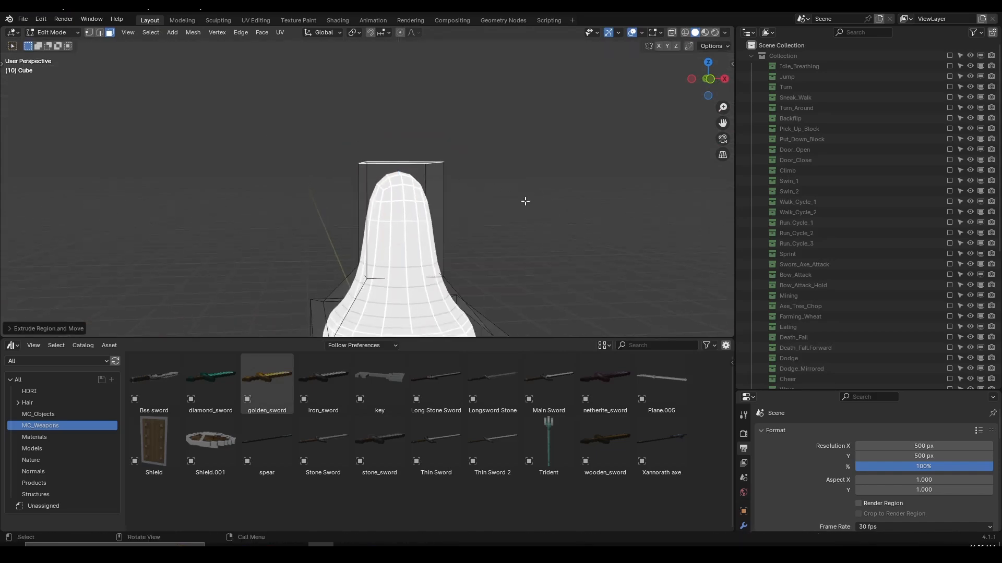
pyautogui.click(493, 195)
pyautogui.press('e')
pyautogui.press('z')
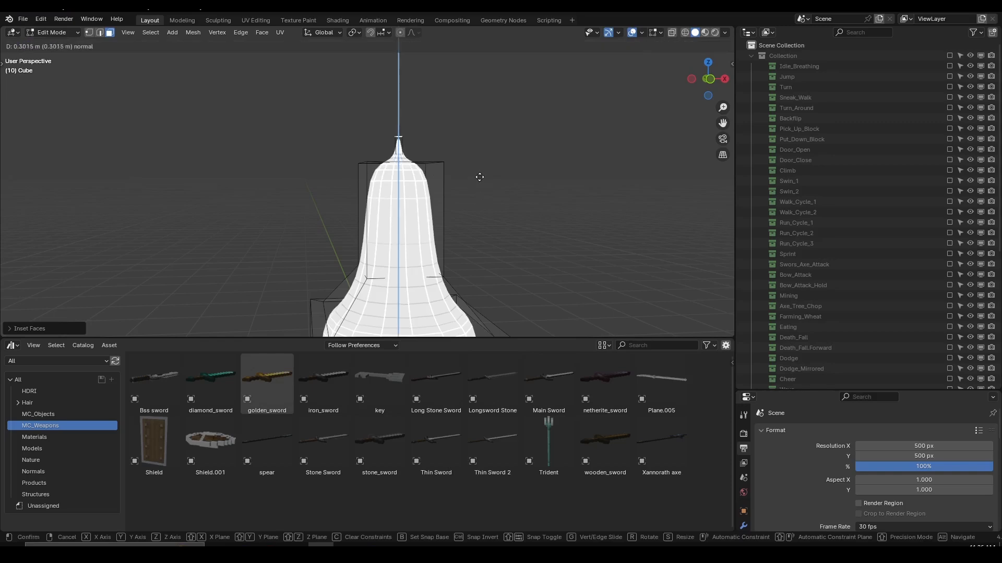
pyautogui.click(477, 178)
pyautogui.press('s')
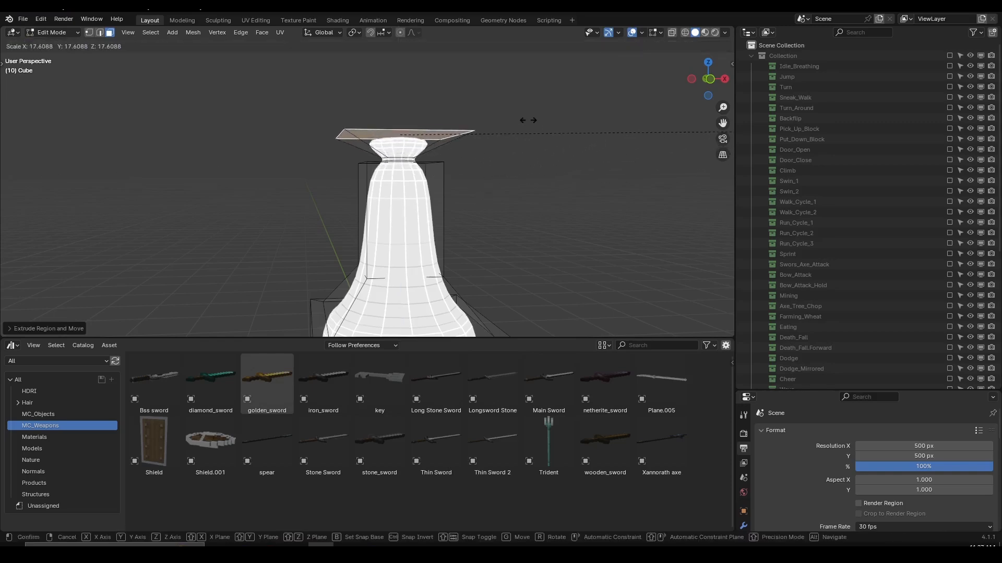
pyautogui.click(707, 130)
# Step: Add an edge loop around the vase's body and scale it outward
pyautogui.scroll(-2, 600, 183)
pyautogui.moveTo(537, 200); pyautogui.dragTo(537, 214, button='middle')
pyautogui.moveTo(430, 250)
pyautogui.keyDown('shift'); pyautogui.mouseDown(button='middle')
pyautogui.moveTo(445, 174)
pyautogui.moveTo(462, 205)
pyautogui.moveTo(517, 210)
pyautogui.moveTo(447, 196)
pyautogui.moveTo(445, 207)
pyautogui.mouseUp(button='middle'); pyautogui.keyUp('shift')
pyautogui.click(456, 194)
pyautogui.scroll(2, 446, 175)
pyautogui.hotkey('ctrl', 'r')
pyautogui.click(457, 185)
pyautogui.click(457, 184)
pyautogui.press('s')
pyautogui.click(503, 204)
# Step: Return to Object Mode and apply smooth shading to the vase
pyautogui.press('Tab')
pyautogui.scroll(-4, 459, 201)
pyautogui.scroll(2, 448, 195)
pyautogui.rightClick(443, 195)
pyautogui.click(443, 194)
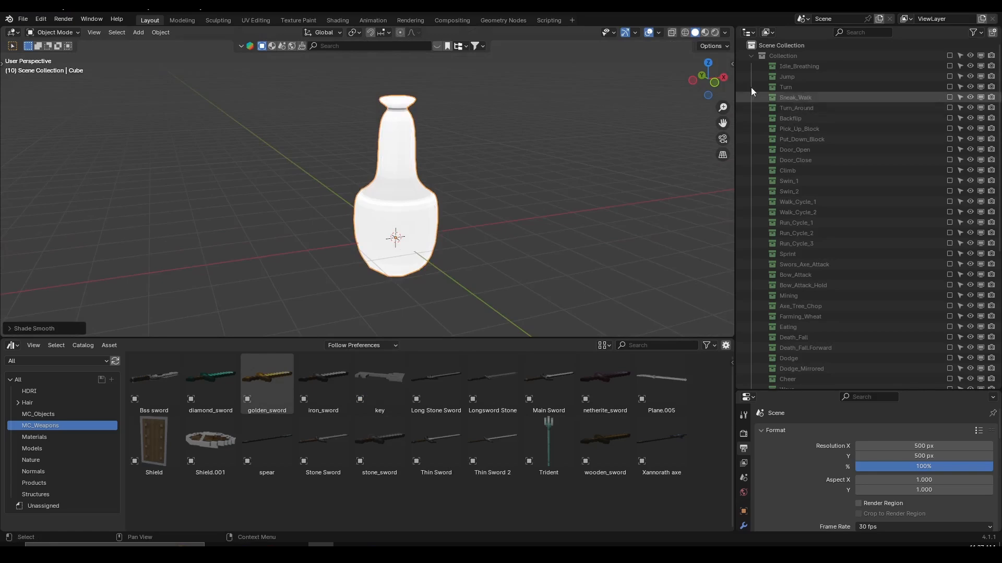
# Step: Rename the cube object as Vase in the Outliner
pyautogui.scroll(-8, 836, 143)
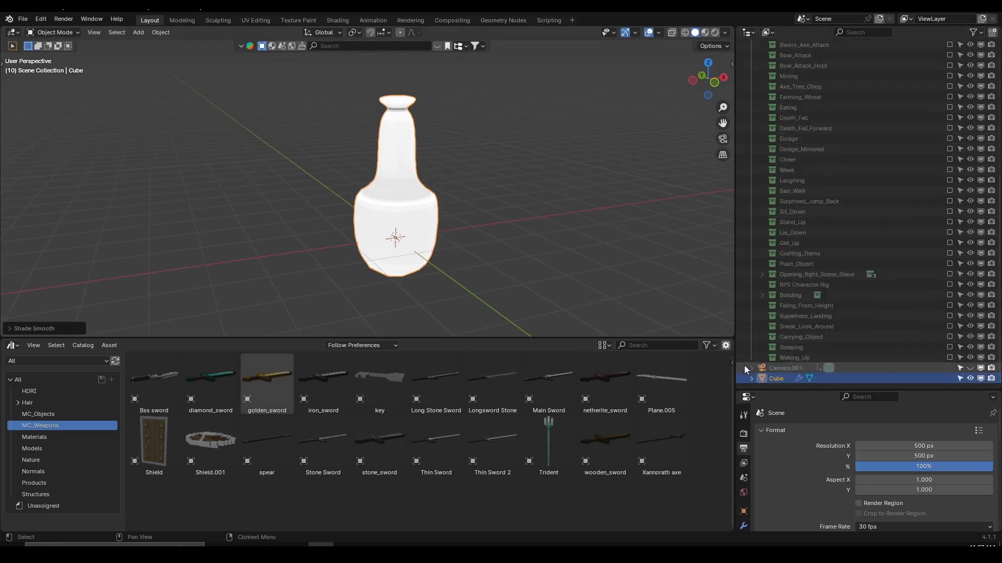
pyautogui.click(751, 378)
pyautogui.scroll(-1, 762, 354)
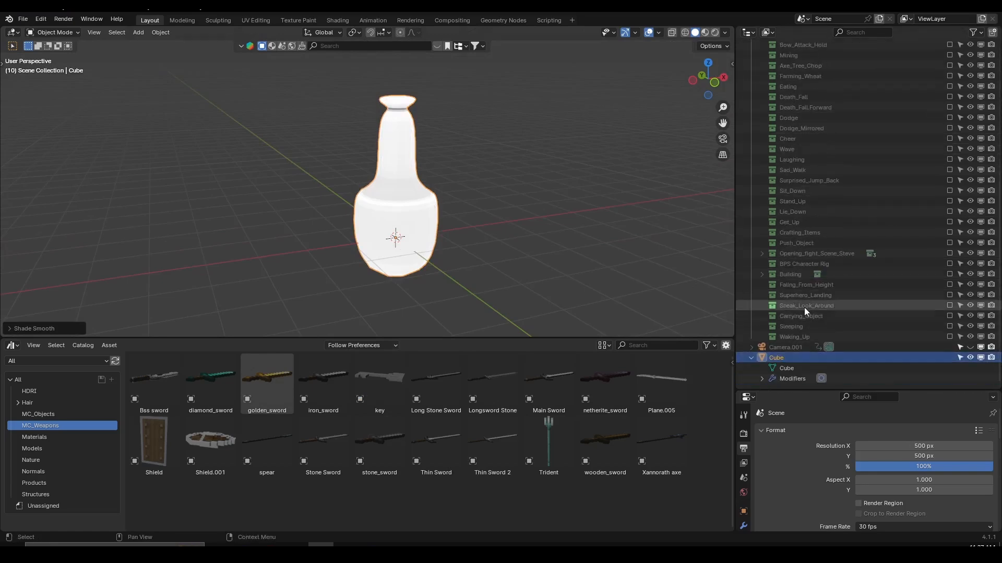
pyautogui.doubleClick(774, 358)
pyautogui.write('Vase')
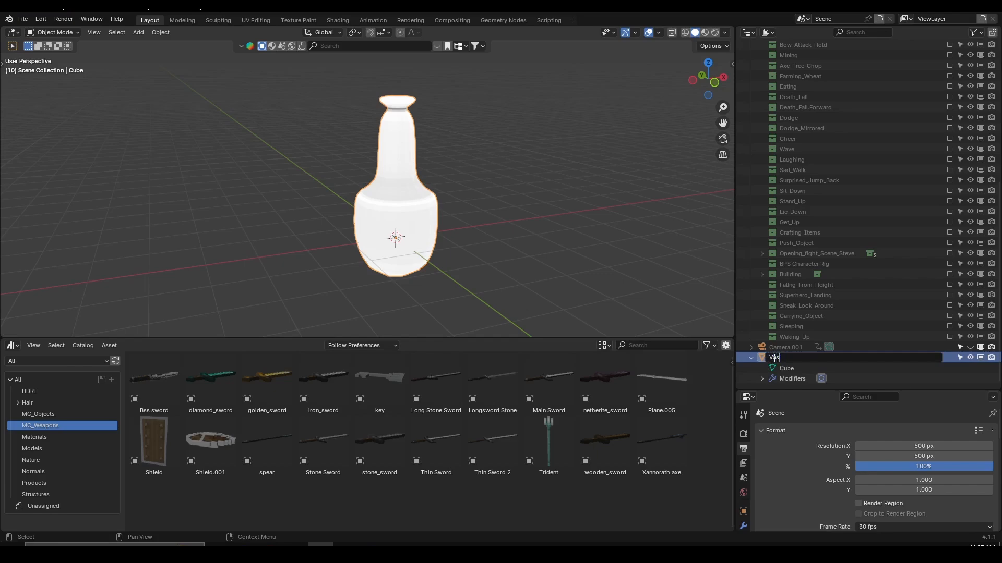
pyautogui.press('Return')
# Step: Mark the Vase object as an asset
pyautogui.moveTo(453, 265); pyautogui.dragTo(442, 201, button='middle')
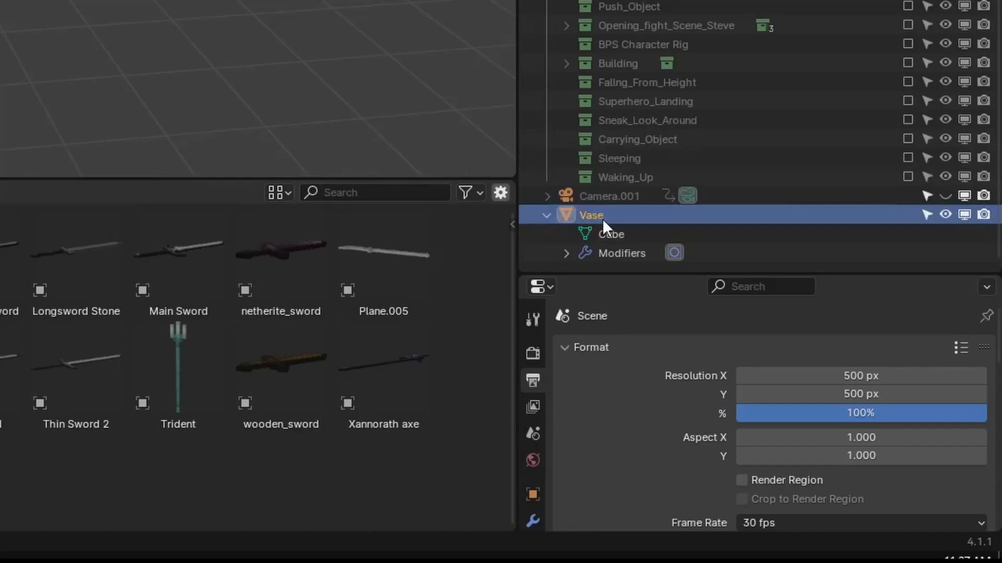
pyautogui.rightClick(602, 218)
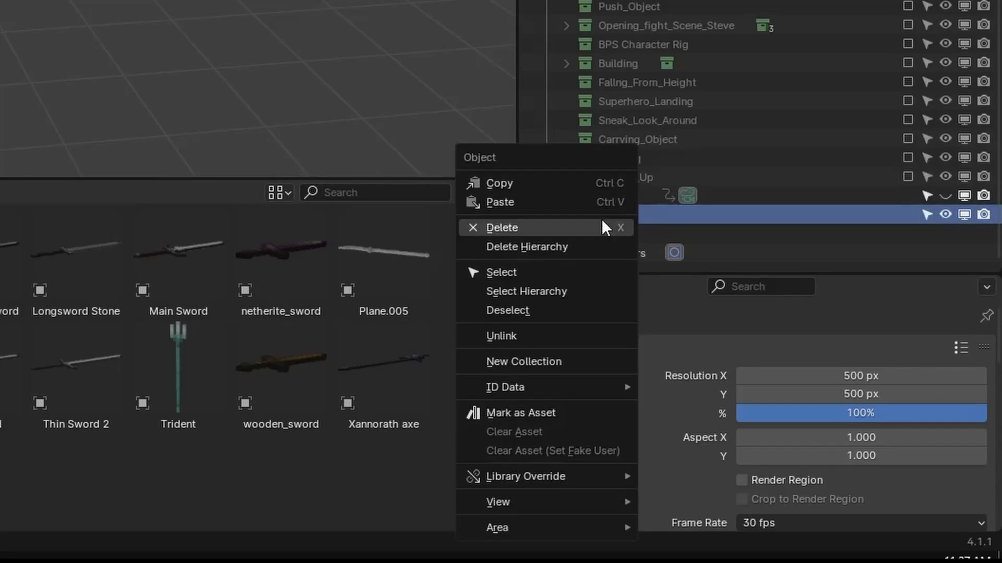
pyautogui.click(502, 408)
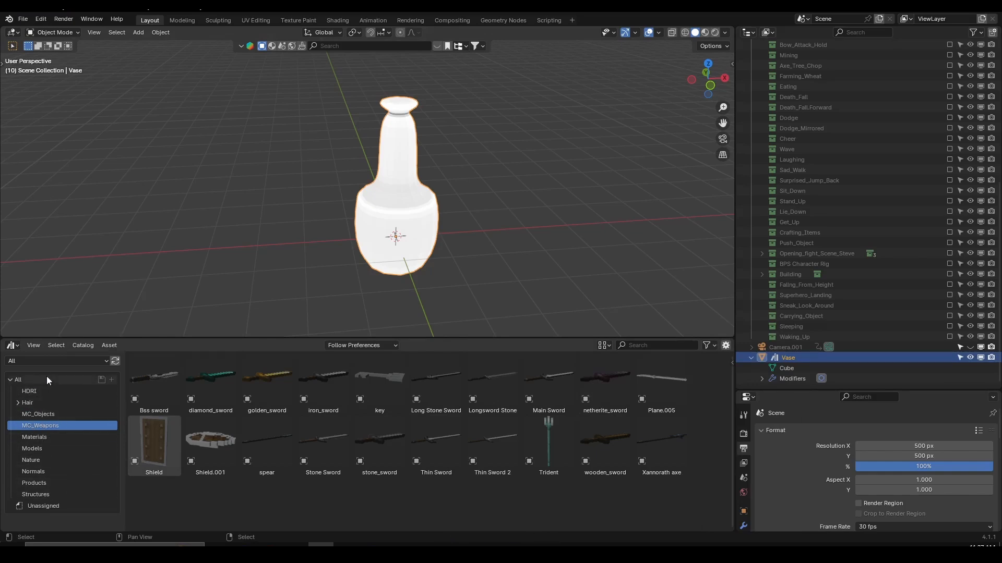
# Step: Show the current file's unassigned assets in the Asset Browser and select the Vase asset
pyautogui.click(29, 359)
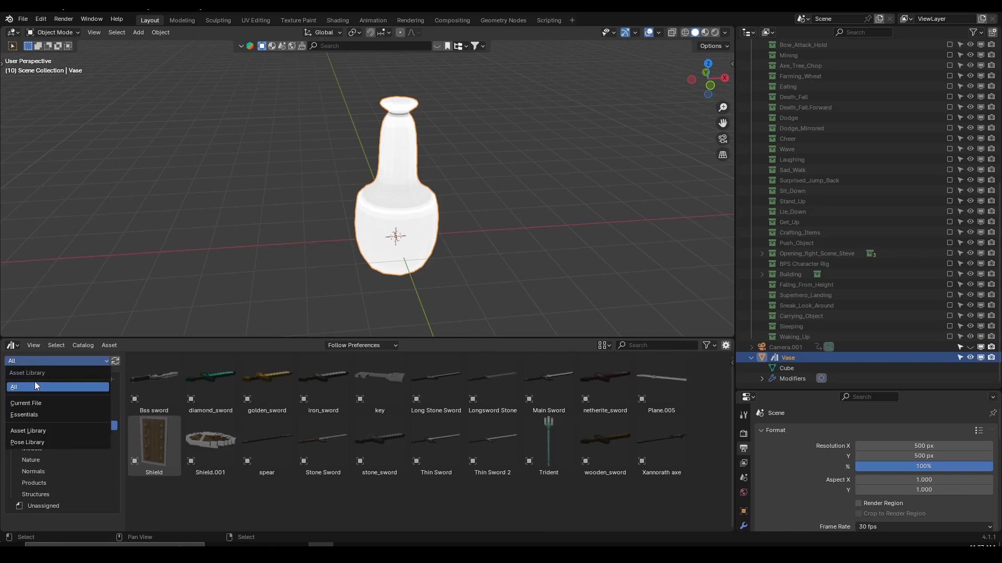
pyautogui.click(41, 403)
pyautogui.click(37, 361)
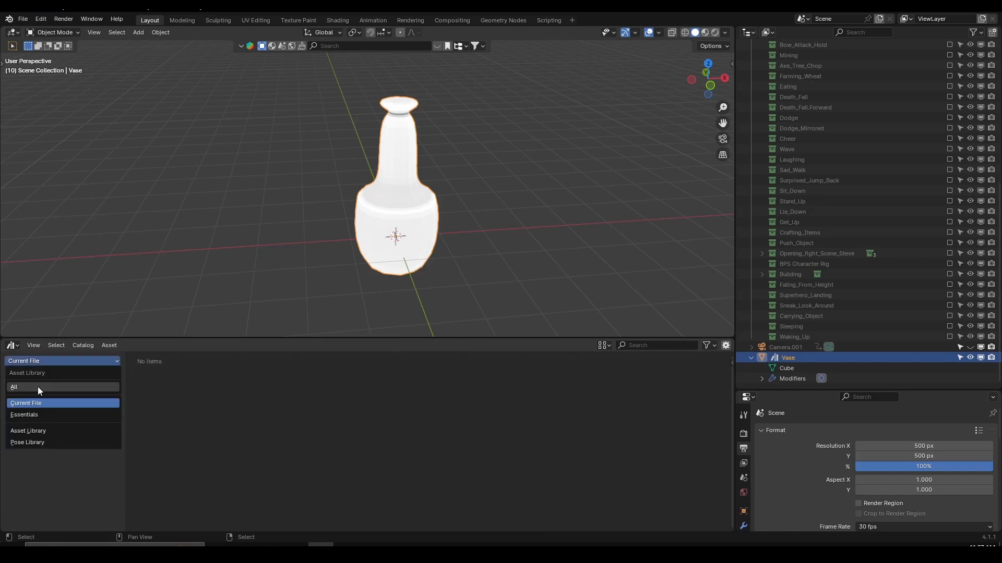
pyautogui.click(38, 389)
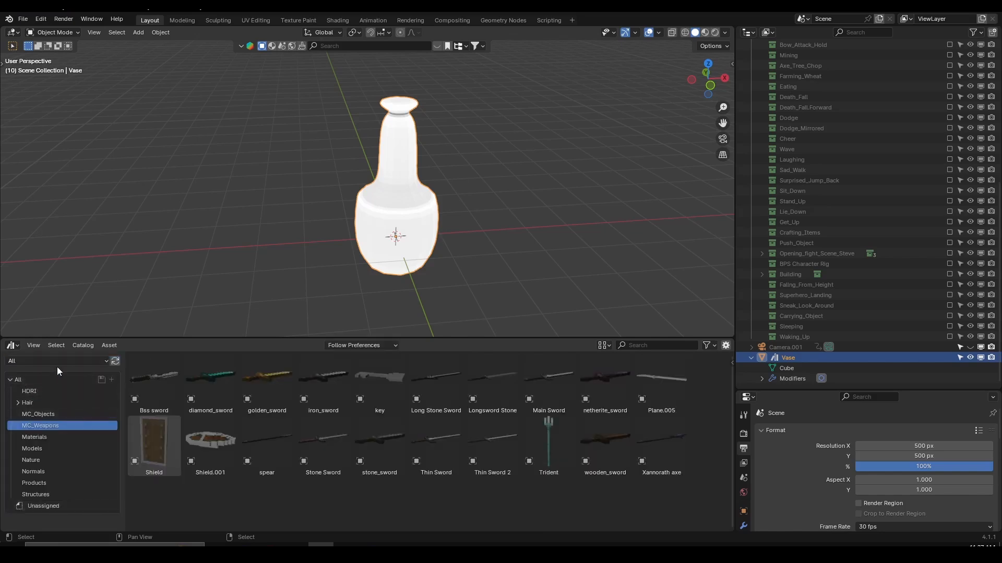
pyautogui.click(56, 365)
pyautogui.click(42, 406)
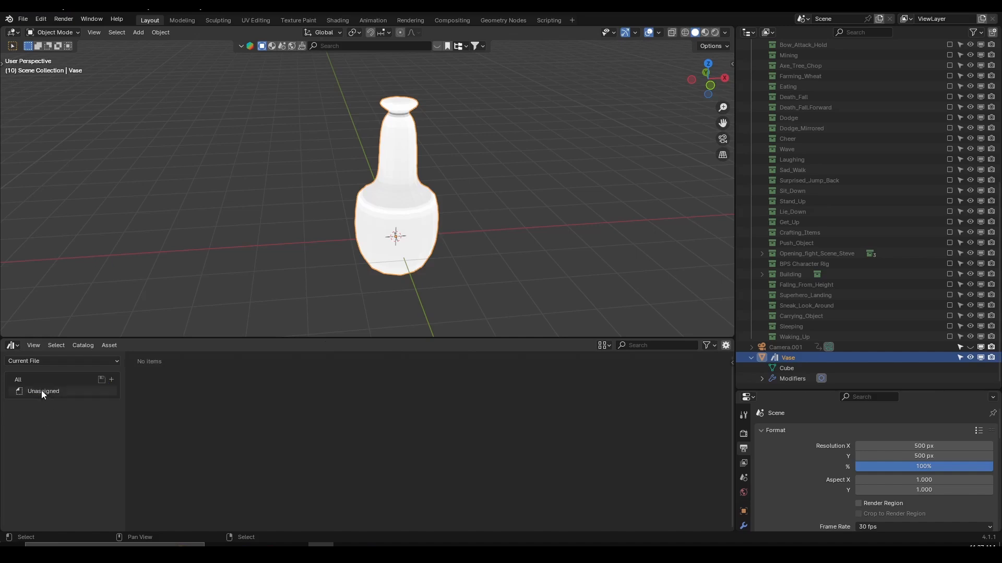
pyautogui.click(42, 390)
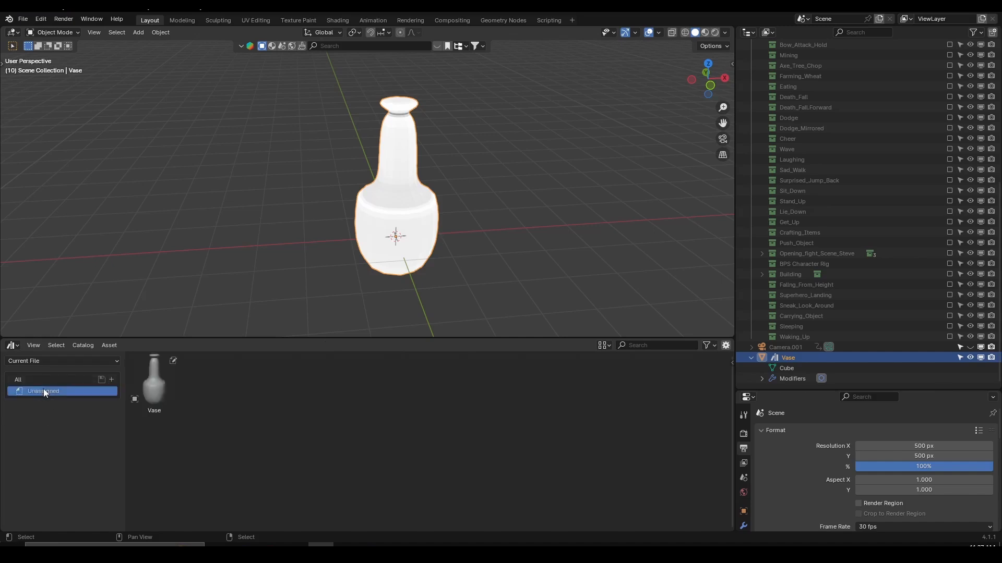
pyautogui.click(153, 390)
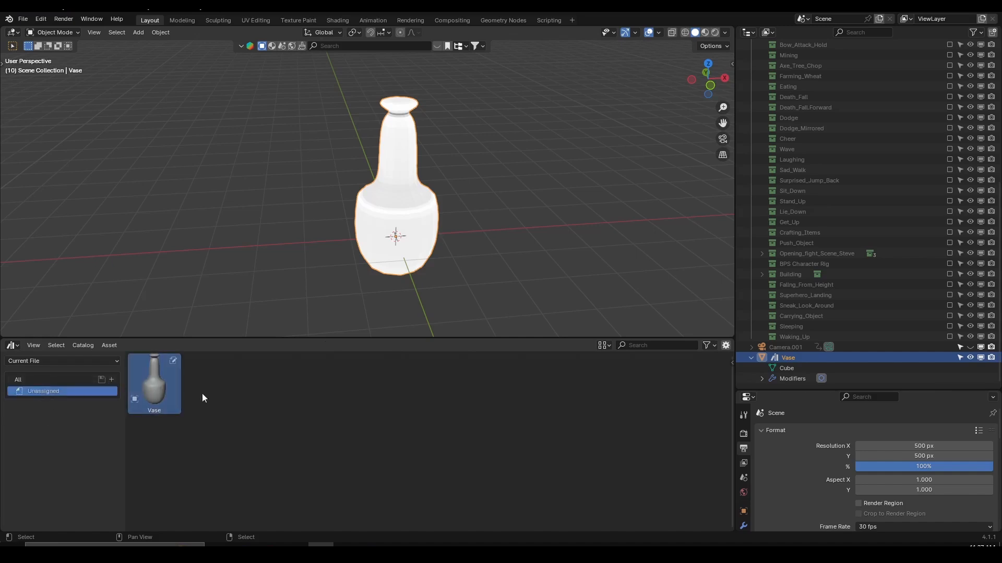
# Step: Switch the asset library to All and inspect its unassigned pose assets alongside the Vase
pyautogui.click(52, 362)
pyautogui.click(35, 387)
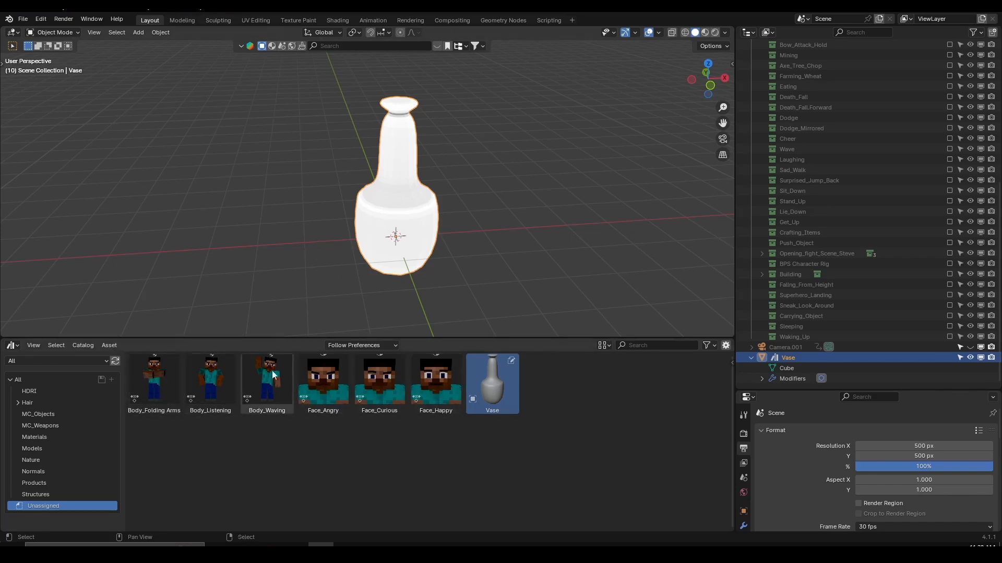
pyautogui.click(436, 379)
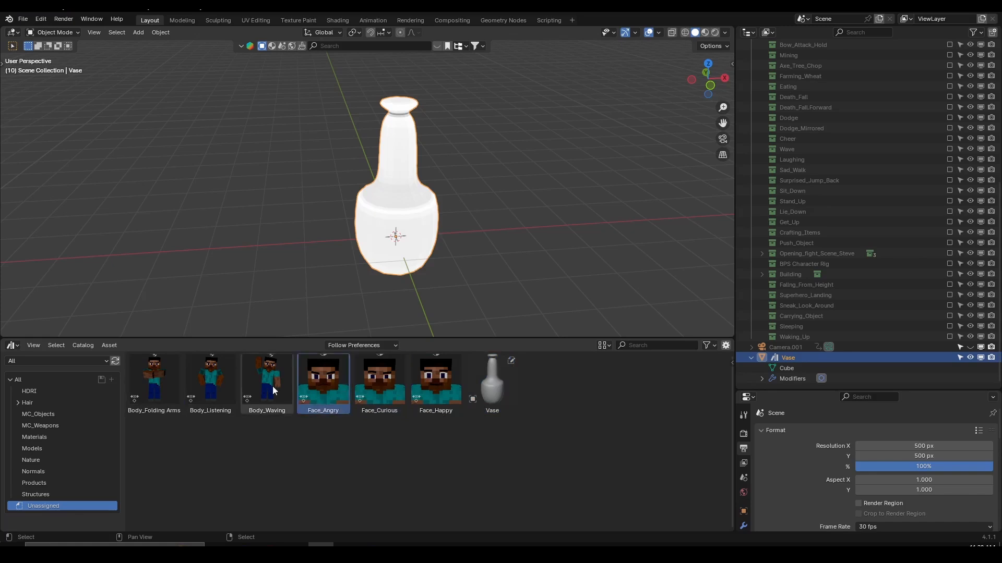
pyautogui.click(163, 381)
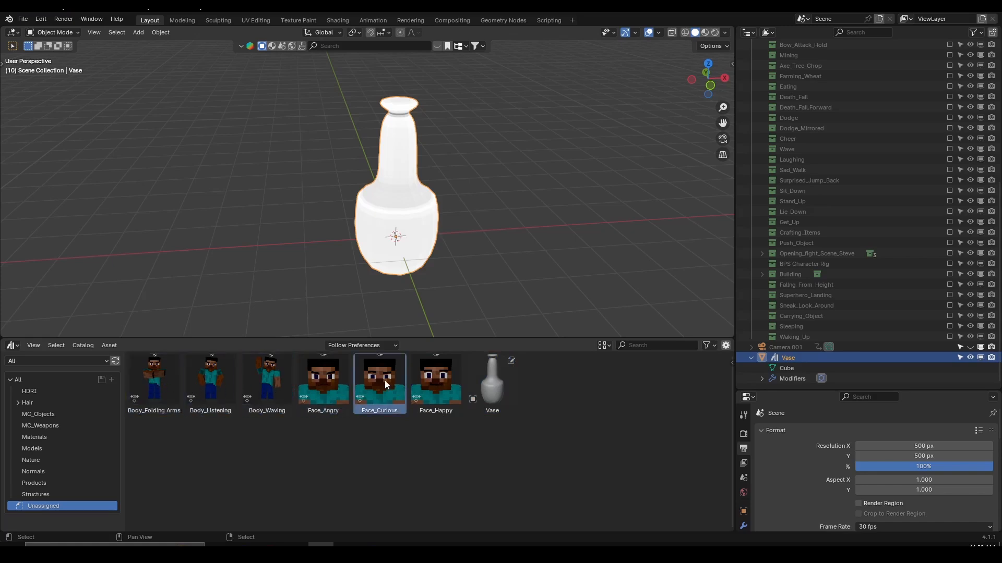
pyautogui.click(435, 379)
pyautogui.moveTo(388, 176); pyautogui.dragTo(449, 292, button='middle')
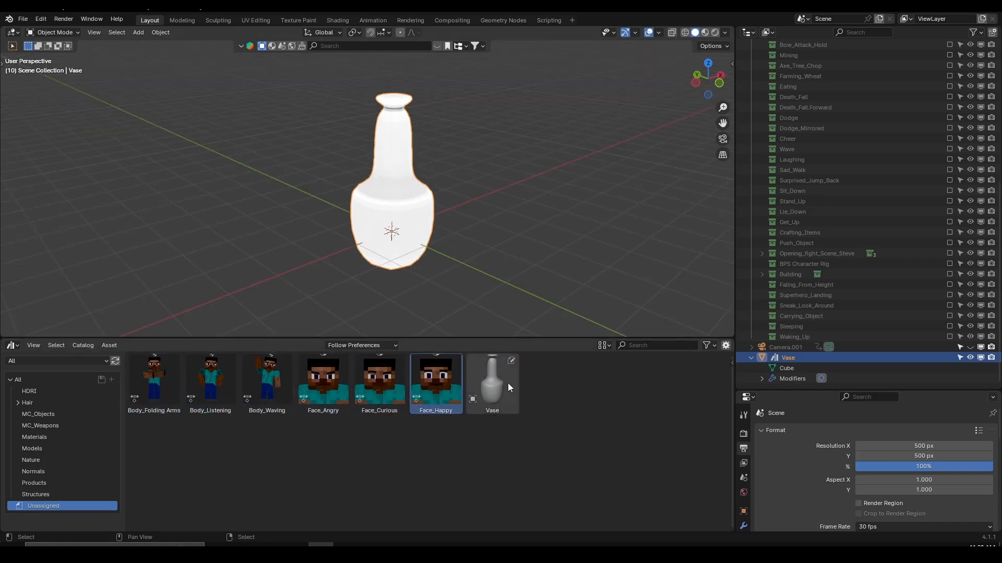
pyautogui.click(508, 382)
pyautogui.click(155, 381)
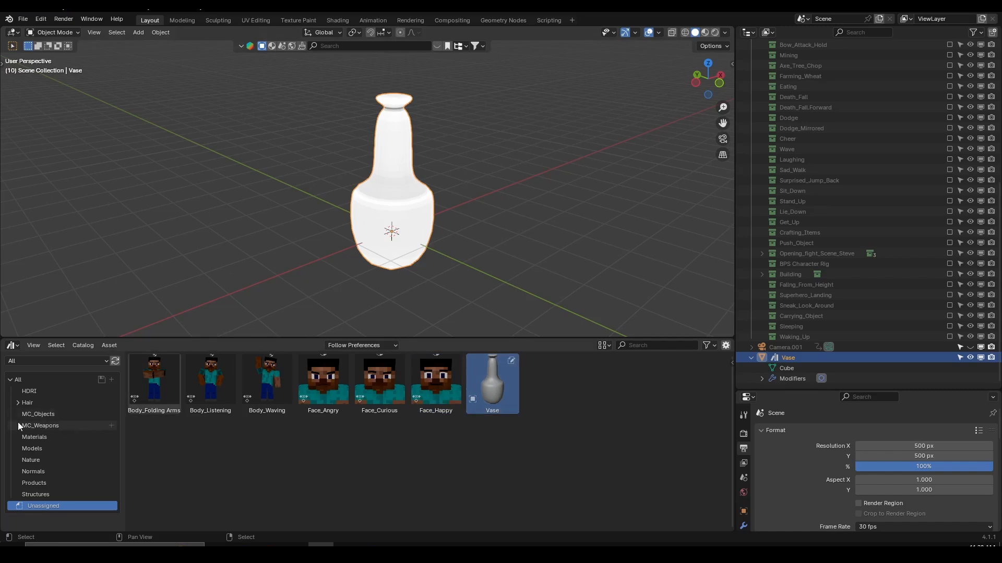
# Step: Assign the Vase asset to the MC_Objects catalog, display that catalog and save the file
pyautogui.click(505, 389)
pyautogui.moveTo(505, 390); pyautogui.dragTo(58, 411)
pyautogui.click(39, 364)
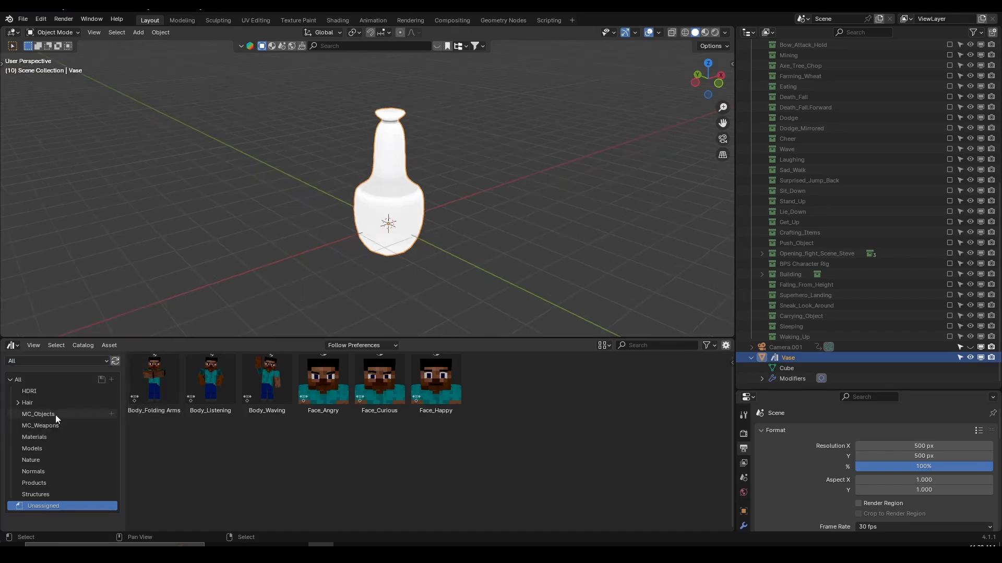
pyautogui.click(55, 415)
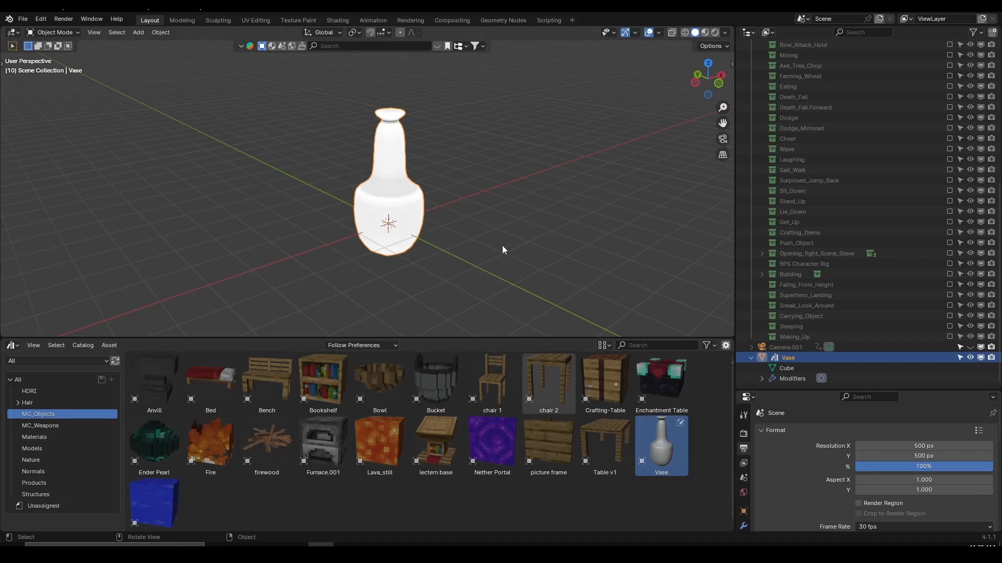
pyautogui.hotkey('ctrl', 's')
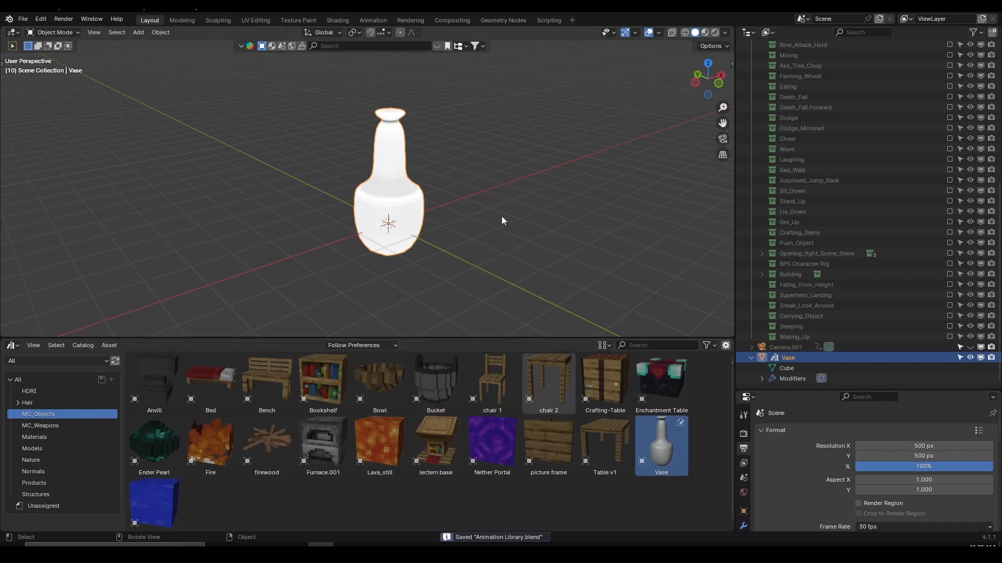
pyautogui.moveTo(501, 215); pyautogui.dragTo(425, 231, button='middle')
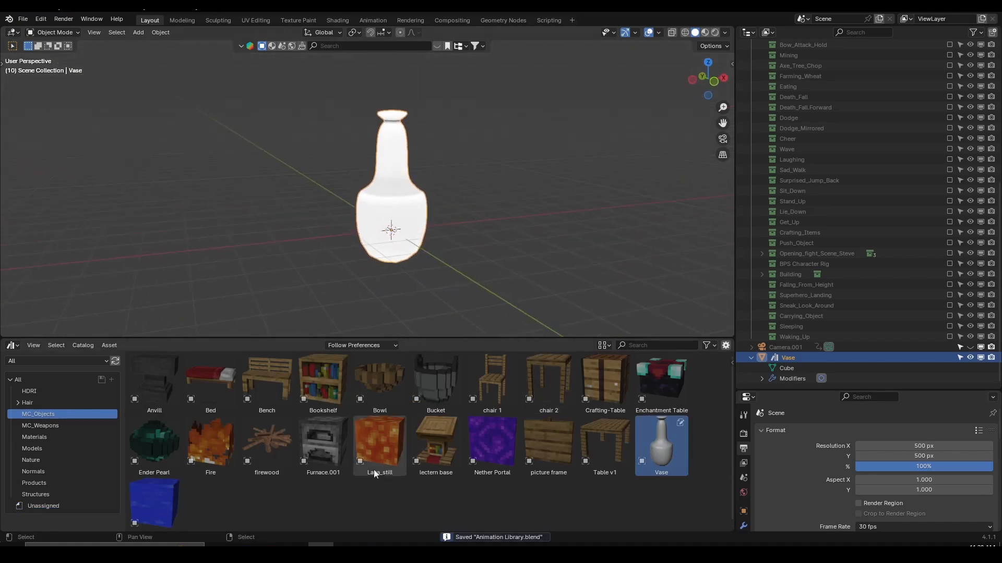
# Step: Open a new Blender 4.1 window and delete all the default scene objects
pyautogui.rightClick(321, 549)
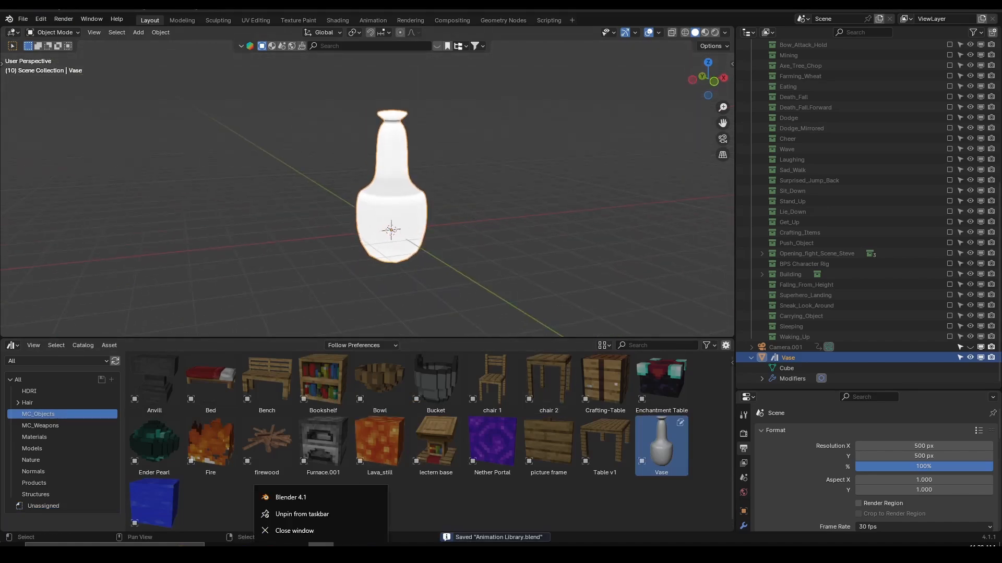
pyautogui.click(304, 497)
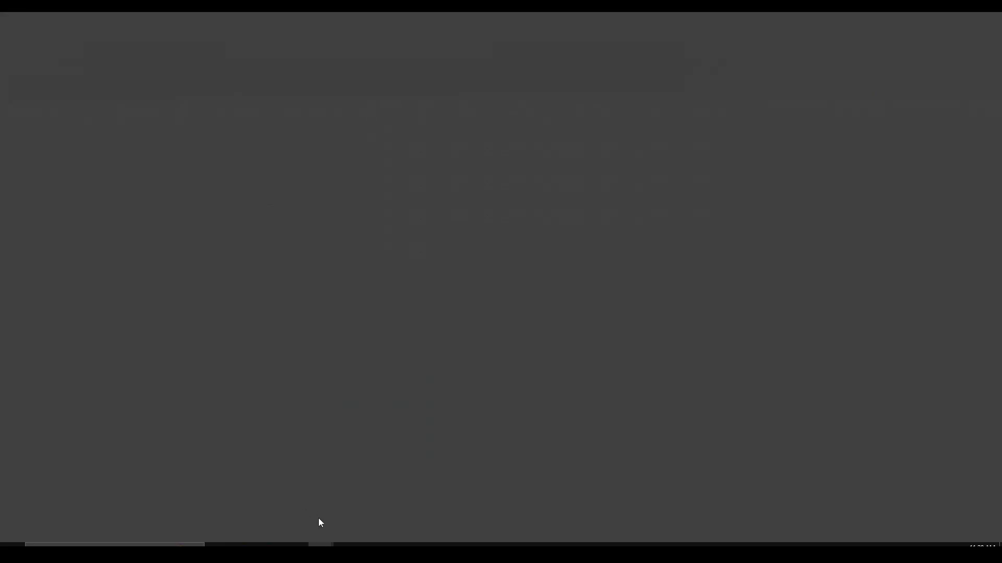
pyautogui.press('x')
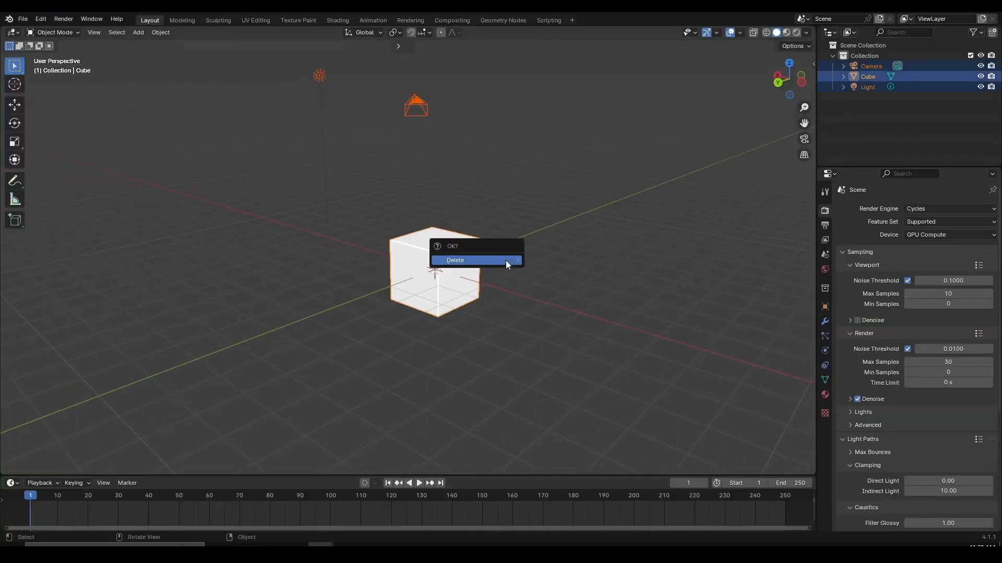
pyautogui.click(506, 261)
# Step: Enlarge the Timeline area and change it to an Asset Browser
pyautogui.moveTo(518, 475); pyautogui.dragTo(530, 398)
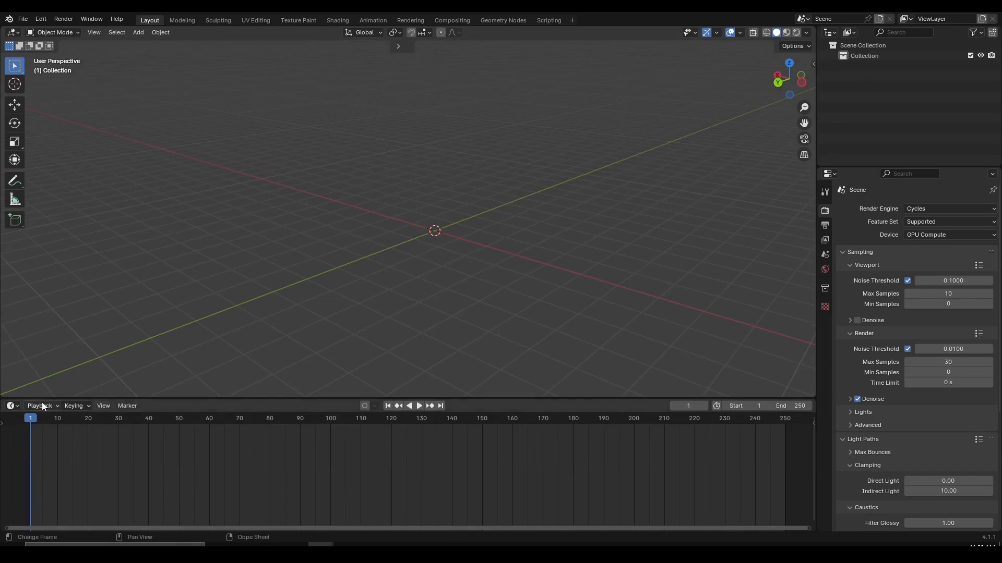
pyautogui.click(13, 406)
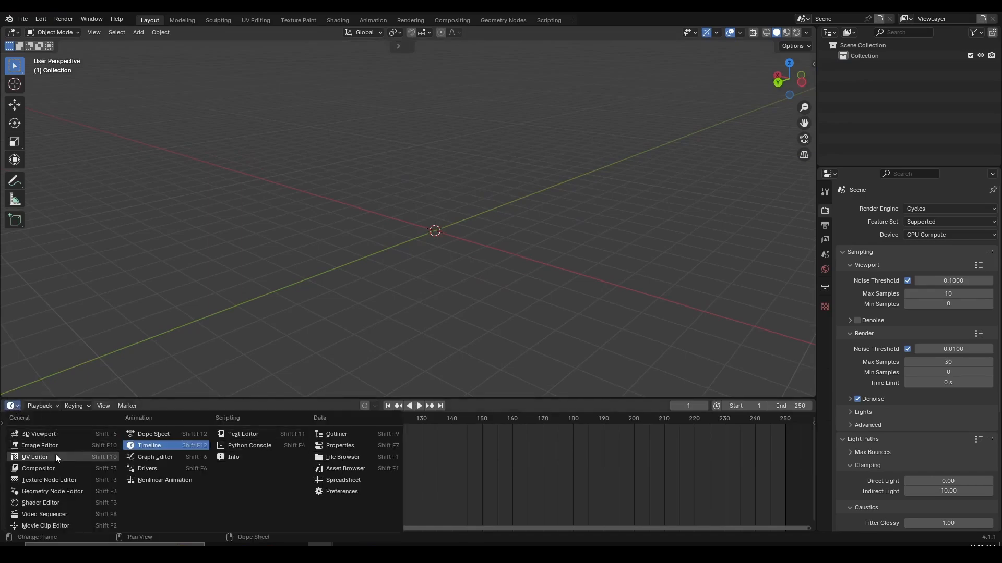
pyautogui.press('a')
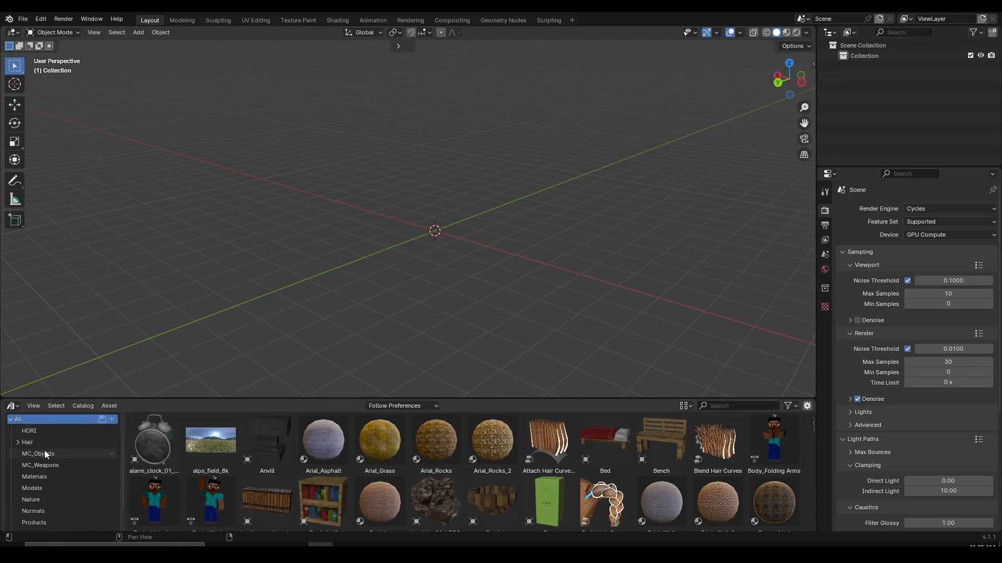
# Step: Place the Vase asset from the MC_Objects catalog near the world origin and frame it in the view
pyautogui.click(55, 454)
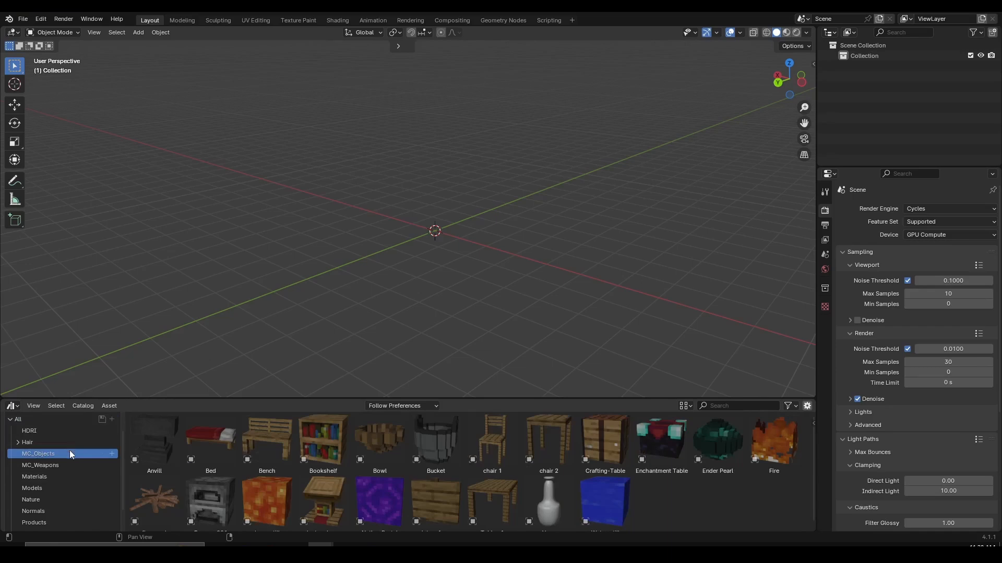
pyautogui.scroll(-1, 535, 474)
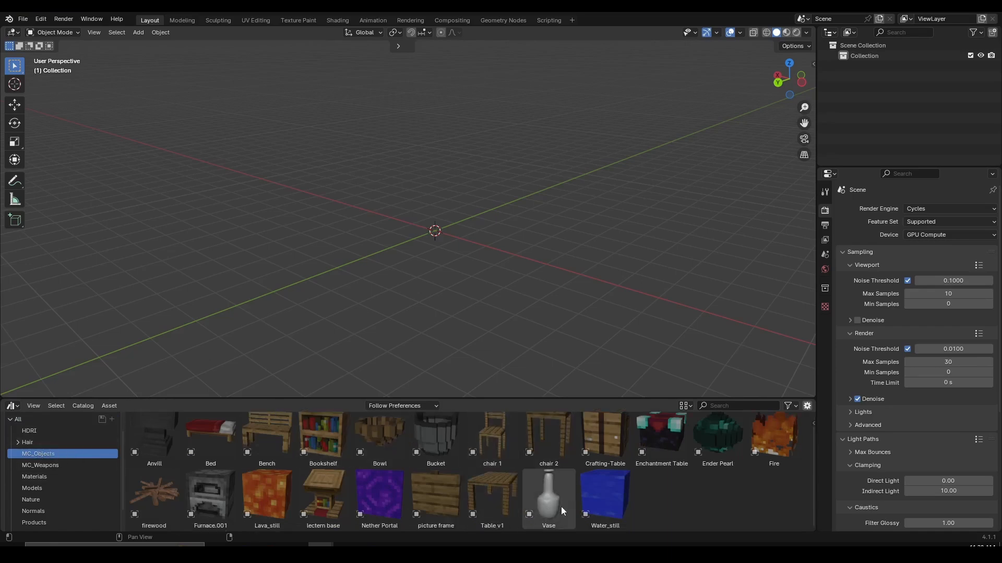
pyautogui.moveTo(549, 499); pyautogui.dragTo(426, 234)
pyautogui.press('KP_Decimal')
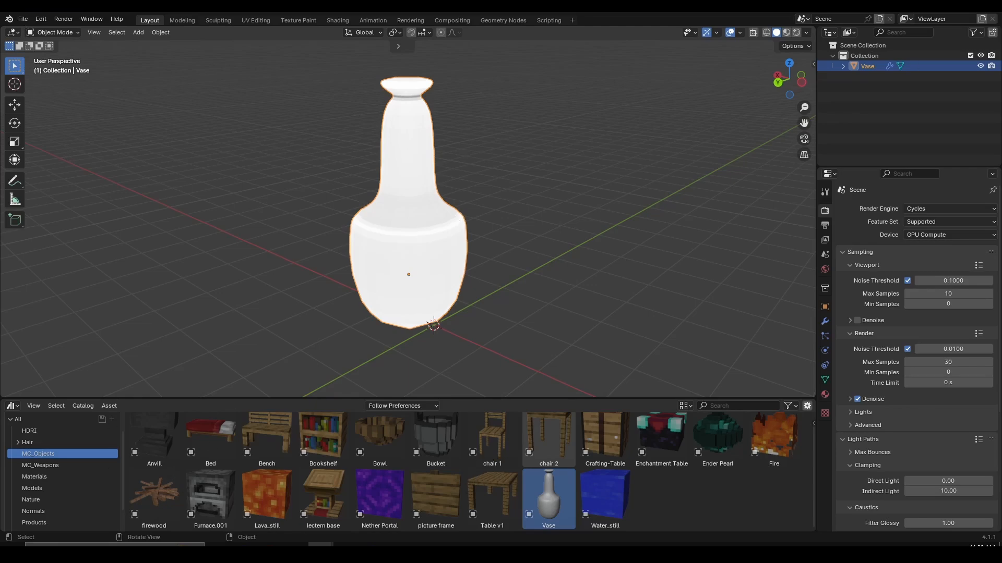
pyautogui.moveTo(523, 199); pyautogui.dragTo(476, 231, button='middle')
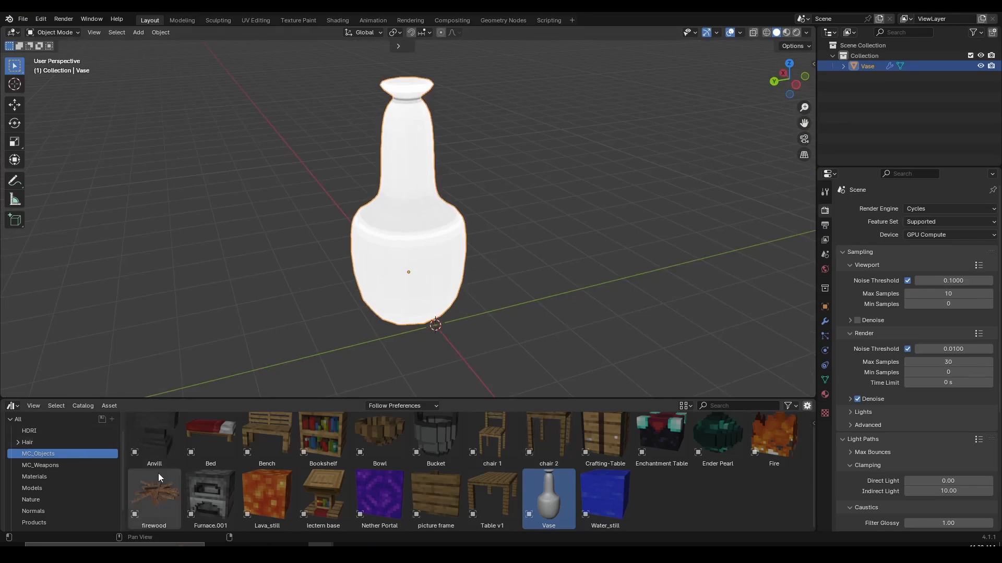
# Step: Place the firewood asset on the ground beside the vase
pyautogui.click(150, 499)
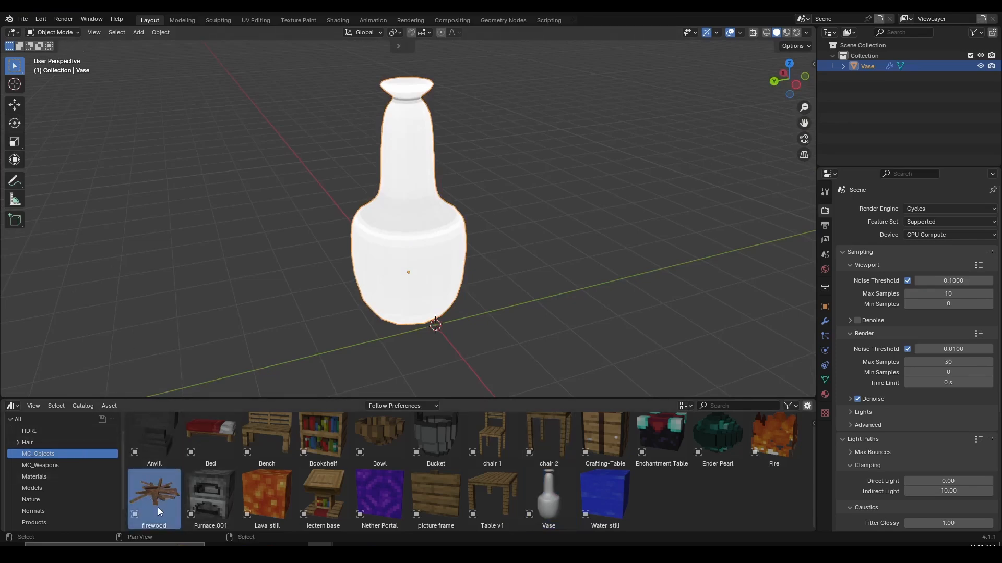
pyautogui.moveTo(158, 507); pyautogui.dragTo(574, 284)
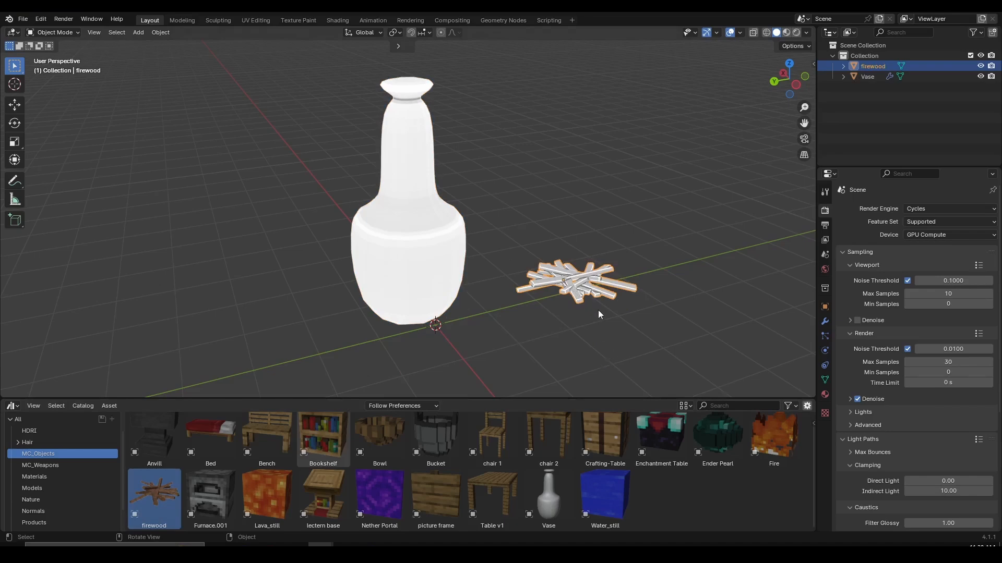
pyautogui.keyDown('shift'); pyautogui.moveTo(612, 306); pyautogui.dragTo(471, 274, button='middle'); pyautogui.keyUp('shift')
pyautogui.scroll(2, 459, 273)
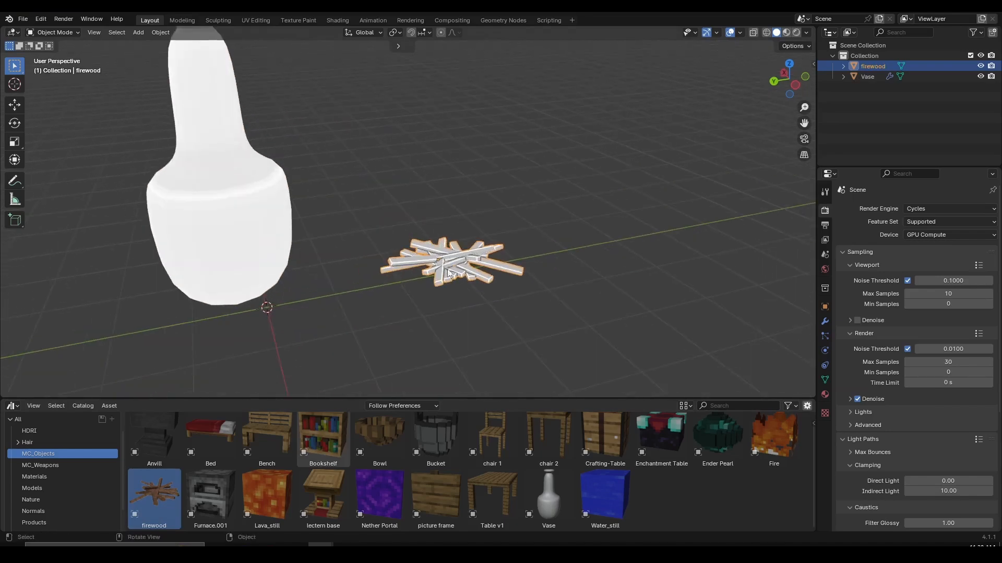
pyautogui.scroll(1, 364, 452)
# Step: Place the Bowl and Enchantment Table assets on the ground beyond the firewood, away from the vase
pyautogui.moveTo(365, 449); pyautogui.dragTo(610, 277)
pyautogui.moveTo(644, 326); pyautogui.dragTo(425, 298, button='middle')
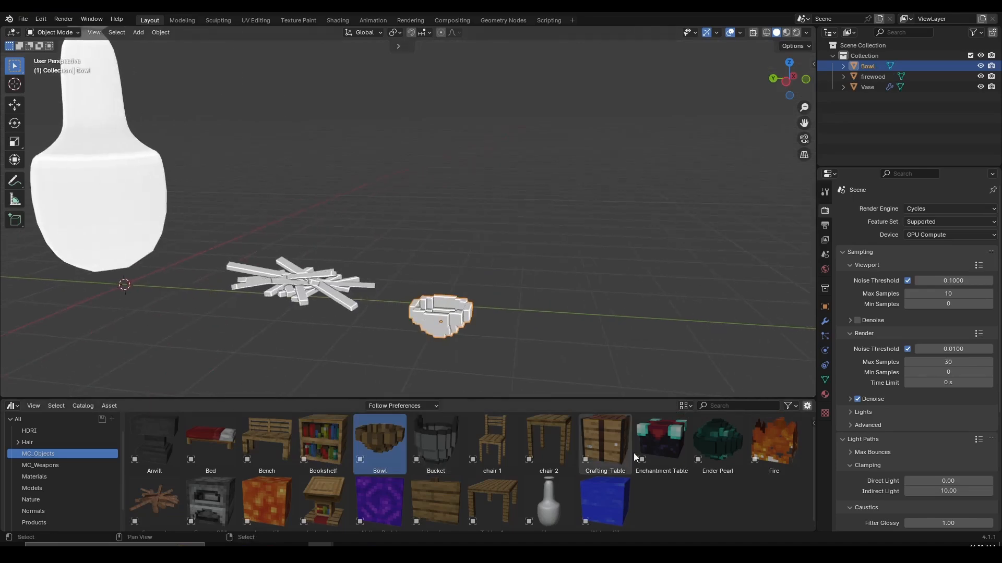
pyautogui.moveTo(641, 450); pyautogui.dragTo(566, 305)
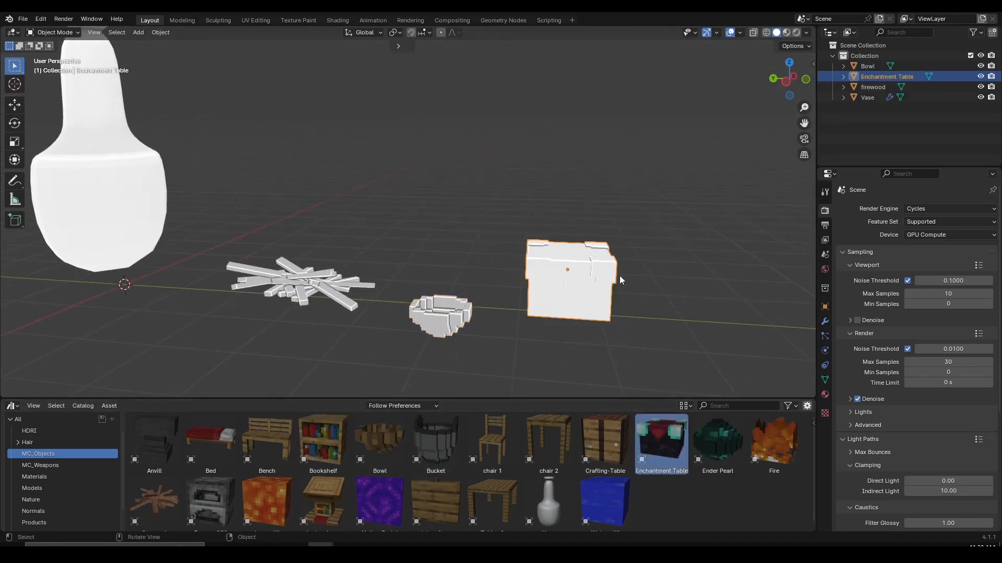
pyautogui.press('KP_Decimal')
pyautogui.moveTo(619, 277); pyautogui.dragTo(522, 286, button='middle')
pyautogui.scroll(-3, 485, 284)
pyautogui.scroll(-4, 459, 253)
pyautogui.keyDown('shift'); pyautogui.moveTo(396, 221); pyautogui.dragTo(485, 246, button='middle'); pyautogui.keyUp('shift')
pyautogui.scroll(4, 486, 246)
pyautogui.scroll(-3, 396, 256)
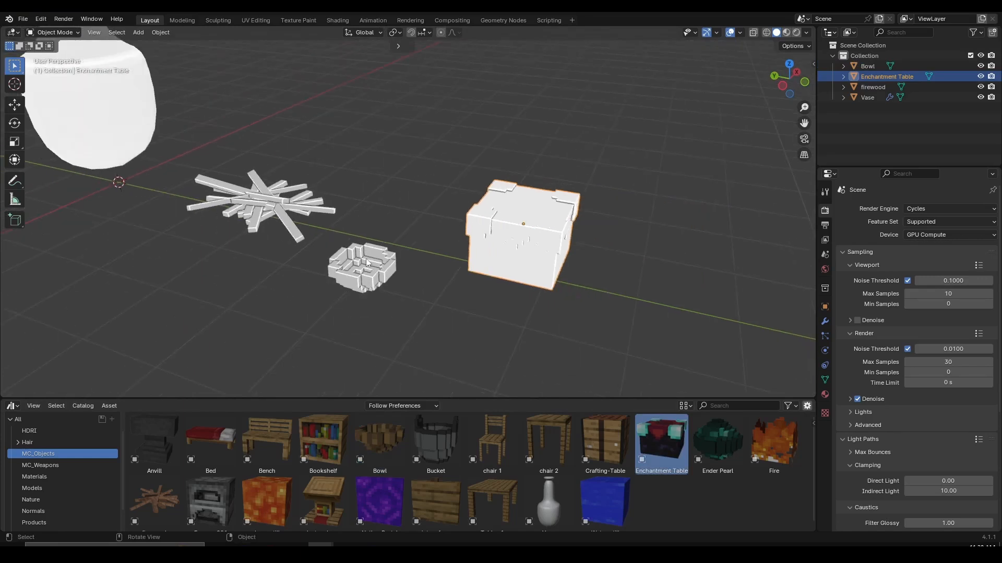
# Step: Place the Bed asset on the ground next to the firewood and switch the viewport to Material Preview shading
pyautogui.click(367, 264)
pyautogui.moveTo(368, 264); pyautogui.dragTo(344, 240, button='middle')
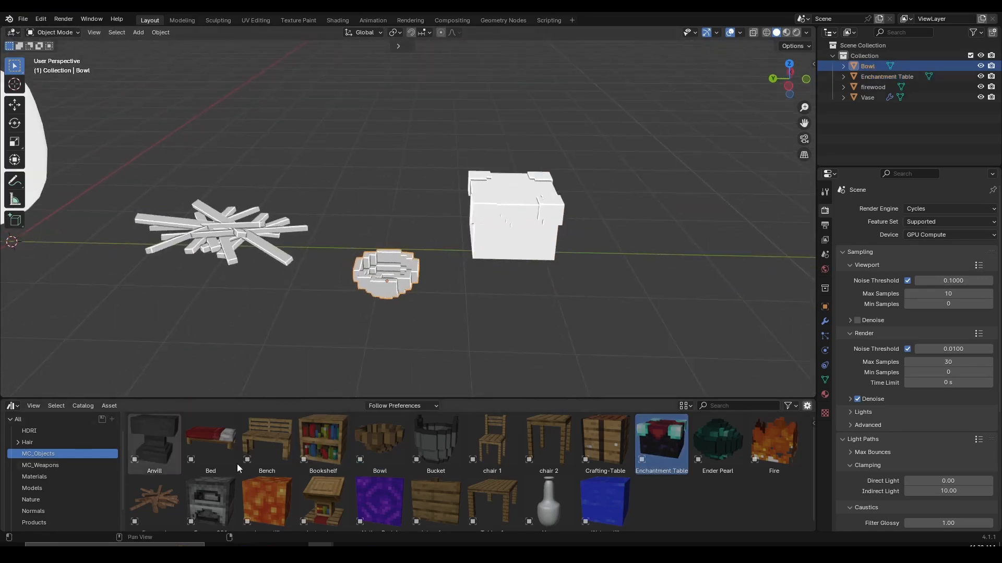
pyautogui.moveTo(220, 448); pyautogui.dragTo(191, 289)
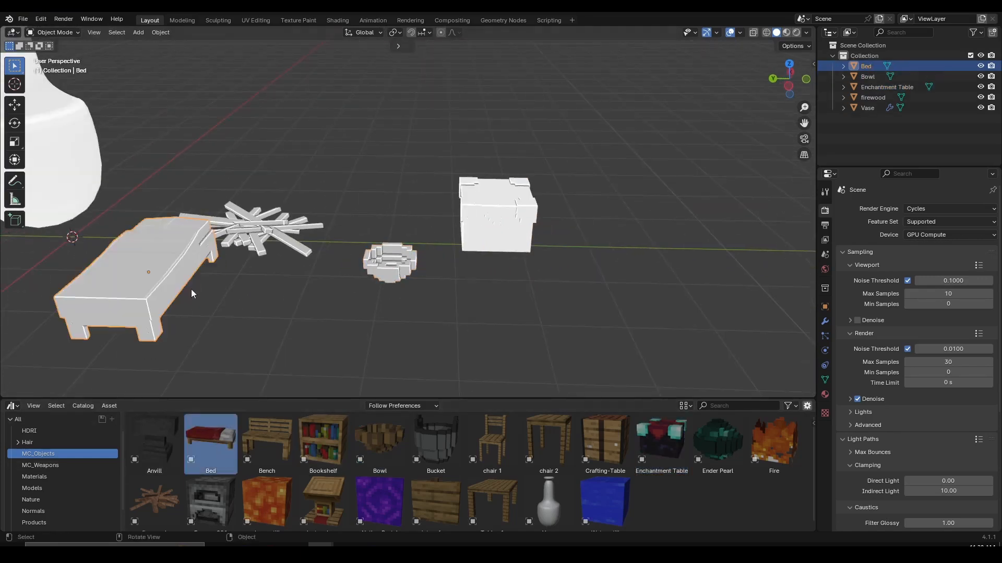
pyautogui.moveTo(191, 289)
pyautogui.mouseDown(button='middle')
pyautogui.moveTo(305, 271)
pyautogui.moveTo(470, 189)
pyautogui.mouseUp(button='middle')
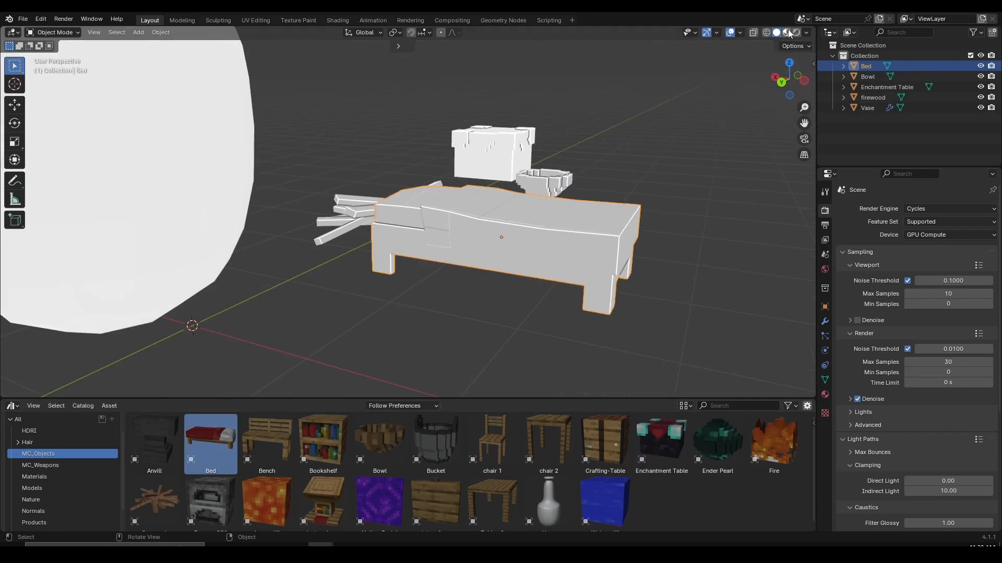
pyautogui.click(786, 32)
pyautogui.moveTo(609, 197)
pyautogui.mouseDown(button='middle')
pyautogui.moveTo(572, 226)
pyautogui.moveTo(506, 243)
pyautogui.mouseUp(button='middle')
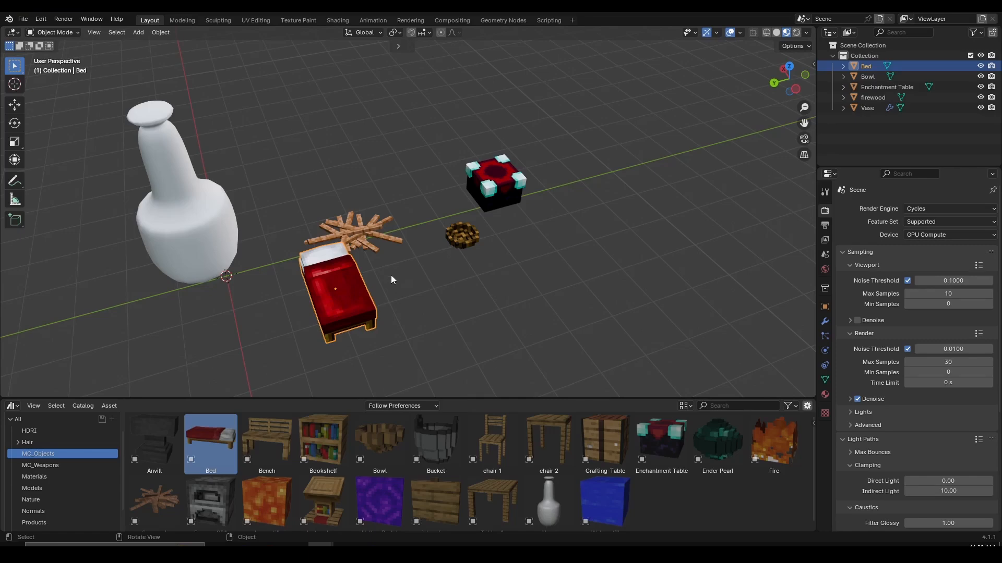
# Step: Close the new file's window without saving its changes
pyautogui.moveTo(390, 273); pyautogui.dragTo(452, 275, button='middle')
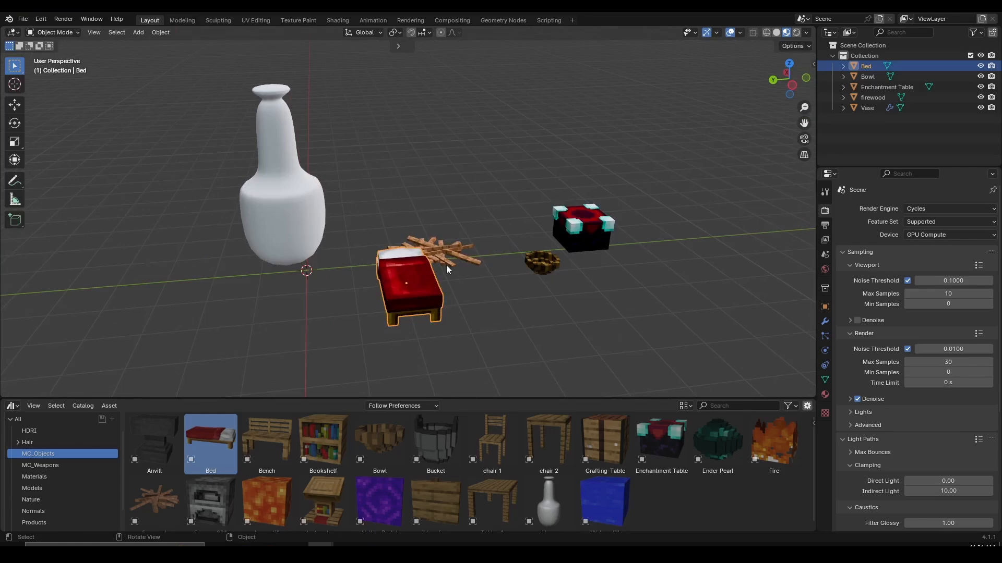
pyautogui.click(990, 7)
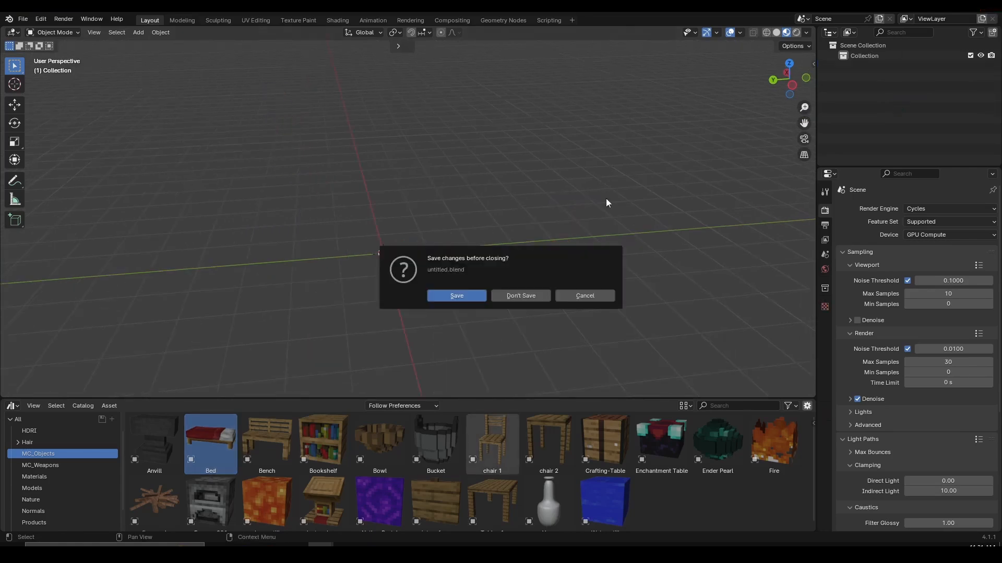
pyautogui.click(528, 296)
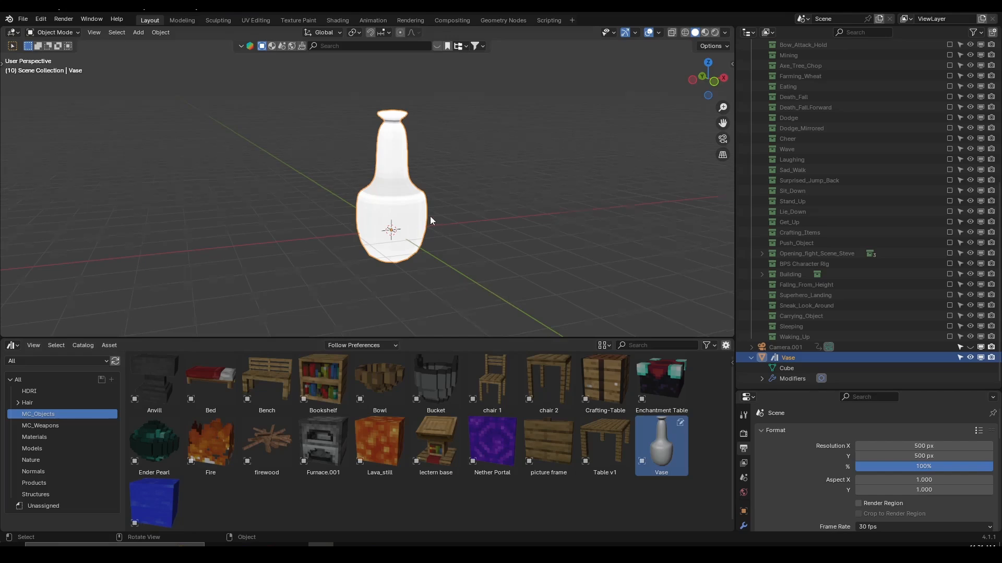
# Step: Clear the Vase's asset status from within the MC_Objects catalog
pyautogui.scroll(2, 429, 216)
pyautogui.moveTo(427, 238); pyautogui.dragTo(461, 233, button='middle')
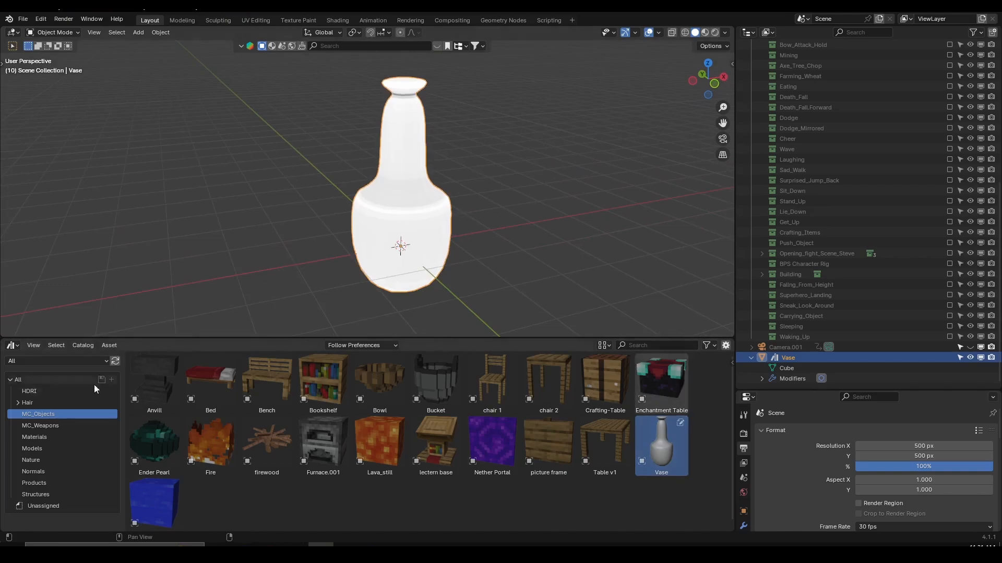
pyautogui.rightClick(668, 434)
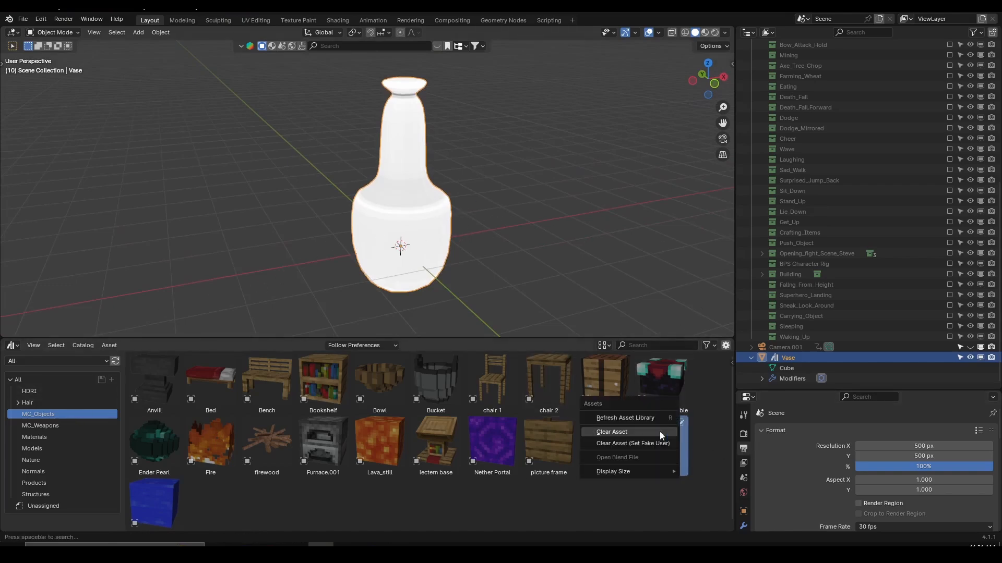
pyautogui.click(660, 431)
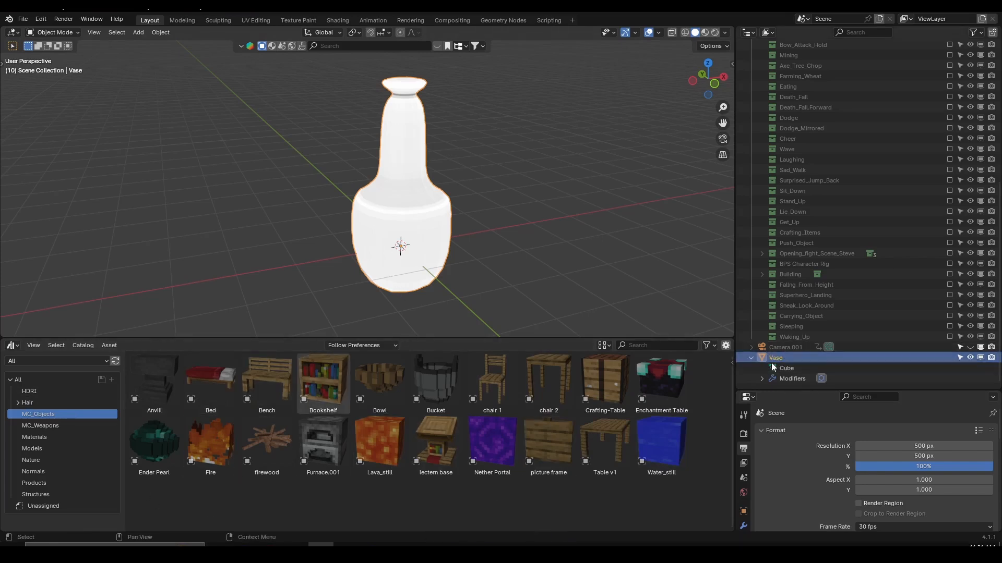
# Step: Mark the Vase as an asset from the Outliner and clear its asset status again
pyautogui.rightClick(791, 358)
pyautogui.click(792, 359)
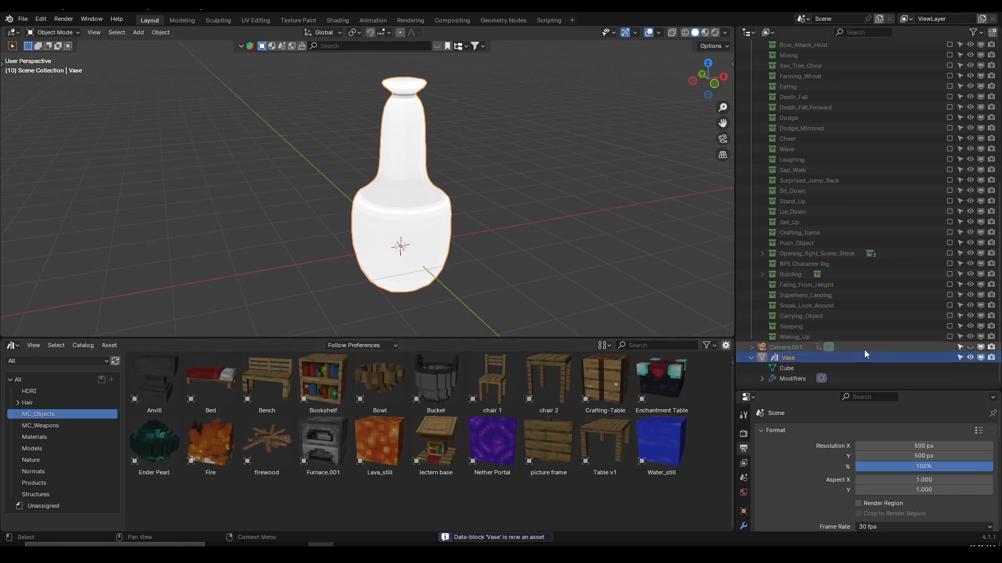
pyautogui.rightClick(796, 359)
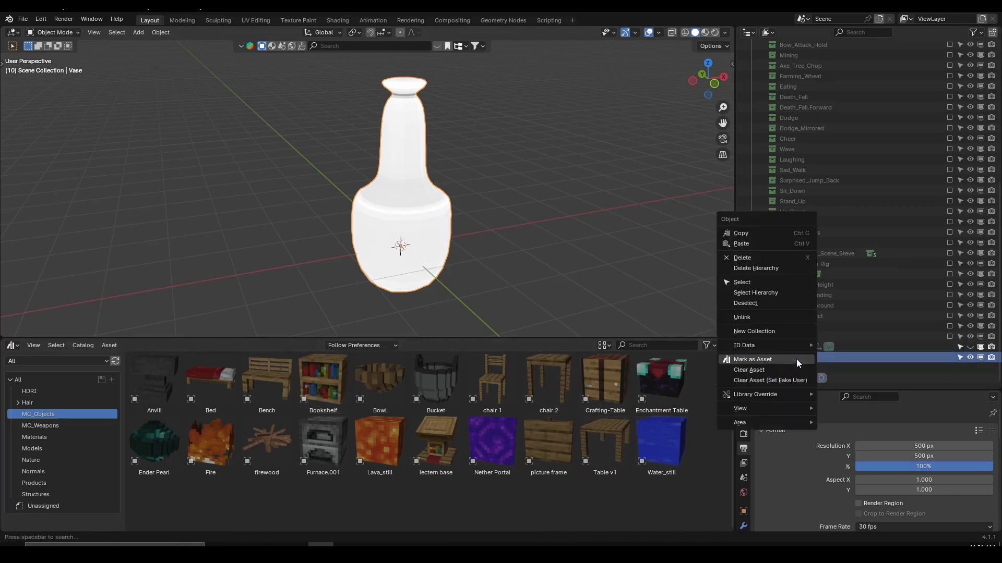
pyautogui.click(768, 371)
# Step: Show the Unassigned assets, mark the Vase as an asset once more and clear it from the Asset Browser
pyautogui.click(75, 495)
pyautogui.click(74, 506)
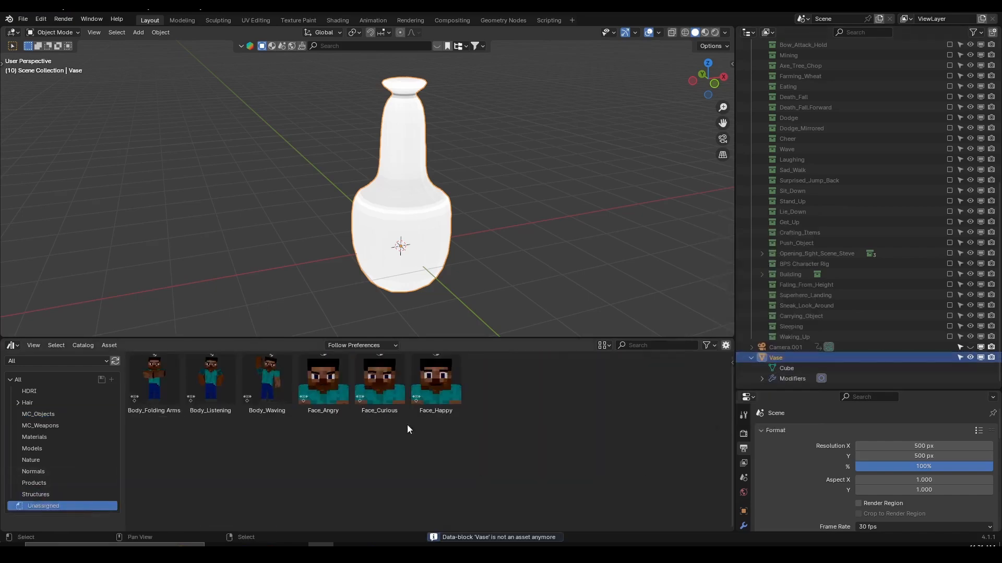
pyautogui.rightClick(798, 360)
pyautogui.click(752, 356)
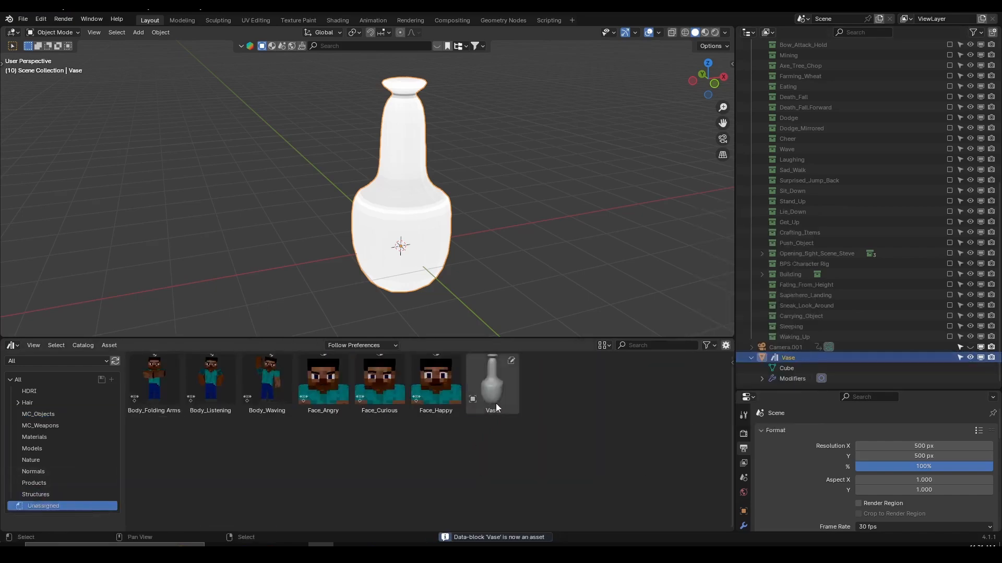
pyautogui.rightClick(496, 405)
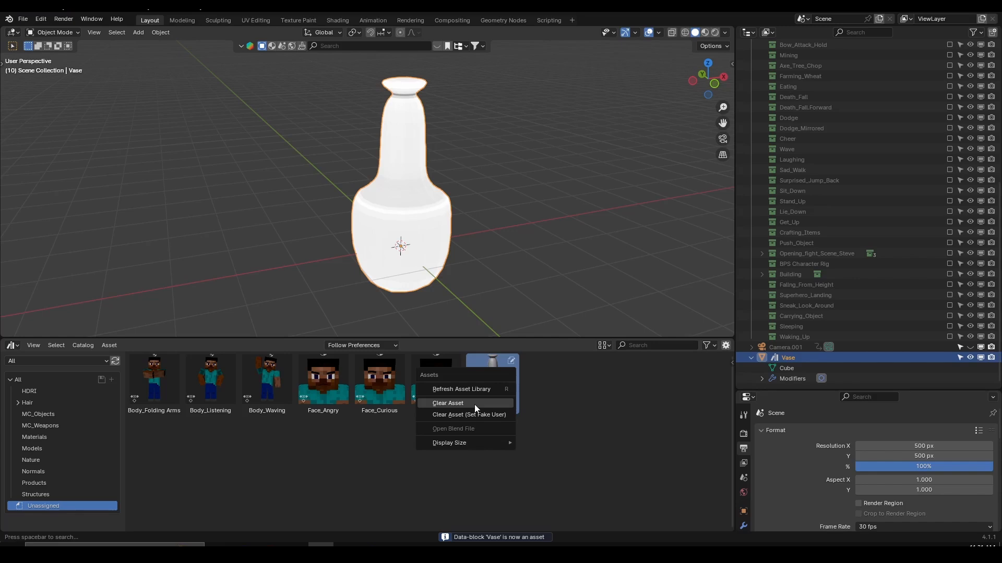
pyautogui.click(475, 404)
# Step: Delete the Vase object from the scene
pyautogui.scroll(-1, 446, 208)
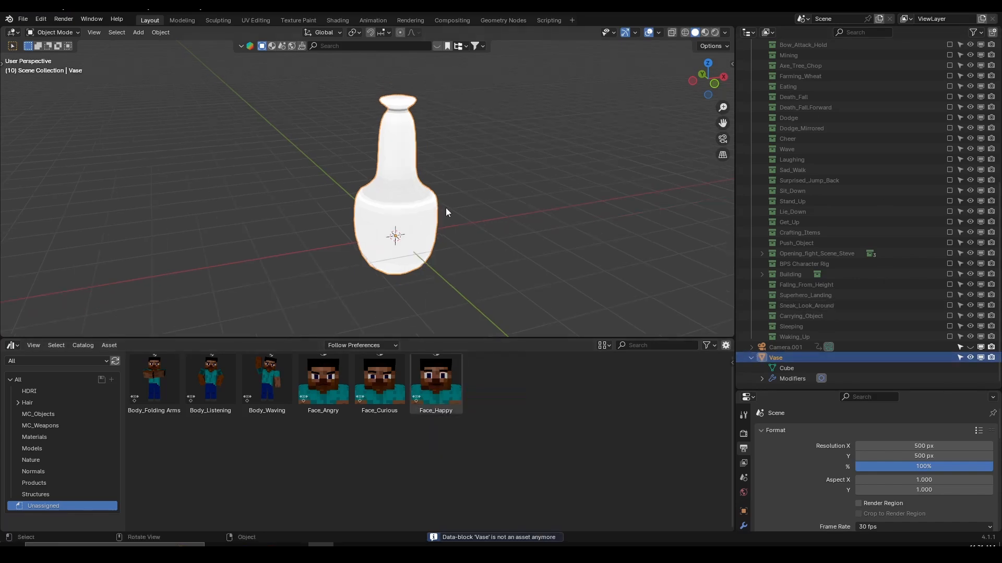
pyautogui.moveTo(446, 209); pyautogui.dragTo(433, 187, button='middle')
pyautogui.press('x')
pyautogui.click(452, 208)
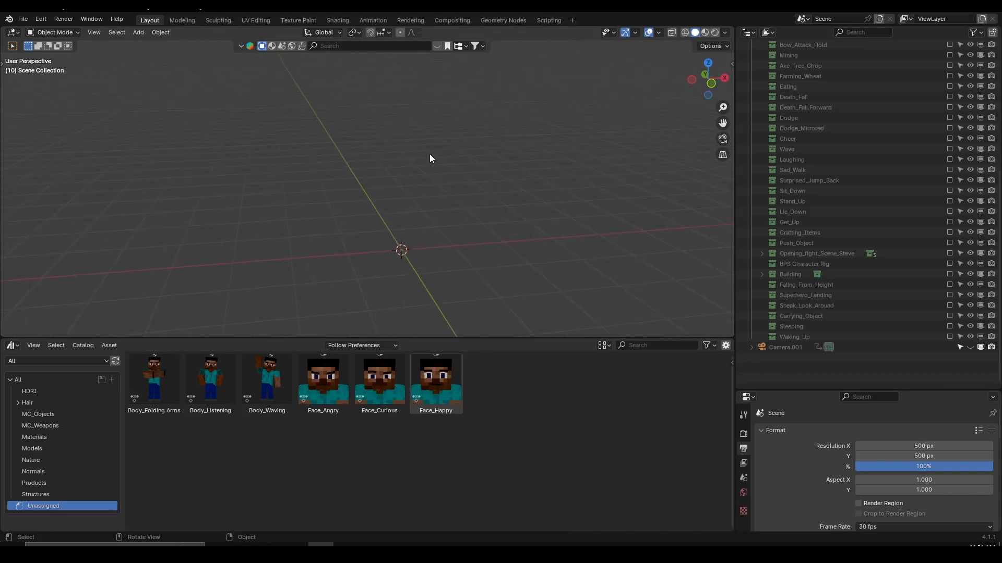
pyautogui.moveTo(432, 166)
pyautogui.mouseDown(button='middle')
pyautogui.moveTo(474, 206)
pyautogui.moveTo(432, 183)
pyautogui.mouseUp(button='middle')
pyautogui.moveTo(377, 240); pyautogui.dragTo(399, 244, button='middle')
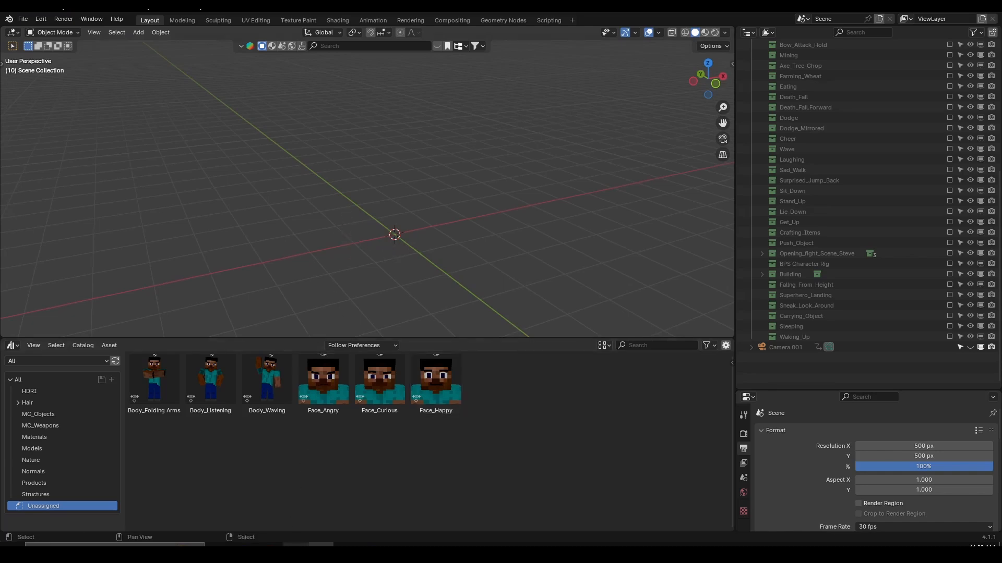
# Step: Switch to File Explorer and examine the Animation Library, Asset Library and Pose Library folders in G:\Blender
pyautogui.click(296, 552)
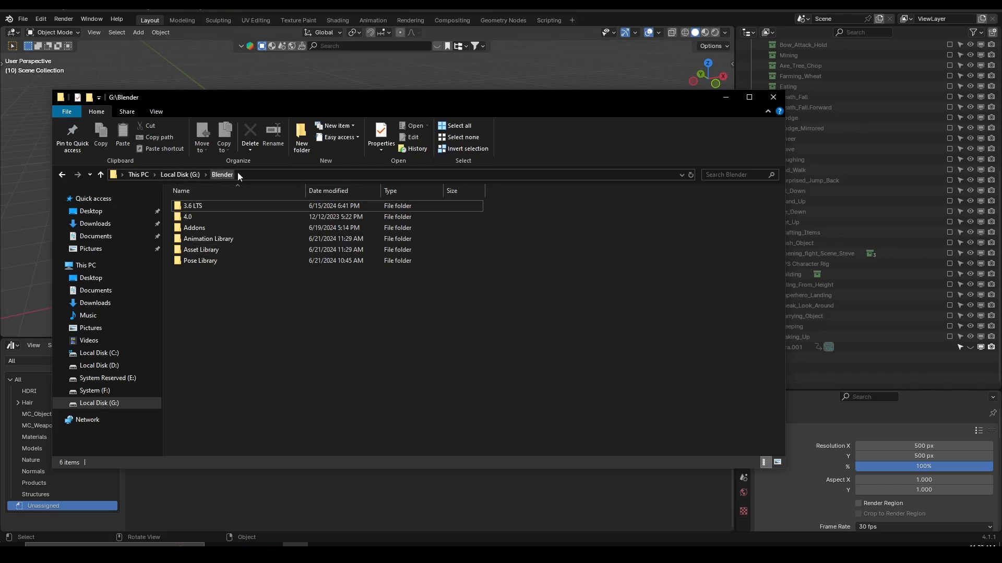
pyautogui.click(195, 214)
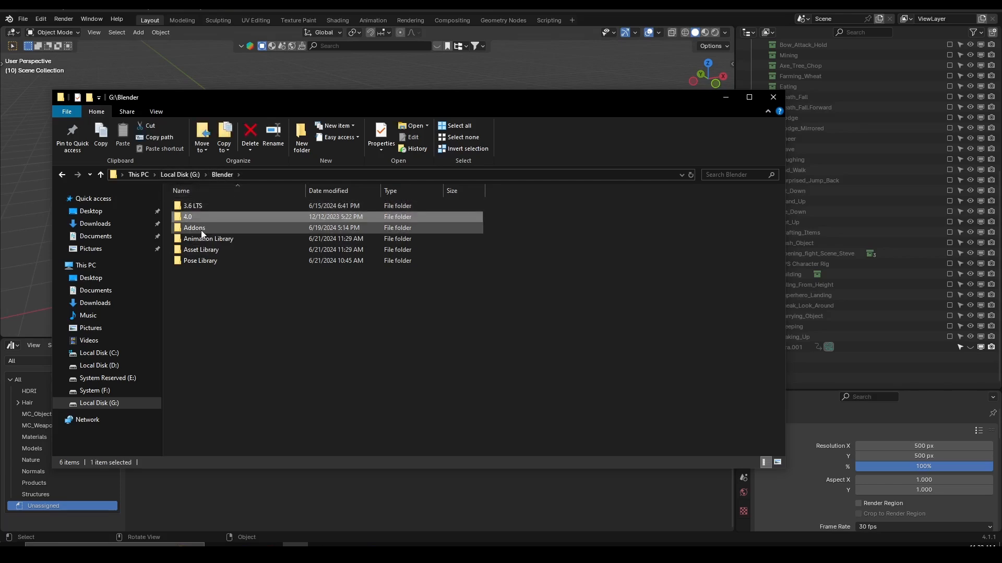
pyautogui.click(201, 230)
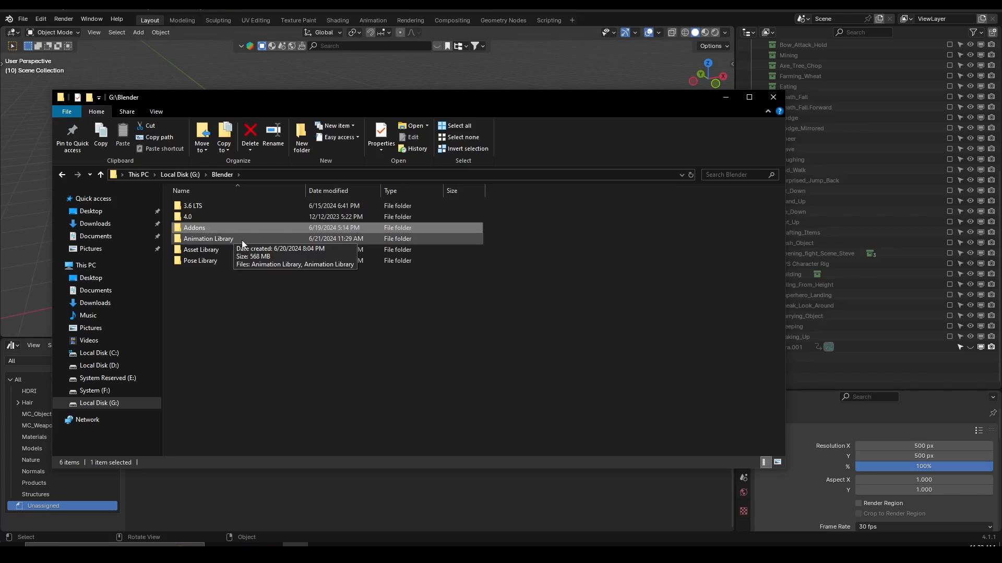
pyautogui.click(219, 240)
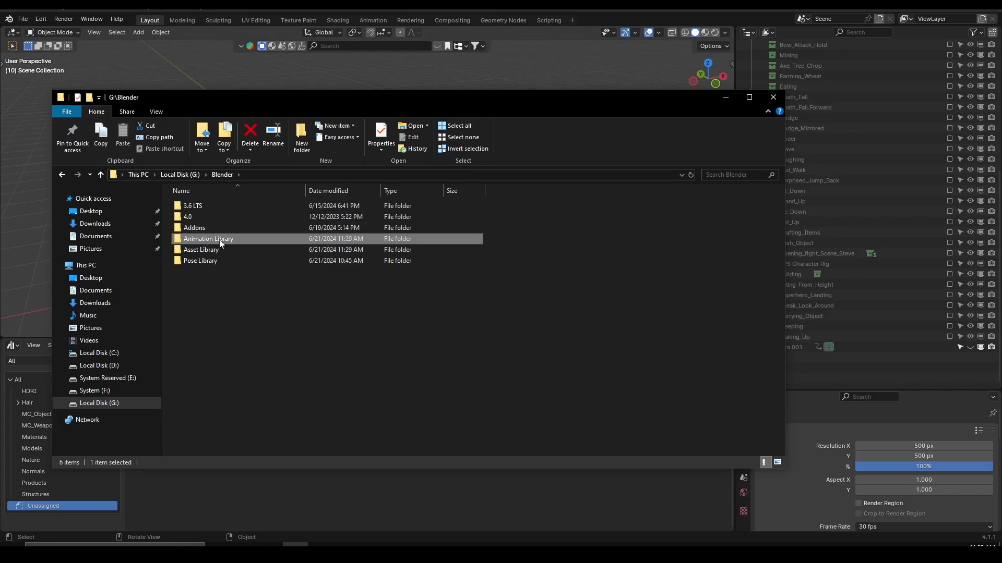
pyautogui.click(218, 248)
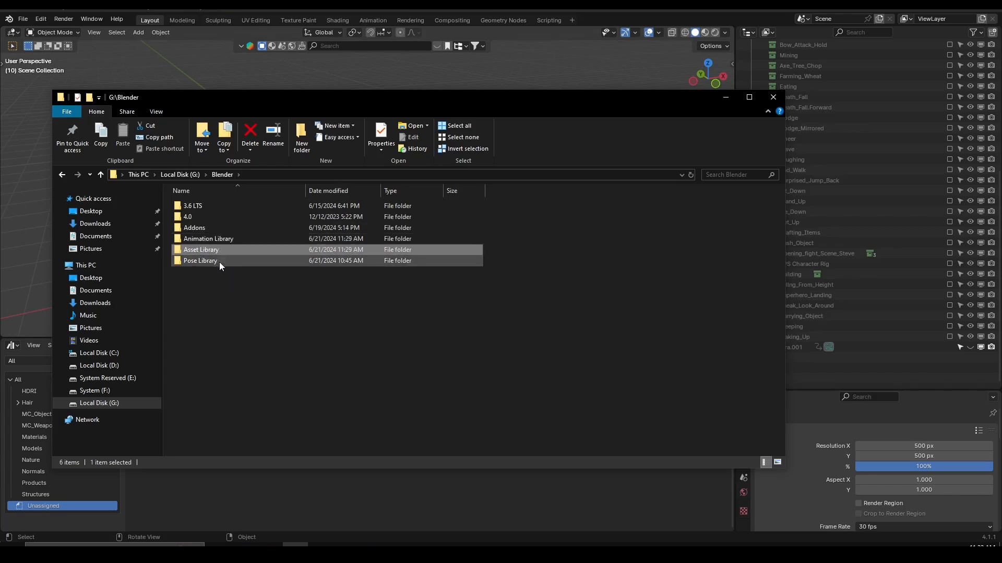
pyautogui.click(219, 261)
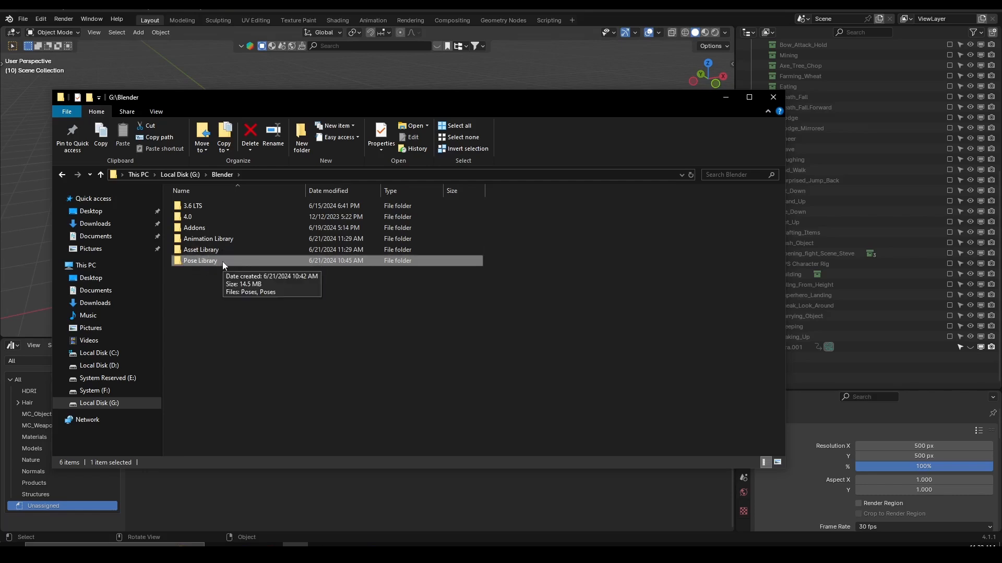
pyautogui.click(207, 240)
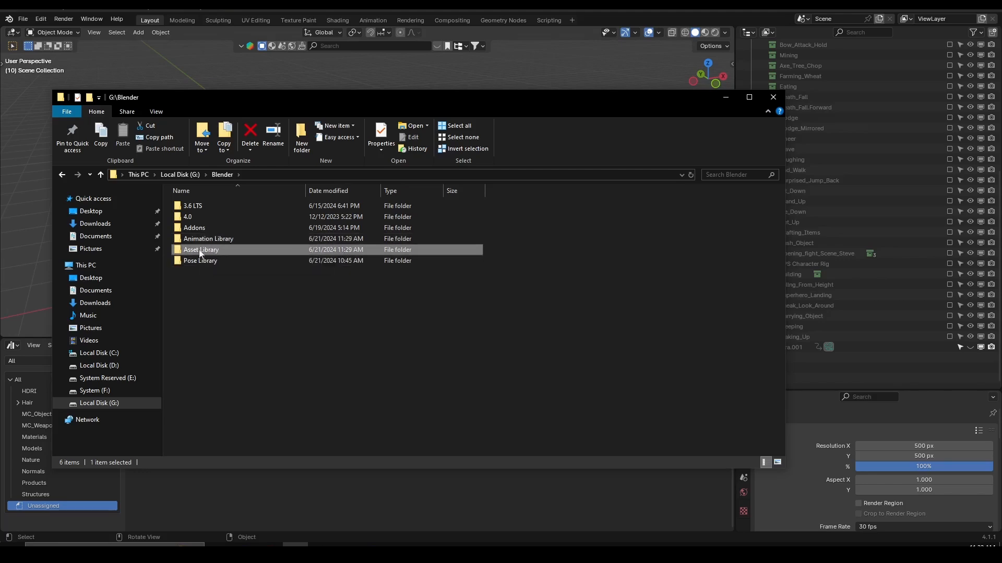
pyautogui.click(215, 491)
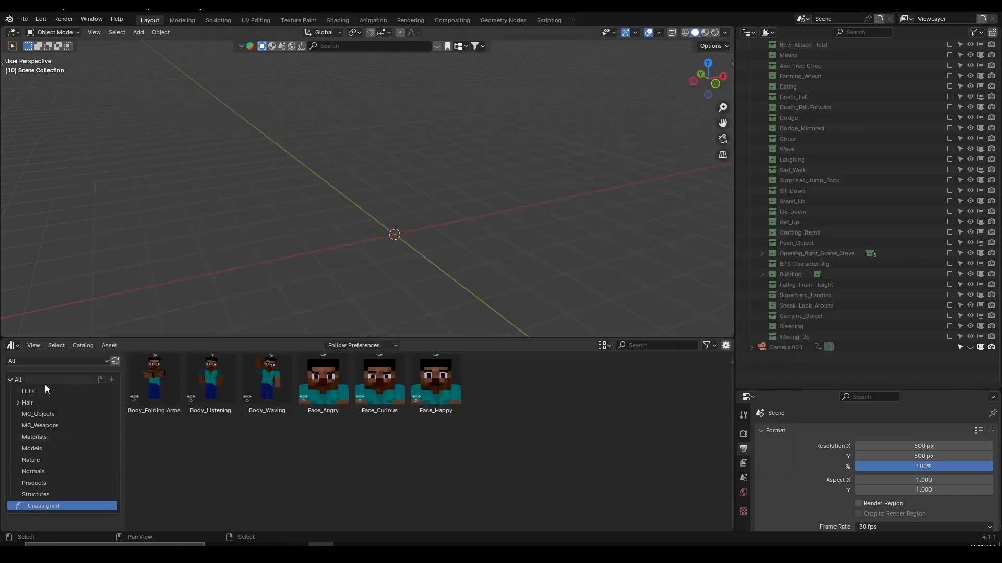
# Step: Show the Pose Library in the Asset Browser and switch from it to the Asset Library
pyautogui.click(23, 362)
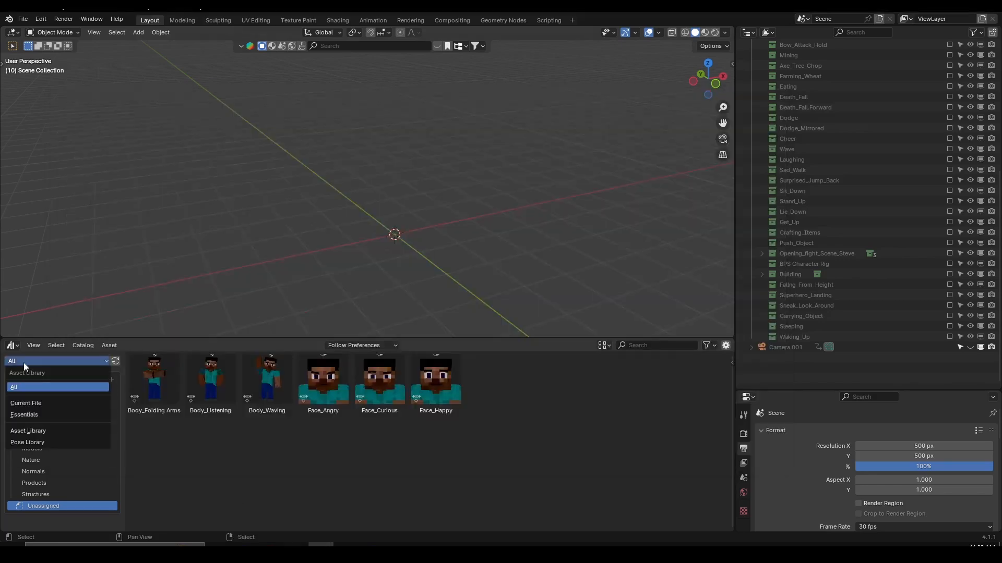
pyautogui.click(42, 442)
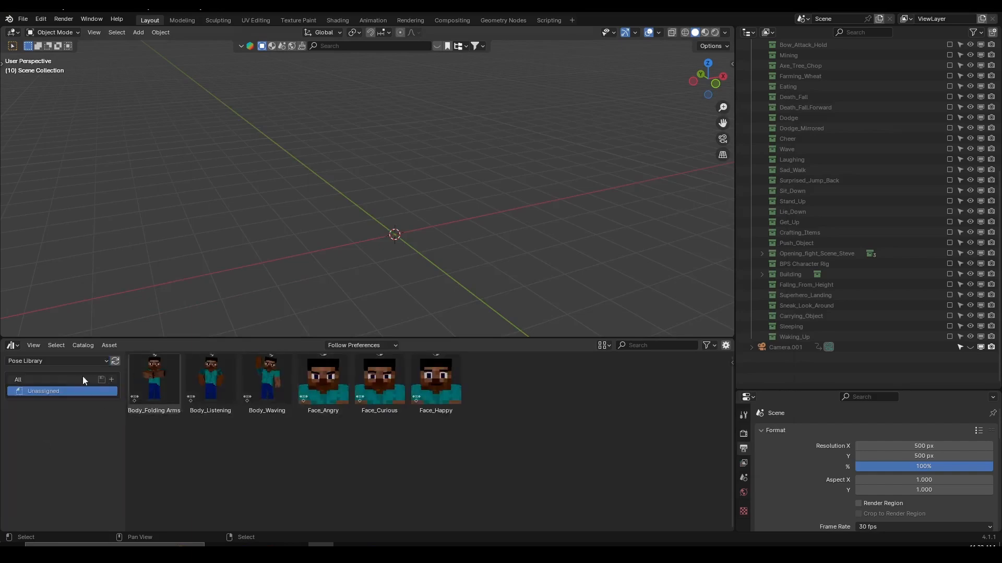
pyautogui.click(49, 362)
pyautogui.click(36, 430)
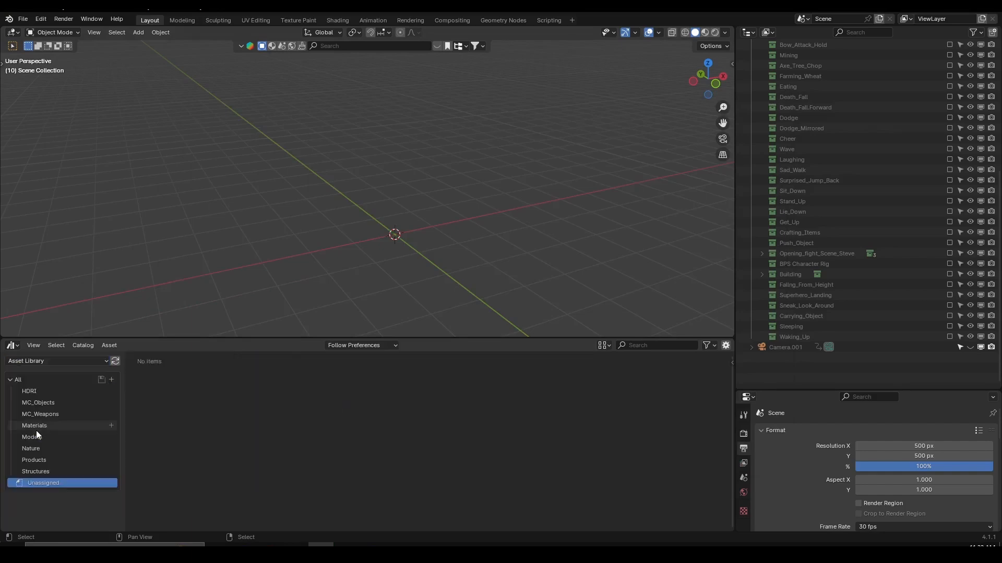
# Step: Browse the Asset Library's HDRI, MC_Objects, MC_Weapons and Materials catalogs
pyautogui.click(48, 391)
pyautogui.click(57, 403)
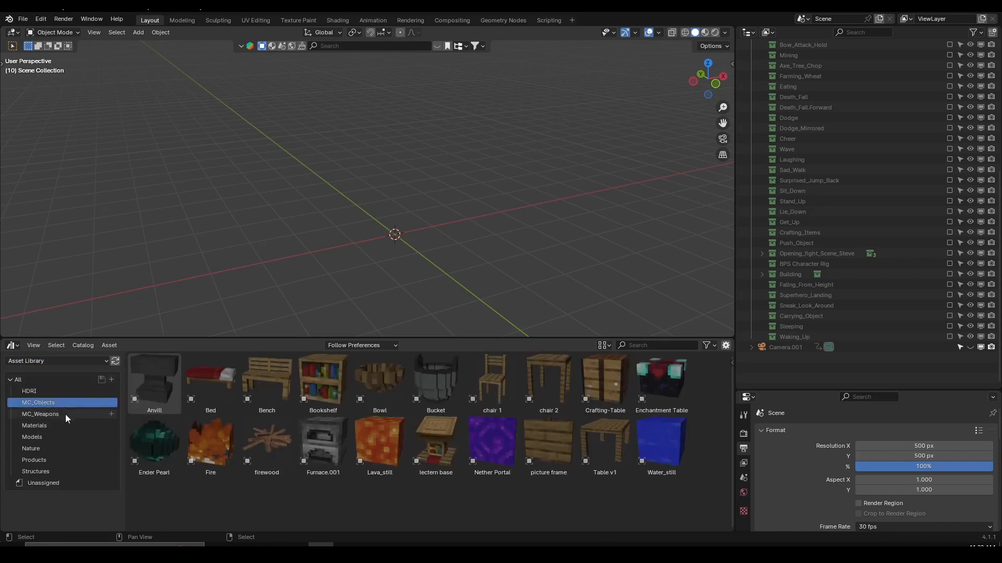
pyautogui.click(64, 414)
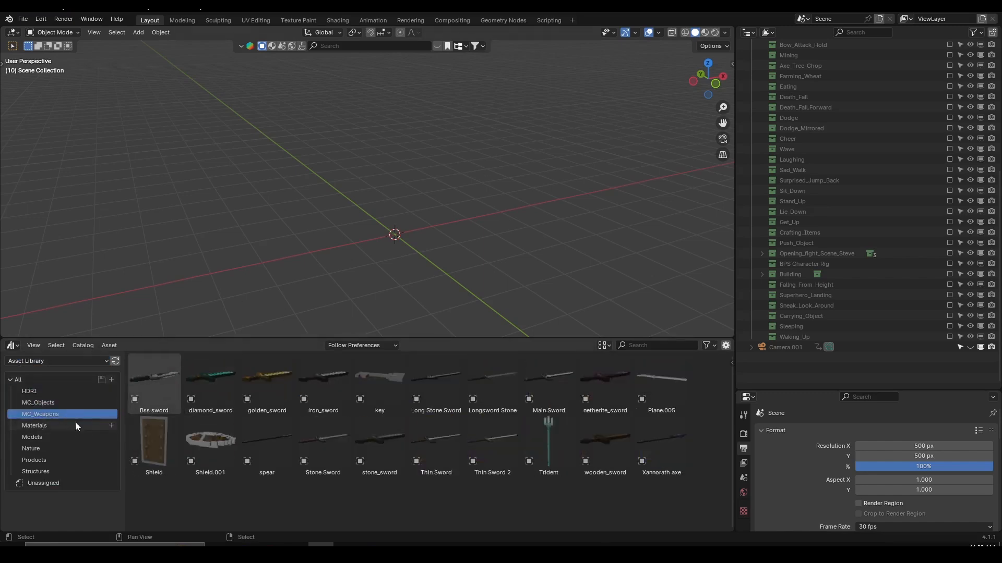
pyautogui.click(77, 426)
# Step: Apply the kloofendal_43d world from the HDRI catalog in Rendered shading and replace it with the sky_Day world
pyautogui.click(61, 392)
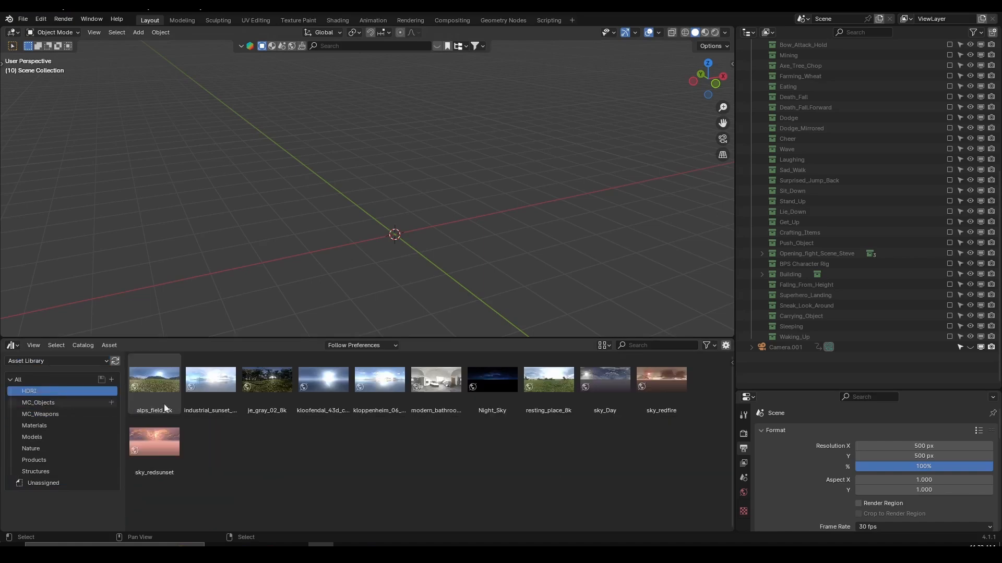
pyautogui.scroll(3, 750, 83)
pyautogui.click(714, 32)
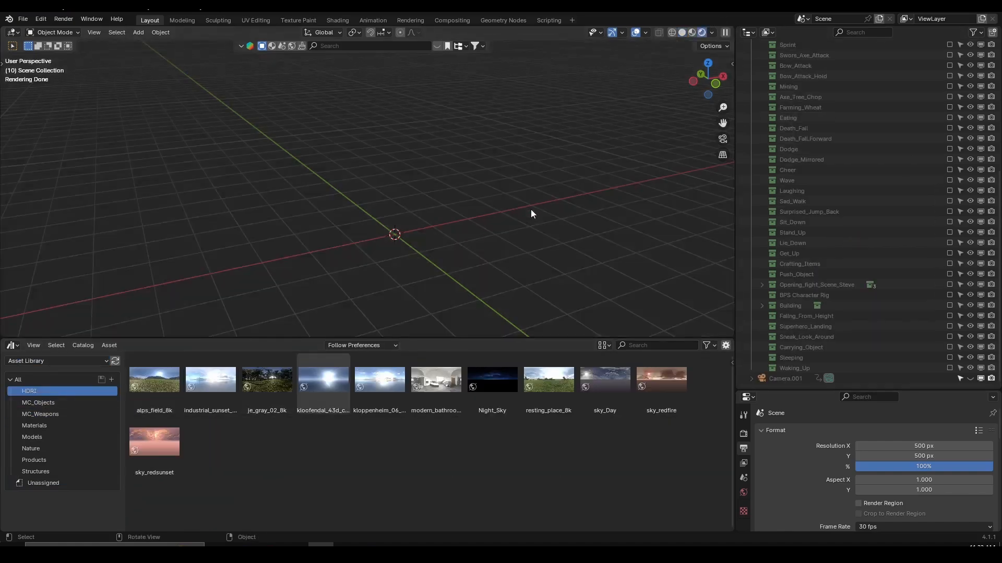
pyautogui.moveTo(530, 209)
pyautogui.mouseDown(button='middle')
pyautogui.moveTo(493, 166)
pyautogui.moveTo(431, 295)
pyautogui.mouseUp(button='middle')
pyautogui.moveTo(323, 381); pyautogui.dragTo(407, 154)
pyautogui.moveTo(379, 255); pyautogui.dragTo(416, 168, button='middle')
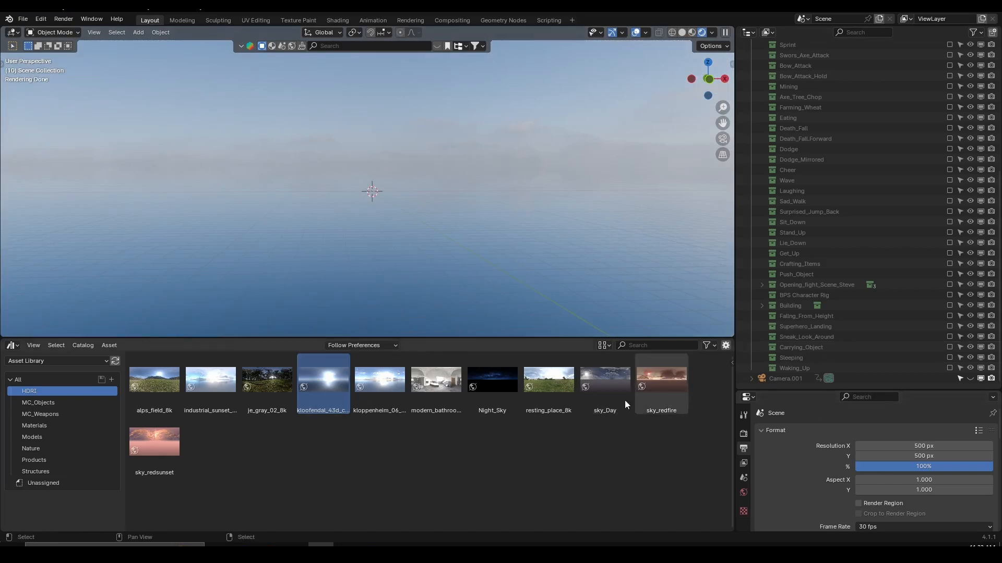
pyautogui.moveTo(612, 383); pyautogui.dragTo(492, 161)
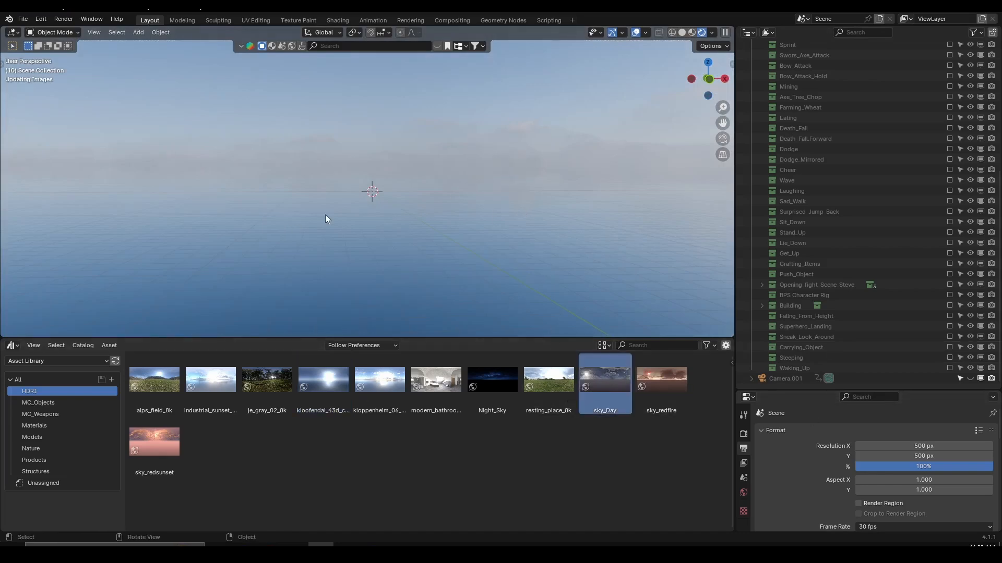
pyautogui.moveTo(346, 211); pyautogui.dragTo(431, 190, button='middle')
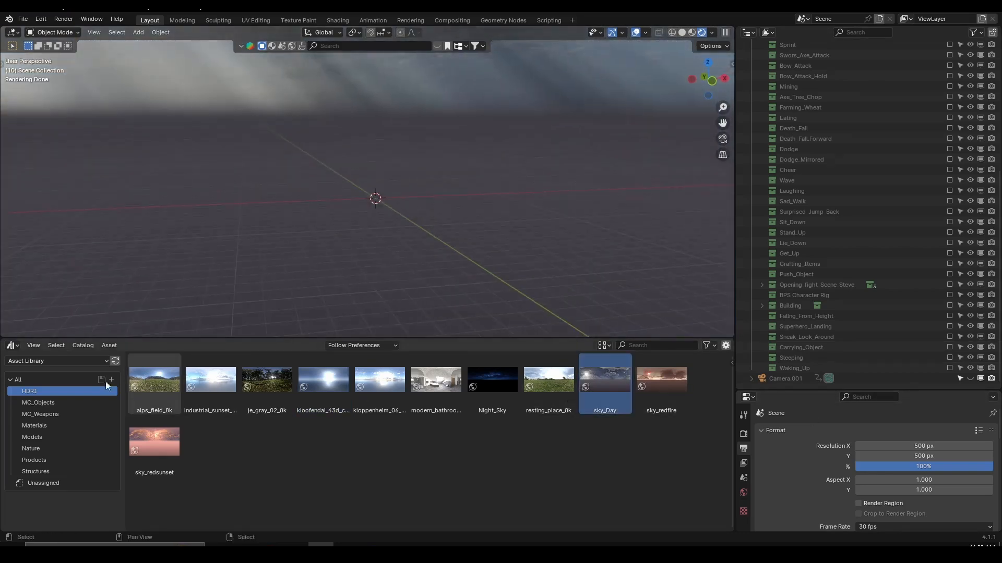
# Step: Browse the MC_Objects, HDRI and MC_Weapons catalogs, show all library assets and return the viewport to Solid shading
pyautogui.click(92, 403)
pyautogui.click(74, 391)
pyautogui.click(73, 413)
pyautogui.click(71, 380)
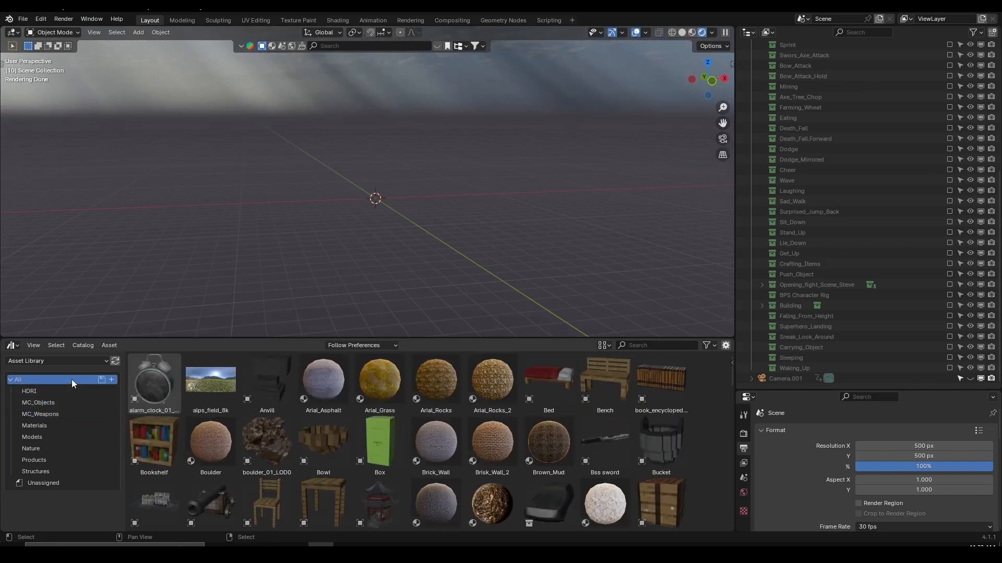
pyautogui.click(680, 33)
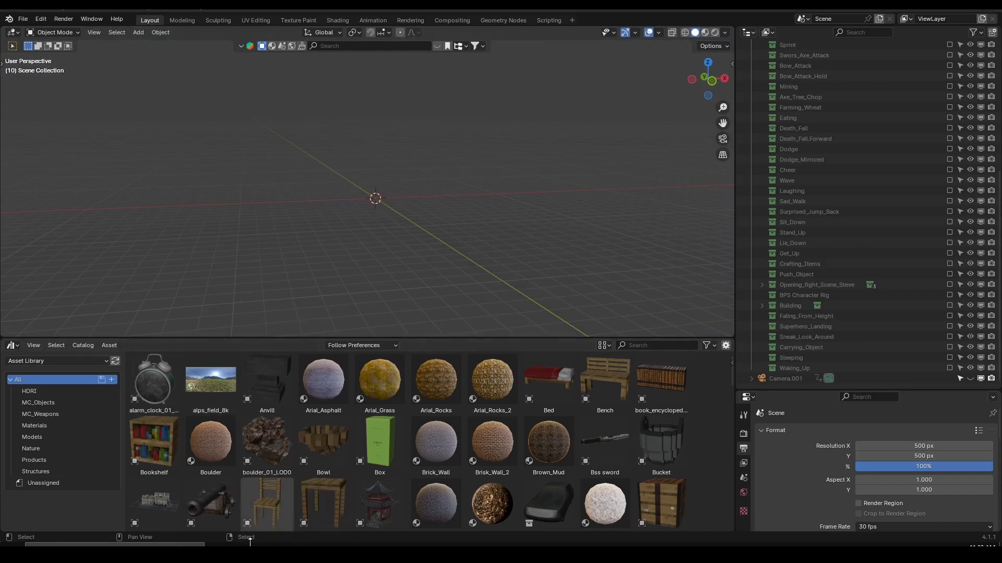
# Step: Switch to File Explorer, open the Animation Library folder in G:\Blender and select its Blender file
pyautogui.click(295, 545)
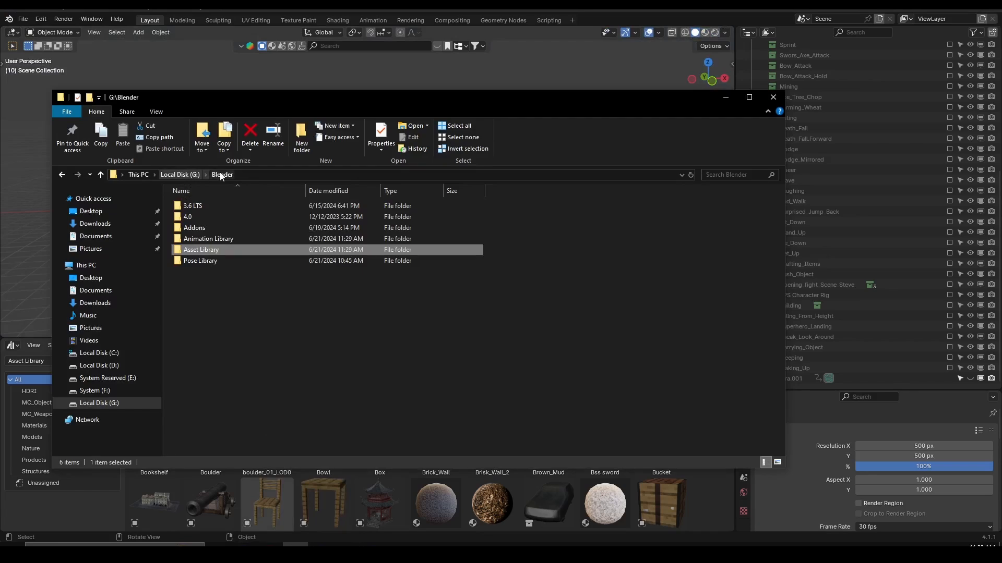
pyautogui.click(222, 240)
pyautogui.doubleClick(233, 238)
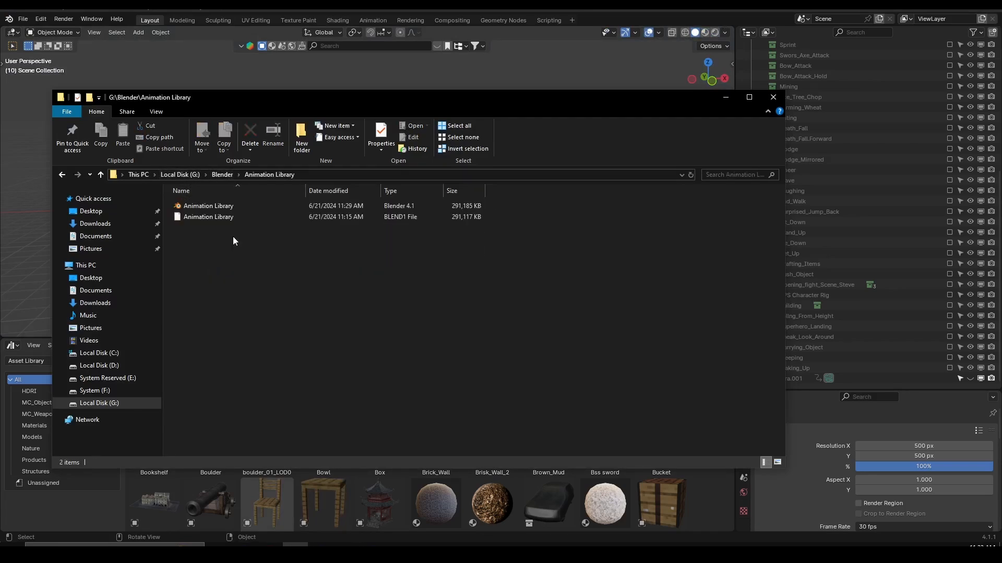
pyautogui.click(194, 207)
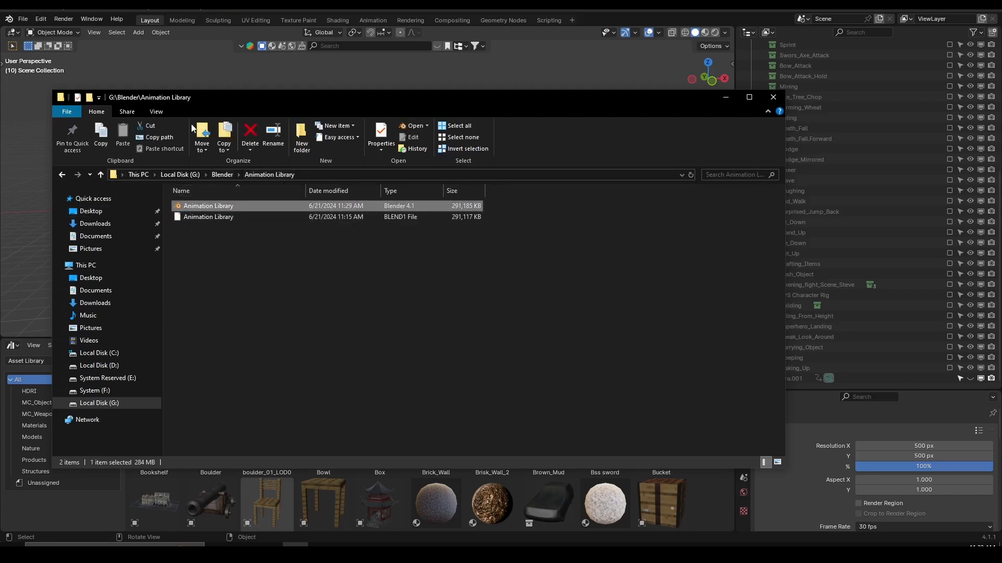
# Step: Show Blender's commands for saving a file and return to the Animation Library folder in File Explorer
pyautogui.click(21, 17)
pyautogui.click(22, 19)
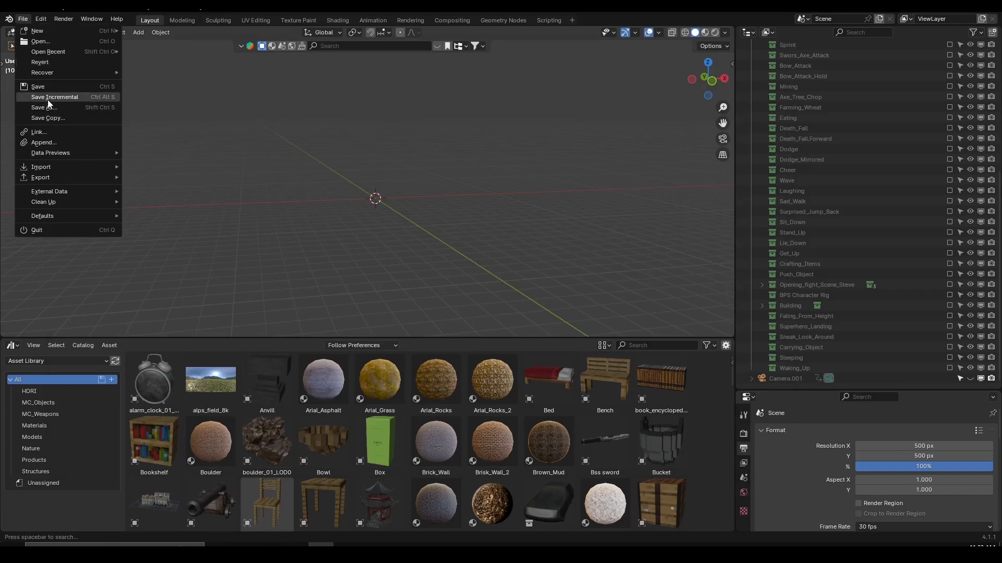
pyautogui.hotkey('alt', 'Tab')
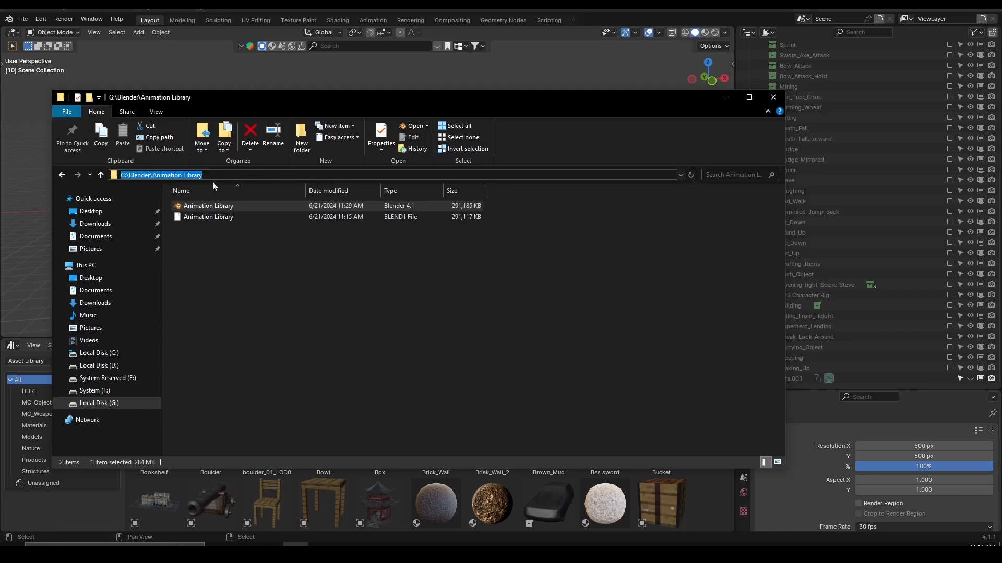
# Step: Show the Animation Library folder's full path and minimise the File Explorer window
pyautogui.click(207, 240)
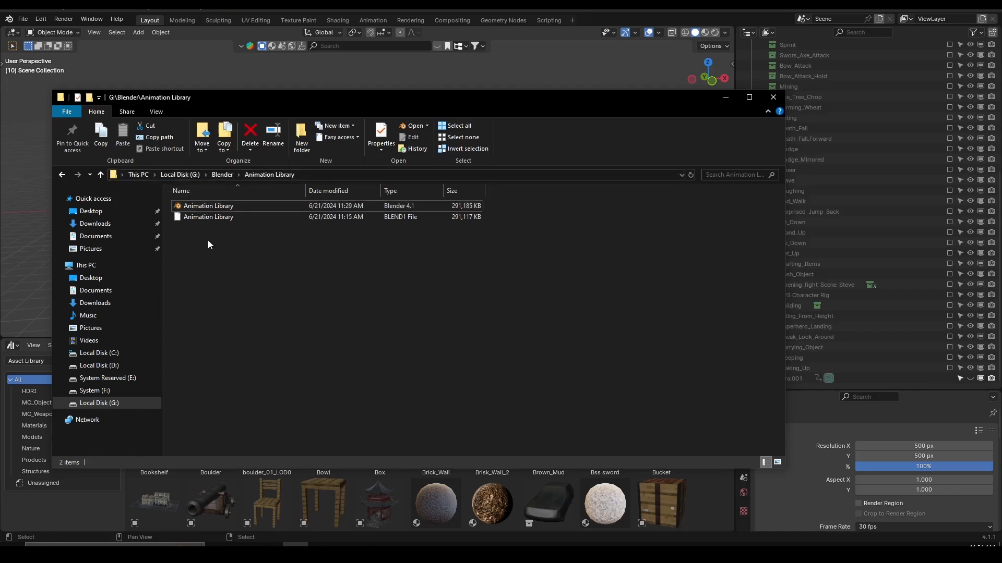
pyautogui.click(305, 175)
pyautogui.click(243, 266)
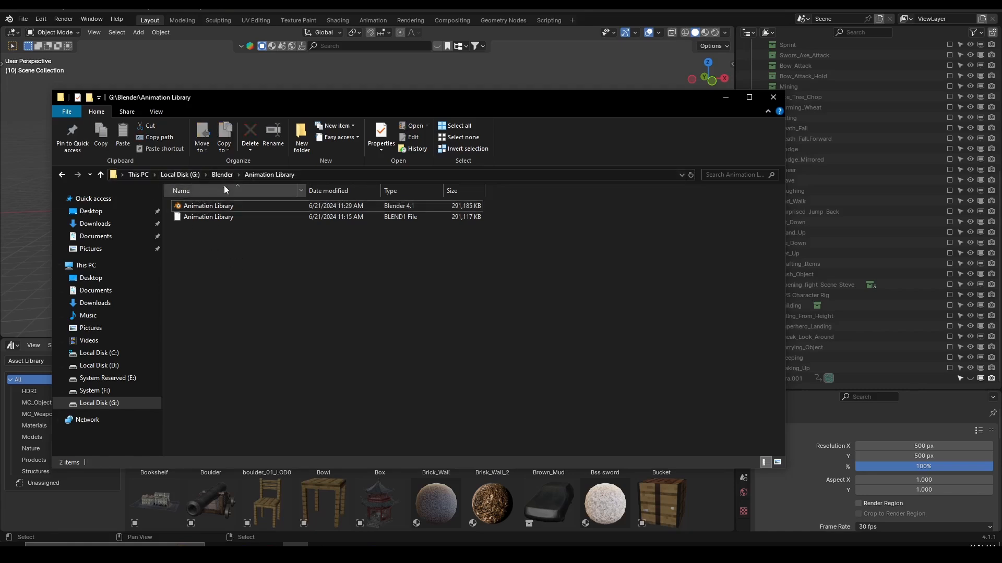
pyautogui.click(213, 218)
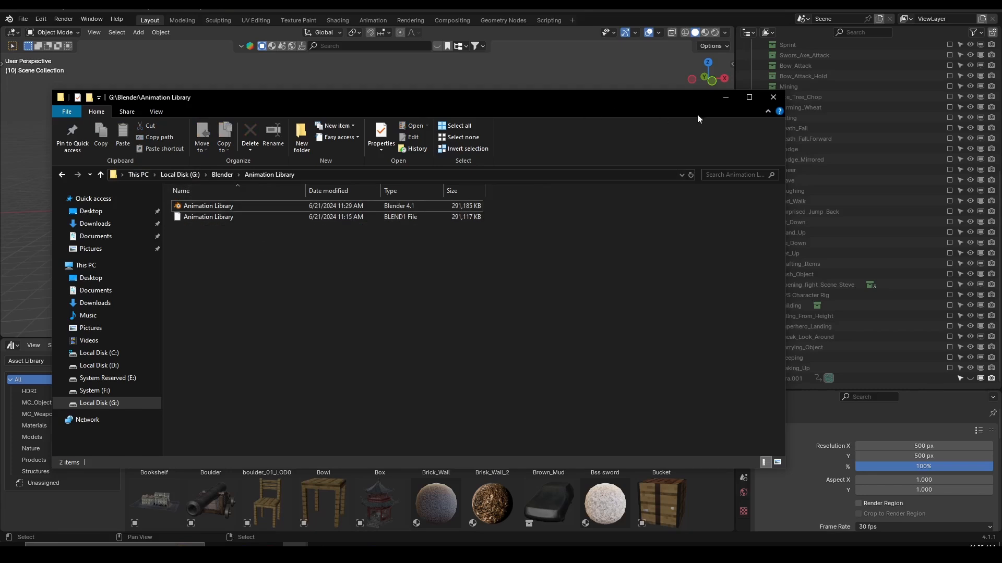
pyautogui.click(725, 97)
# Step: Open Blender's File Paths preferences and review the Asset Library and Pose Library entries
pyautogui.moveTo(435, 197); pyautogui.dragTo(446, 215, button='middle')
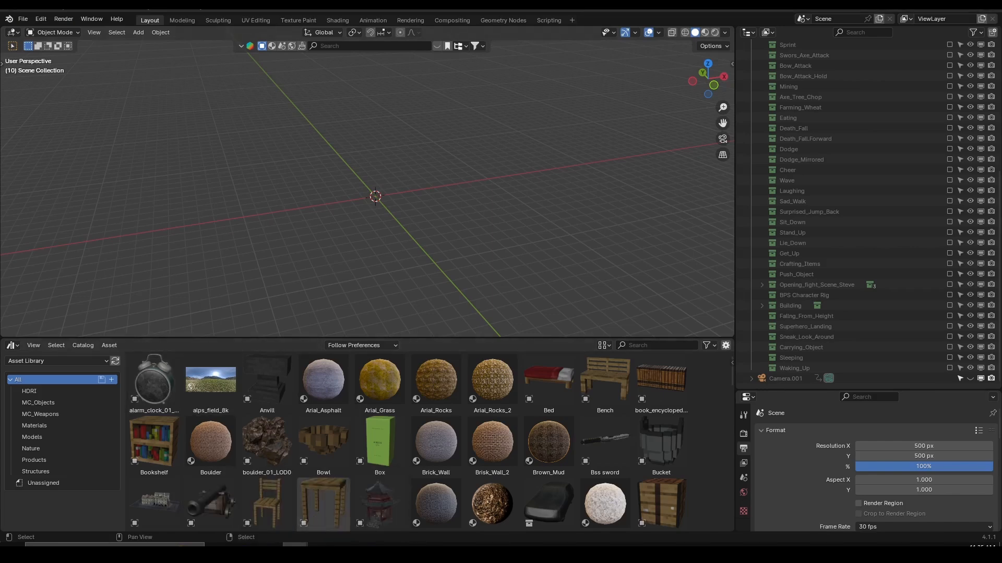
pyautogui.click(295, 553)
pyautogui.click(224, 80)
pyautogui.click(41, 19)
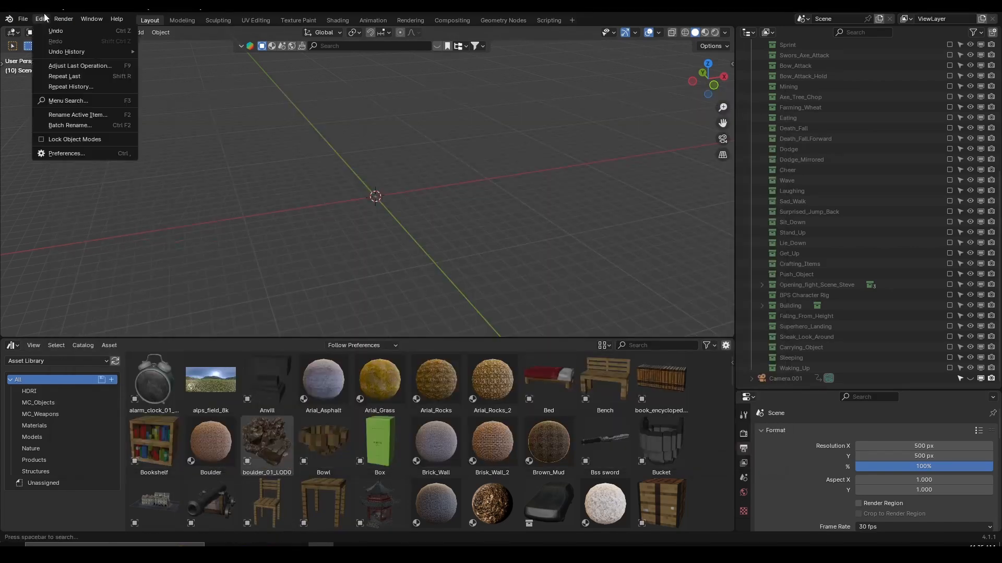
pyautogui.click(79, 153)
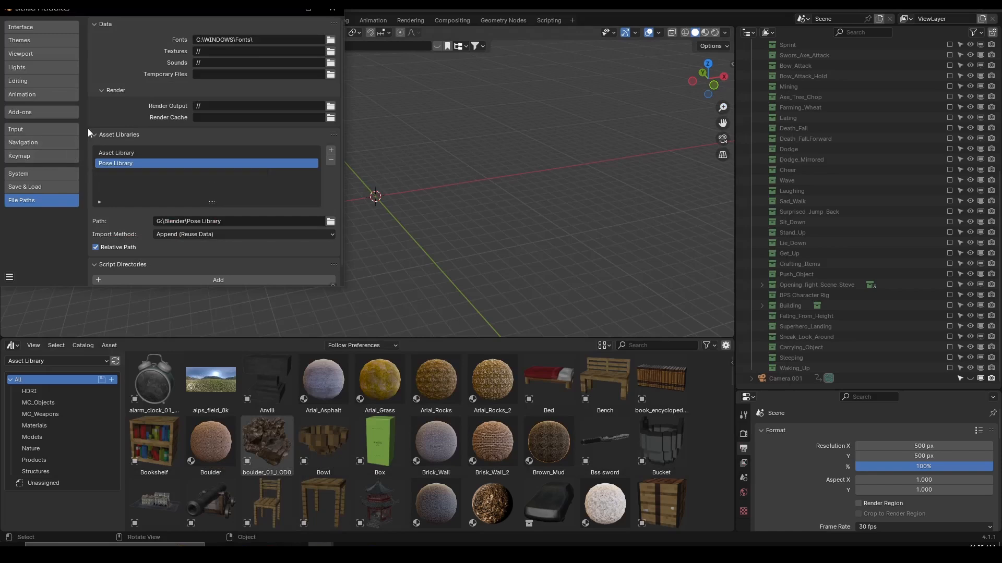
pyautogui.click(35, 130)
pyautogui.click(30, 203)
pyautogui.click(132, 153)
pyautogui.click(128, 160)
# Step: Add a new asset library that uses the folder G:\Blender\Animation Library\
pyautogui.click(329, 151)
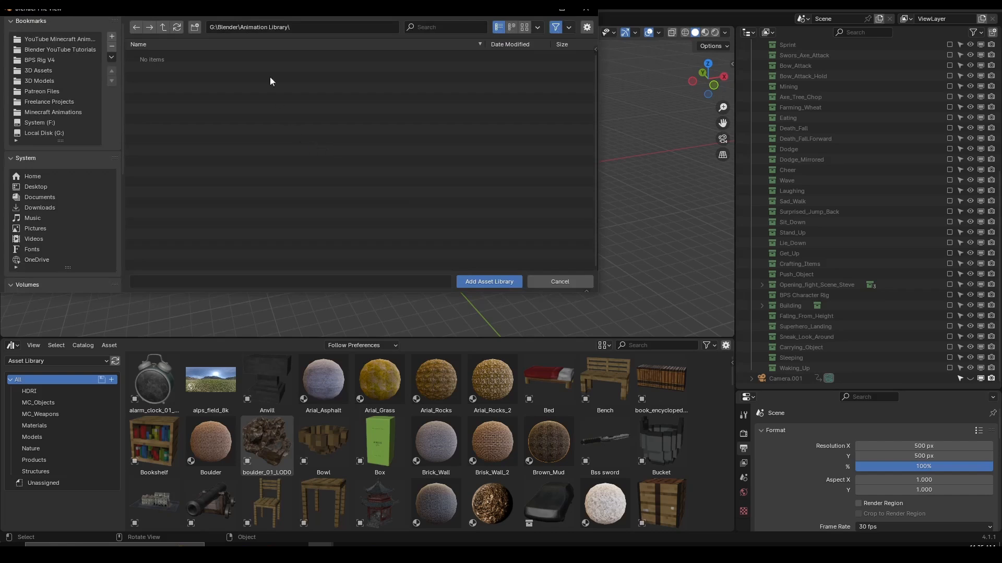
pyautogui.click(288, 27)
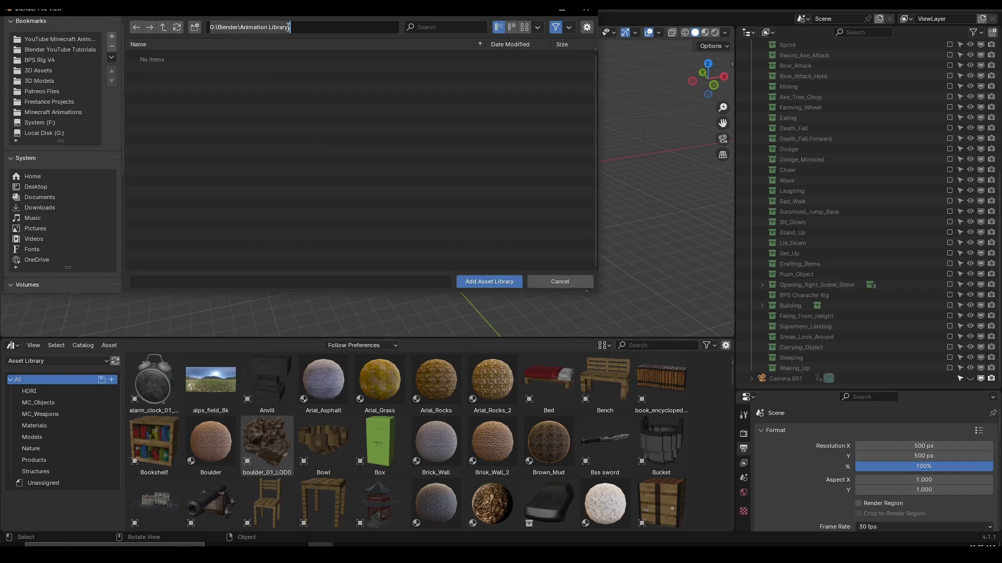
pyautogui.click(288, 31)
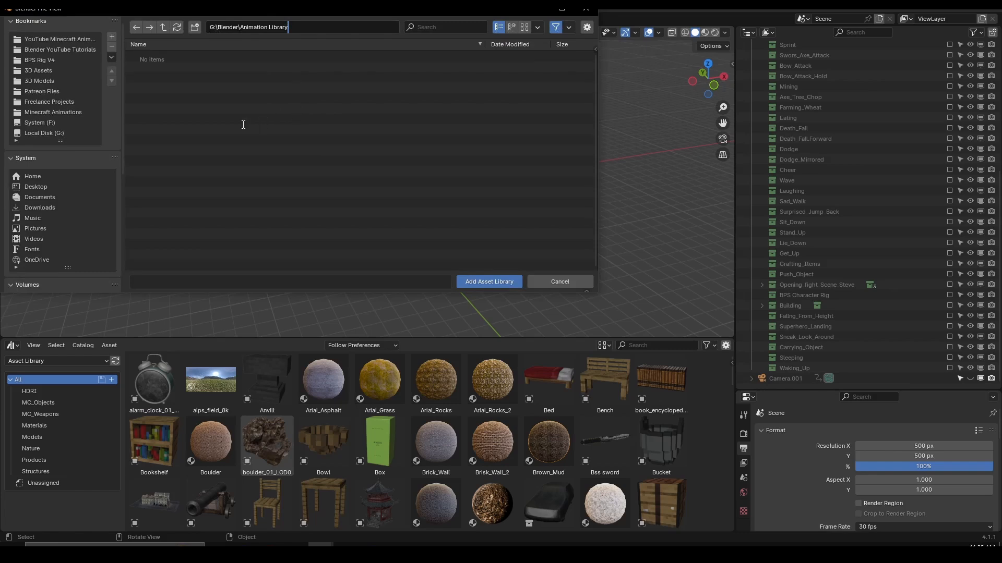
pyautogui.moveTo(267, 13); pyautogui.dragTo(267, 22)
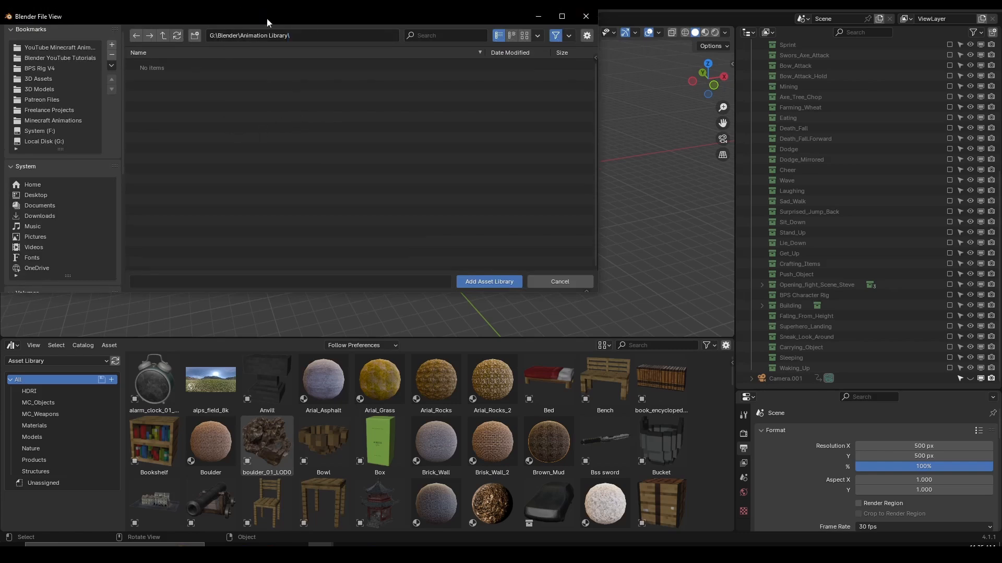
pyautogui.click(58, 78)
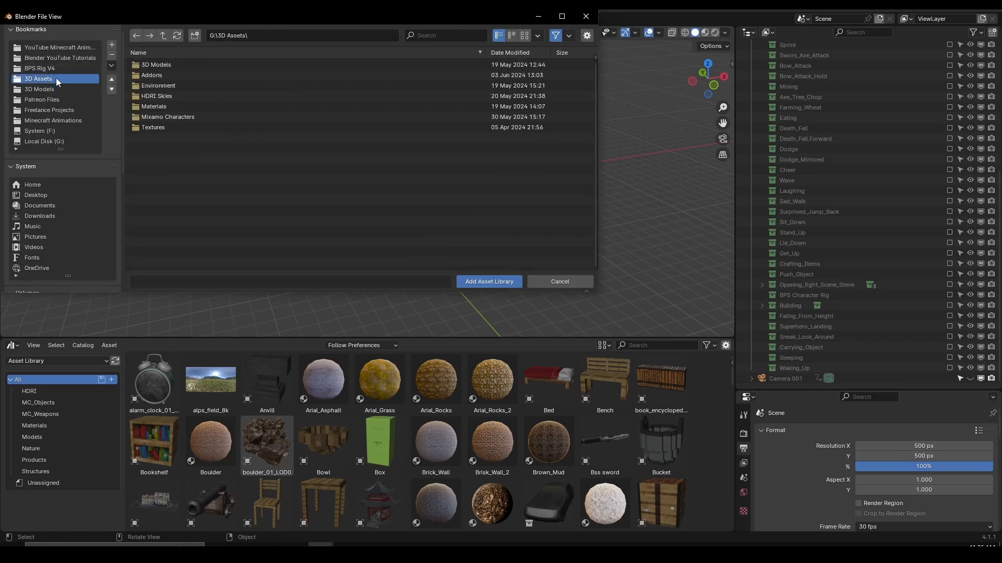
pyautogui.click(268, 38)
pyautogui.write('G:\\Blender\\Animation Library\\')
pyautogui.press('Return')
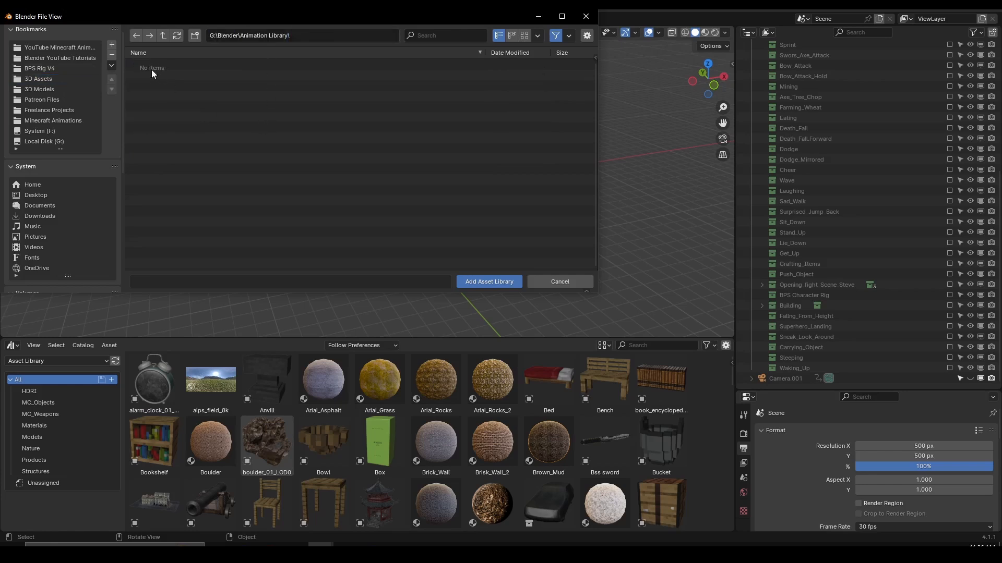
pyautogui.click(489, 281)
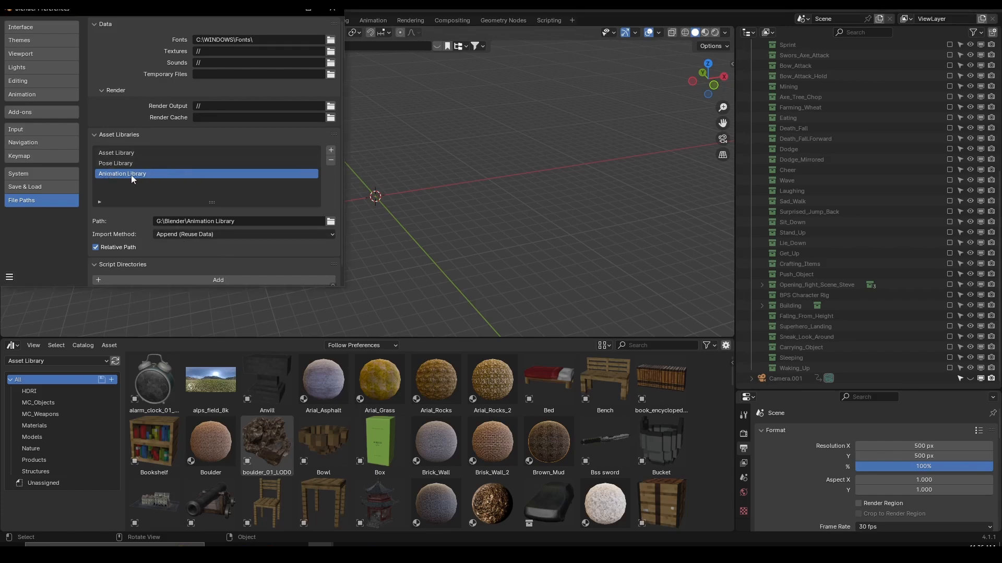
# Step: Save and close the preferences and switch the Asset Browser to the Animation Library
pyautogui.click(9, 277)
pyautogui.click(43, 246)
pyautogui.click(332, 9)
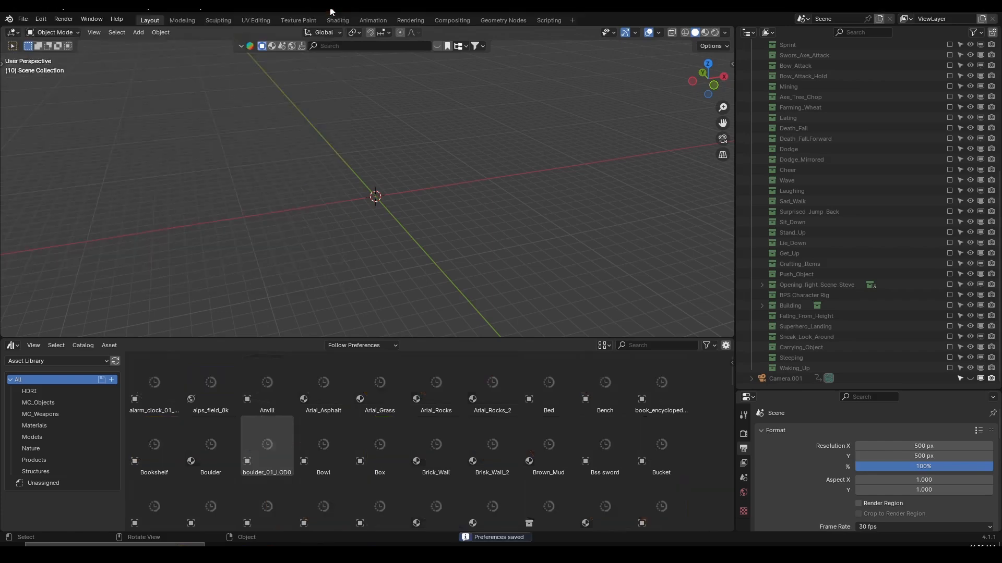
pyautogui.click(31, 362)
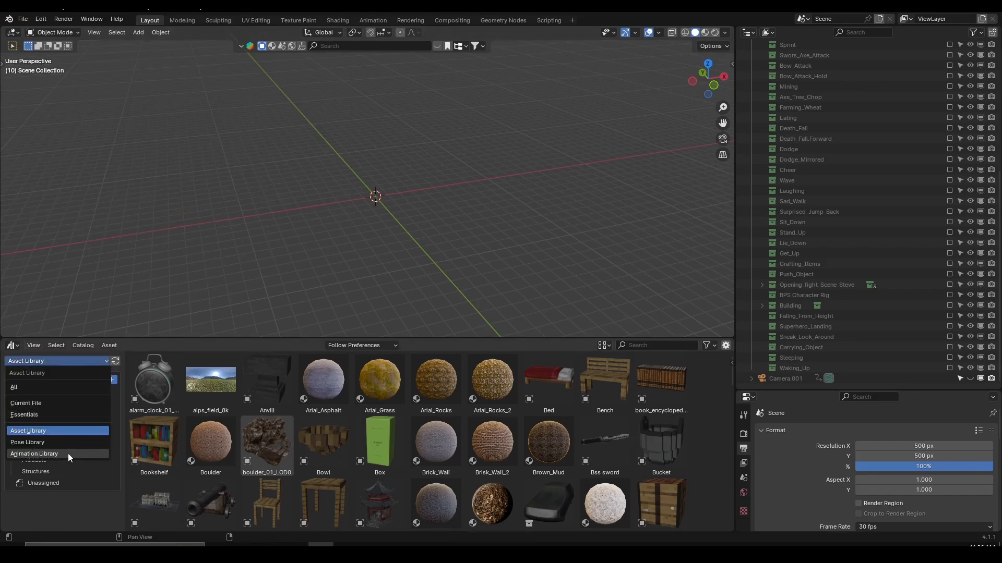
pyautogui.click(40, 454)
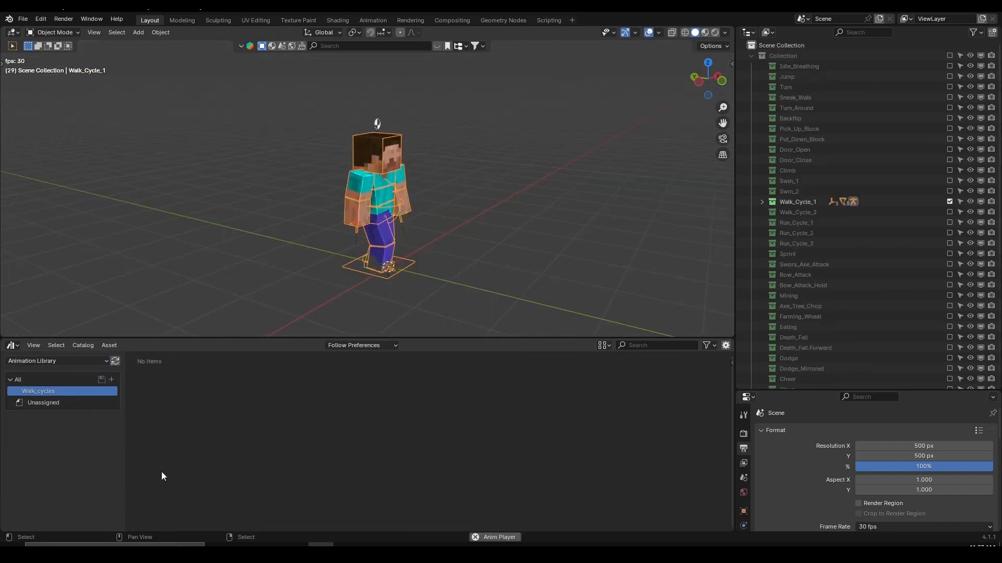
# Step: Split off a strip along the lower edge of the Asset Browser and make it a Timeline
pyautogui.moveTo(4, 529); pyautogui.dragTo(14, 461)
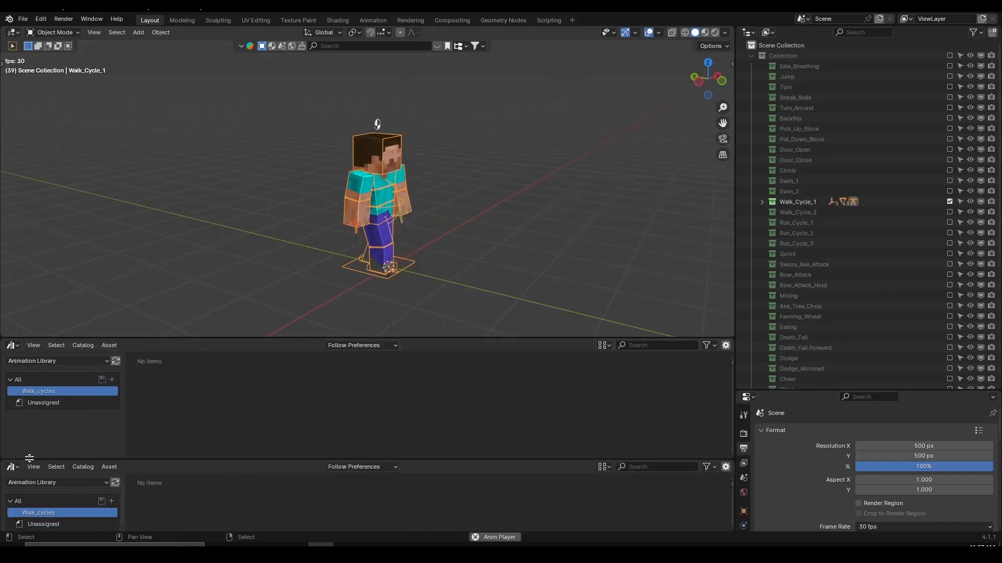
pyautogui.click(13, 467)
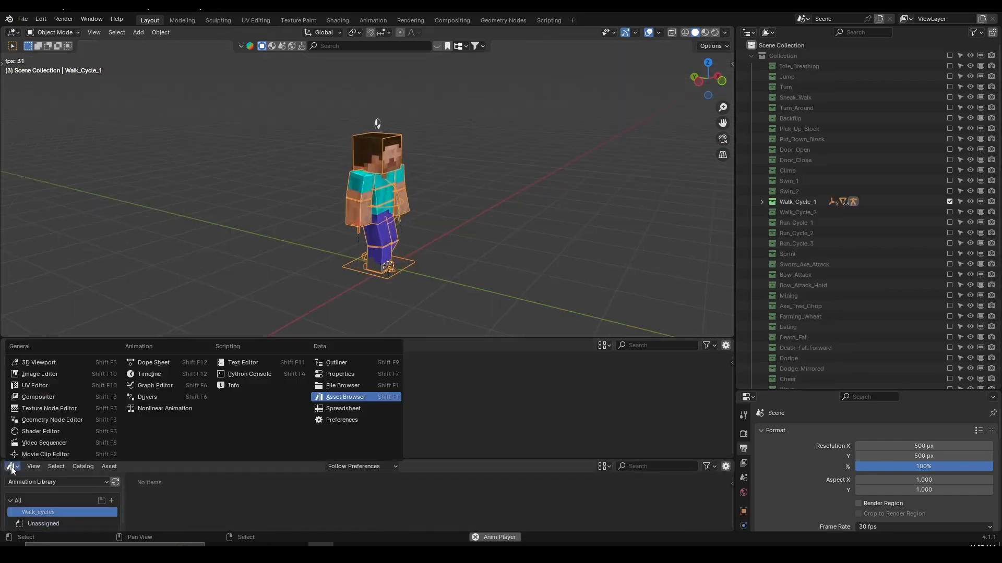
pyautogui.click(160, 373)
pyautogui.scroll(5, 357, 501)
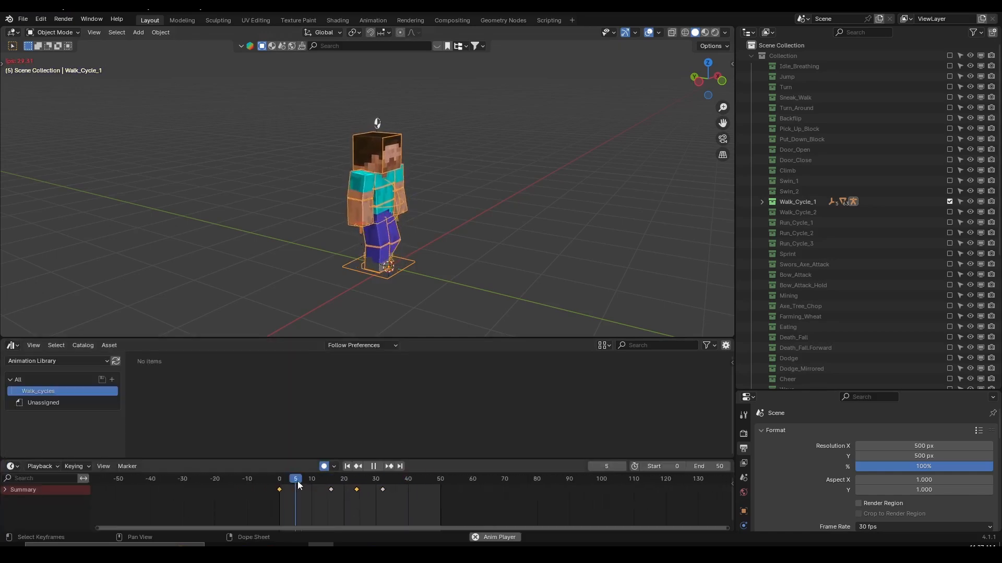
pyautogui.scroll(4, 310, 506)
pyautogui.moveTo(216, 478); pyautogui.dragTo(219, 476)
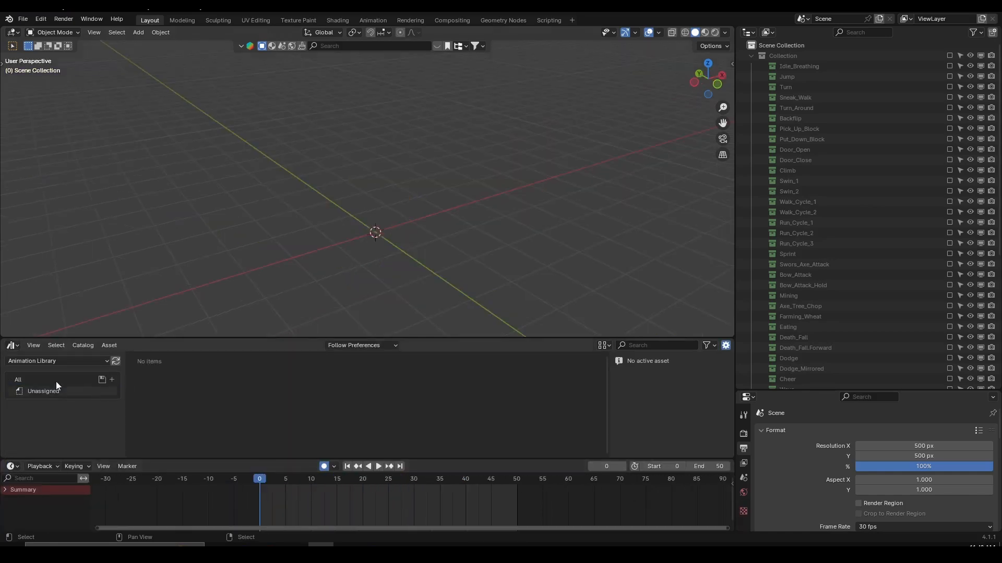
# Step: Create a catalog named Walks in the Animation Library
pyautogui.click(28, 361)
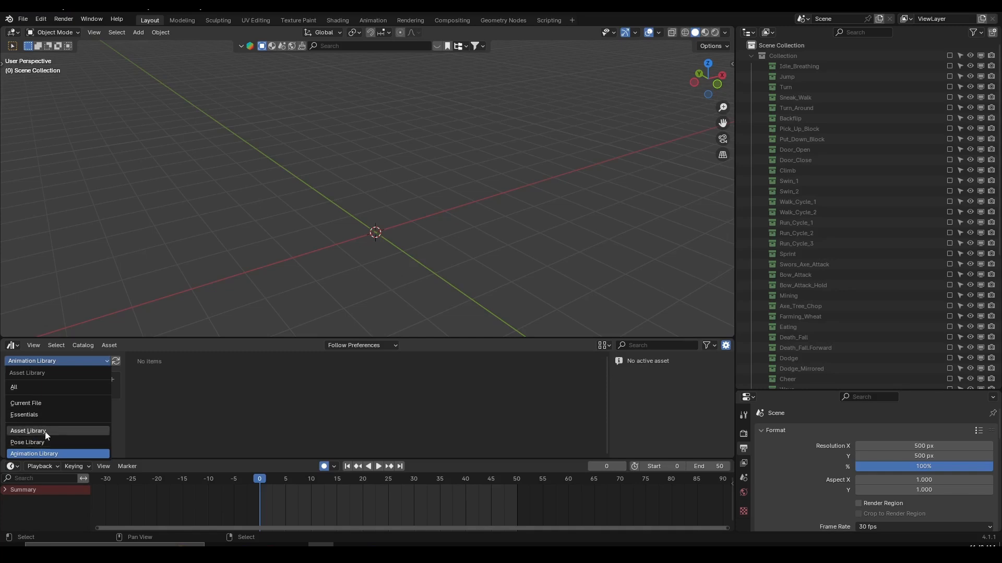
pyautogui.click(44, 454)
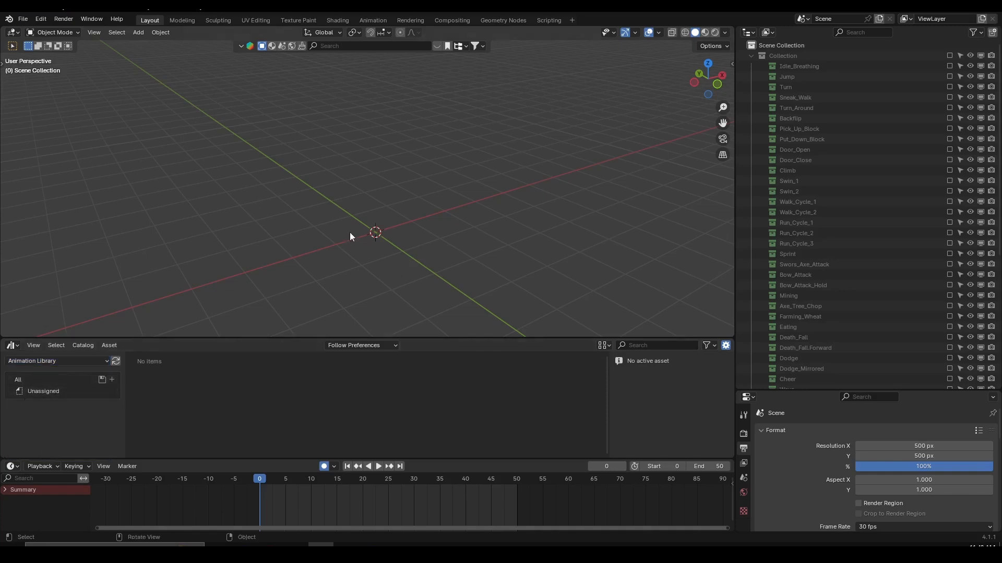
pyautogui.moveTo(349, 233); pyautogui.dragTo(329, 213, button='middle')
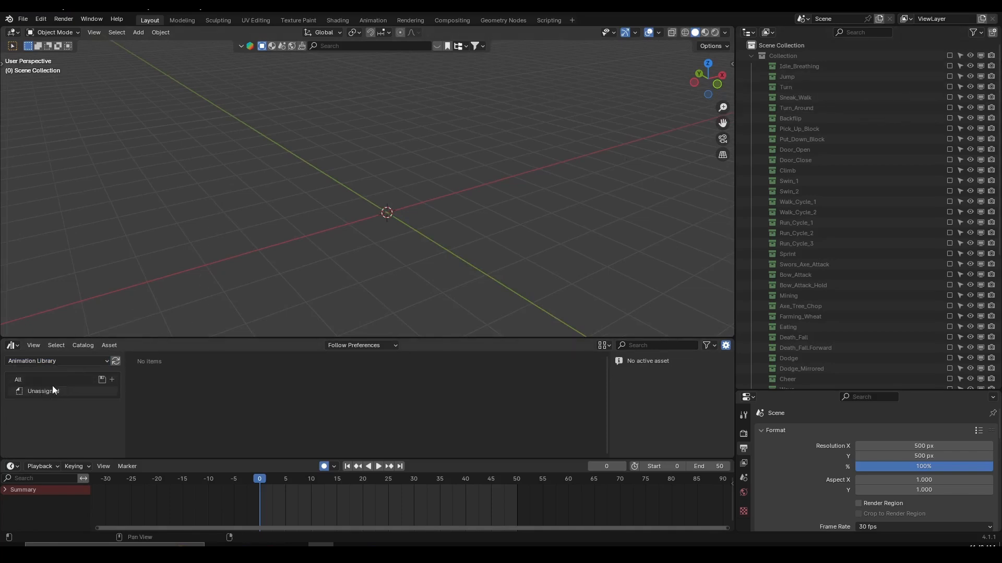
pyautogui.click(111, 381)
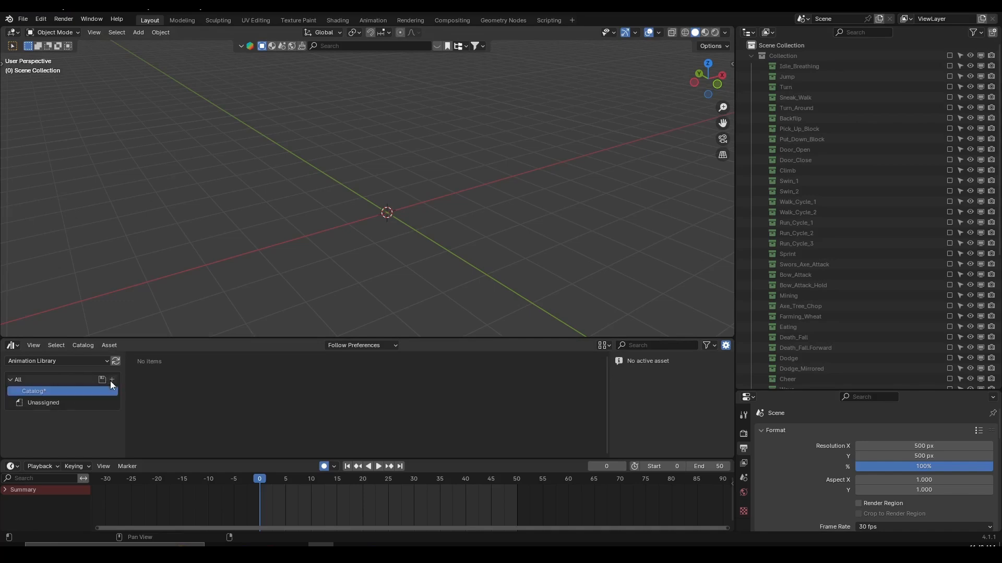
pyautogui.doubleClick(45, 393)
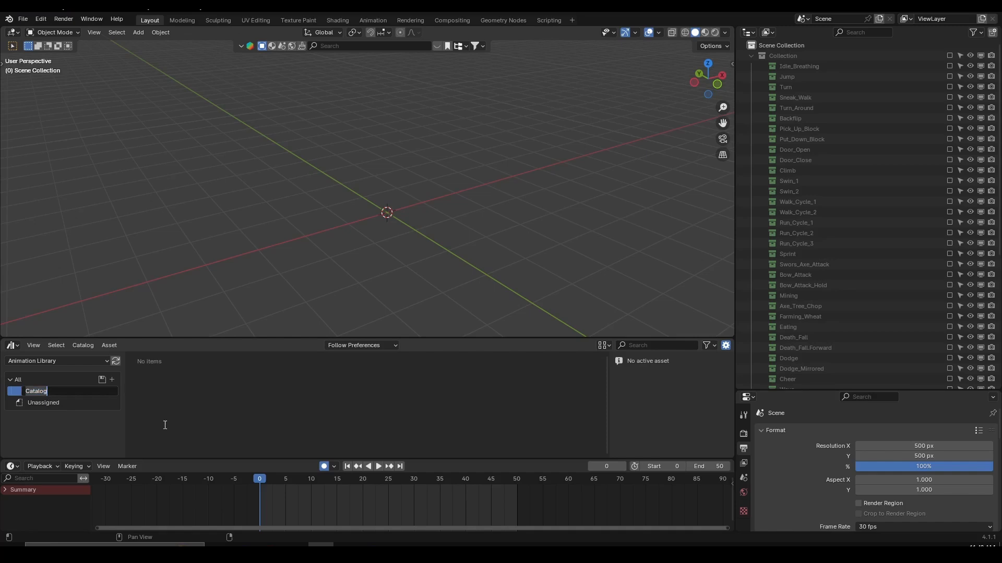
pyautogui.write('Walks')
pyautogui.press('Return')
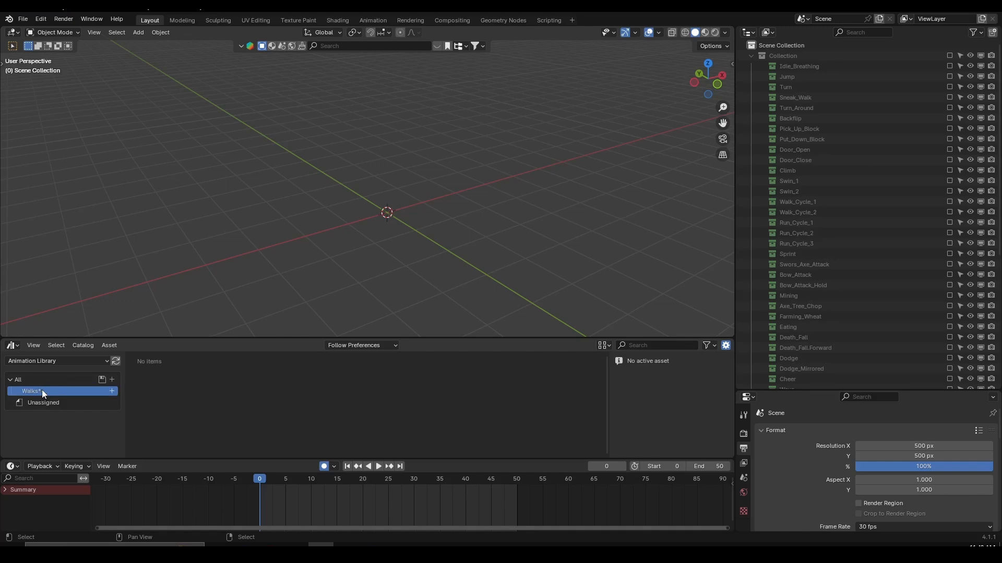
# Step: Save the Animation Library's catalog changes and the Blender file
pyautogui.click(102, 380)
pyautogui.hotkey('ctrl', 'z')
pyautogui.hotkey('ctrl', 's')
# Step: Enable the Walk_Cycle_1 collection and select its character in the viewport
pyautogui.moveTo(441, 208); pyautogui.dragTo(434, 207, button='middle')
pyautogui.scroll(3, 434, 208)
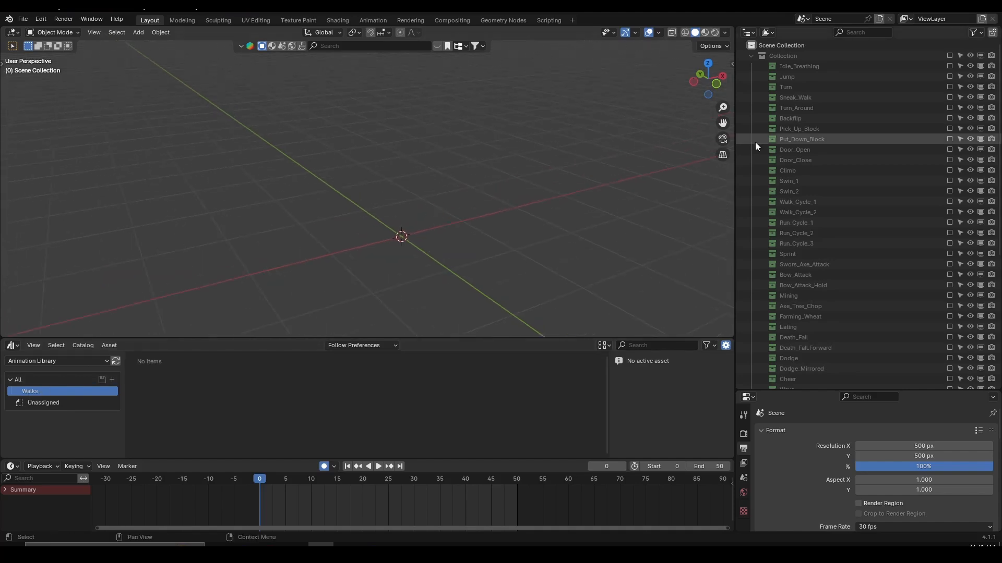
pyautogui.click(949, 202)
pyautogui.click(402, 164)
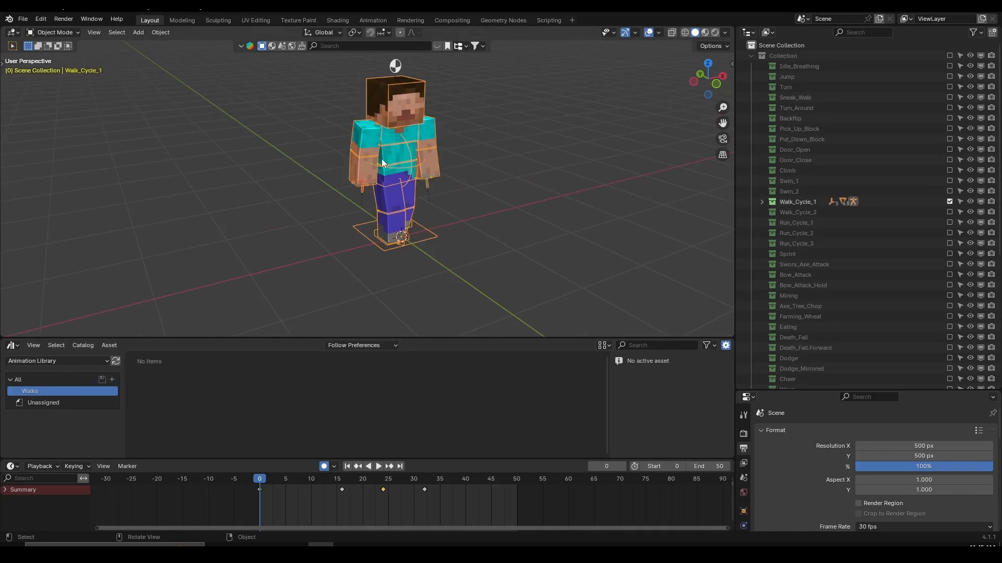
# Step: Change the Timeline area to a Dope Sheet in Action Editor mode, with the Walk_Cycle_1 action loaded
pyautogui.click(11, 467)
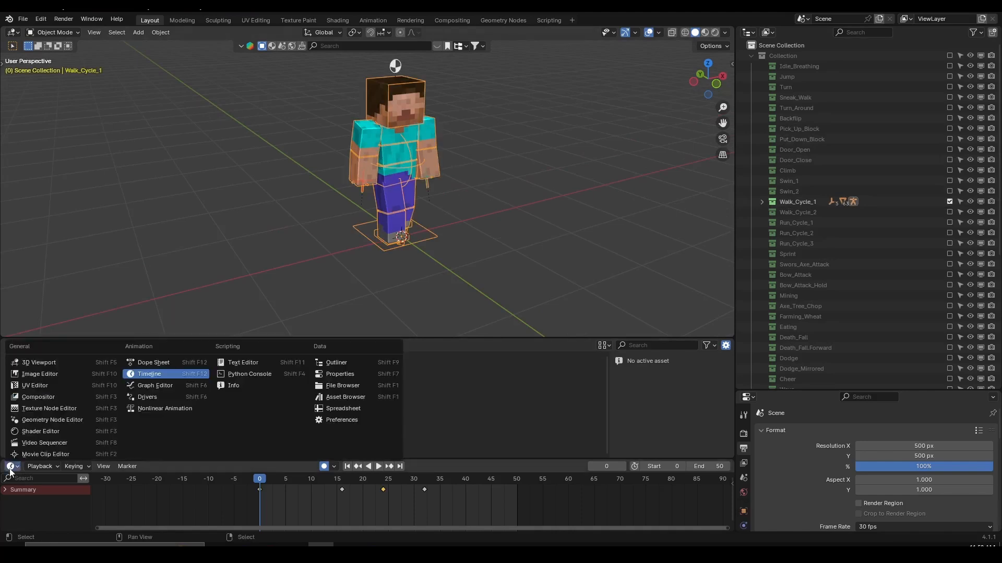
pyautogui.click(146, 365)
pyautogui.click(58, 466)
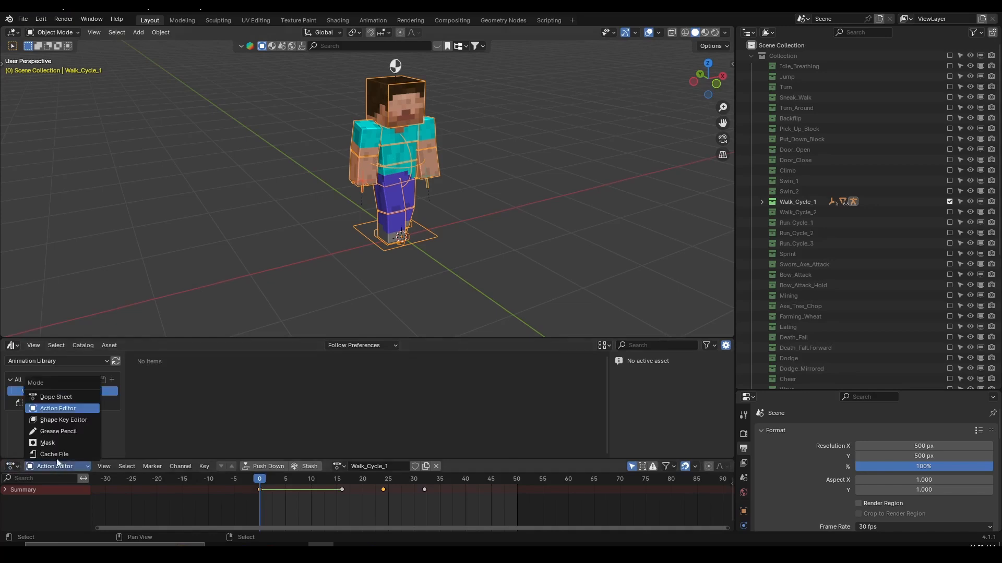
pyautogui.click(62, 400)
pyautogui.click(56, 468)
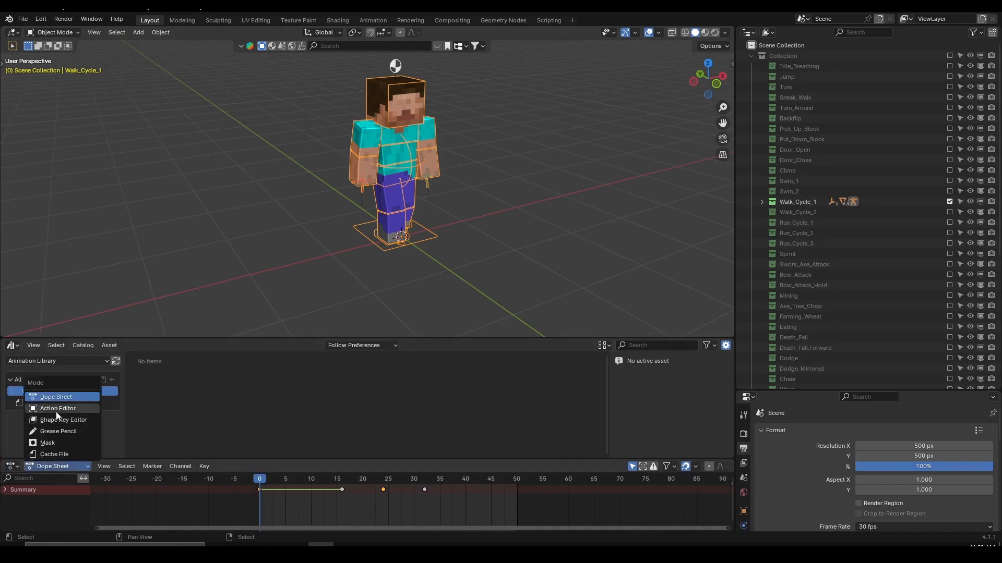
pyautogui.click(56, 412)
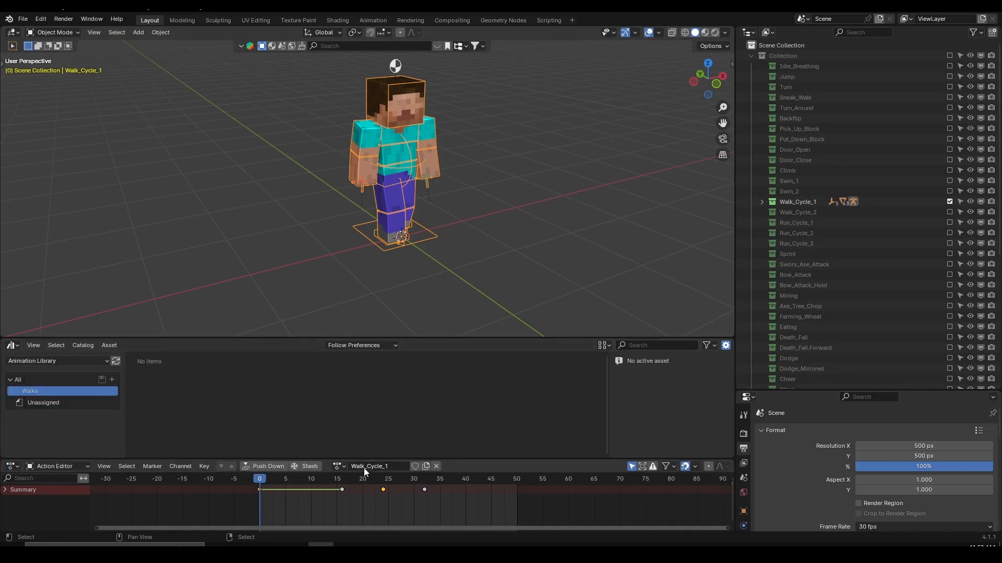
pyautogui.moveTo(547, 237); pyautogui.dragTo(390, 442, button='middle')
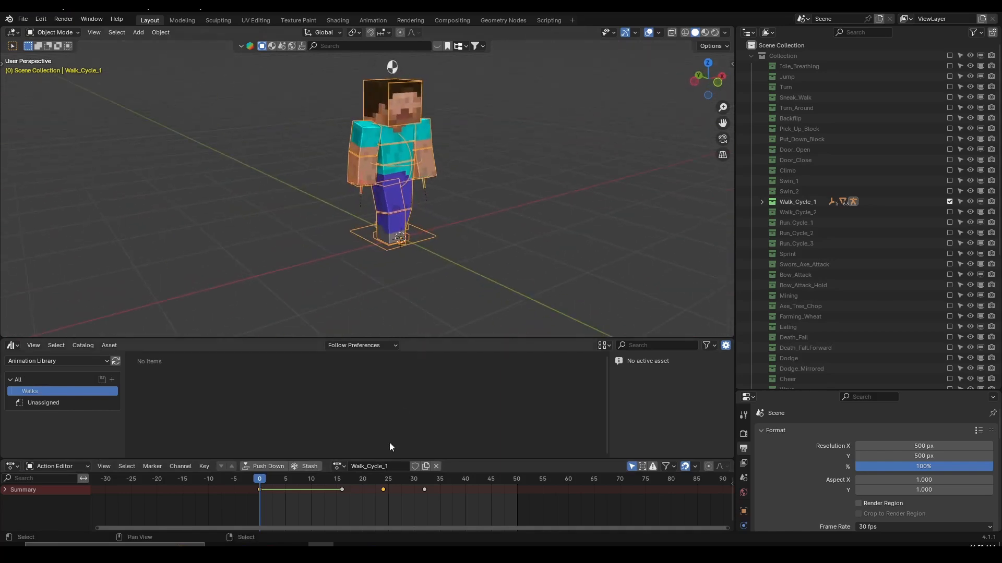
pyautogui.doubleClick(375, 466)
pyautogui.click(385, 415)
# Step: Mark the Walk_Cycle_1 rig in the Outliner as an asset and select it in the Unassigned catalog
pyautogui.scroll(-1, 793, 175)
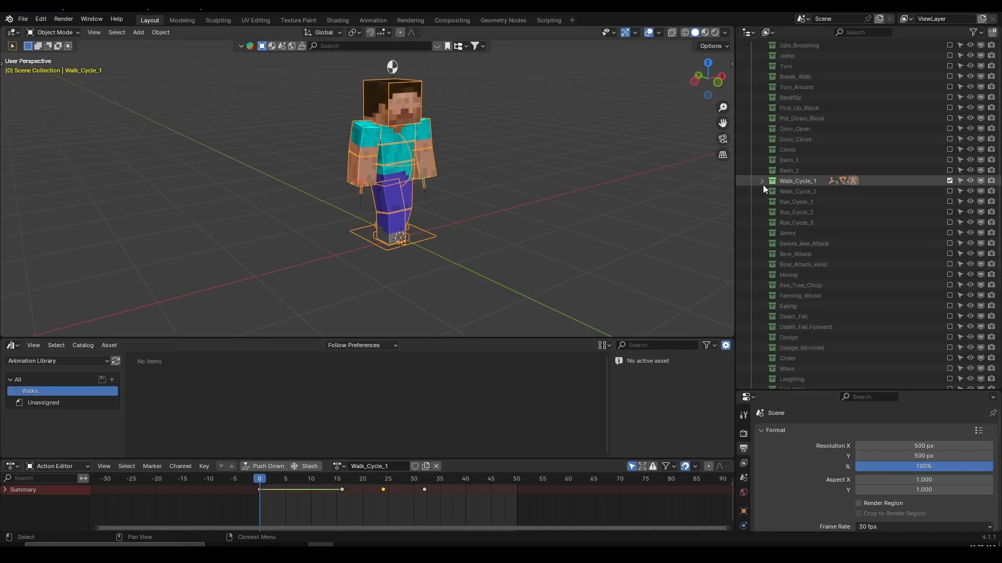
pyautogui.click(762, 181)
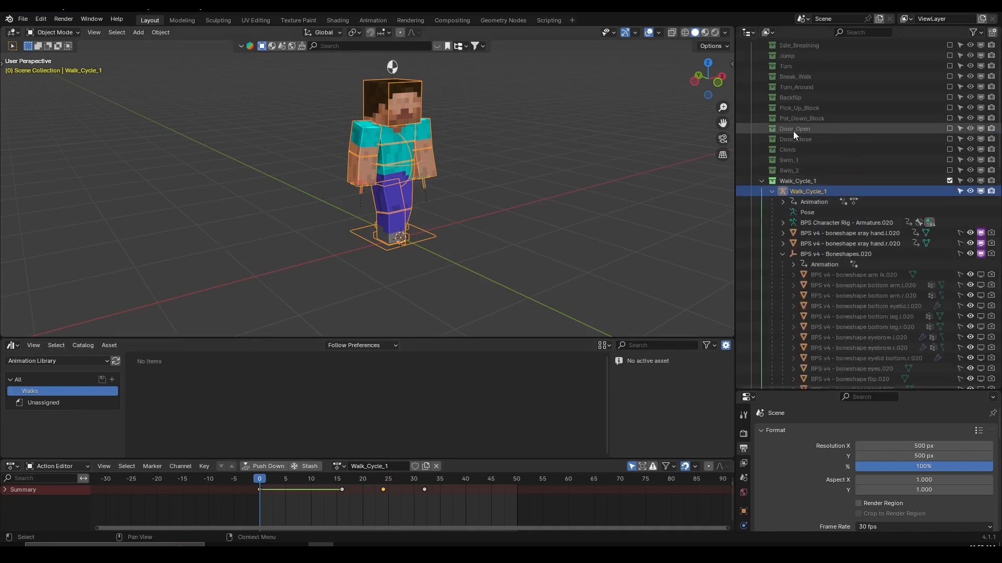
pyautogui.click(782, 255)
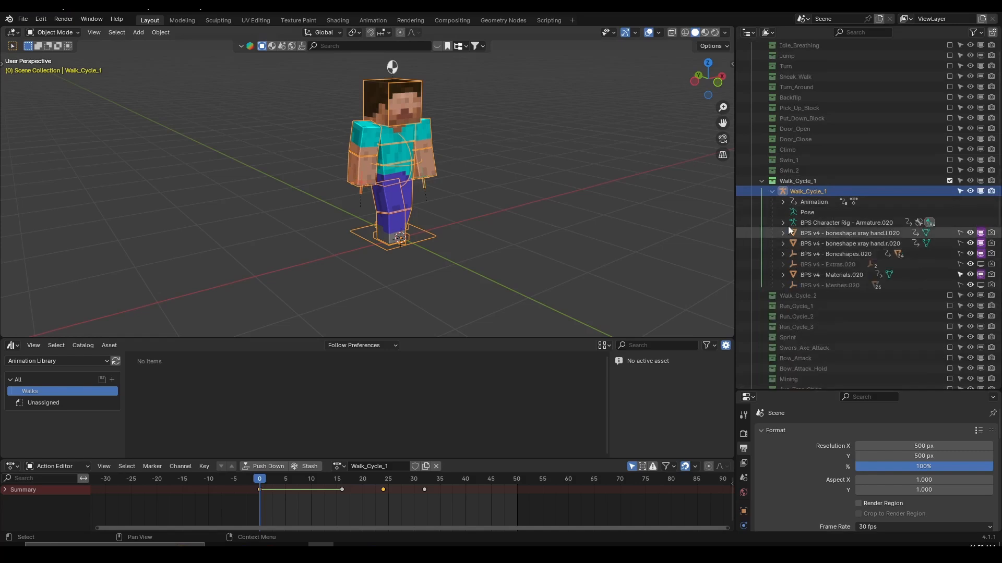
pyautogui.click(772, 192)
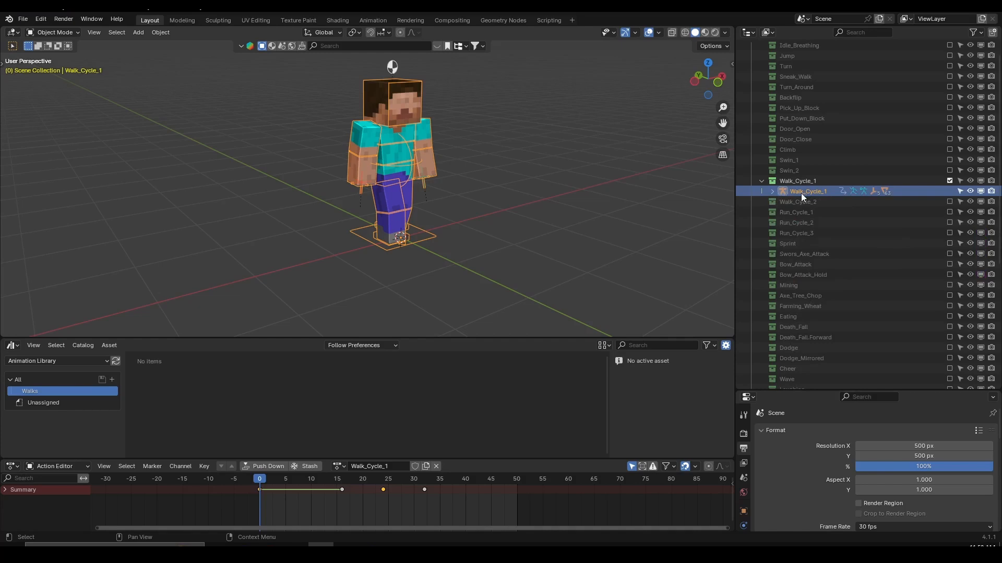
pyautogui.rightClick(805, 195)
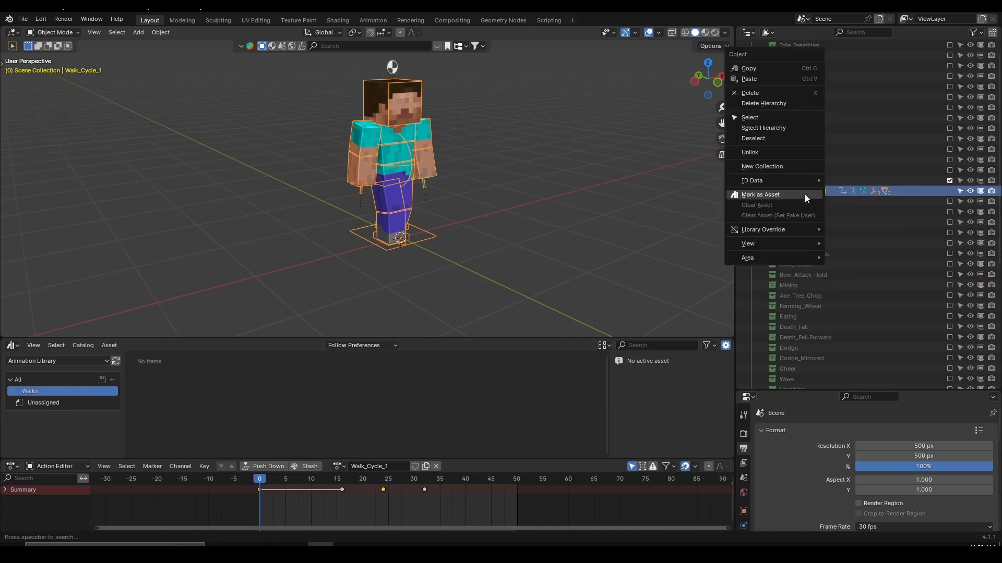
pyautogui.click(748, 195)
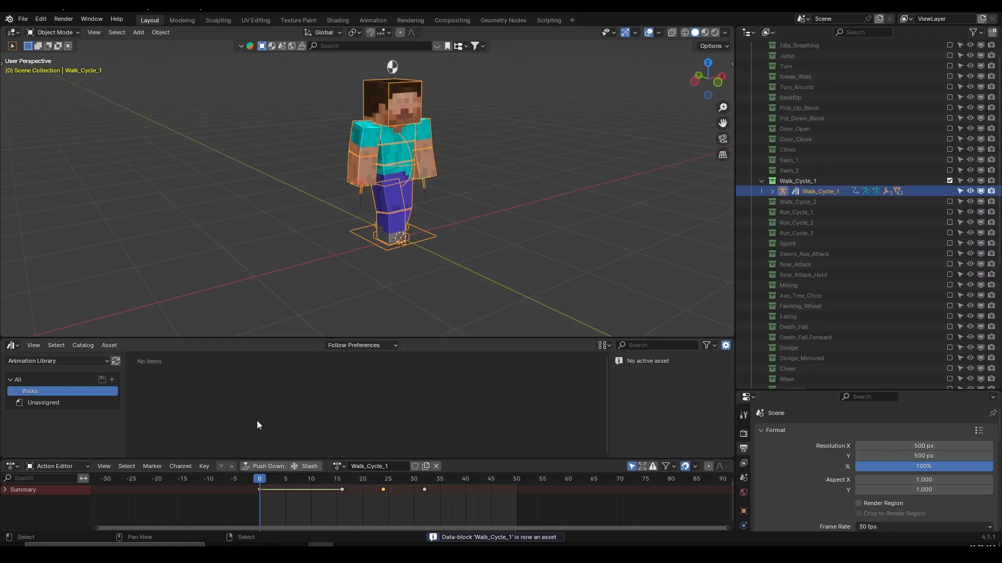
pyautogui.click(51, 403)
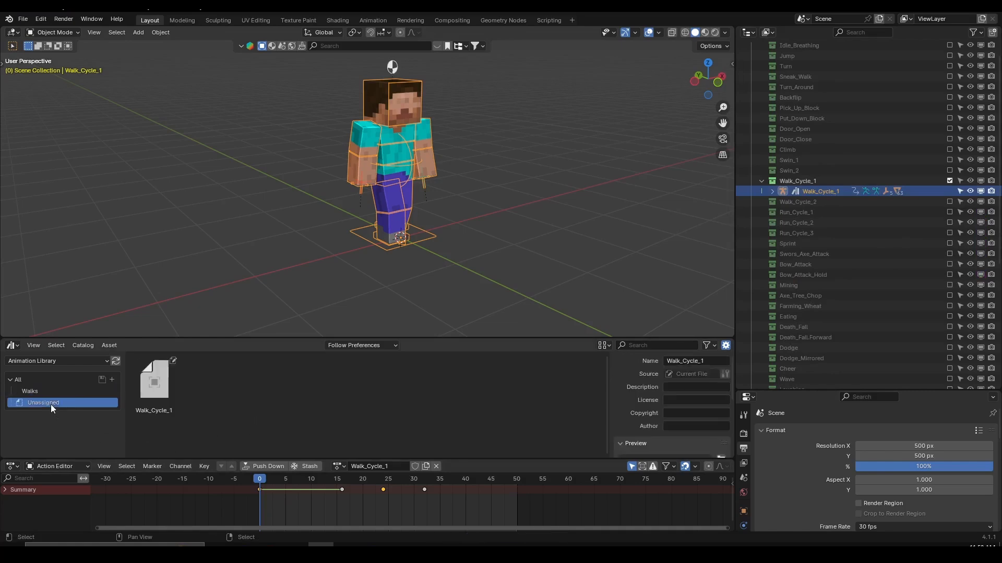
pyautogui.click(155, 393)
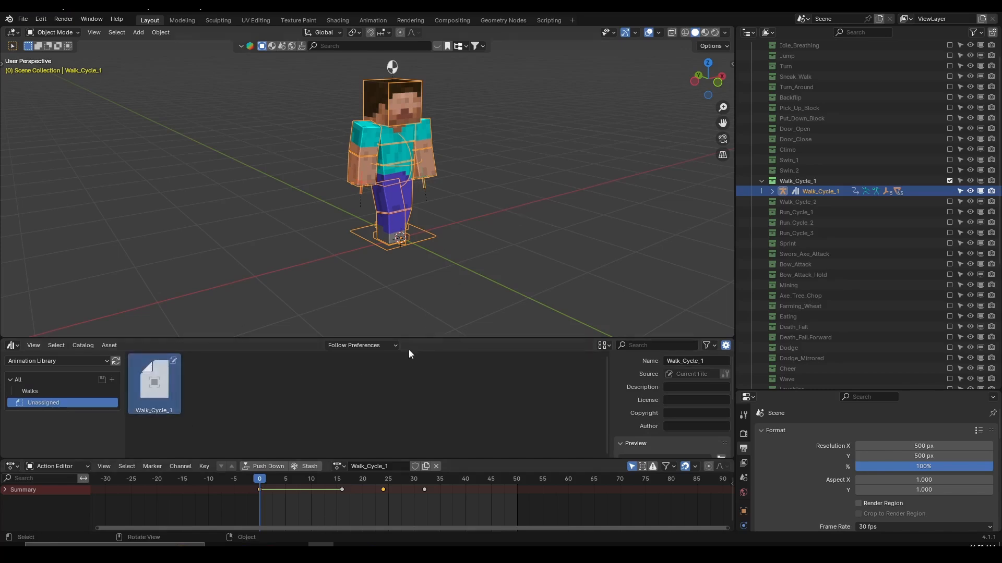
# Step: Move the playhead to frame 10 of the walk cycle
pyautogui.moveTo(449, 313); pyautogui.dragTo(441, 311, button='middle')
pyautogui.scroll(3, 265, 490)
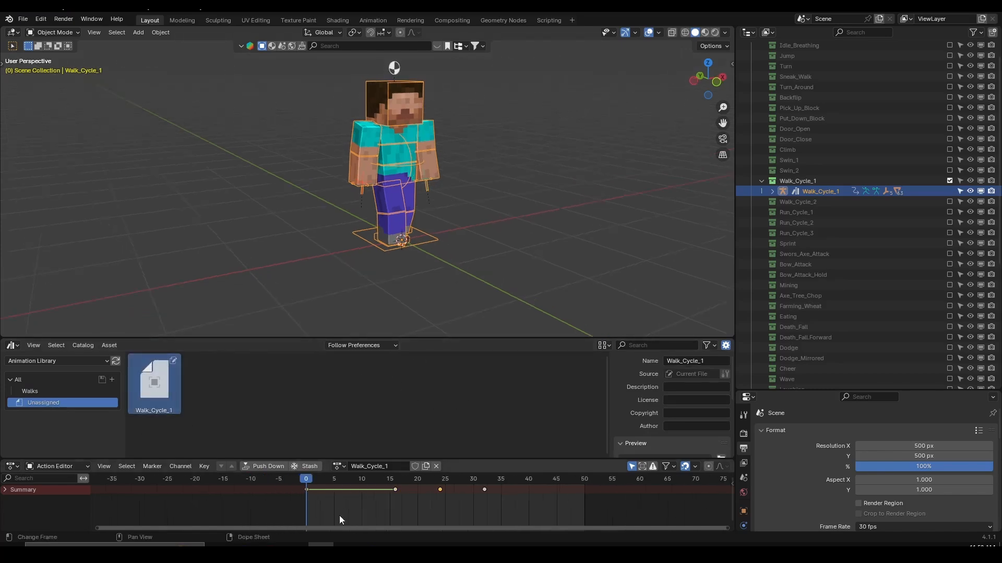
pyautogui.moveTo(289, 479); pyautogui.dragTo(341, 488)
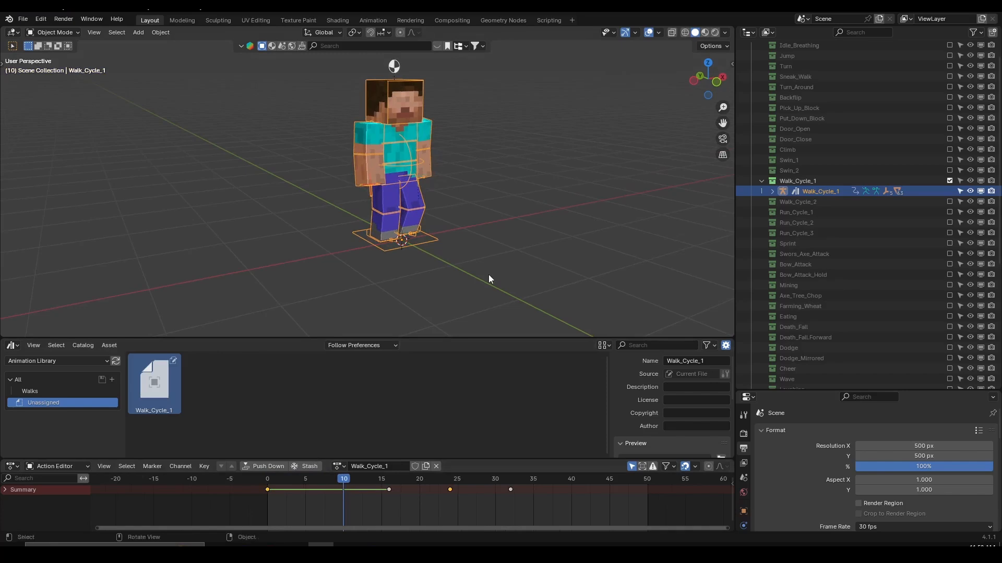
pyautogui.moveTo(488, 275); pyautogui.dragTo(499, 245, button='middle')
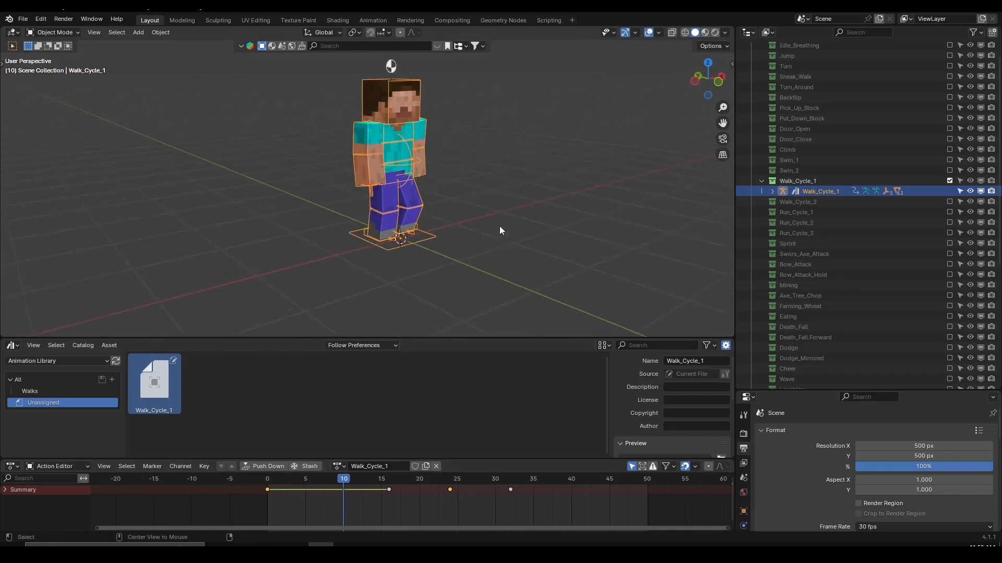
# Step: Reveal the hidden camera, select it and look at the character through it
pyautogui.hotkey('alt', 'h')
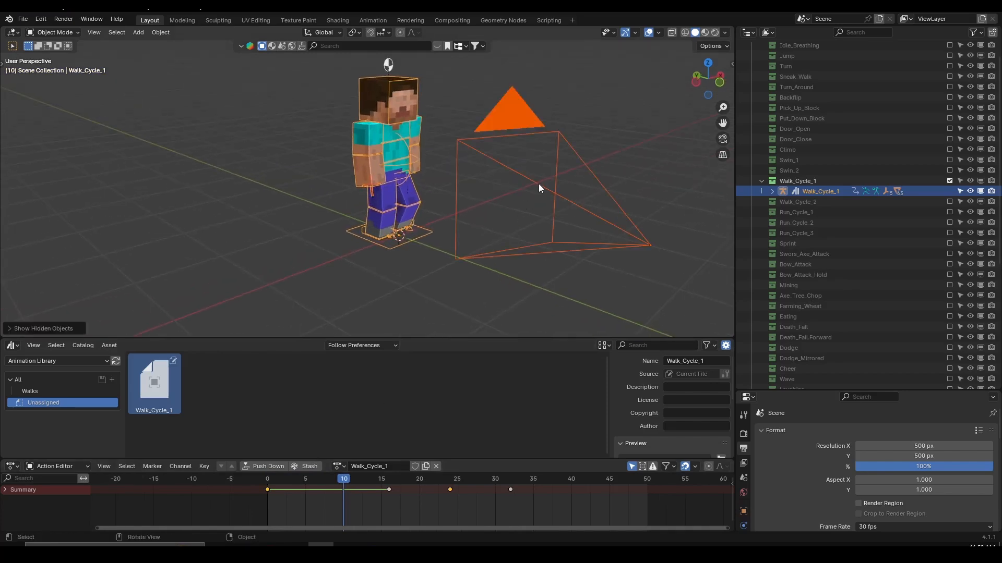
pyautogui.click(539, 184)
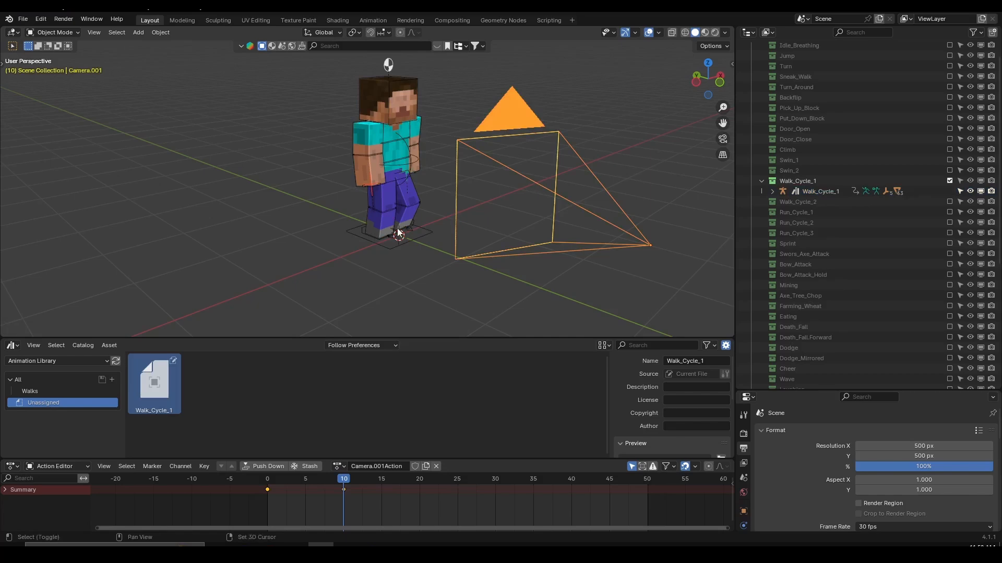
pyautogui.hotkey('shift', 'a')
pyautogui.press('KP_0')
# Step: Reframe the character in the camera view with walk navigation, moving the camera slightly closer
pyautogui.hotkey('shift', '`')
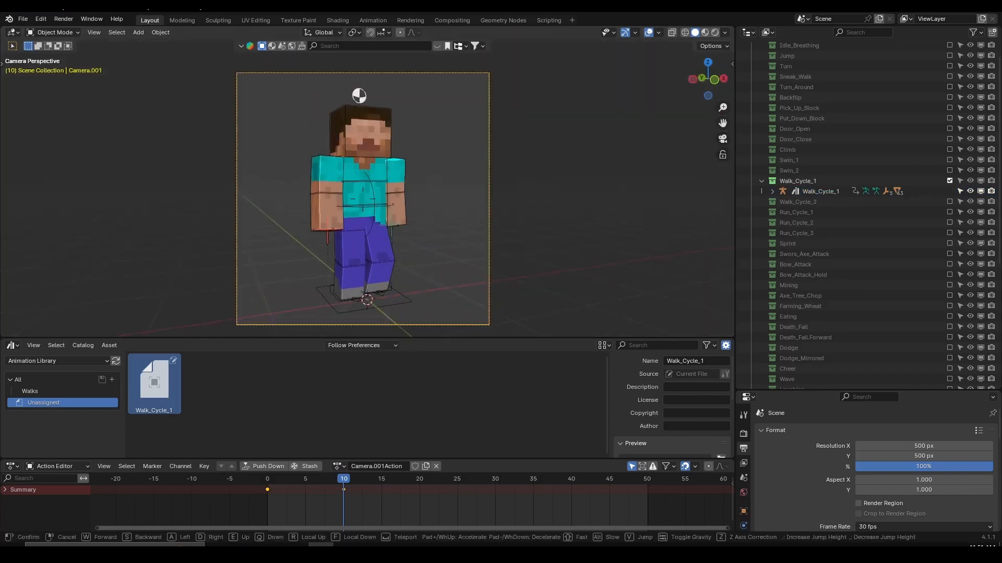
pyautogui.press('w')
pyautogui.click(615, 245)
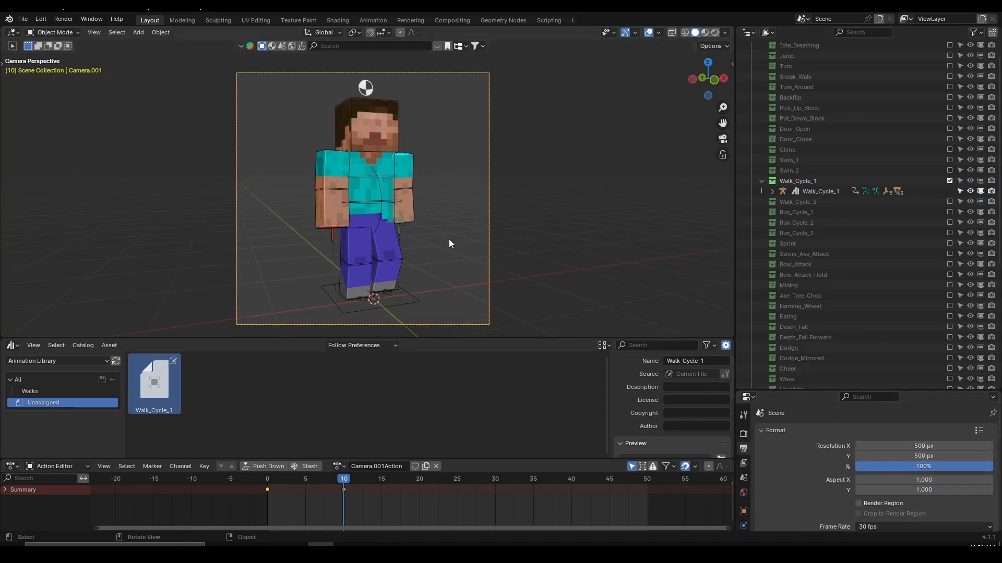
pyautogui.hotkey('shift', '`')
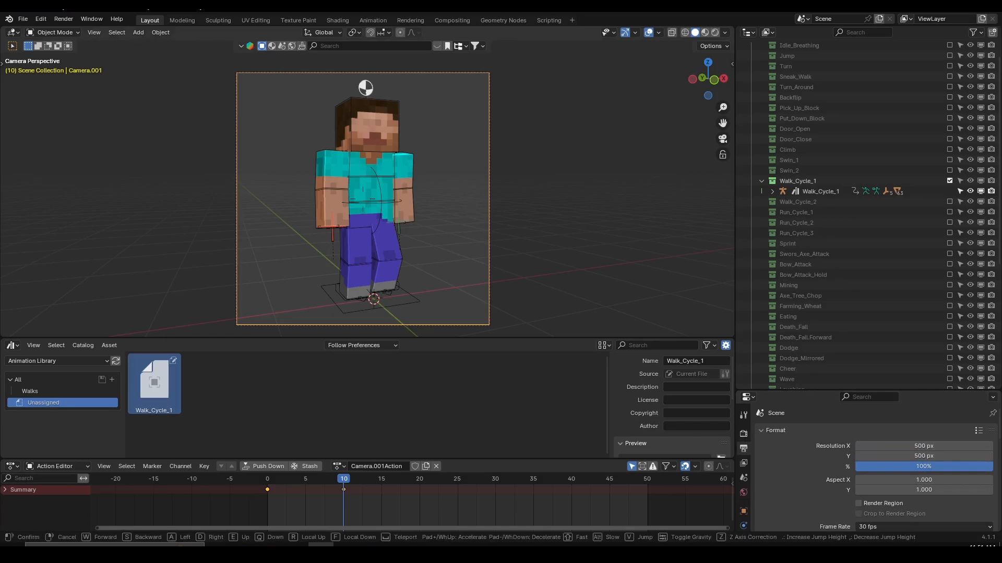
pyautogui.press('s')
pyautogui.click(473, 209)
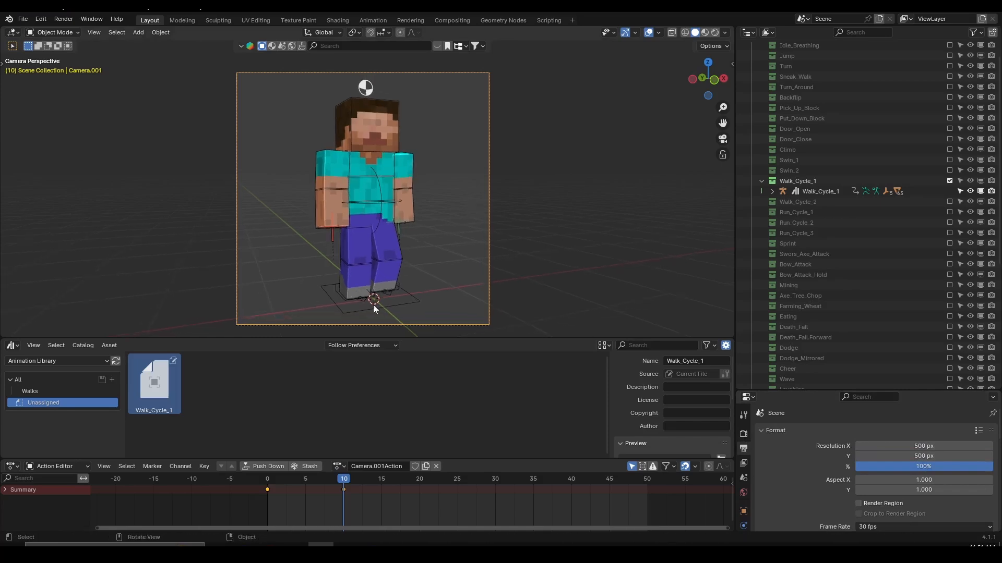
# Step: Select the character and the Walk_Cycle_1 asset, and bring the asset's preview settings into view
pyautogui.click(12, 466)
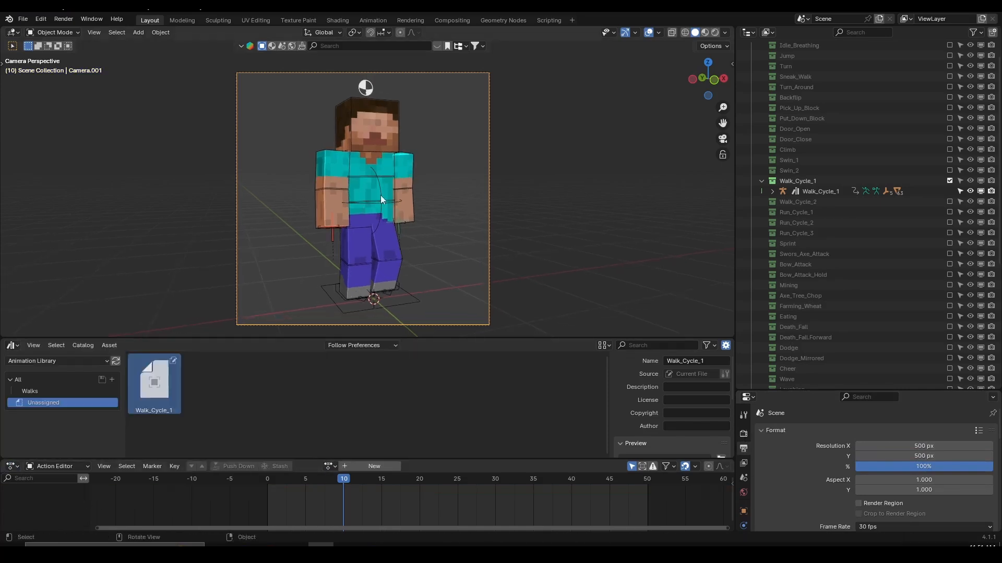
pyautogui.click(381, 195)
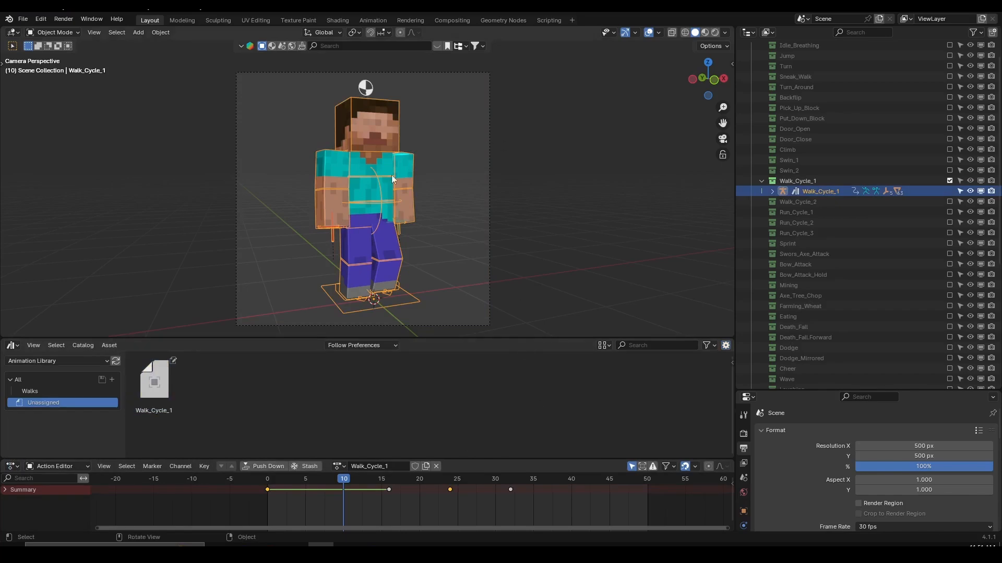
pyautogui.click(159, 383)
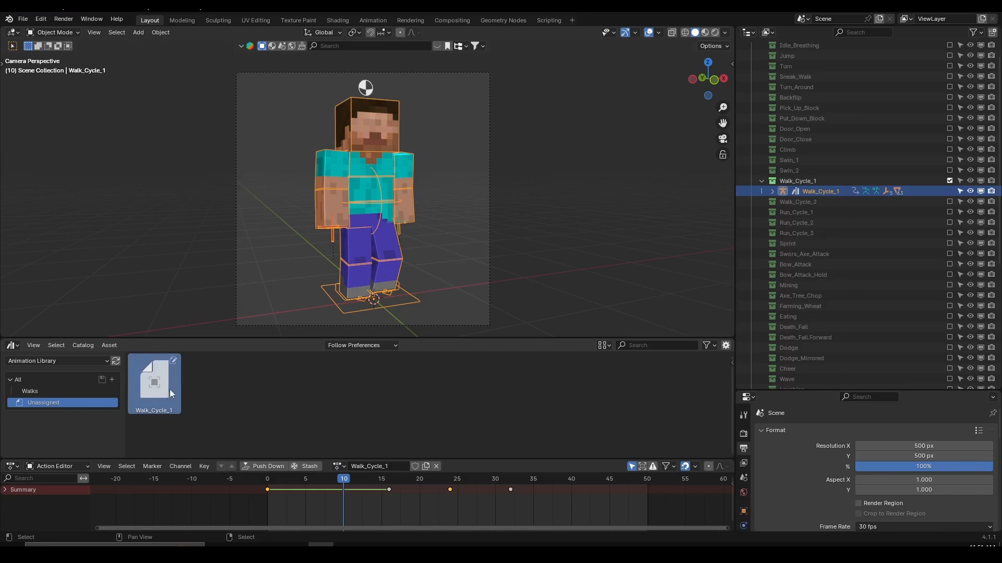
pyautogui.press('n')
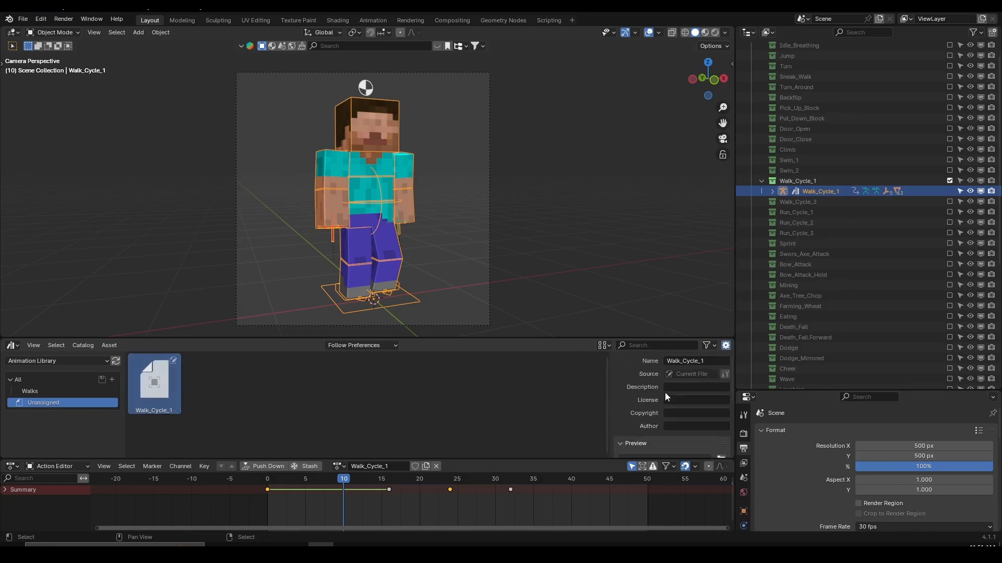
pyautogui.scroll(-3, 684, 375)
pyautogui.scroll(3, 684, 380)
pyautogui.scroll(-3, 678, 386)
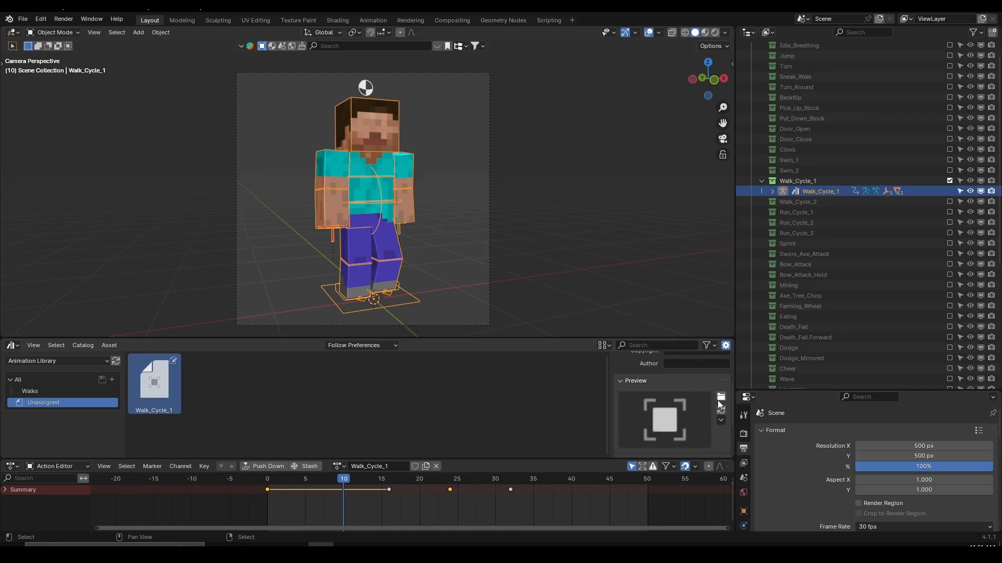
# Step: Hide the viewport overlays and make a viewport render image of the character
pyautogui.click(652, 33)
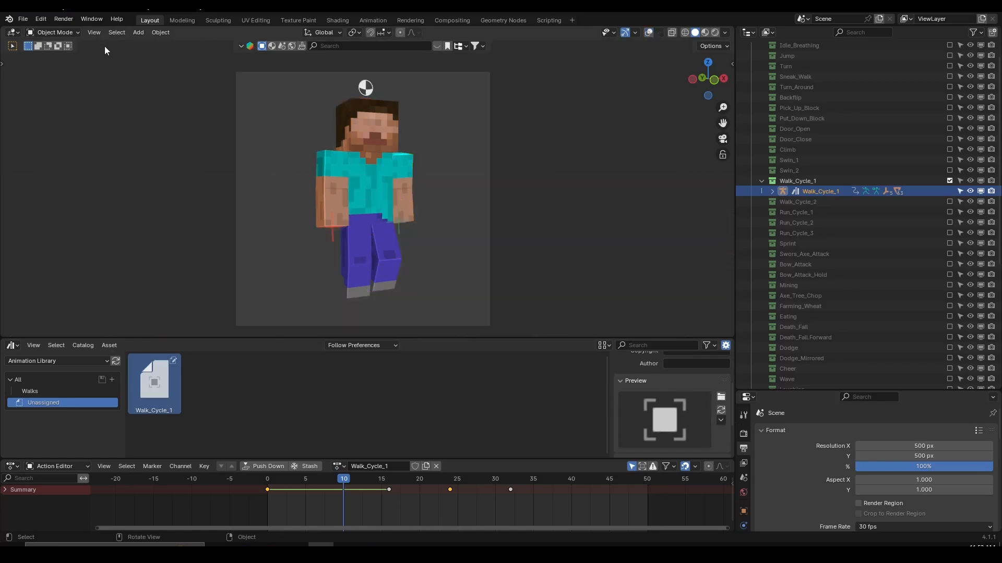
pyautogui.click(97, 33)
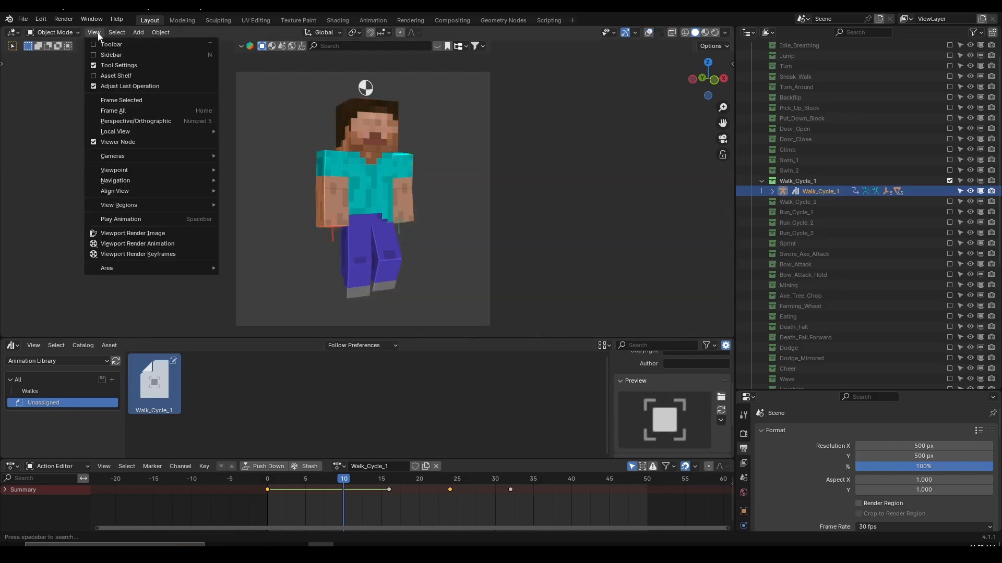
pyautogui.click(153, 238)
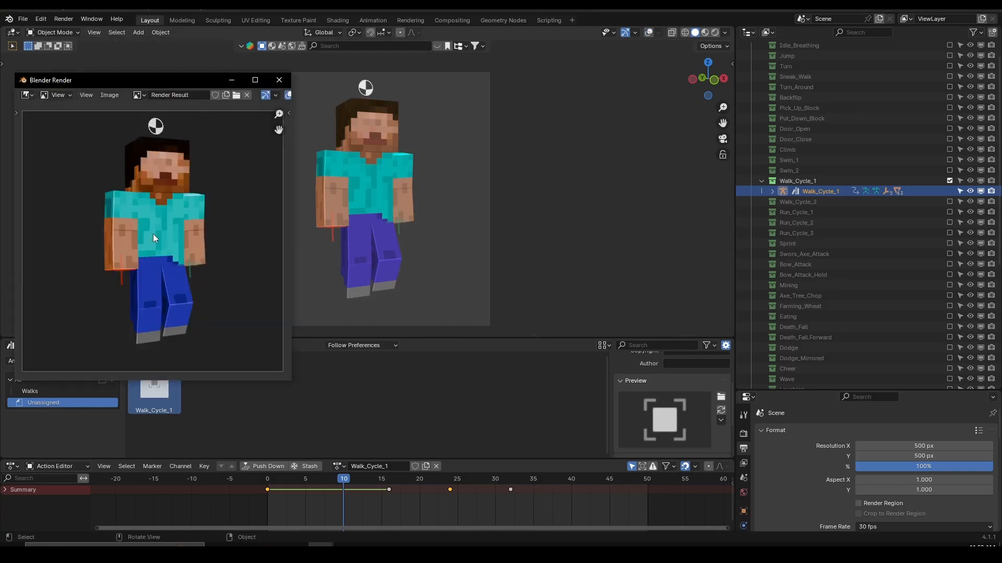
# Step: Start saving the render result as an image and create a folder named Thumbnils inside the Animation Library folder
pyautogui.click(109, 96)
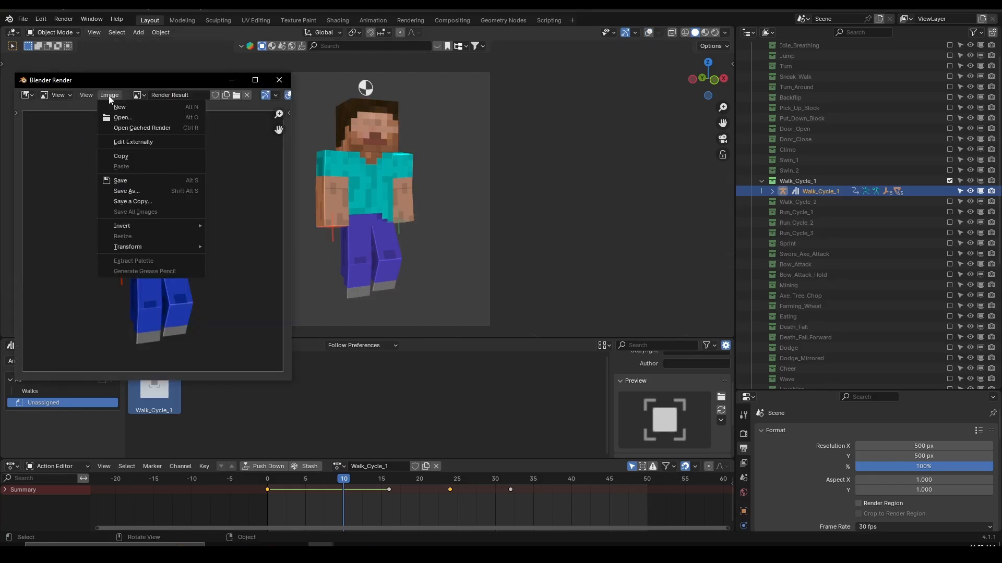
pyautogui.click(138, 193)
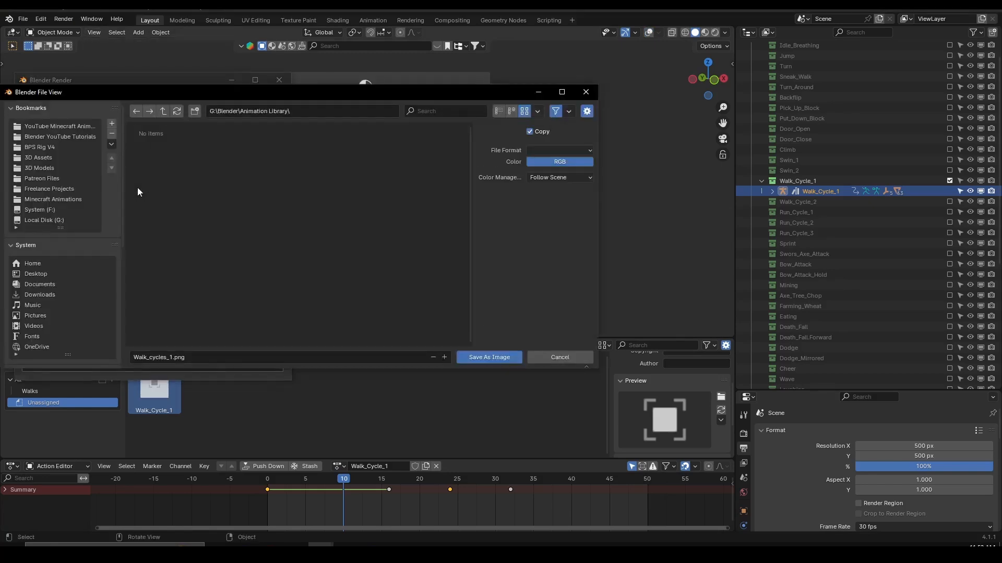
pyautogui.click(163, 110)
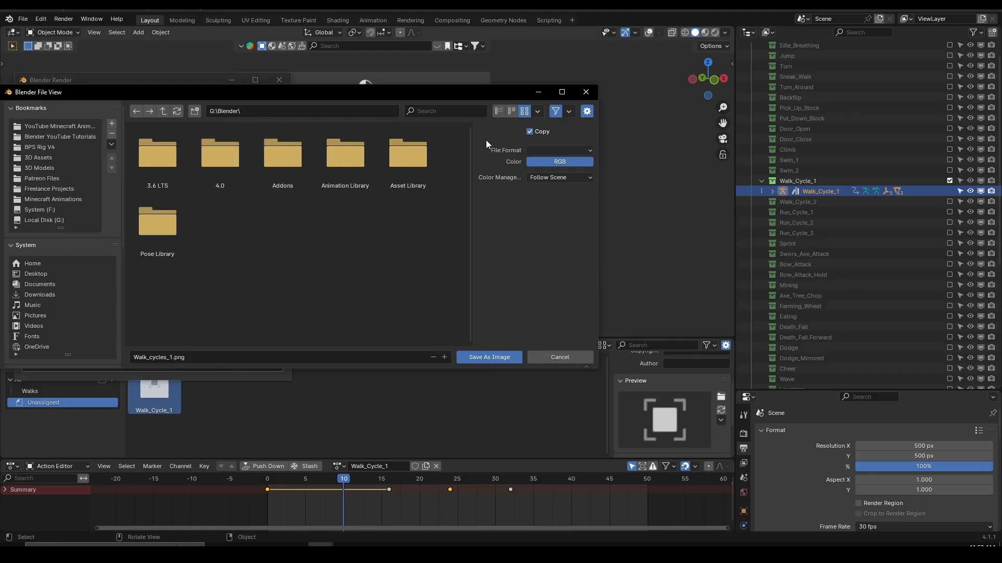
pyautogui.click(498, 112)
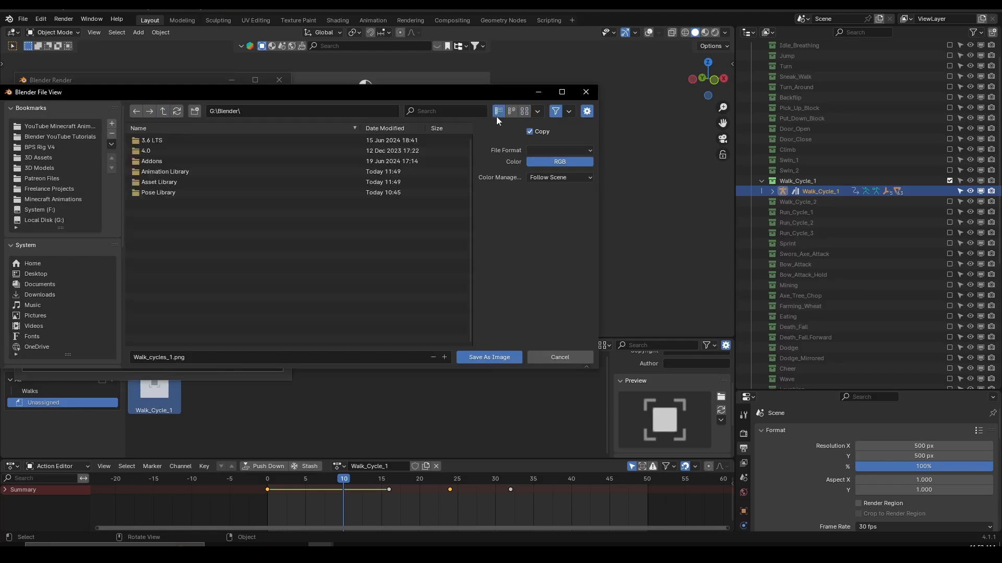
pyautogui.click(172, 173)
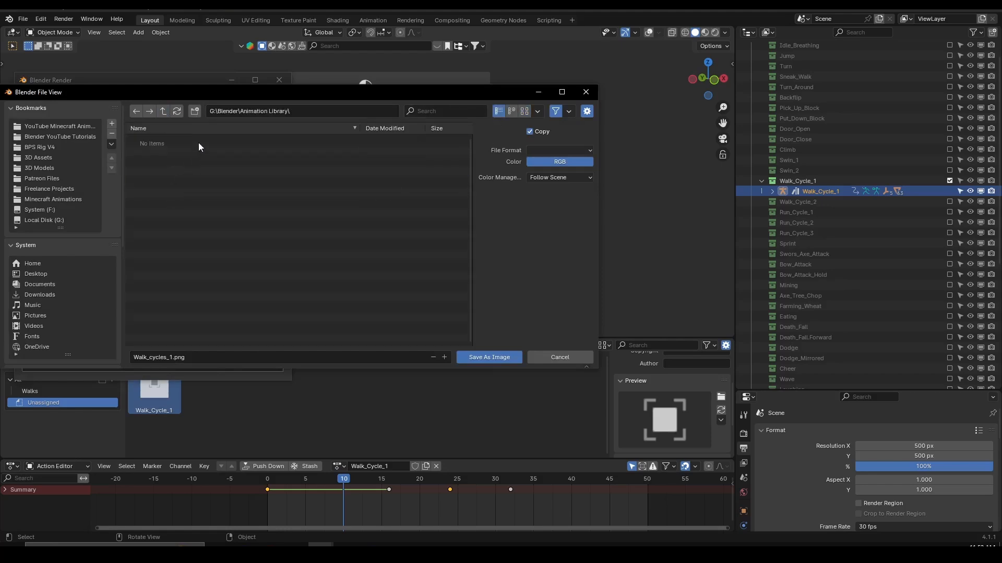
pyautogui.click(195, 111)
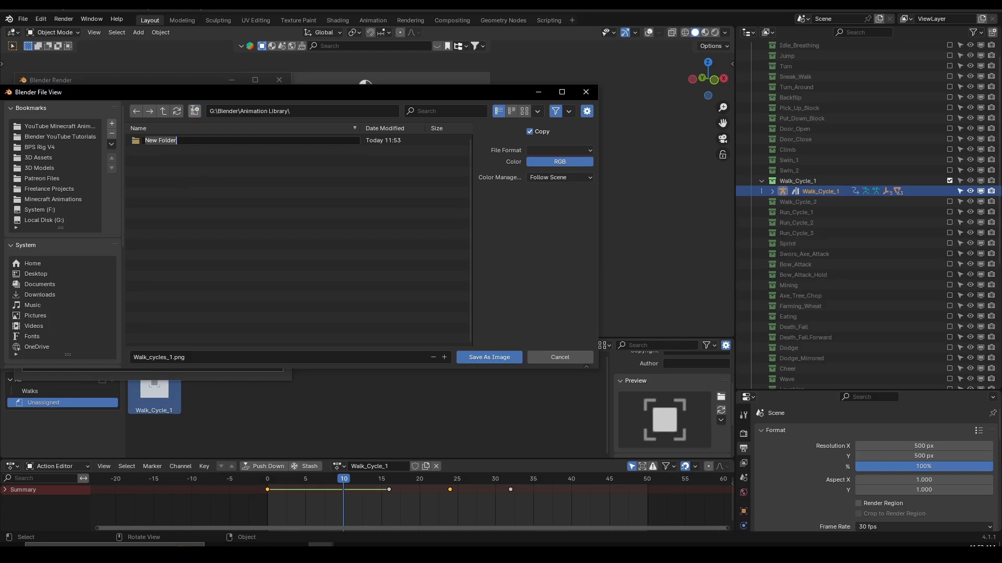
pyautogui.write('Thumbnils')
pyautogui.press('Return')
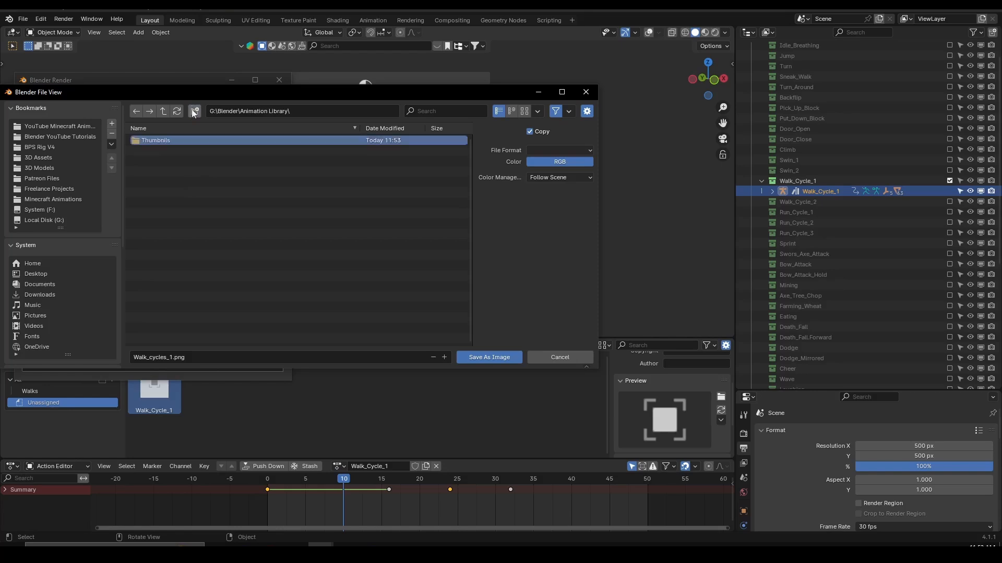
# Step: Save the render as Walk_cycles_1.png in the Thumbnils folder and close the render window
pyautogui.click(164, 140)
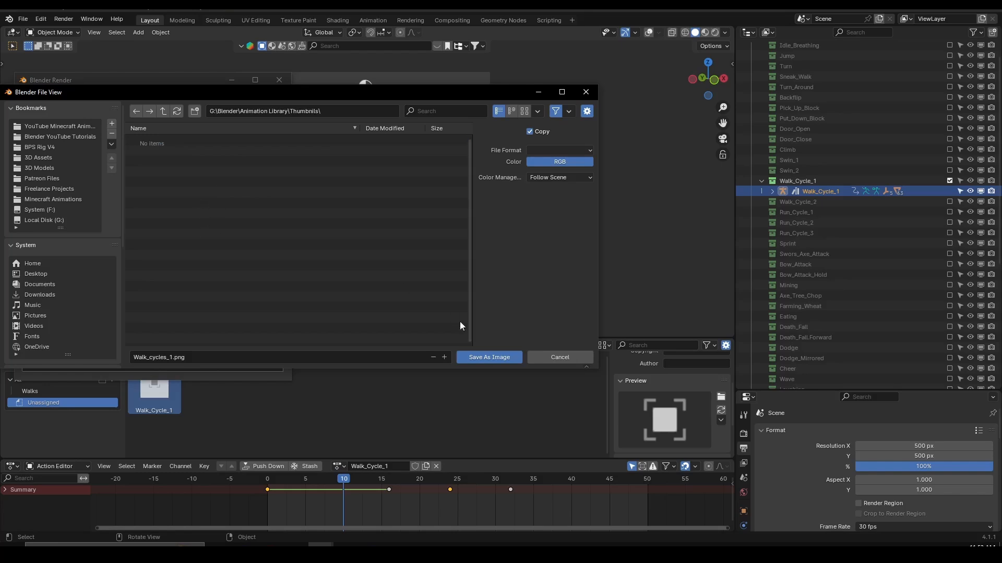
pyautogui.click(485, 356)
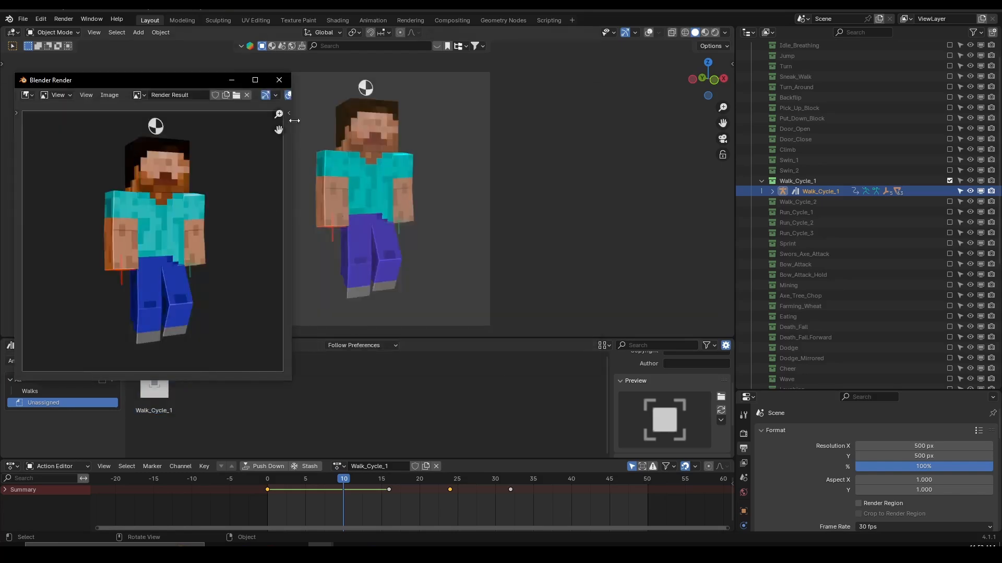
pyautogui.click(279, 80)
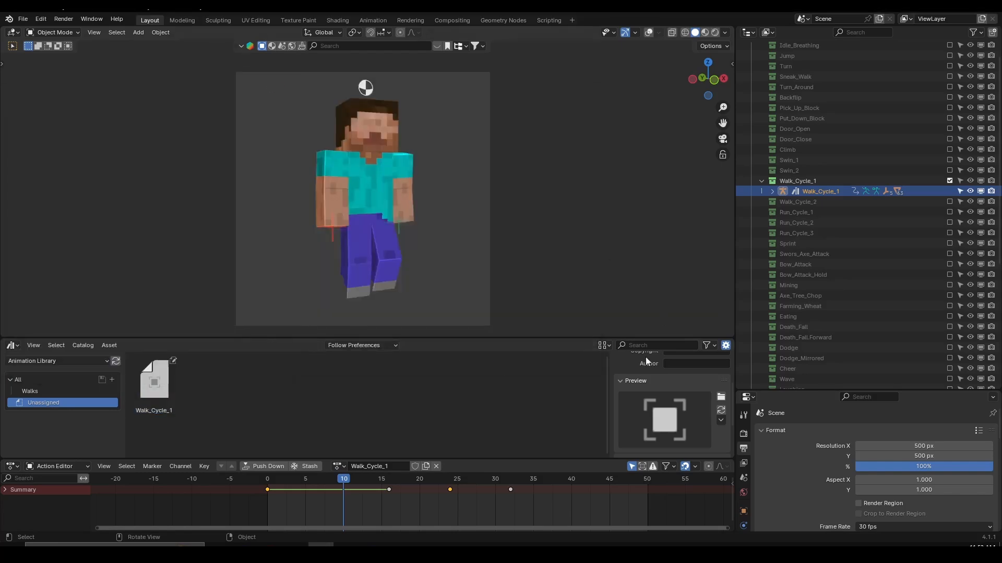
# Step: Load Walk_cycles_1.png from the Thumbnils folder as the custom preview of the Walk_Cycle_1 asset
pyautogui.click(720, 397)
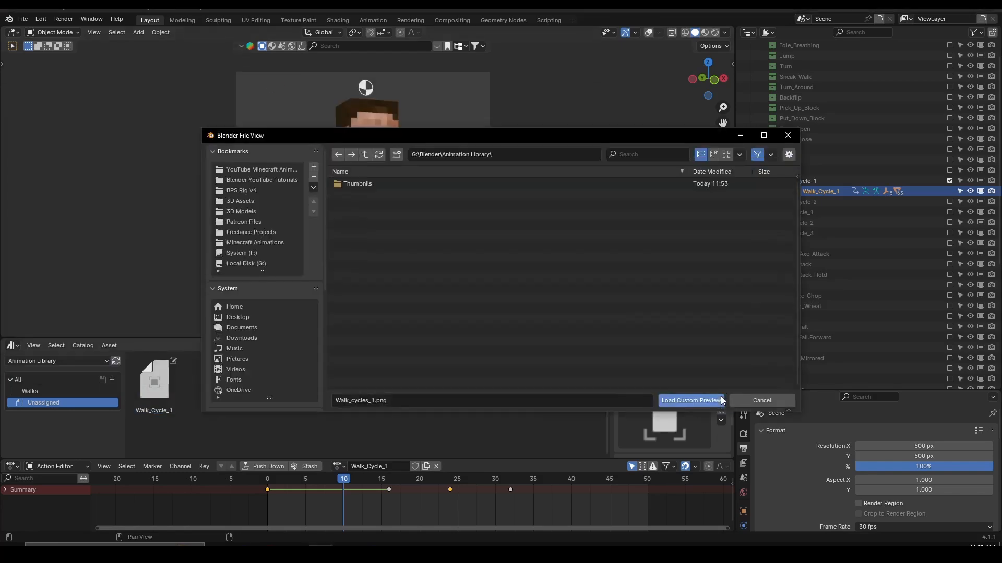
pyautogui.doubleClick(370, 183)
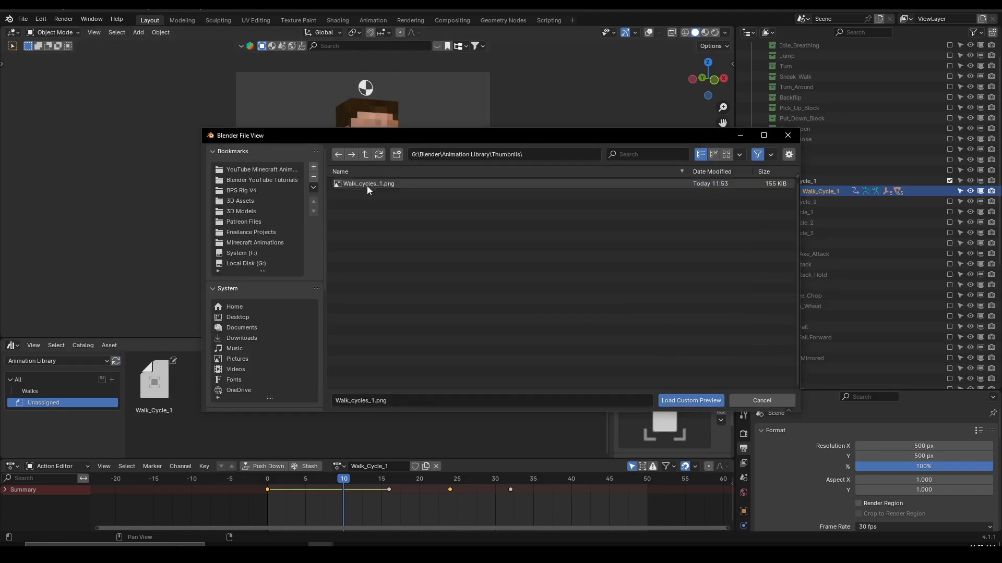
pyautogui.click(367, 186)
pyautogui.click(726, 156)
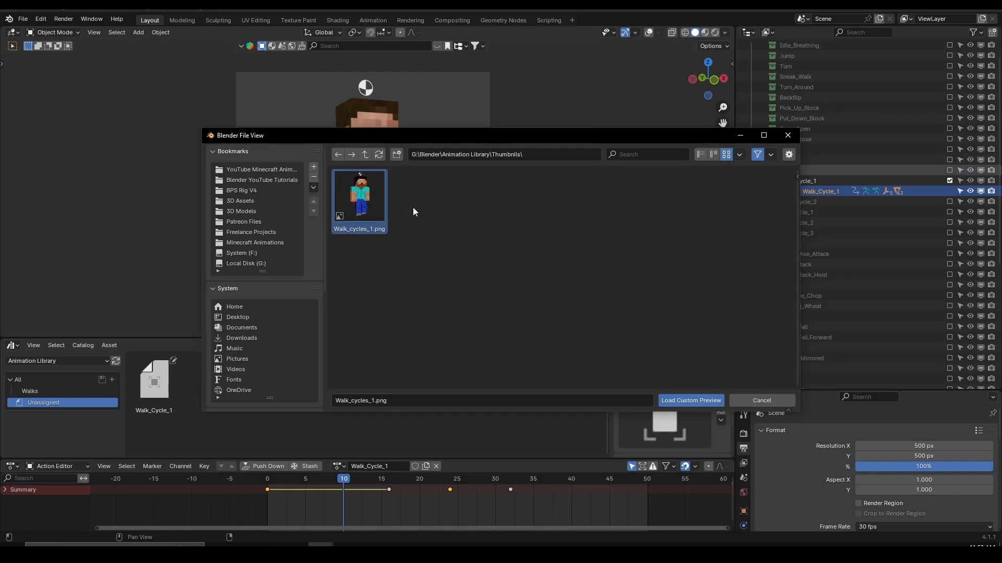
pyautogui.doubleClick(358, 208)
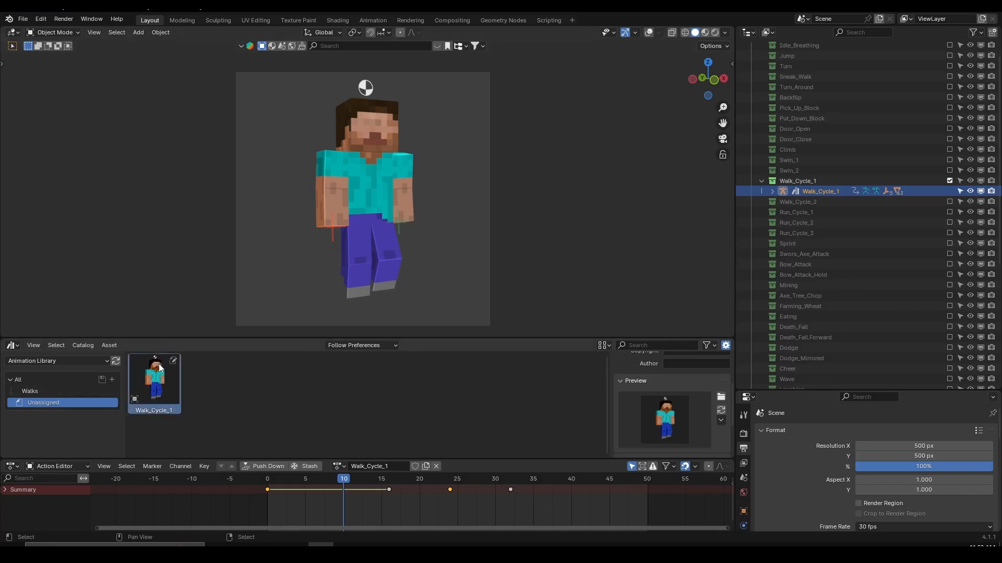
# Step: Move the Walk_Cycle_1 asset from Unassigned into the Walks catalog and show that catalog
pyautogui.moveTo(161, 380); pyautogui.dragTo(52, 393)
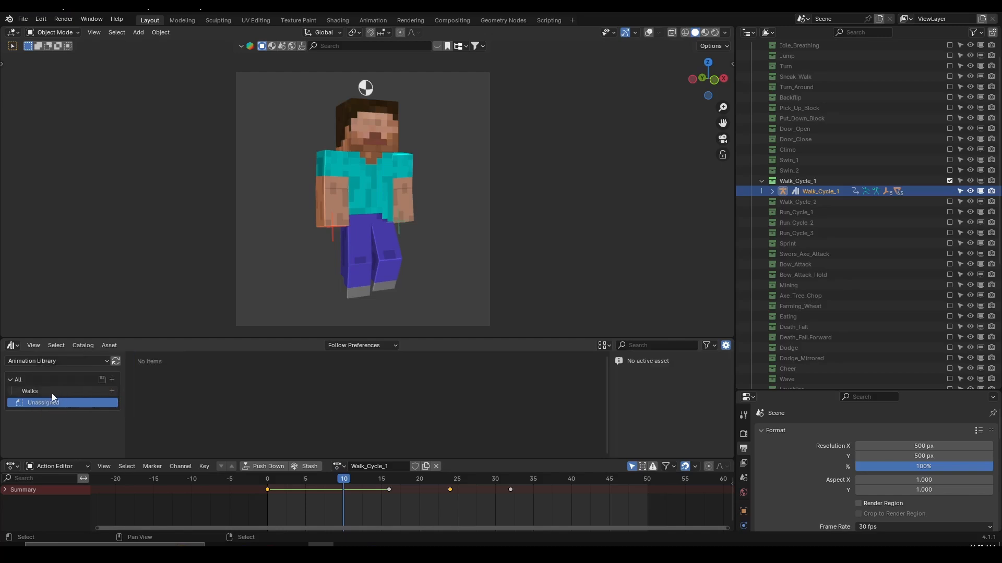
pyautogui.click(52, 393)
pyautogui.click(199, 447)
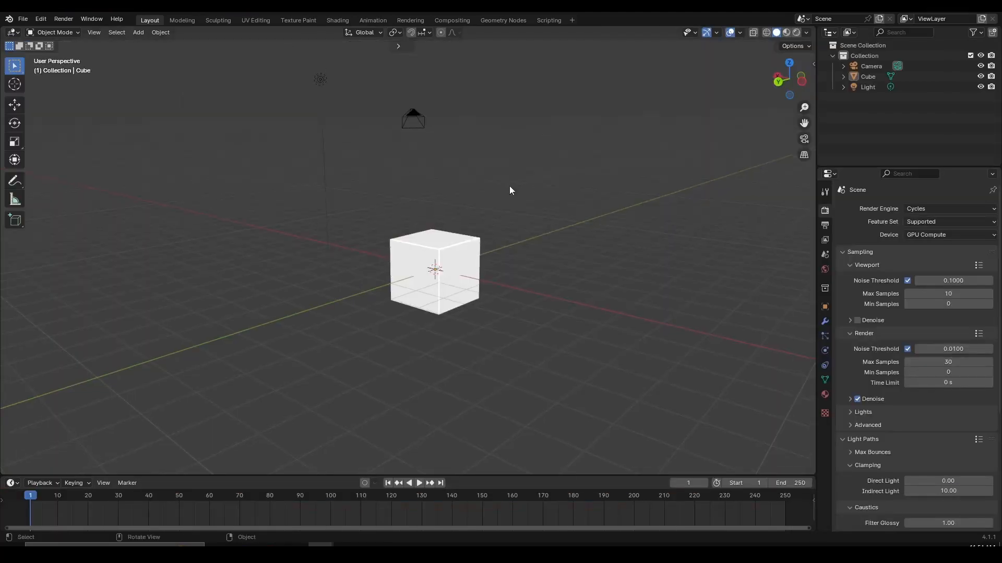
# Step: Delete all default objects from the new scene and append the BPS Character Rig collection
pyautogui.press('a')
pyautogui.press('x')
pyautogui.click(509, 185)
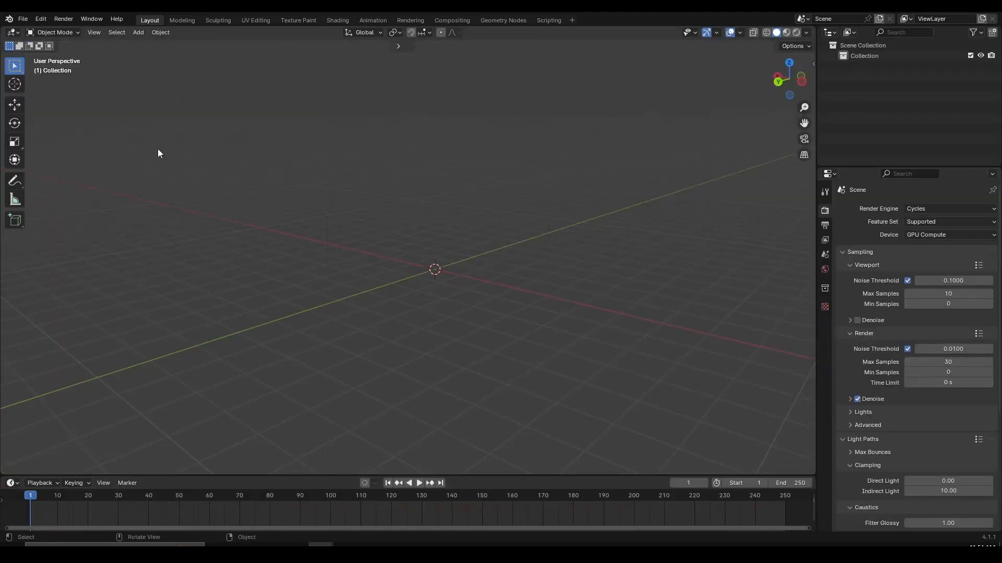
pyautogui.click(23, 19)
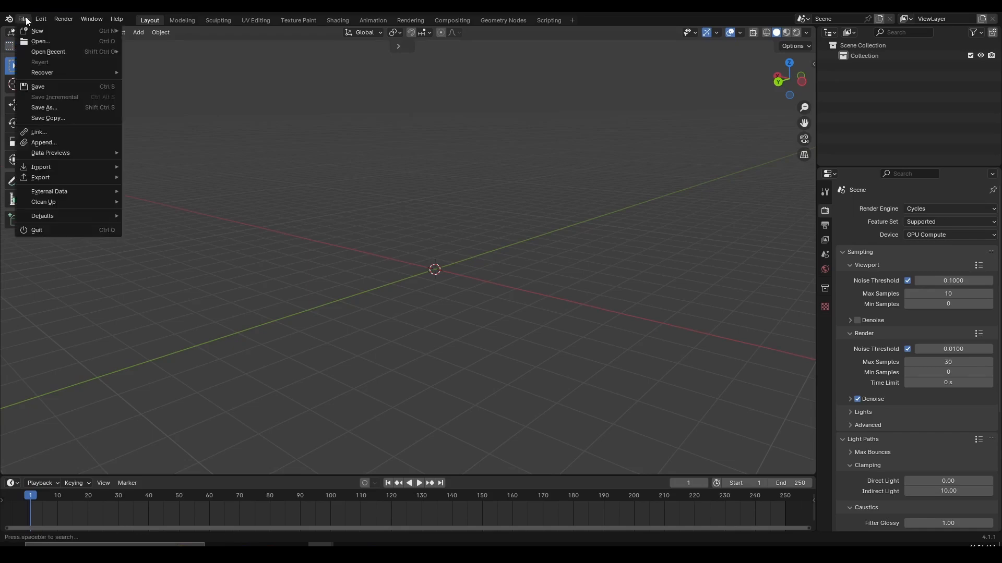
pyautogui.moveTo(62, 159)
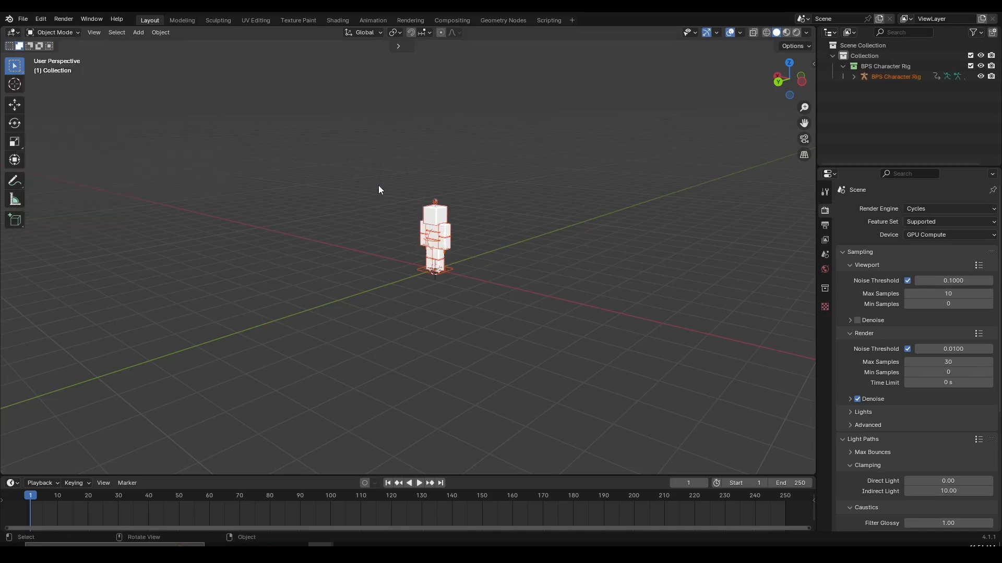
# Step: Set the solid viewport shading to show the character's textures and select the BPS Character Rig
pyautogui.scroll(4, 634, 245)
pyautogui.moveTo(634, 245); pyautogui.dragTo(484, 252, button='middle')
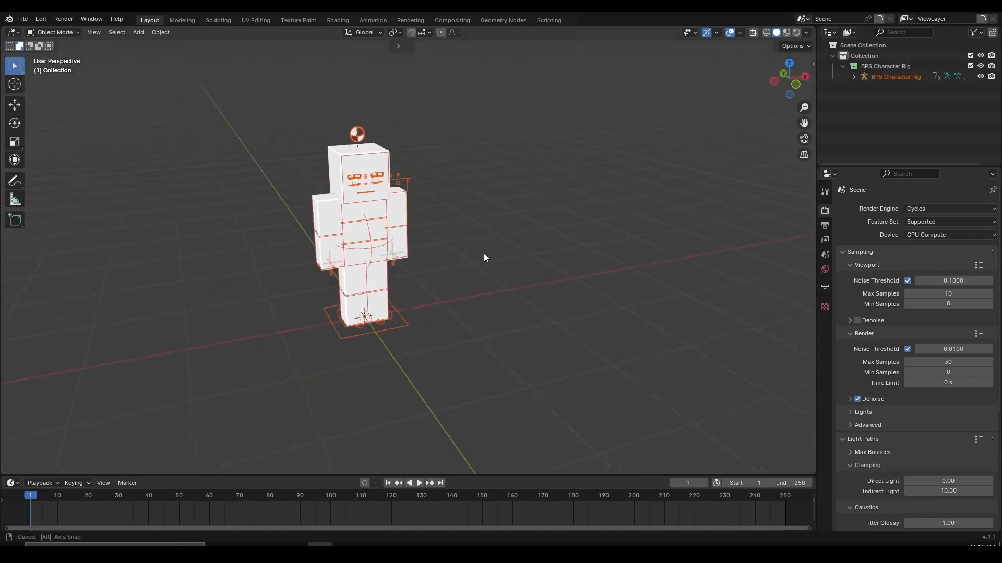
pyautogui.click(805, 33)
pyautogui.click(848, 152)
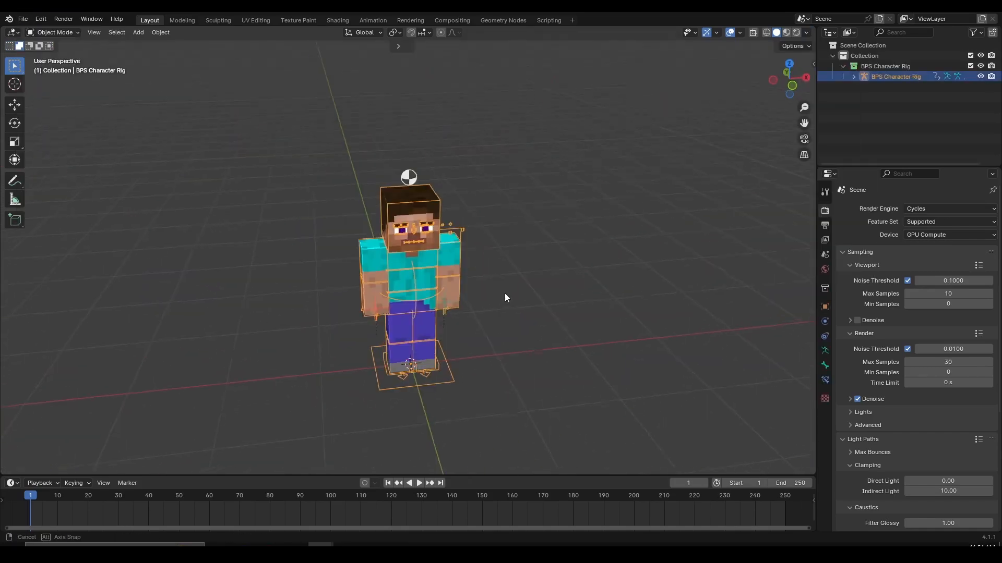
pyautogui.scroll(-5, 505, 293)
pyautogui.click(407, 226)
pyautogui.scroll(4, 417, 232)
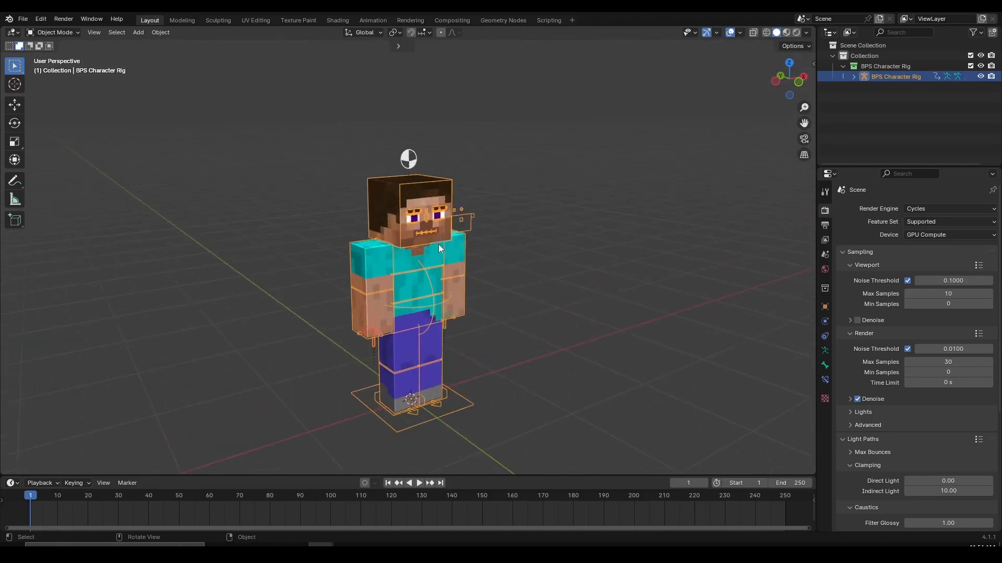
pyautogui.moveTo(439, 244); pyautogui.dragTo(548, 293, button='middle')
pyautogui.press('r')
pyautogui.press('z')
pyautogui.rightClick(454, 323)
# Step: Enlarge the timeline area below the viewport and split it into two stacked areas
pyautogui.moveTo(466, 312); pyautogui.dragTo(501, 261, button='middle')
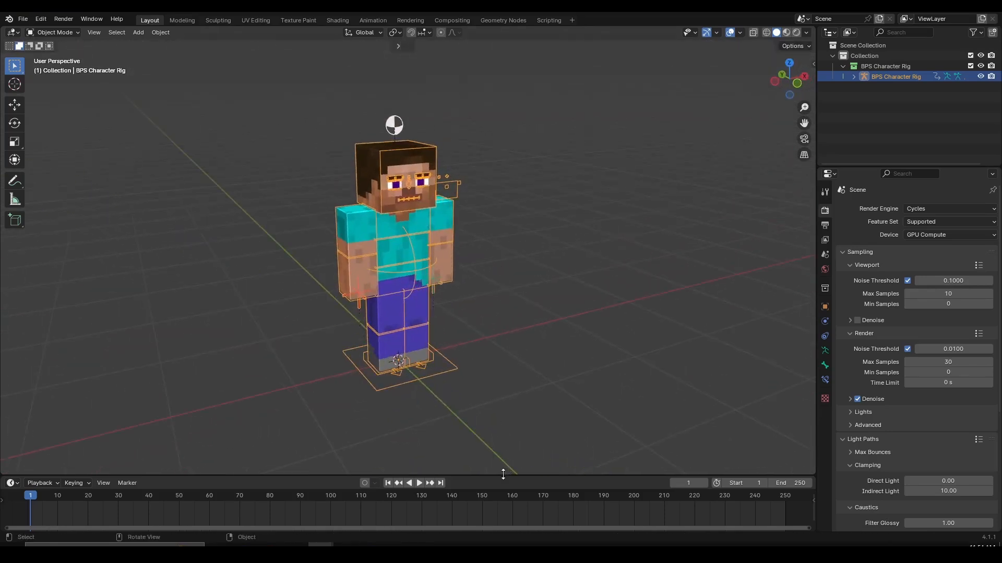
pyautogui.moveTo(497, 476); pyautogui.dragTo(495, 355)
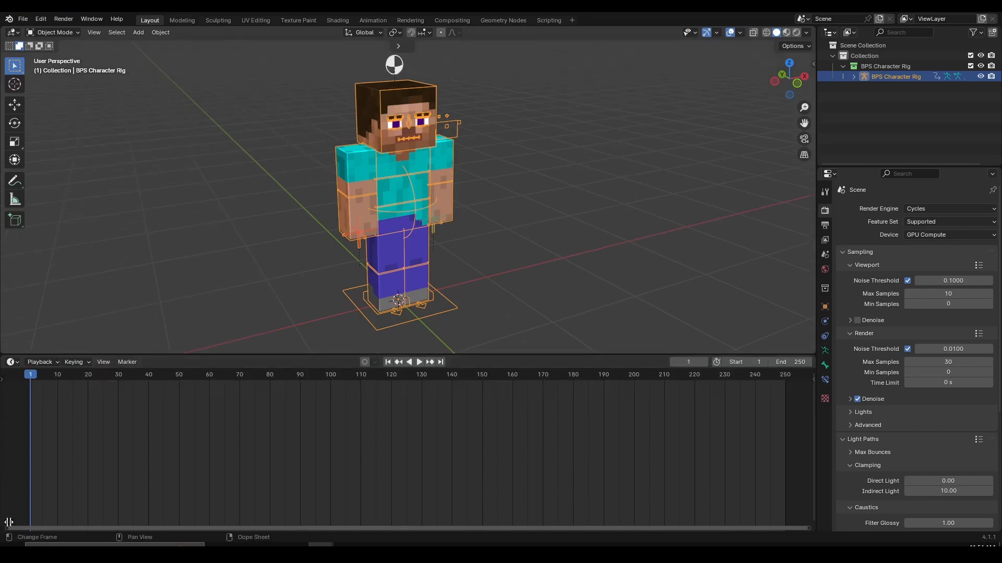
pyautogui.moveTo(3, 528); pyautogui.dragTo(36, 450)
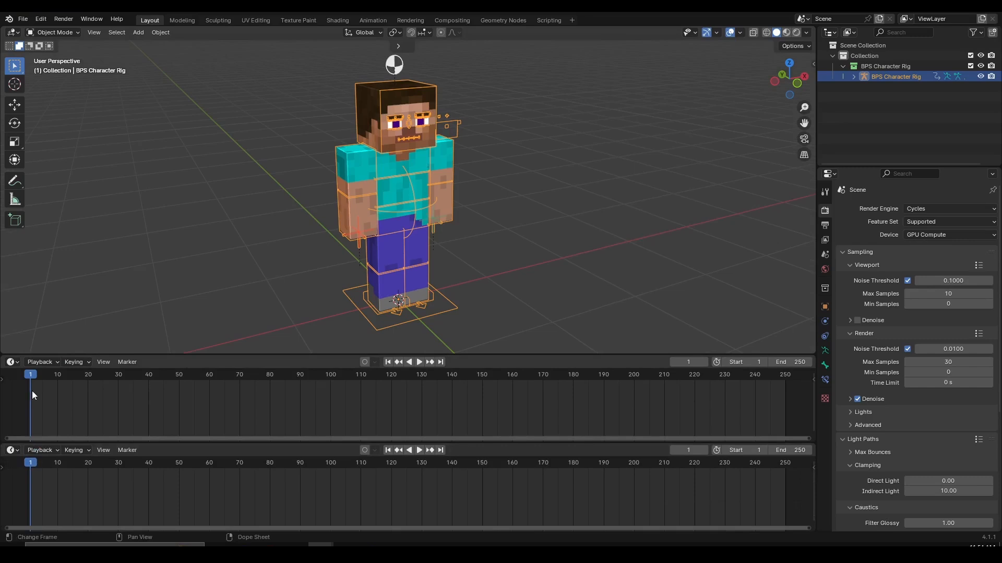
# Step: Change the upper timeline area to an Asset Browser and make it taller
pyautogui.click(11, 362)
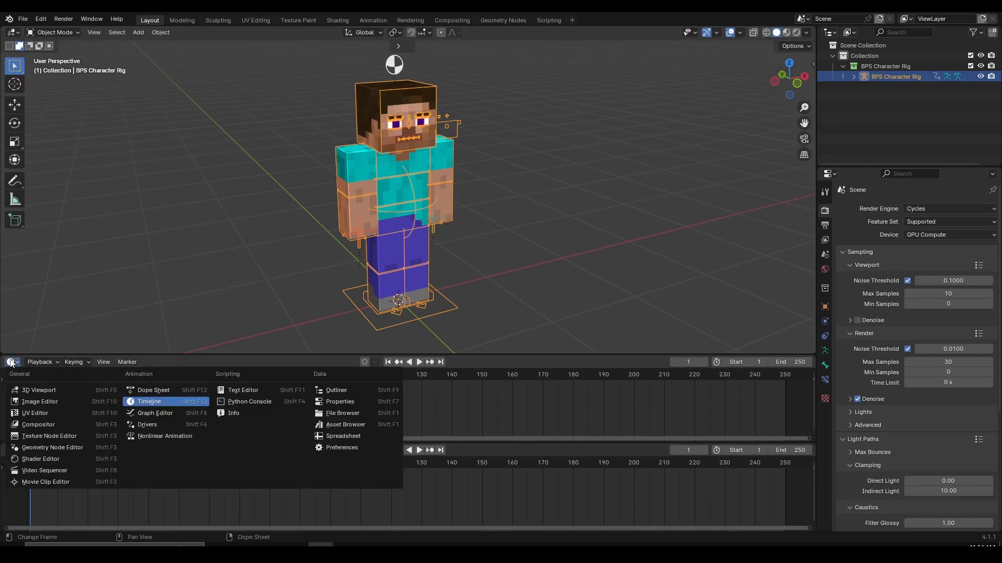
pyautogui.click(346, 425)
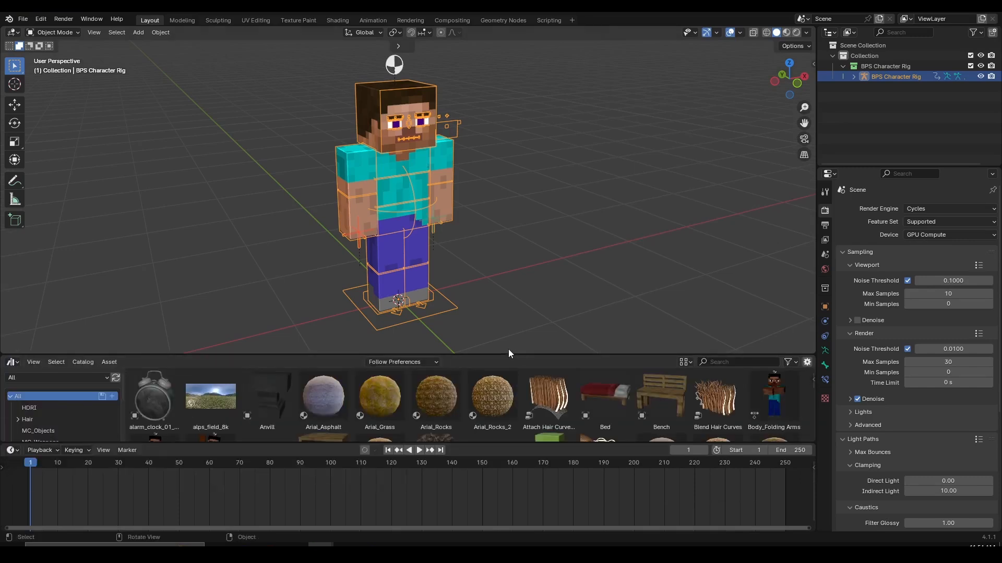
pyautogui.moveTo(505, 353); pyautogui.dragTo(506, 325)
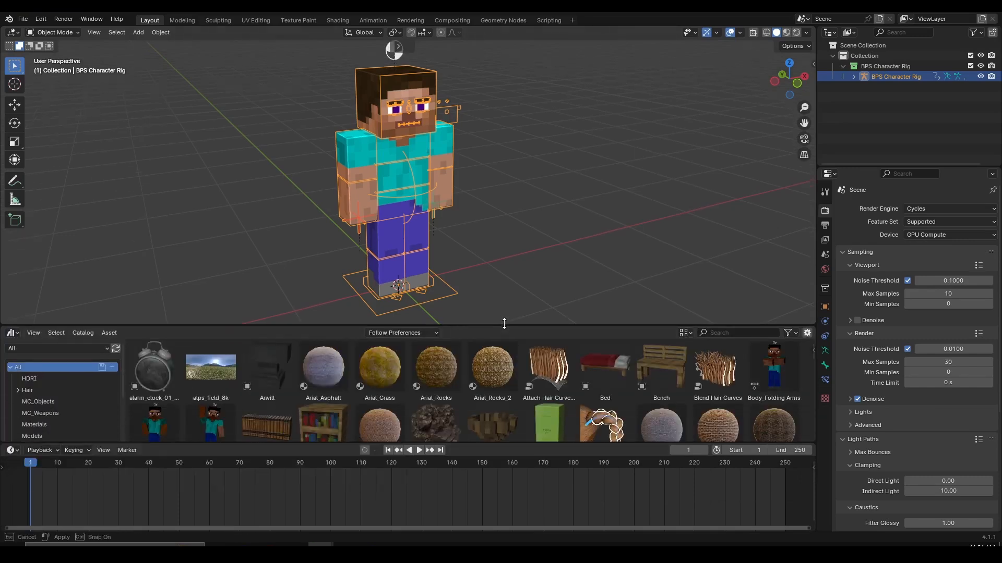
# Step: Change the lower timeline area to a Dope Sheet in Action Editor mode
pyautogui.click(12, 450)
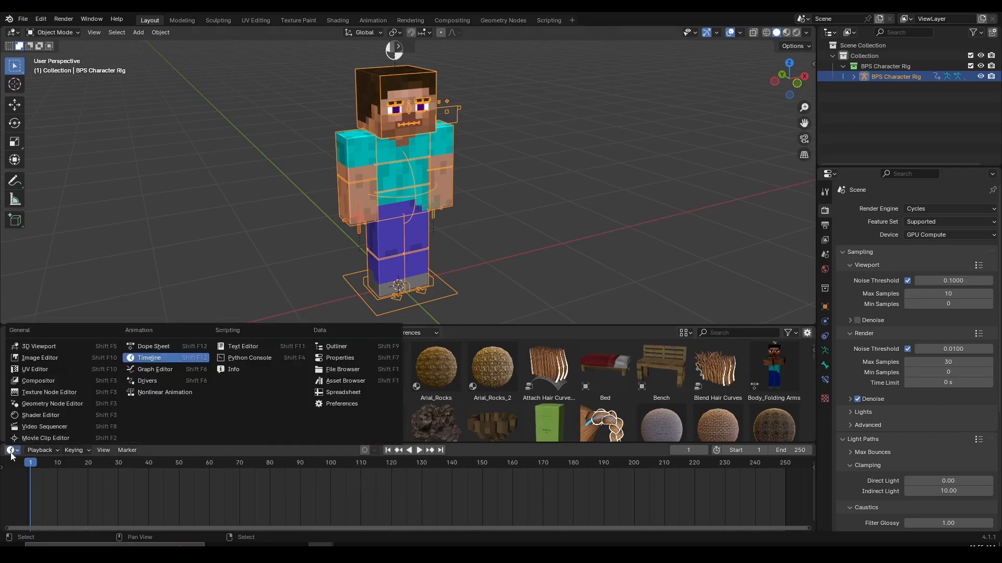
pyautogui.click(144, 348)
pyautogui.click(55, 450)
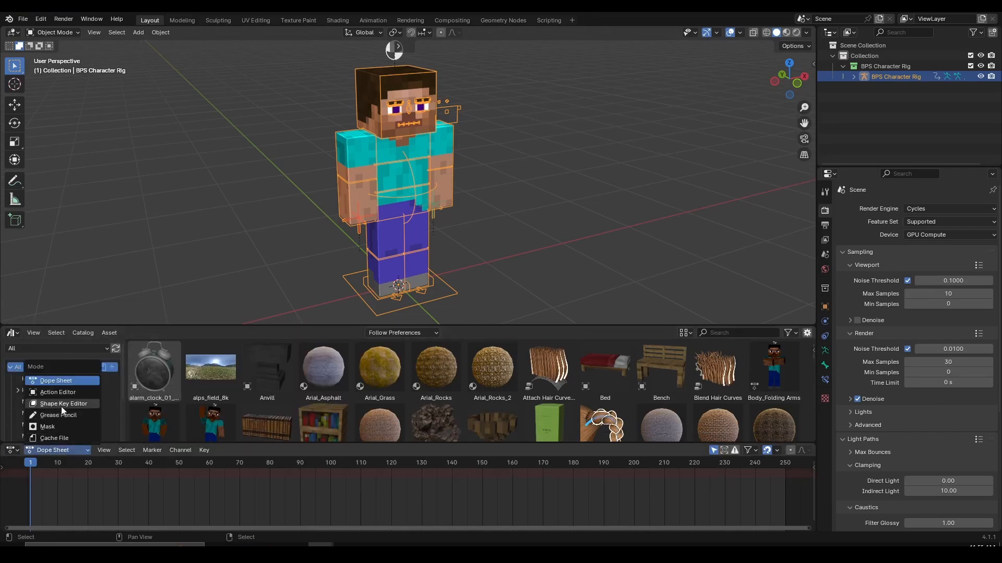
pyautogui.click(65, 394)
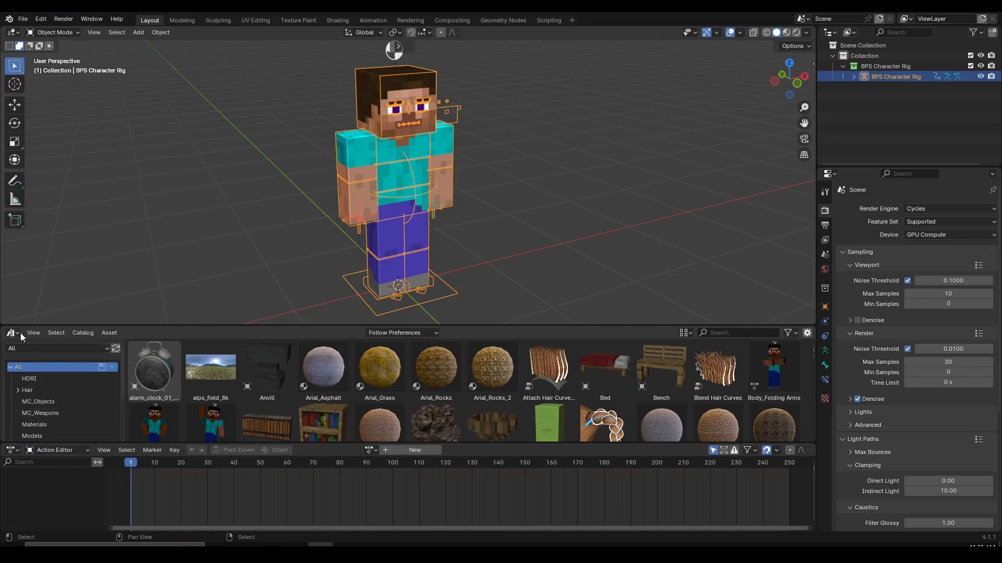
# Step: Switch the Asset Browser to the Animation Library and show its Walks catalog
pyautogui.scroll(-2, 150, 321)
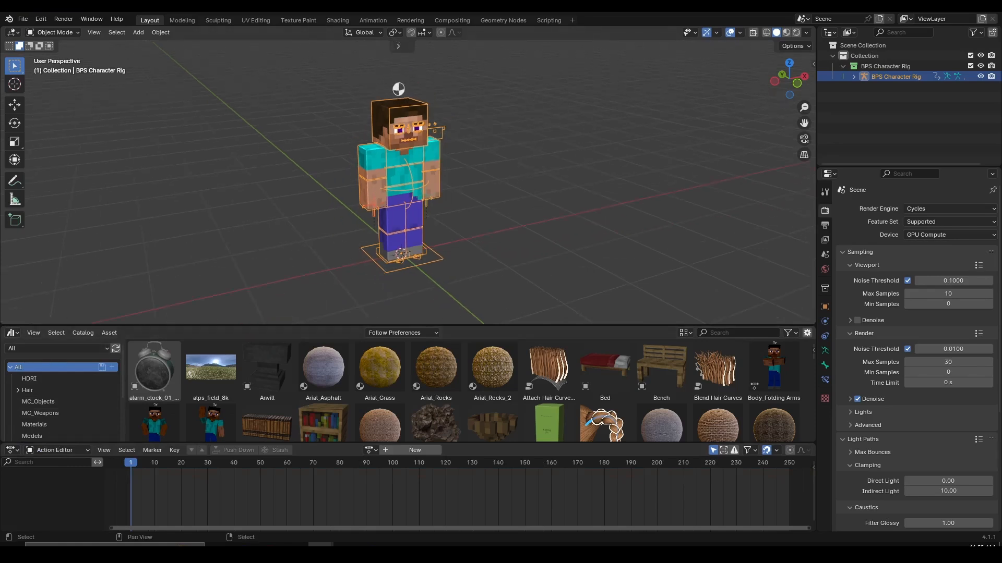
pyautogui.click(48, 349)
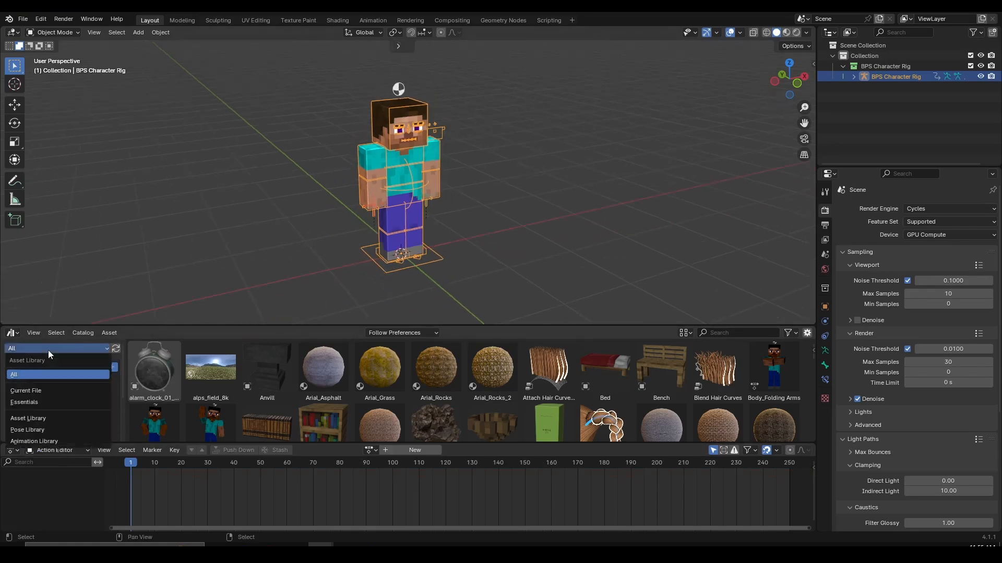
pyautogui.click(60, 440)
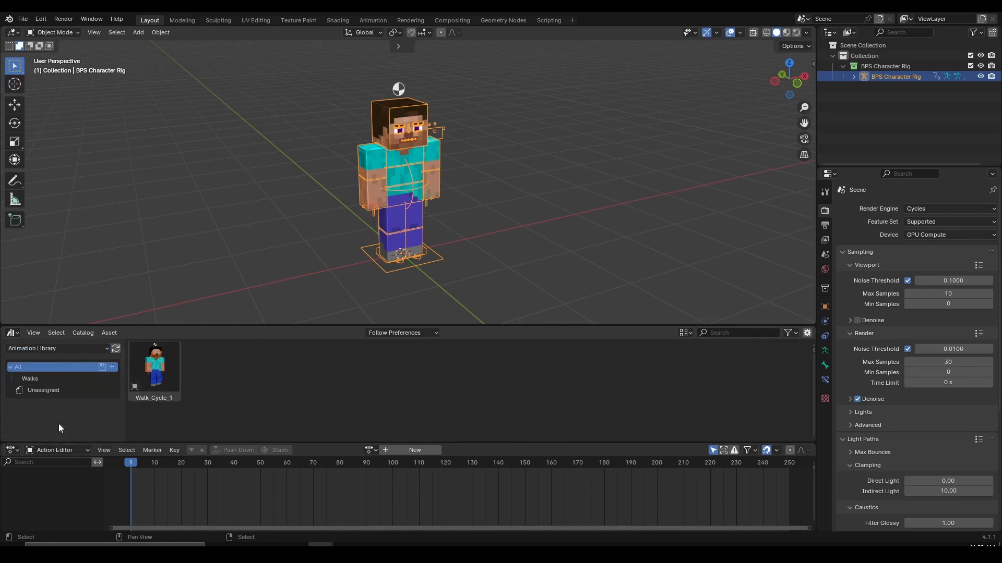
pyautogui.click(44, 379)
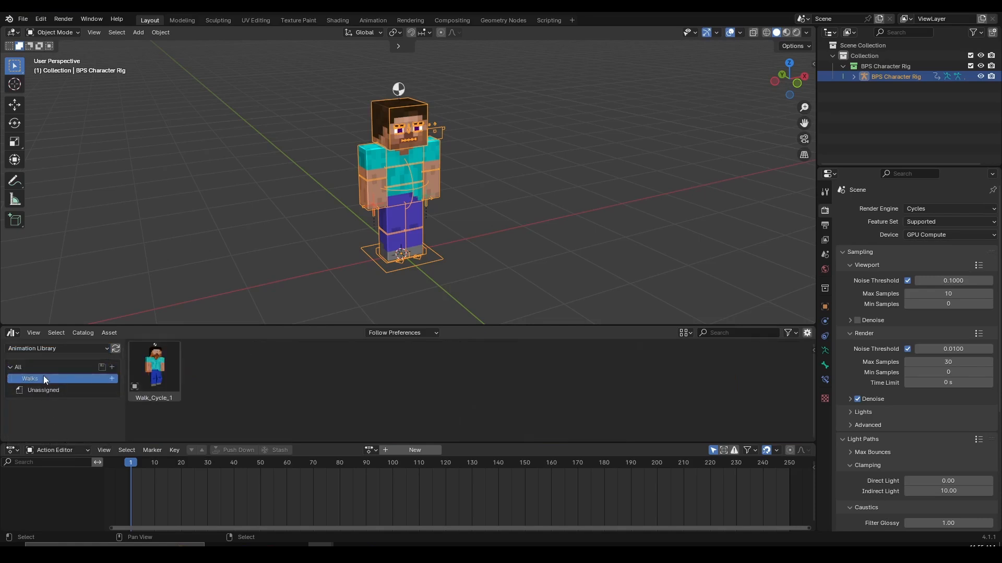
# Step: Add the Walk_Cycle_1 asset from the Walks catalog to the scene, beside the existing character rig
pyautogui.click(42, 368)
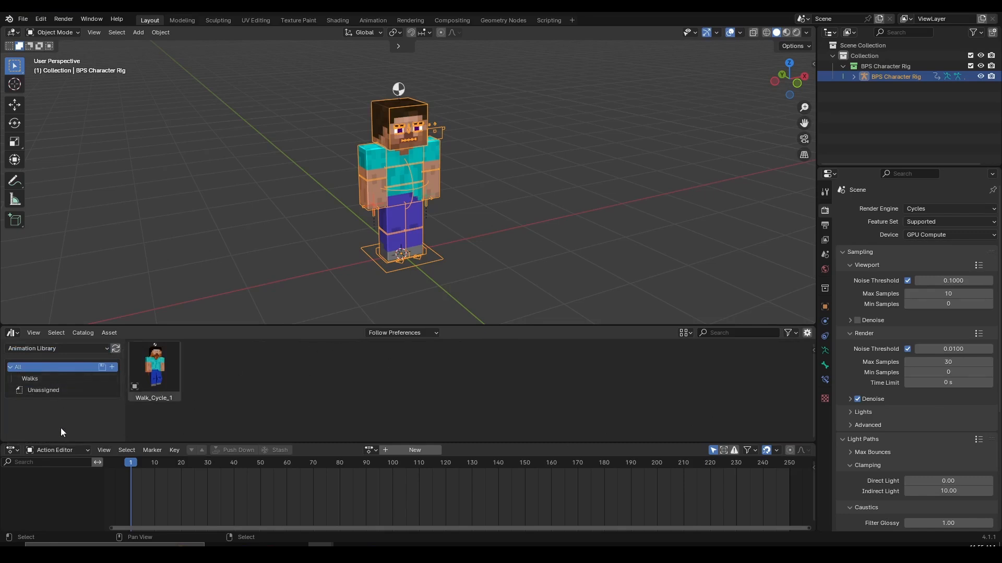
pyautogui.click(49, 380)
pyautogui.scroll(-2, 567, 215)
pyautogui.moveTo(567, 215); pyautogui.dragTo(416, 219, button='middle')
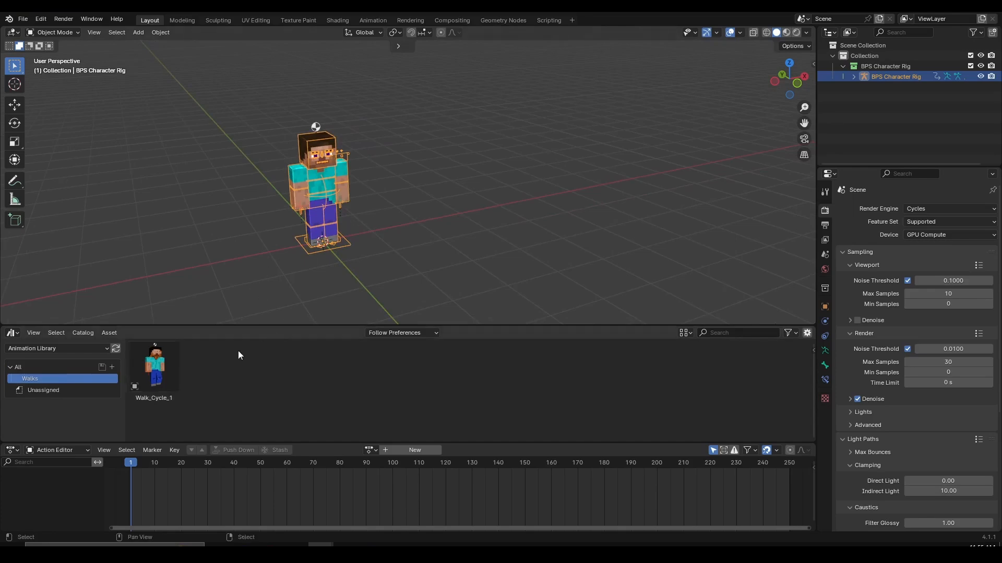
pyautogui.click(155, 370)
pyautogui.moveTo(164, 381); pyautogui.dragTo(637, 204)
pyautogui.moveTo(640, 220); pyautogui.dragTo(603, 222, button='middle')
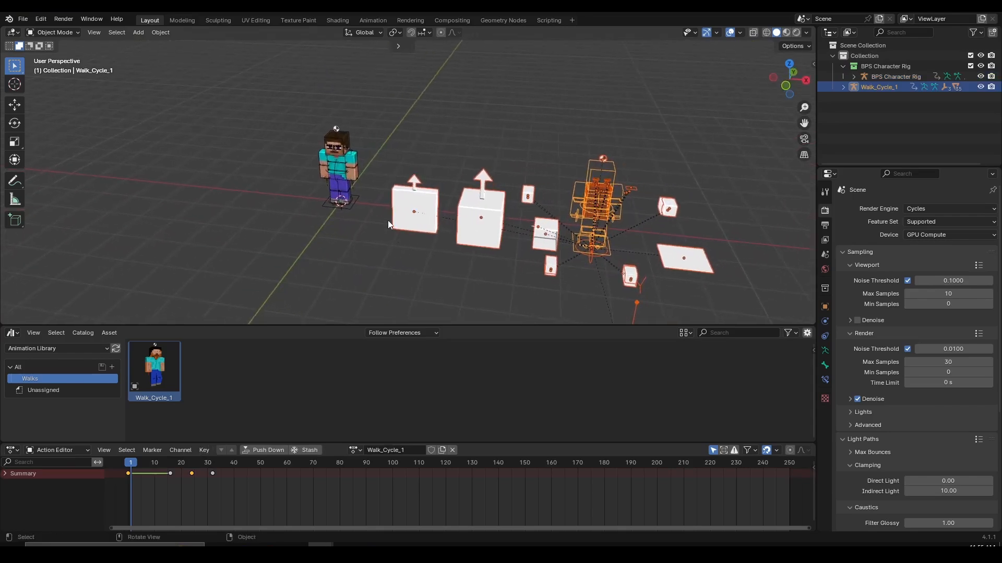
pyautogui.moveTo(405, 232); pyautogui.dragTo(462, 207, button='middle')
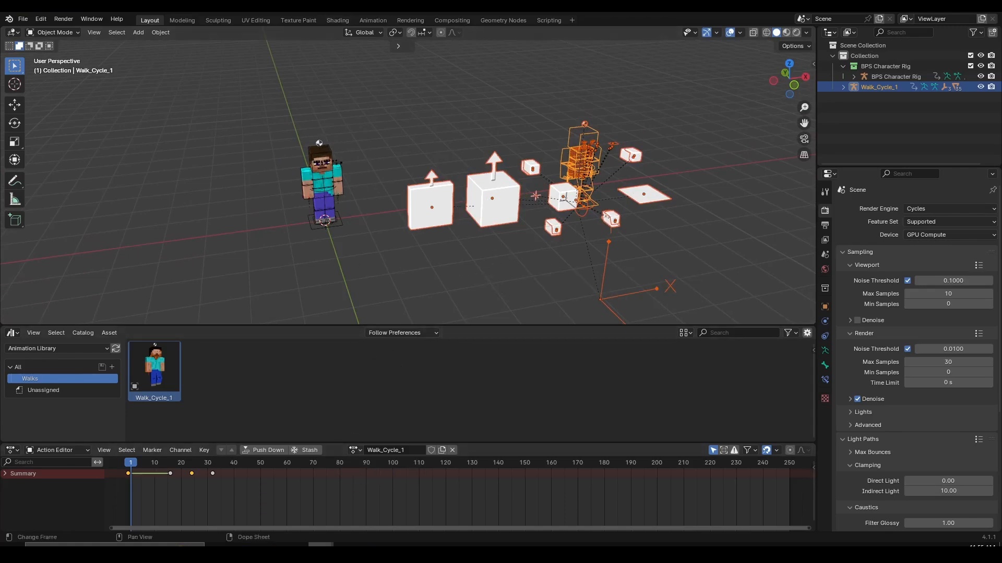
# Step: Switch to the Blender window with the library source file and show its viewport overlays
pyautogui.moveTo(321, 543)
pyautogui.click(283, 513)
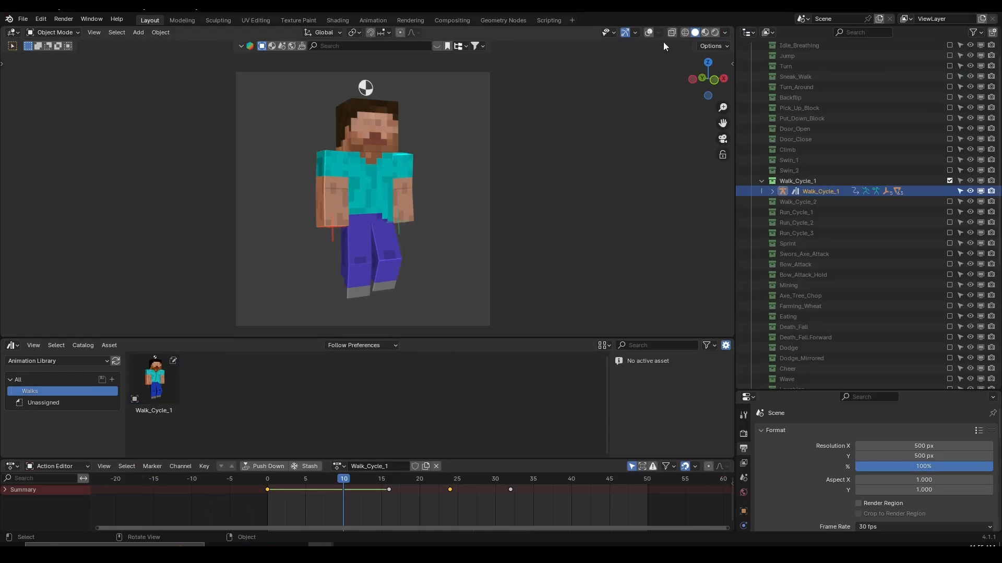
pyautogui.click(649, 32)
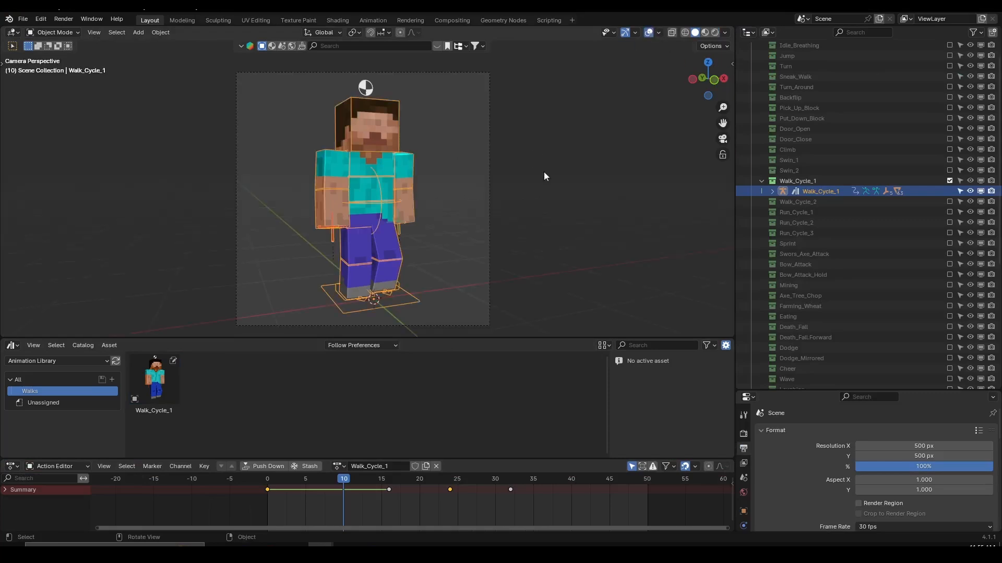
# Step: Expand the Walk_Cycle_1 rig in the Outliner and examine the bone shape objects parented under BPS v4 - Boneshapes.020
pyautogui.click(772, 191)
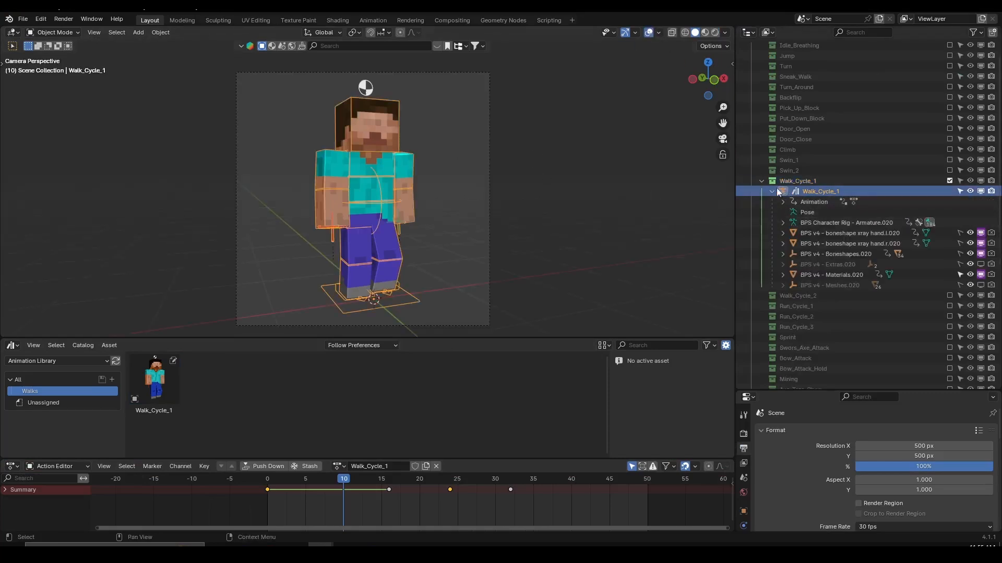
pyautogui.click(782, 233)
pyautogui.click(781, 233)
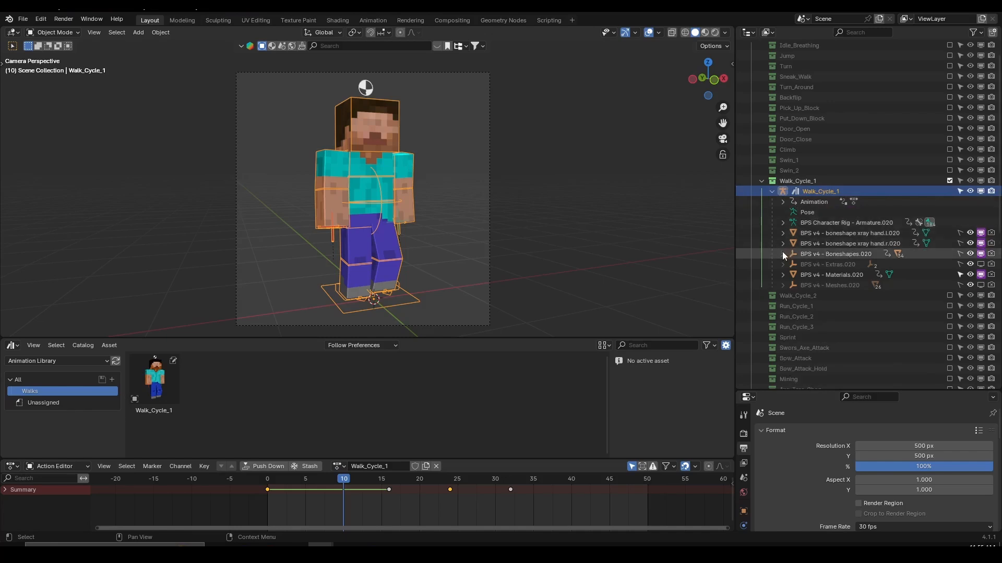
pyautogui.click(782, 254)
pyautogui.scroll(-5, 861, 209)
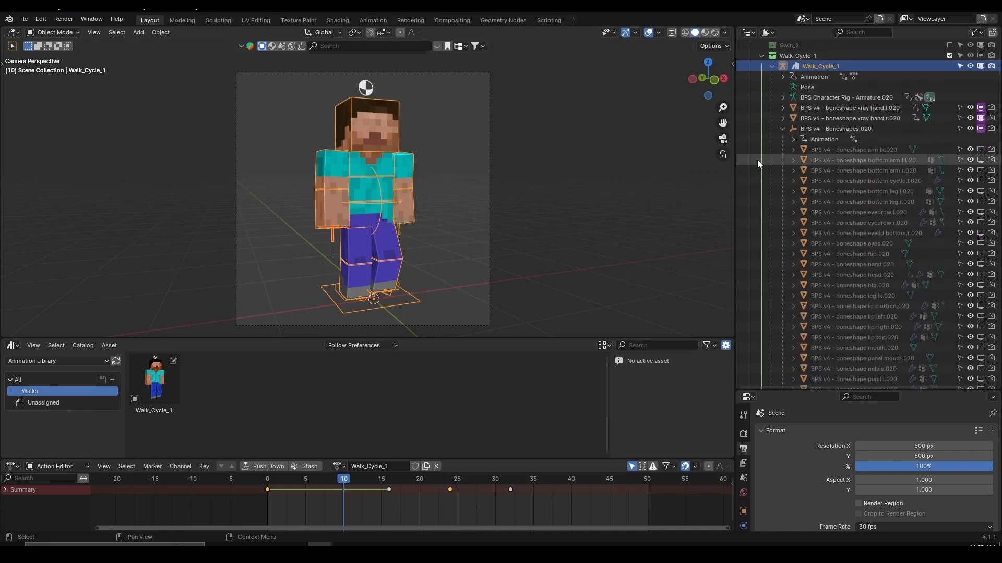
pyautogui.scroll(-1, 785, 168)
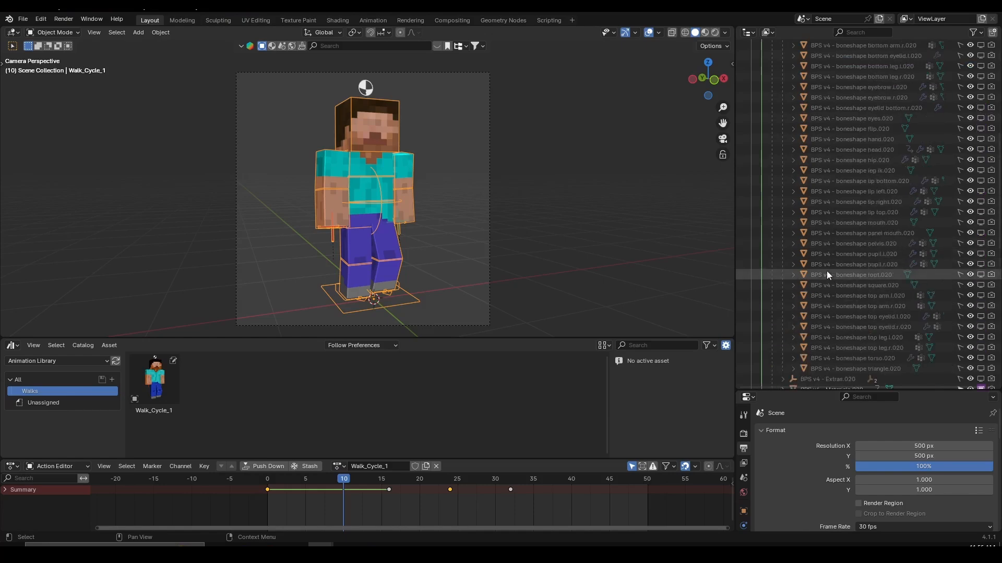
pyautogui.scroll(5, 828, 275)
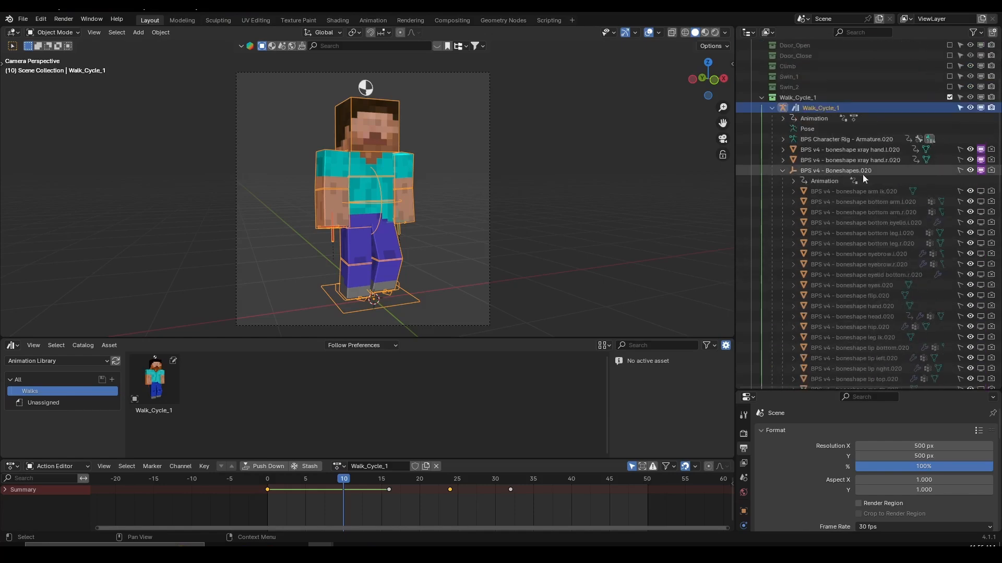
pyautogui.scroll(-10, 857, 95)
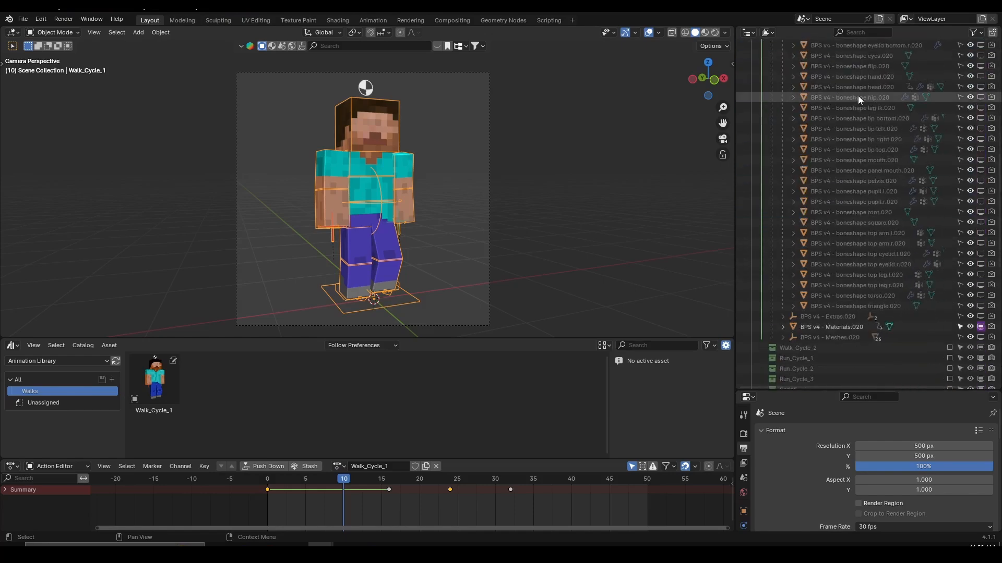
pyautogui.scroll(9, 859, 125)
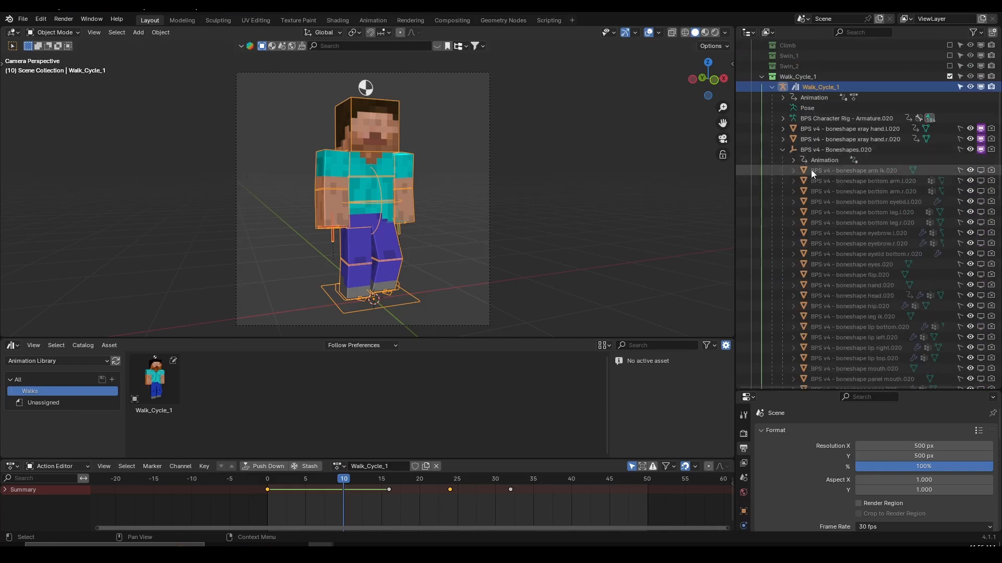
pyautogui.scroll(1, 827, 180)
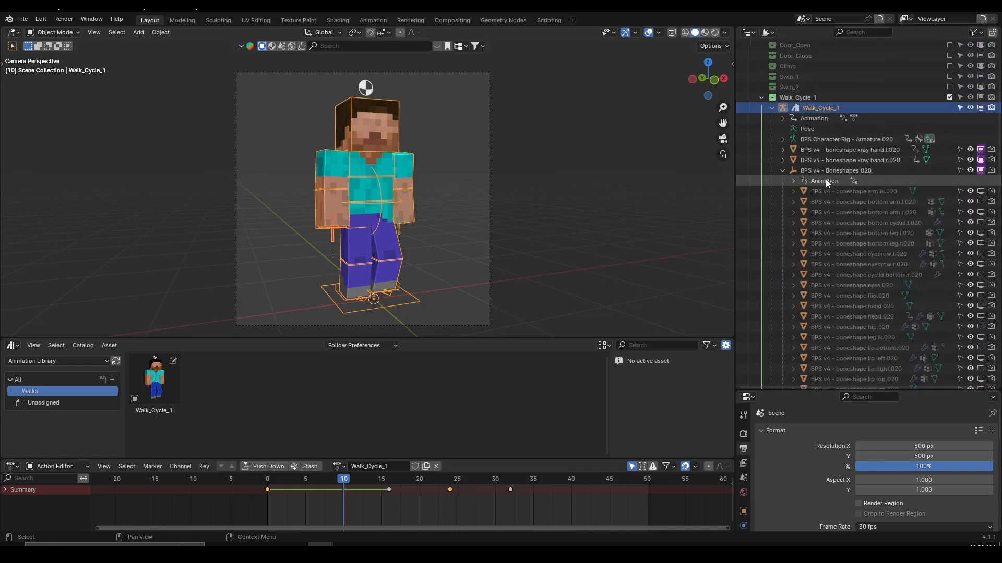
pyautogui.click(784, 171)
# Step: Switch back to the Blender window with the new file and examine the imported Walk_Cycle_1 rig and its bone shapes
pyautogui.moveTo(316, 543)
pyautogui.click(364, 524)
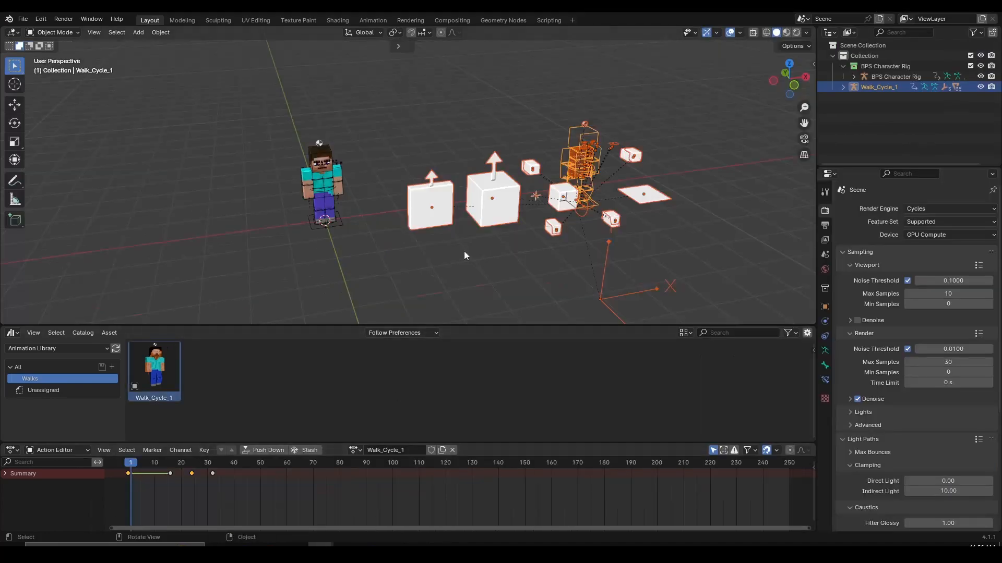
pyautogui.scroll(3, 464, 253)
pyautogui.keyDown('shift'); pyautogui.moveTo(705, 251); pyautogui.dragTo(508, 260, button='middle'); pyautogui.keyUp('shift')
pyautogui.scroll(2, 508, 260)
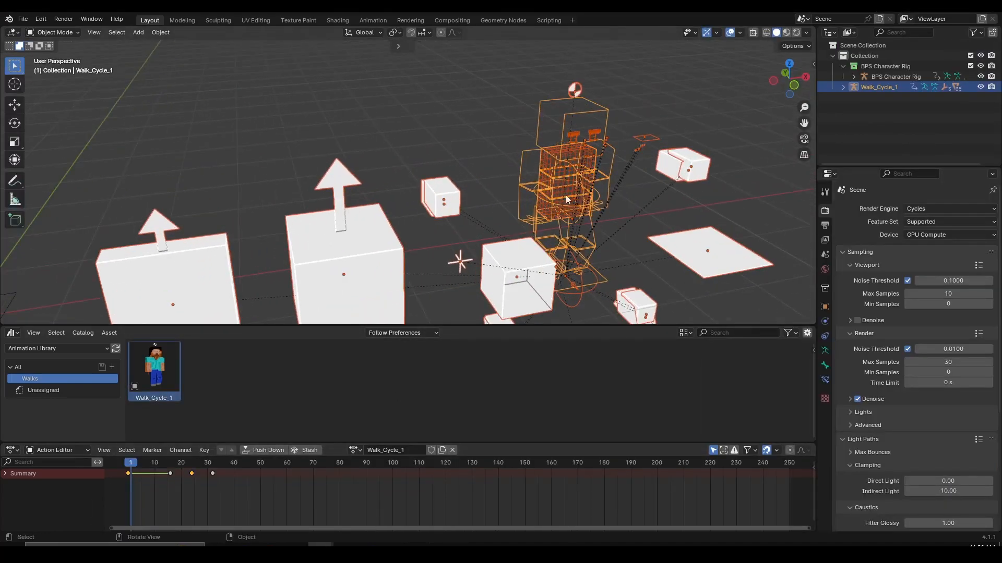
pyautogui.scroll(-5, 553, 204)
pyautogui.scroll(-1, 417, 221)
pyautogui.keyDown('shift'); pyautogui.moveTo(417, 222); pyautogui.dragTo(464, 198, button='middle'); pyautogui.keyUp('shift')
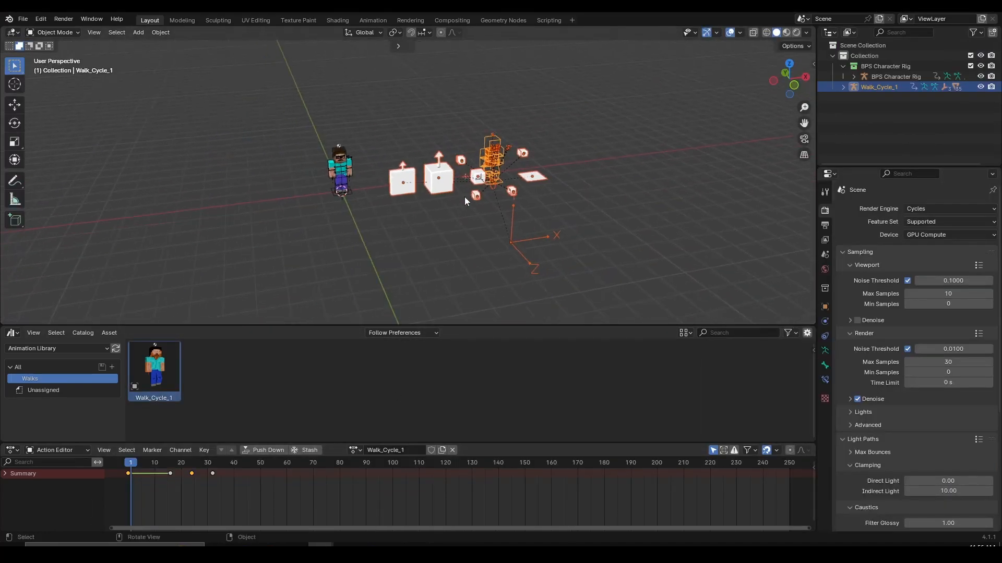
pyautogui.scroll(2, 464, 196)
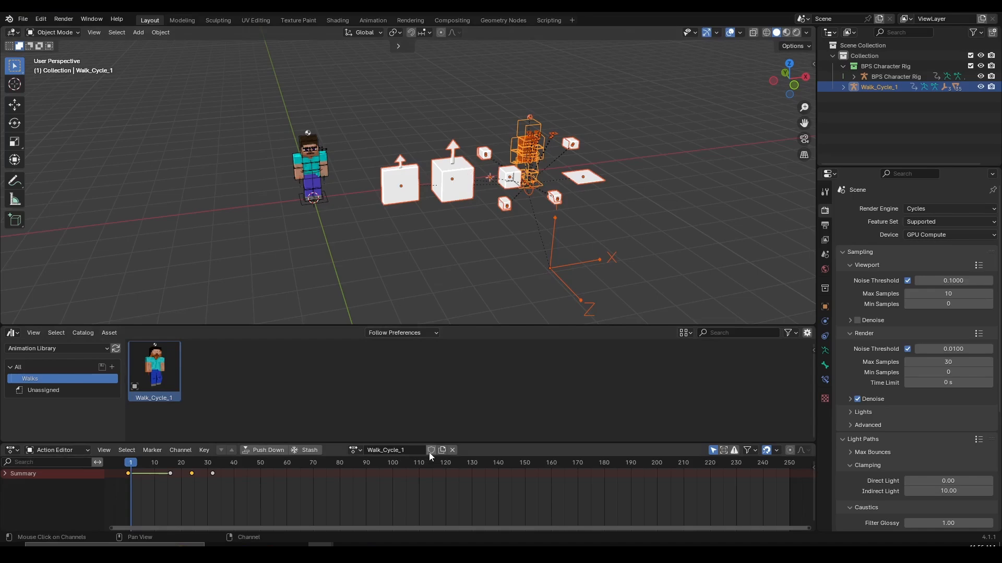
# Step: Enable the fake user for the imported rig's Walk_Cycle_1 action
pyautogui.click(360, 451)
pyautogui.click(355, 448)
pyautogui.click(431, 453)
# Step: Delete the imported Walk_Cycle_1 rig and its bone shapes from the scene, keeping the original character rig
pyautogui.moveTo(443, 221); pyautogui.dragTo(453, 221, button='middle')
pyautogui.scroll(1, 453, 222)
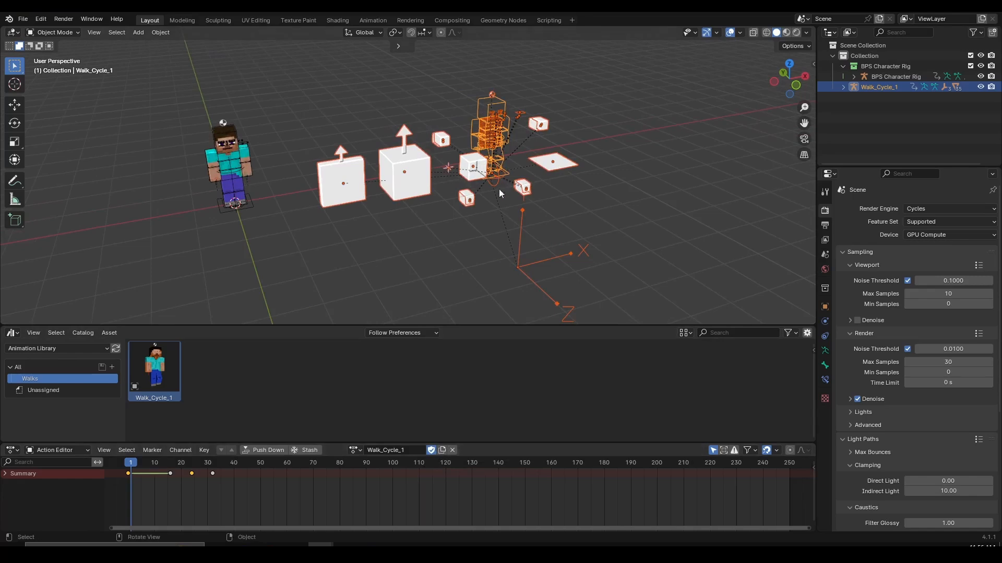
pyautogui.moveTo(470, 156); pyautogui.dragTo(433, 165, button='middle')
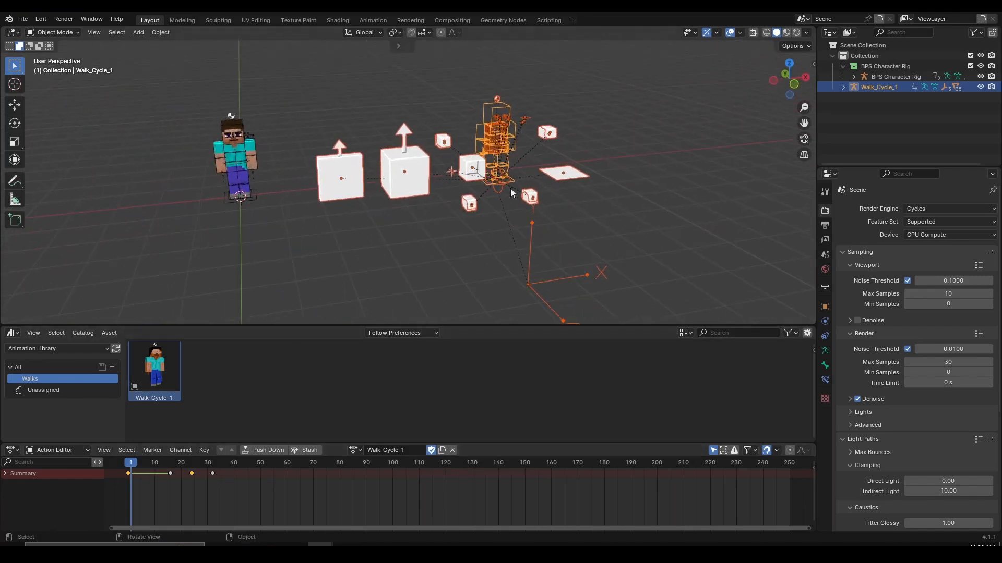
pyautogui.moveTo(504, 184); pyautogui.dragTo(547, 164, button='middle')
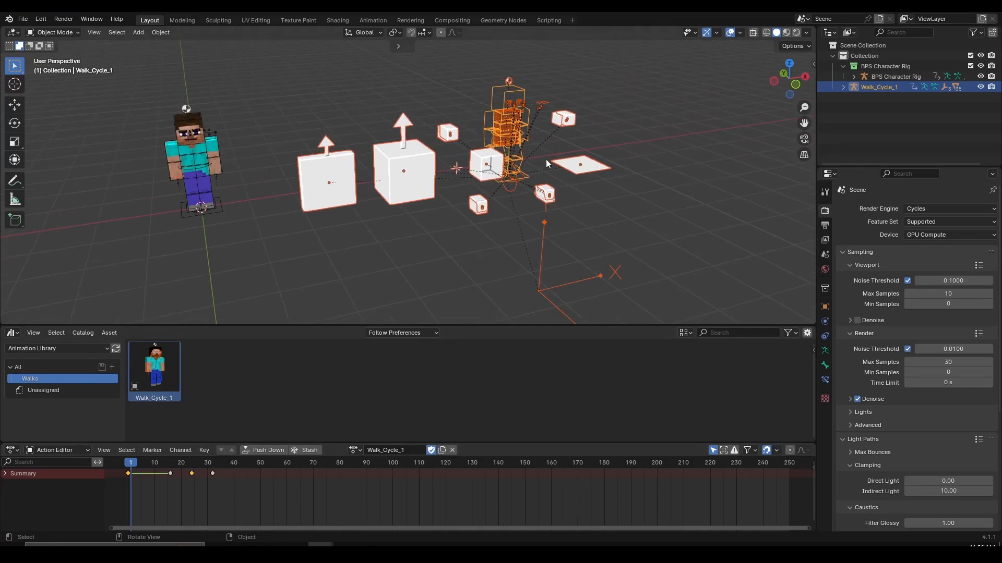
pyautogui.press('x')
pyautogui.click(541, 162)
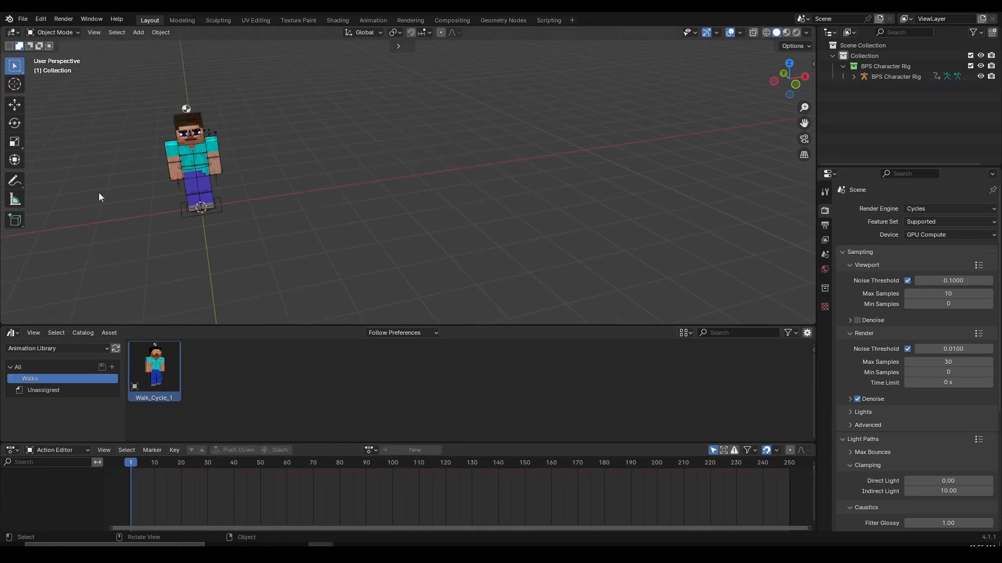
# Step: Open the list of stored actions in the Action Editor and look for the Walk_Cycle_1 action
pyautogui.moveTo(249, 207); pyautogui.dragTo(411, 209, button='middle')
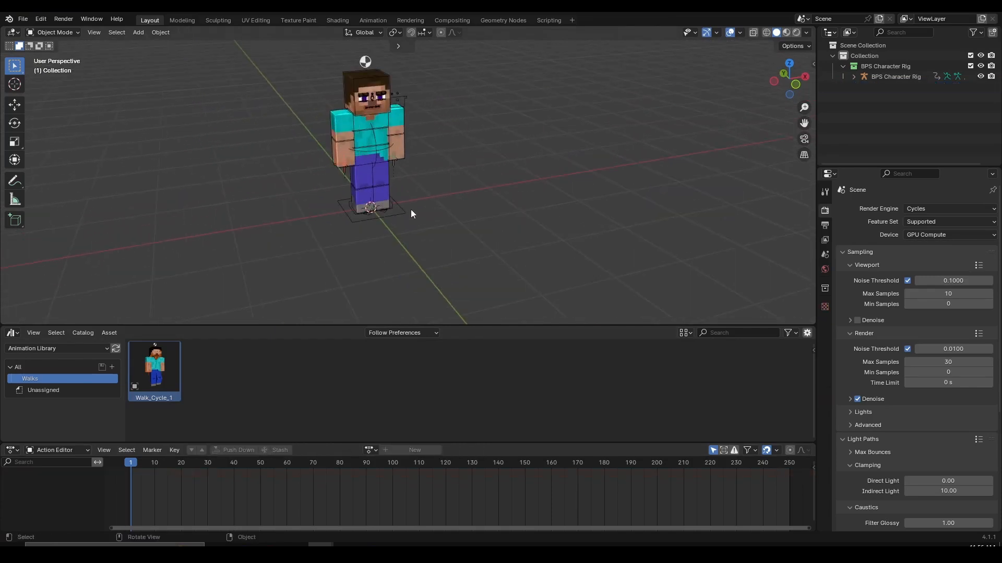
pyautogui.click(370, 451)
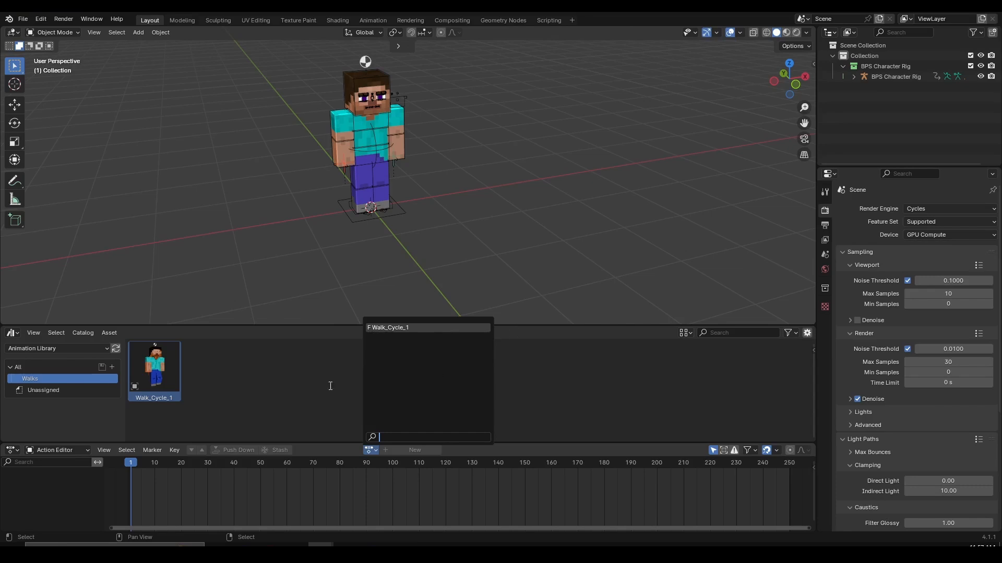
pyautogui.click(529, 198)
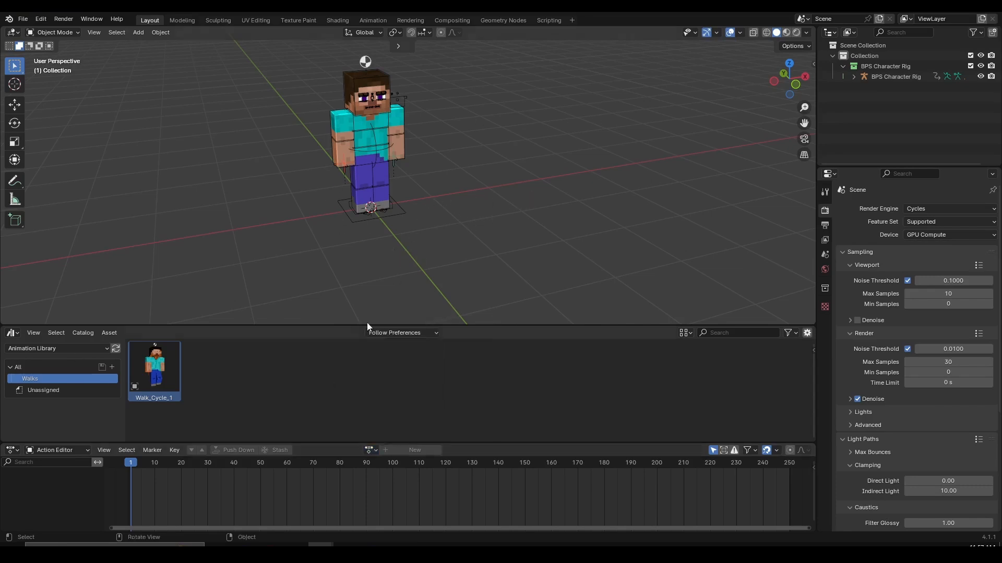
pyautogui.click(370, 450)
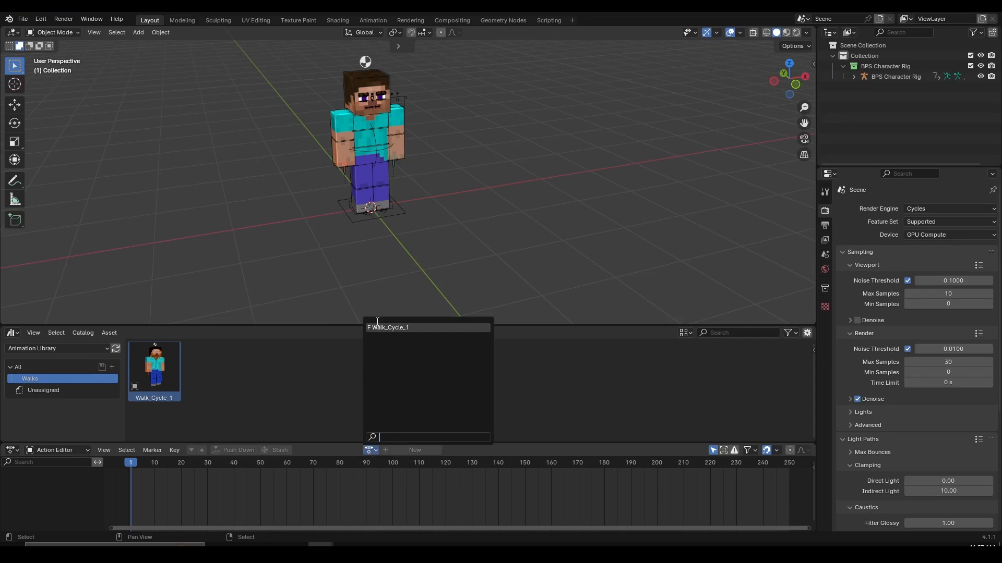
# Step: Add the Walk_Cycle_1 asset to the scene from the Animation Library and delete the objects it brings in
pyautogui.click(413, 307)
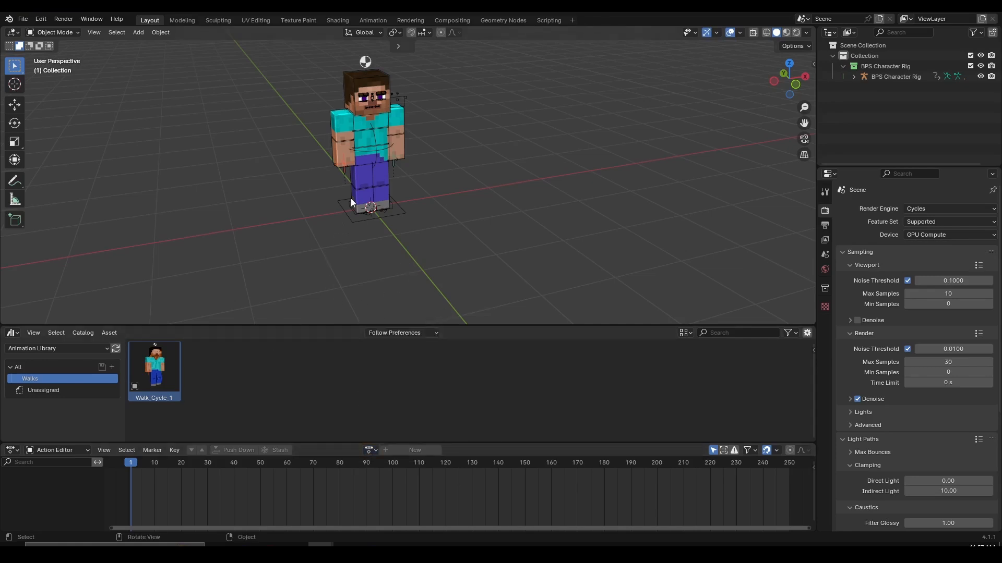
pyautogui.moveTo(154, 370); pyautogui.dragTo(552, 170)
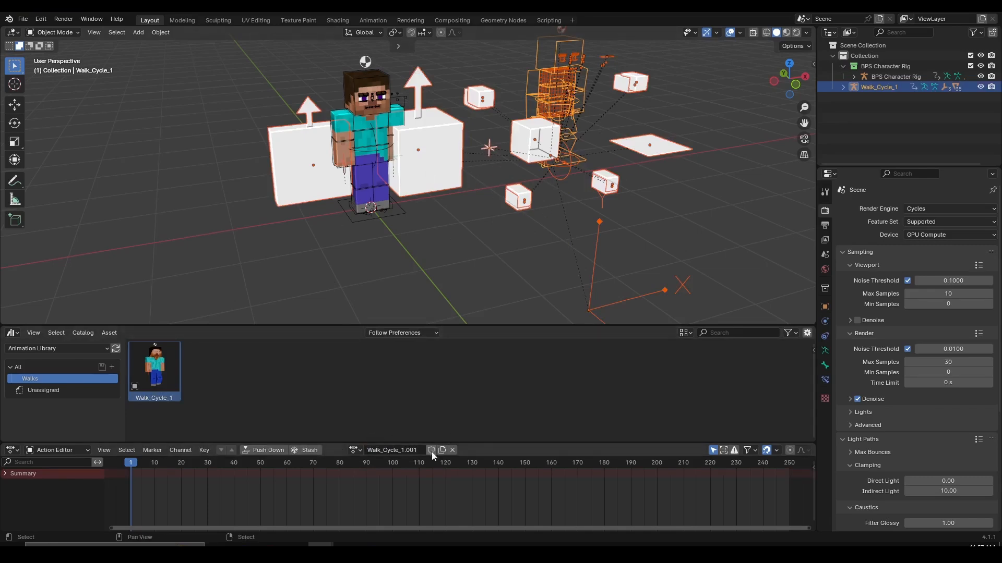
pyautogui.press('Delete')
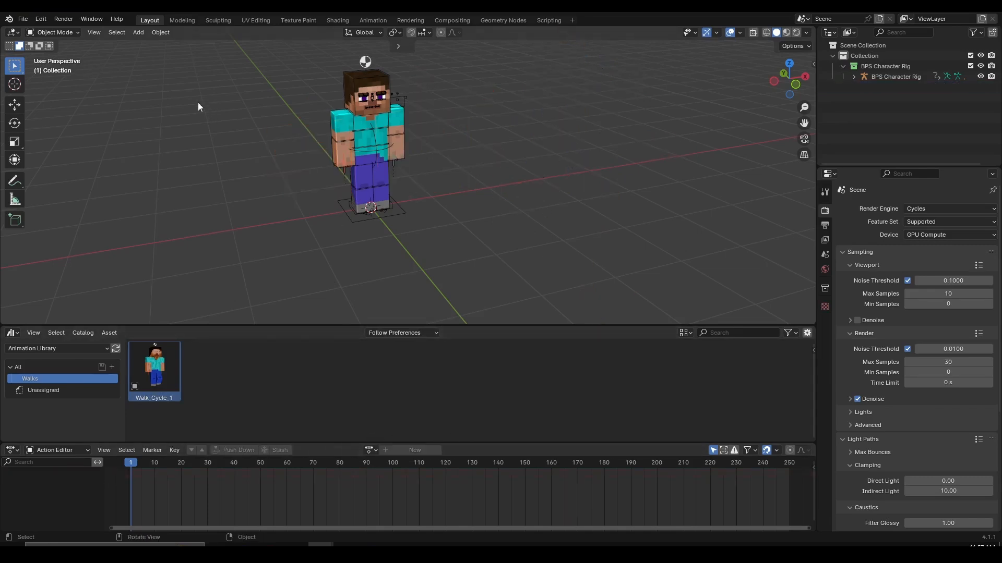
# Step: Purge the unused data-blocks from the file and confirm the cleanup
pyautogui.click(23, 19)
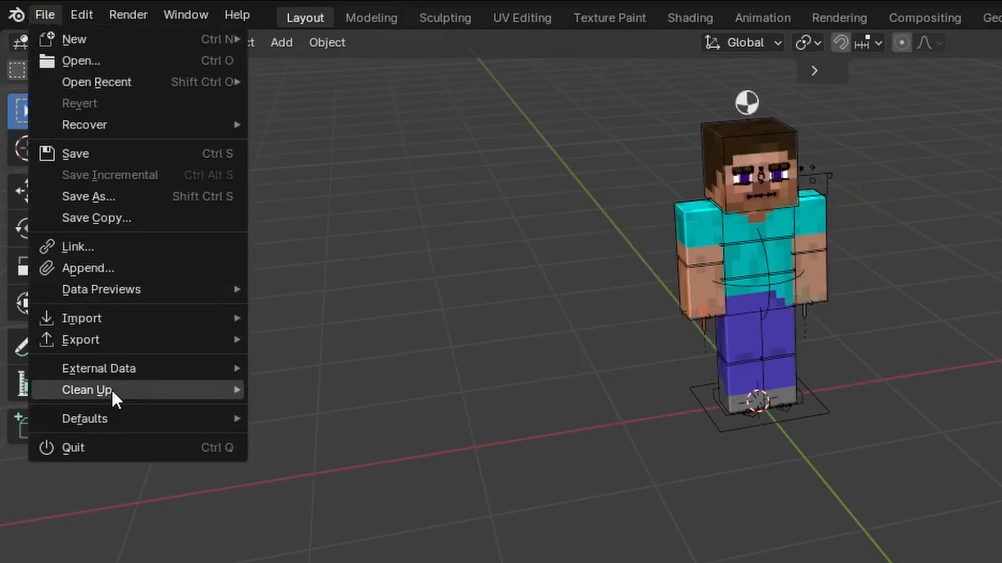
pyautogui.moveTo(111, 389)
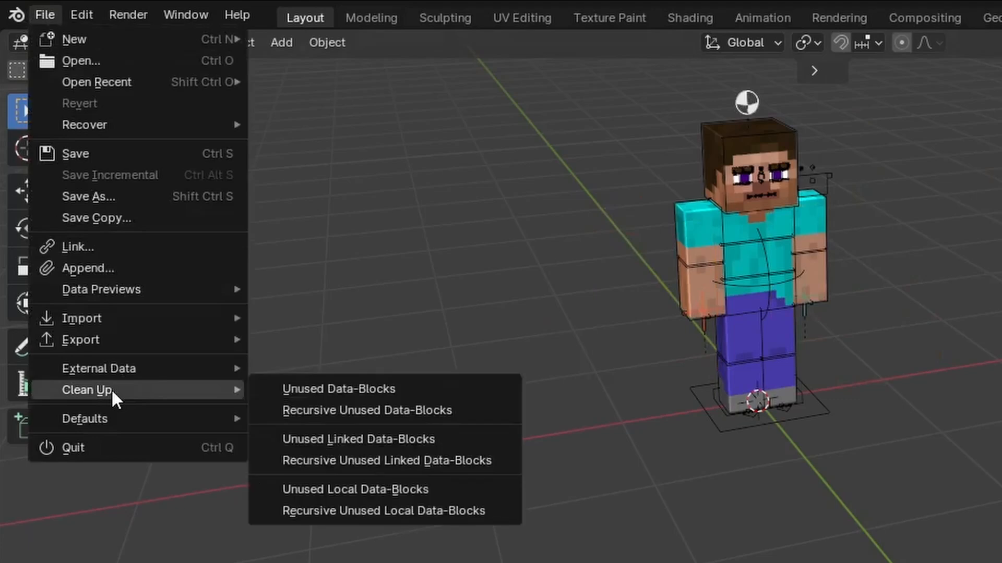
pyautogui.click(318, 390)
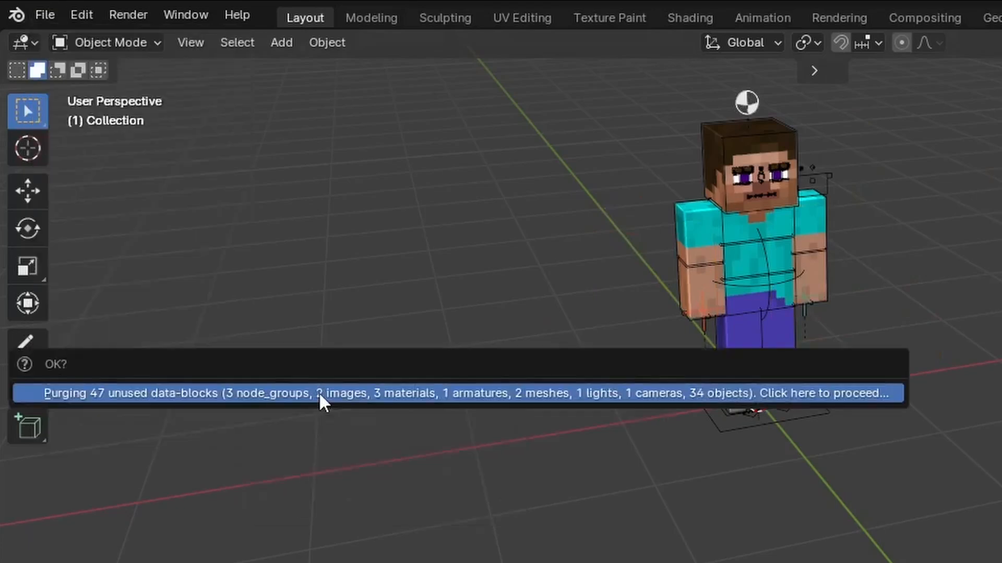
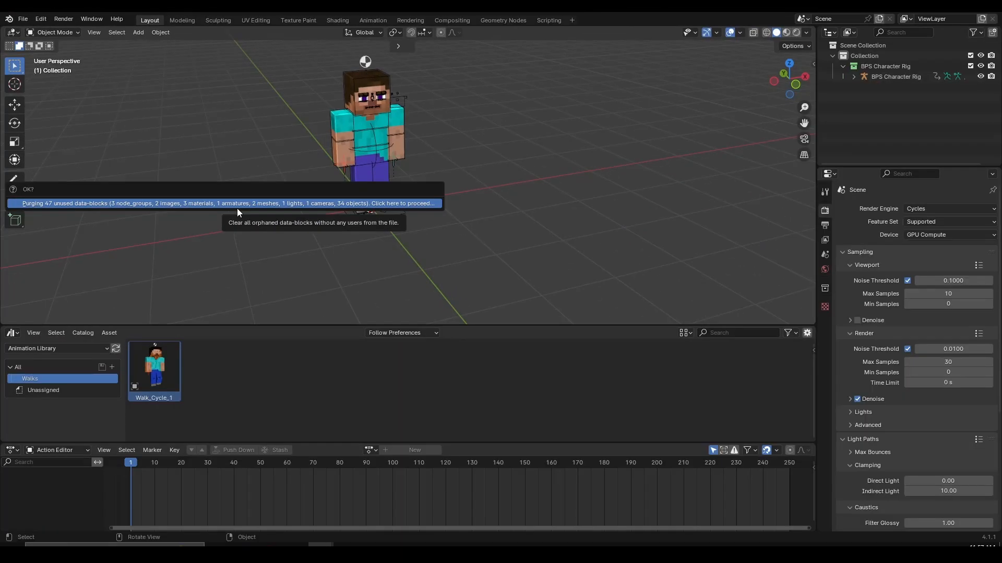
pyautogui.click(483, 399)
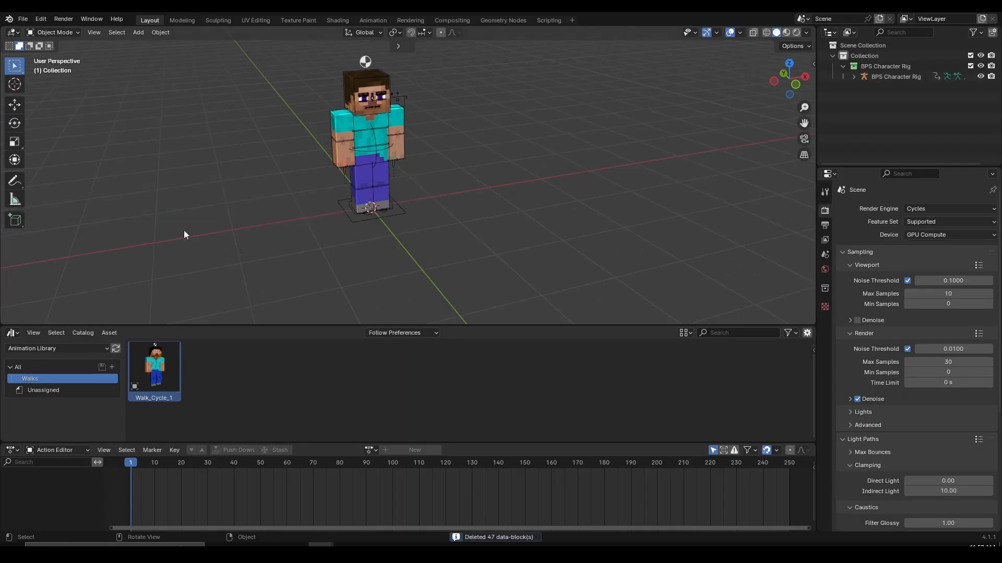
pyautogui.scroll(1, 313, 219)
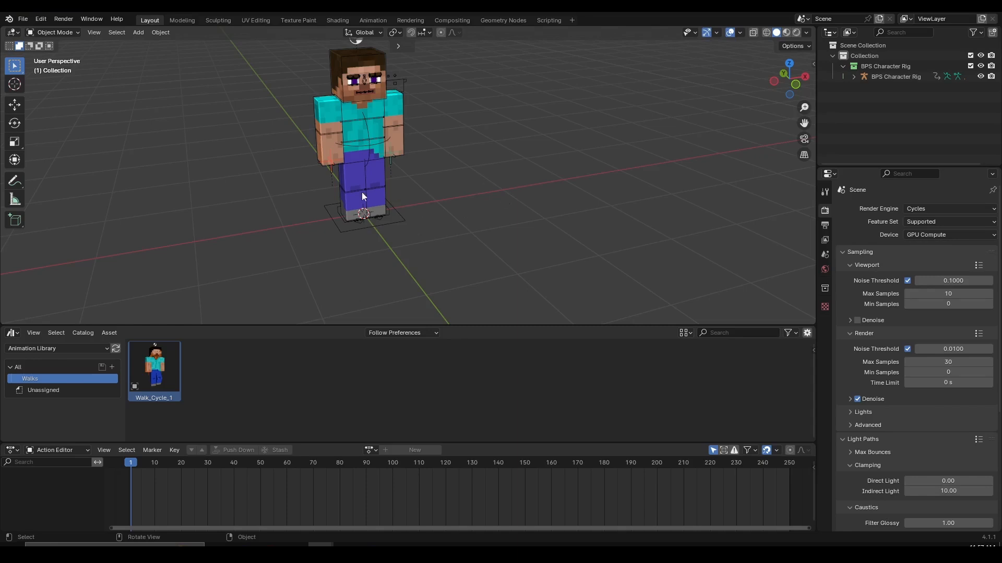
pyautogui.keyDown('shift'); pyautogui.moveTo(384, 161); pyautogui.dragTo(414, 189, button='middle'); pyautogui.keyUp('shift')
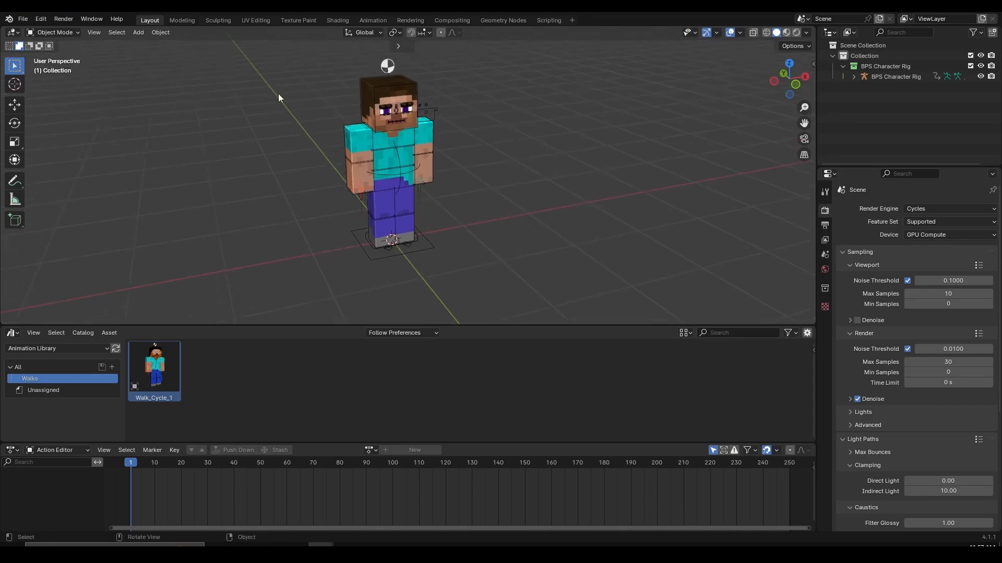
pyautogui.click(23, 20)
pyautogui.moveTo(52, 201)
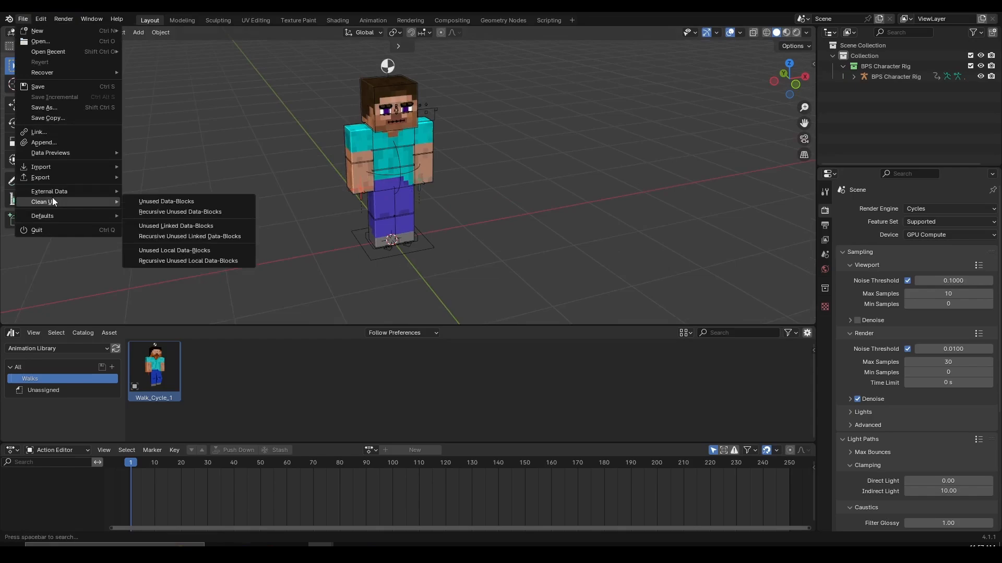
pyautogui.click(133, 200)
pyautogui.scroll(-1, 396, 162)
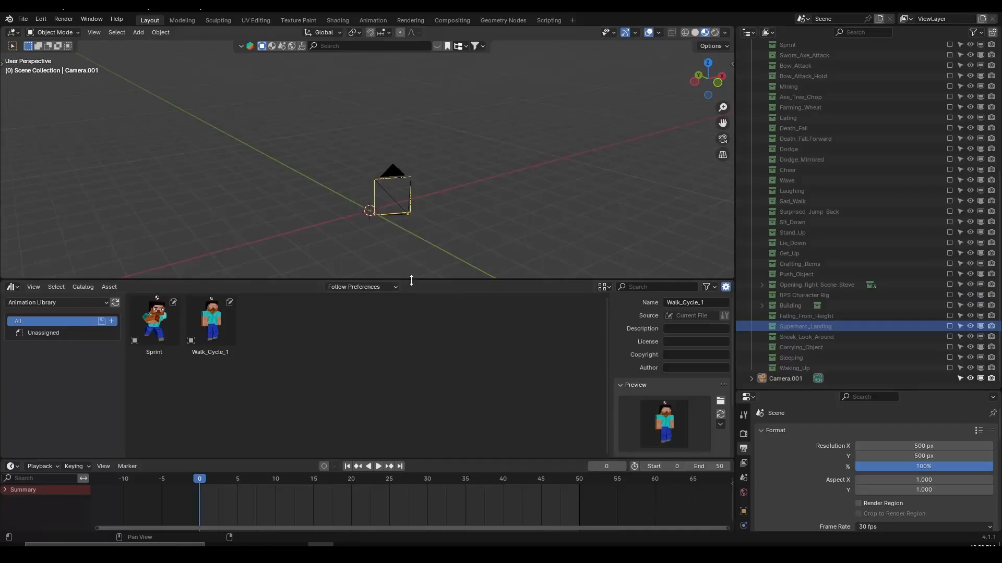
# Step: Enlarge the 3D viewport, enable the Superhero_Landing collection in the view layer and play its animation
pyautogui.moveTo(412, 287); pyautogui.dragTo(402, 349)
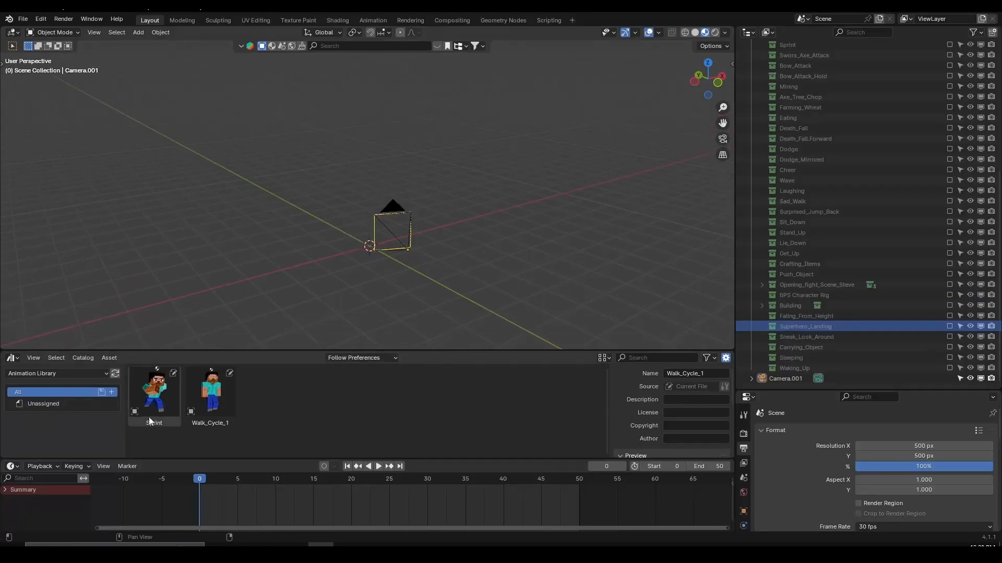
pyautogui.keyDown('shift'); pyautogui.moveTo(398, 238); pyautogui.dragTo(420, 181, button='middle'); pyautogui.keyUp('shift')
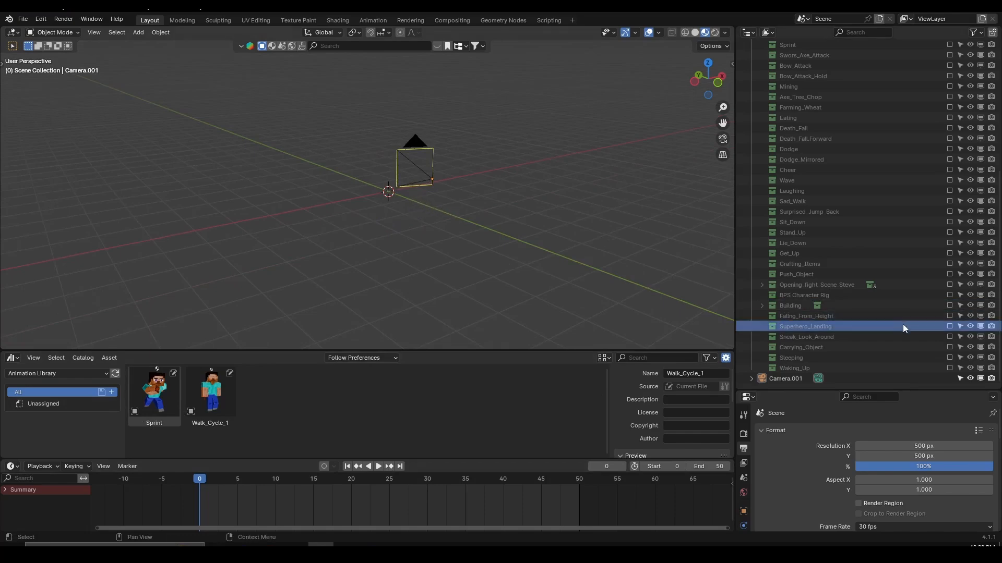
pyautogui.click(950, 327)
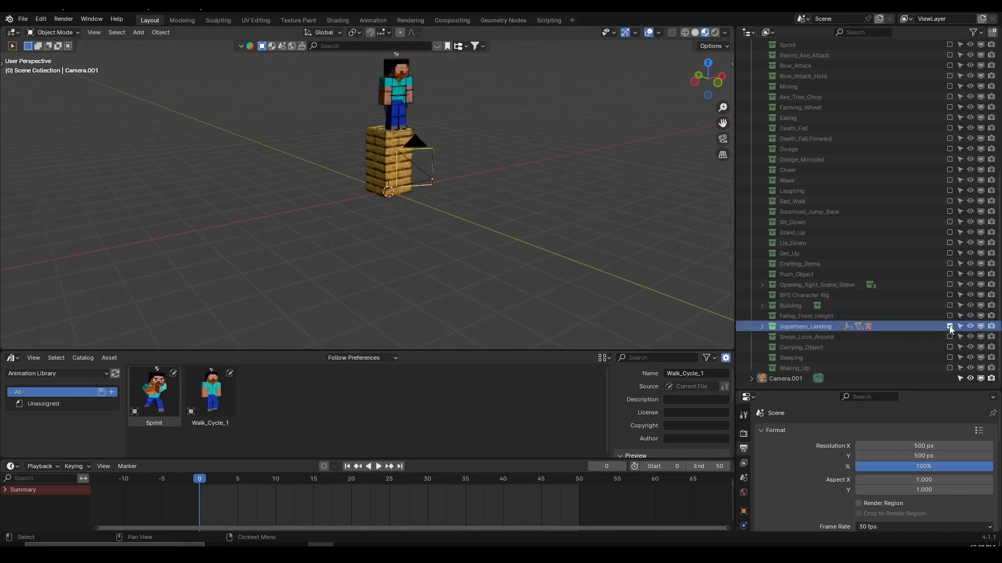
pyautogui.keyDown('shift'); pyautogui.moveTo(444, 191); pyautogui.dragTo(459, 220, button='middle'); pyautogui.keyUp('shift')
pyautogui.scroll(2, 472, 210)
pyautogui.press('space')
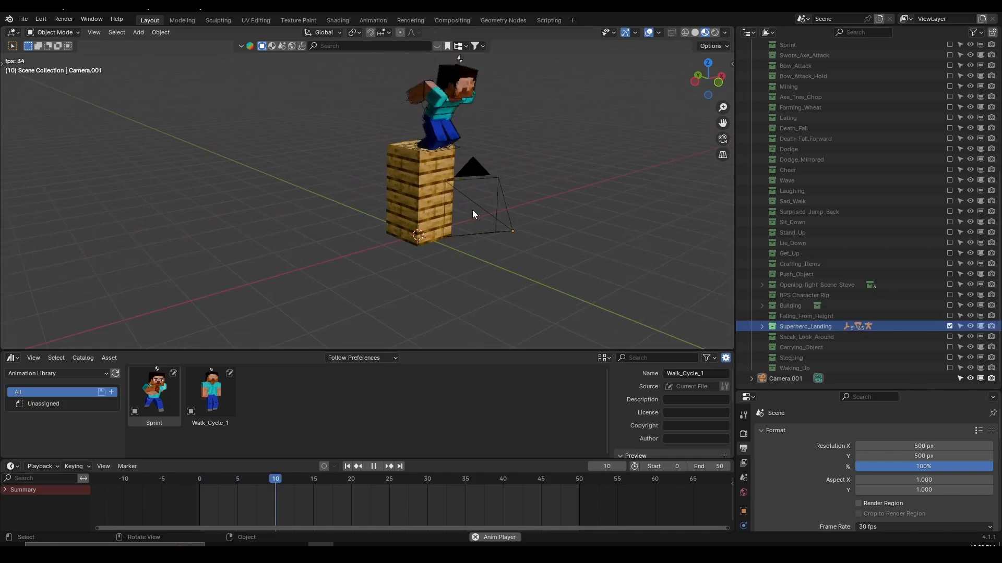
# Step: Switch the armature in the Superhero_Landing collection to Pose Mode and select the collection in the outliner
pyautogui.click(761, 327)
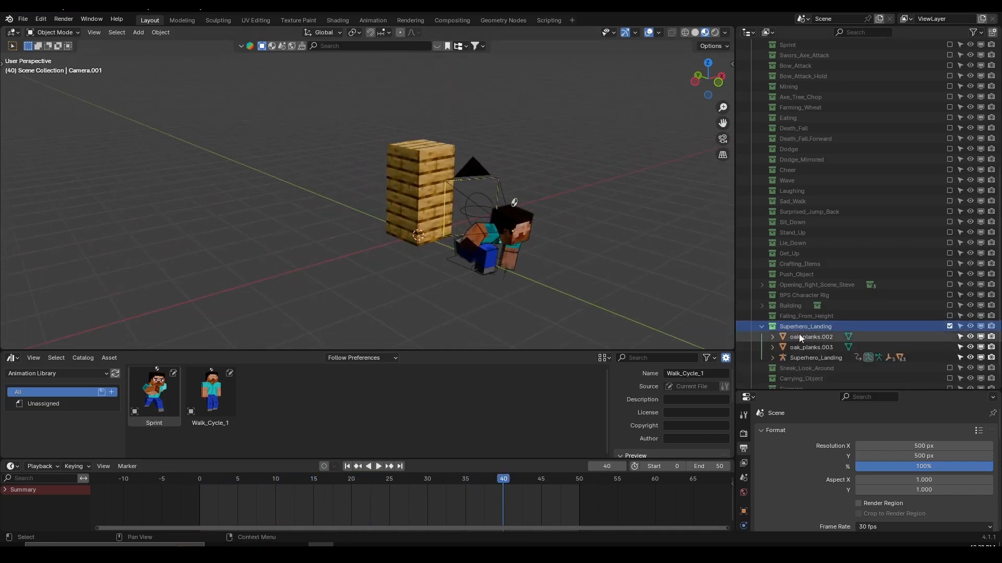
pyautogui.click(804, 358)
pyautogui.hotkey('ctrl', 'Tab')
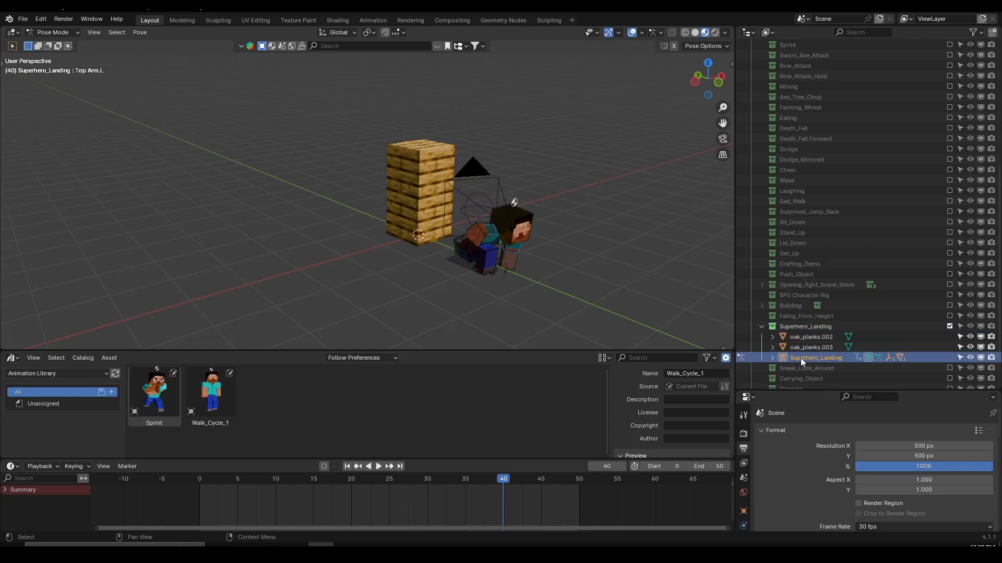
pyautogui.click(762, 328)
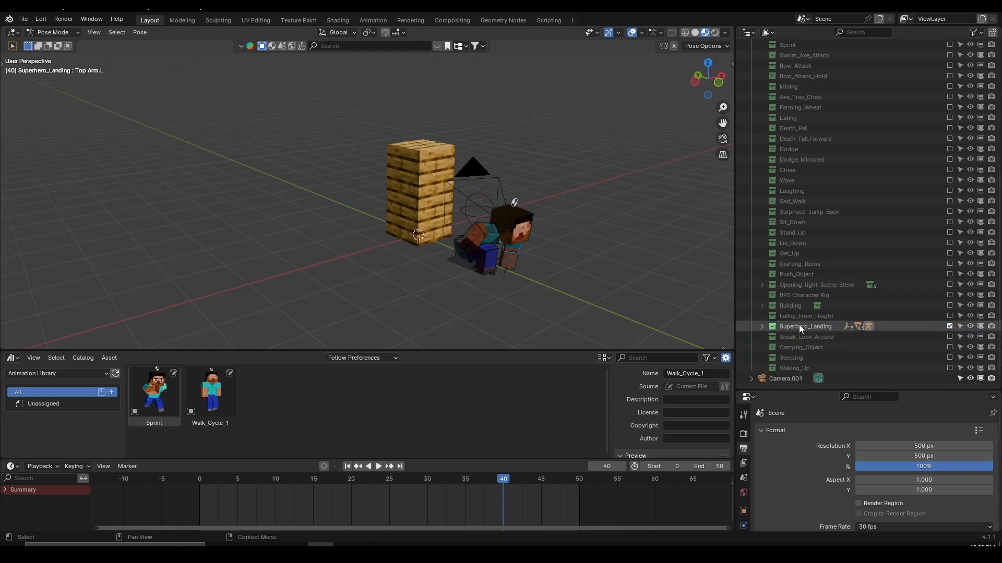
pyautogui.click(799, 327)
# Step: Return the playhead to frame 0 and change the timeline to the Dope Sheet's Action Editor
pyautogui.press('space')
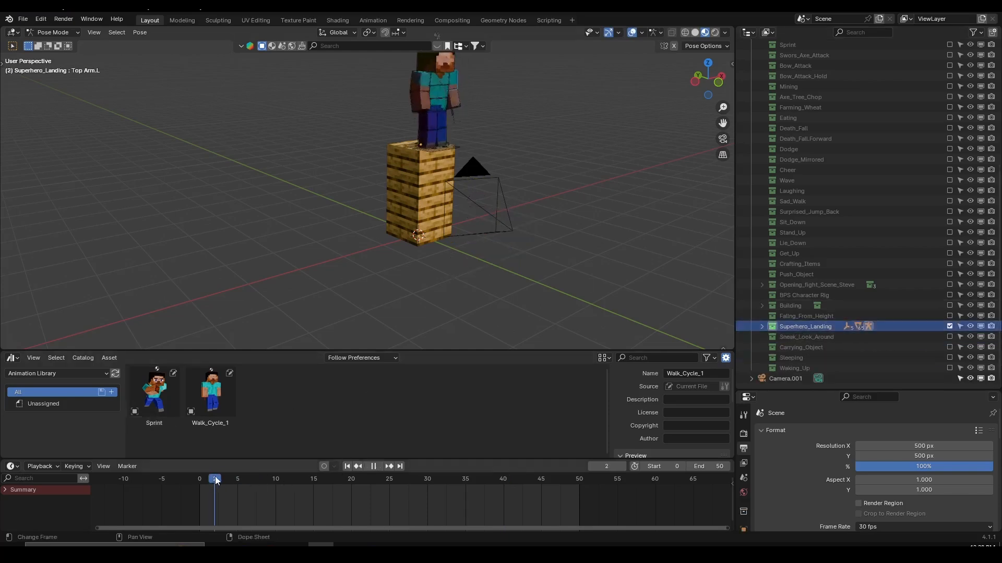
pyautogui.moveTo(216, 480)
pyautogui.mouseDown()
pyautogui.moveTo(415, 512)
pyautogui.moveTo(200, 491)
pyautogui.mouseUp()
pyautogui.press('space')
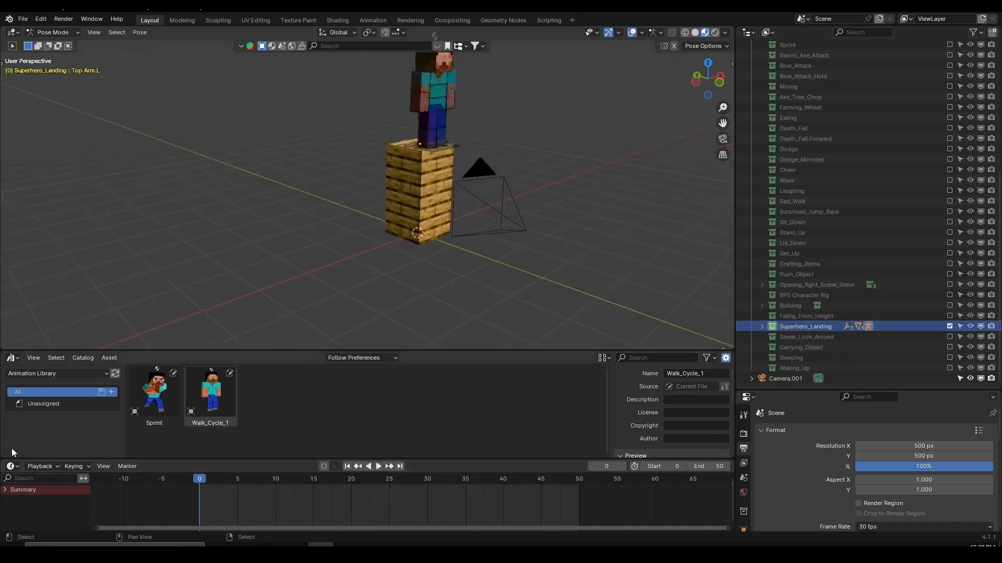
pyautogui.click(10, 466)
pyautogui.click(151, 363)
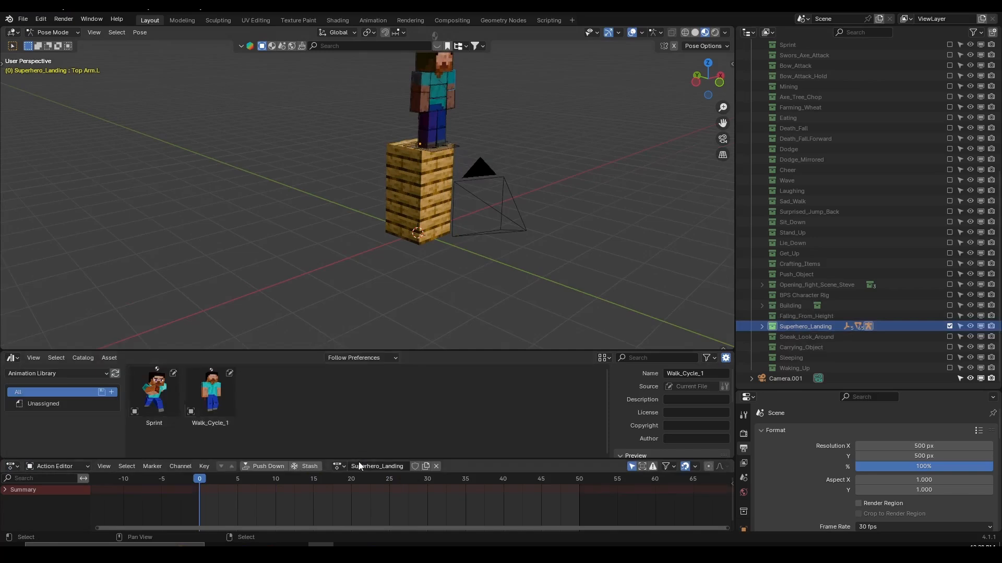
# Step: Return the Superhero_Landing rig to Object Mode and mark the Superhero_Landing collection as an asset
pyautogui.click(451, 105)
pyautogui.keyDown('shift'); pyautogui.moveTo(422, 131); pyautogui.dragTo(386, 136, button='middle'); pyautogui.keyUp('shift')
pyautogui.scroll(1, 387, 137)
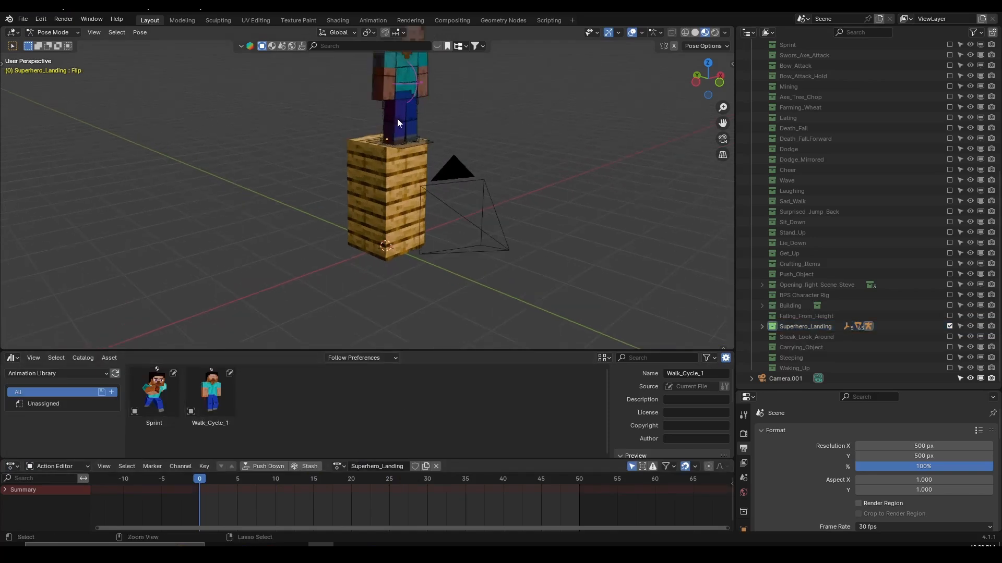
pyautogui.hotkey('ctrl', 'Tab')
pyautogui.hotkey('alt', 'a')
pyautogui.rightClick(787, 324)
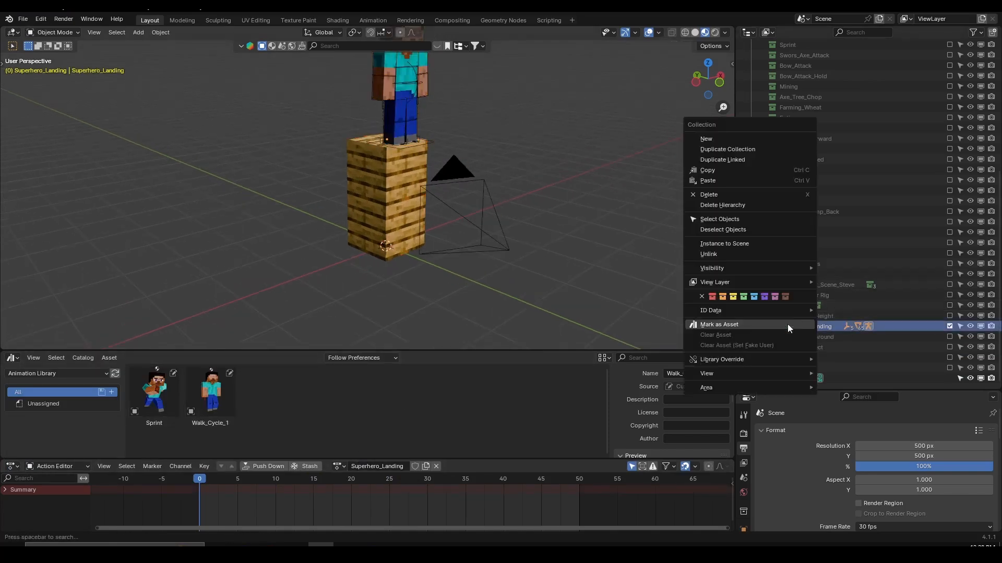
pyautogui.click(788, 326)
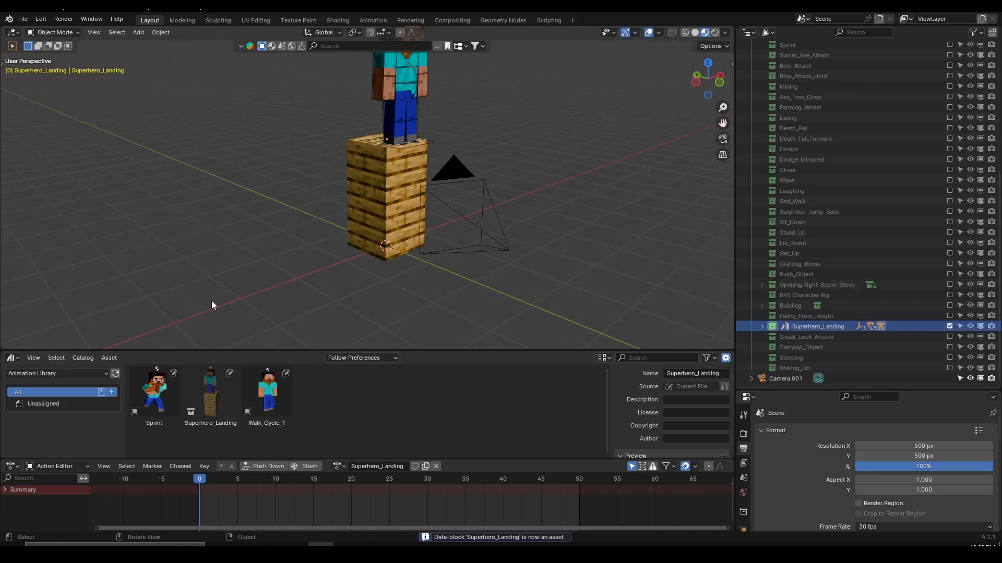
# Step: Select the Superhero_Landing asset to check its preview and save Animation Library.blend
pyautogui.click(216, 404)
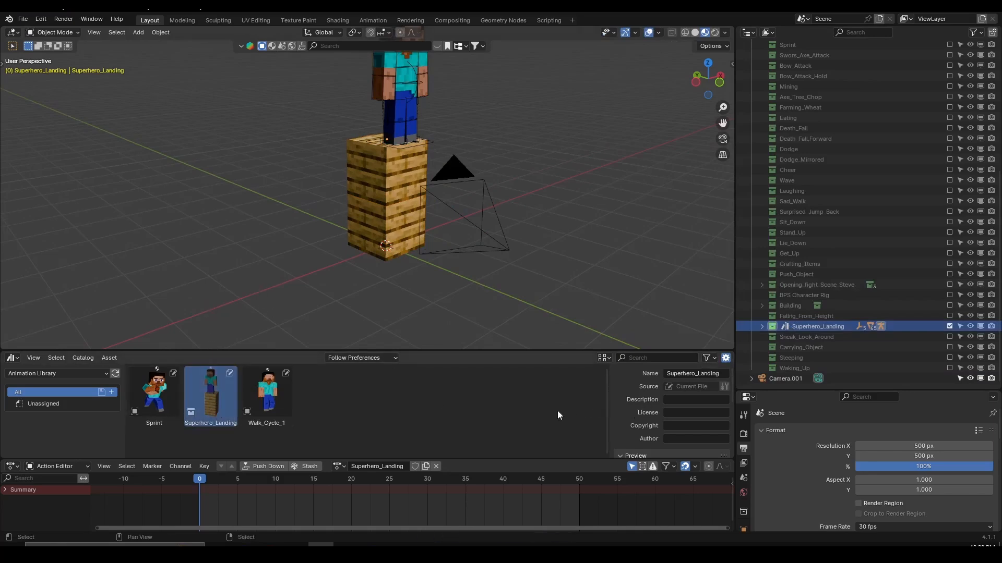
pyautogui.scroll(-4, 717, 407)
pyautogui.moveTo(518, 233); pyautogui.dragTo(474, 206, button='middle')
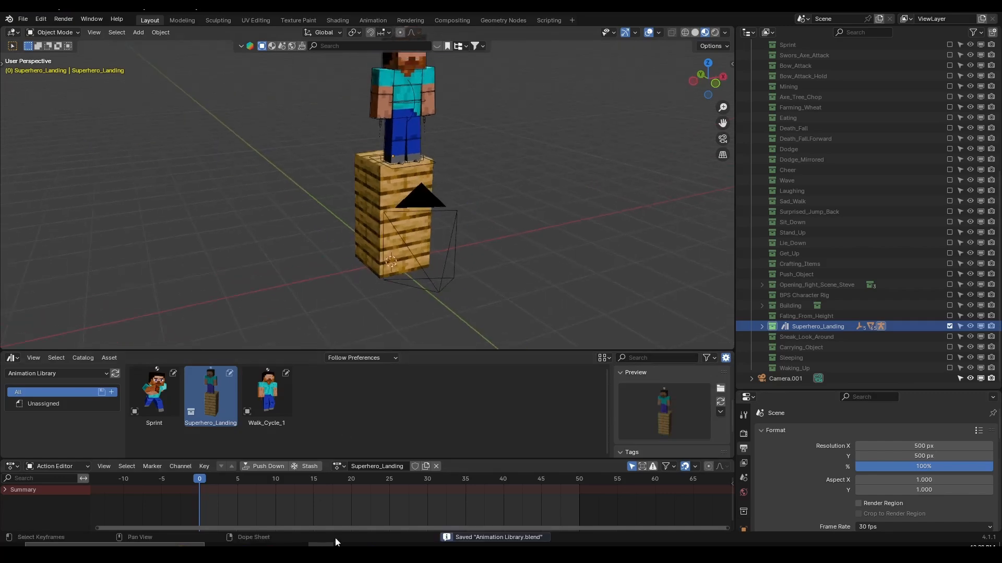
# Step: Launch another Blender 4.1 window and place the Superhero_Landing asset in the character scene beside the existing rig
pyautogui.rightClick(320, 545)
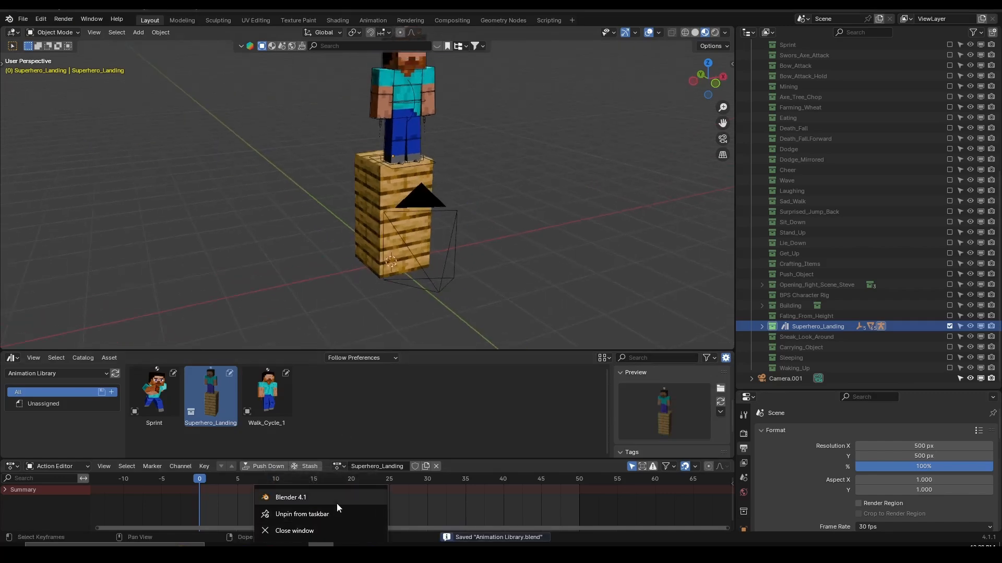
pyautogui.click(336, 504)
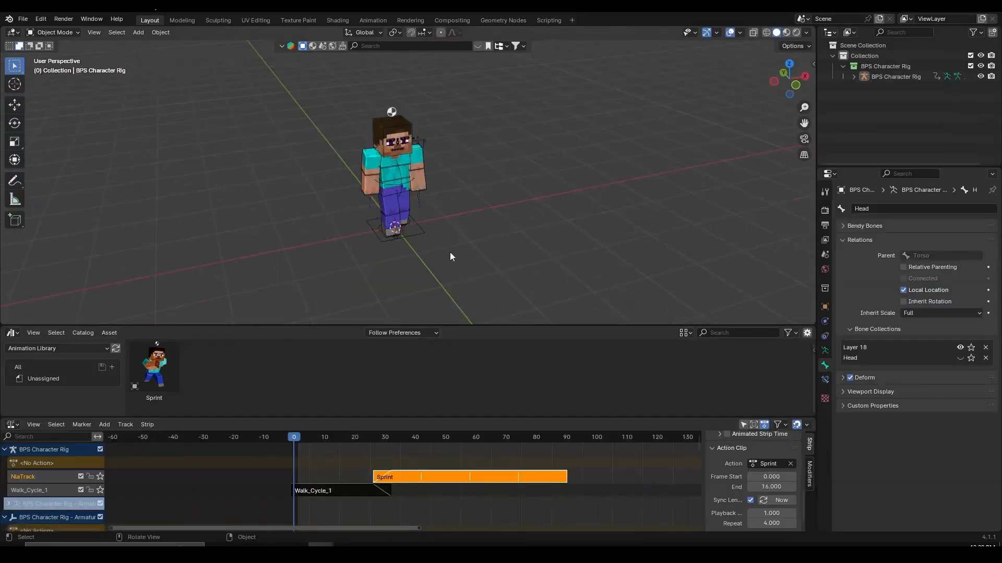
pyautogui.click(54, 366)
pyautogui.moveTo(308, 266); pyautogui.dragTo(464, 238, button='middle')
pyautogui.moveTo(226, 365); pyautogui.dragTo(553, 254)
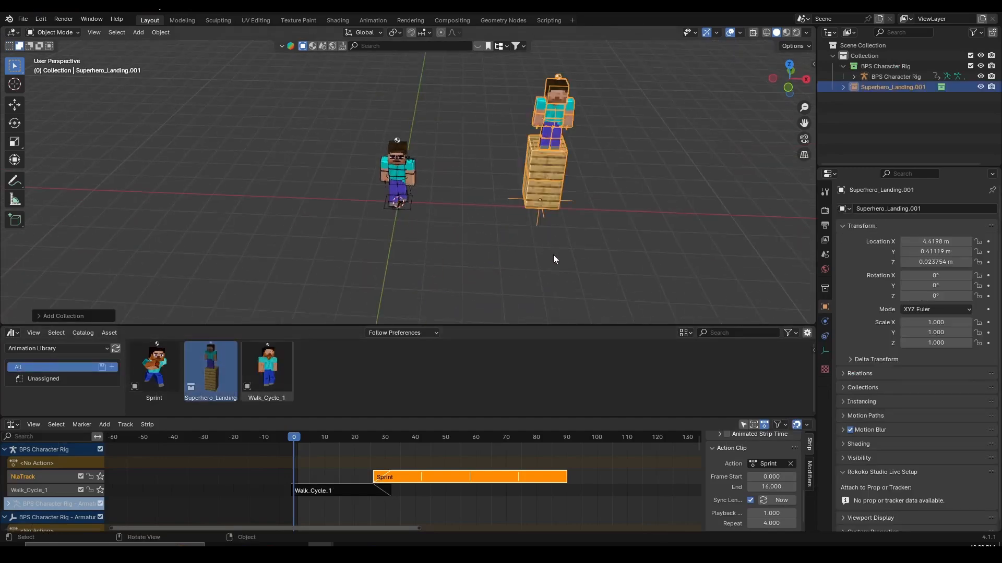
pyautogui.moveTo(553, 254); pyautogui.dragTo(558, 218, button='middle')
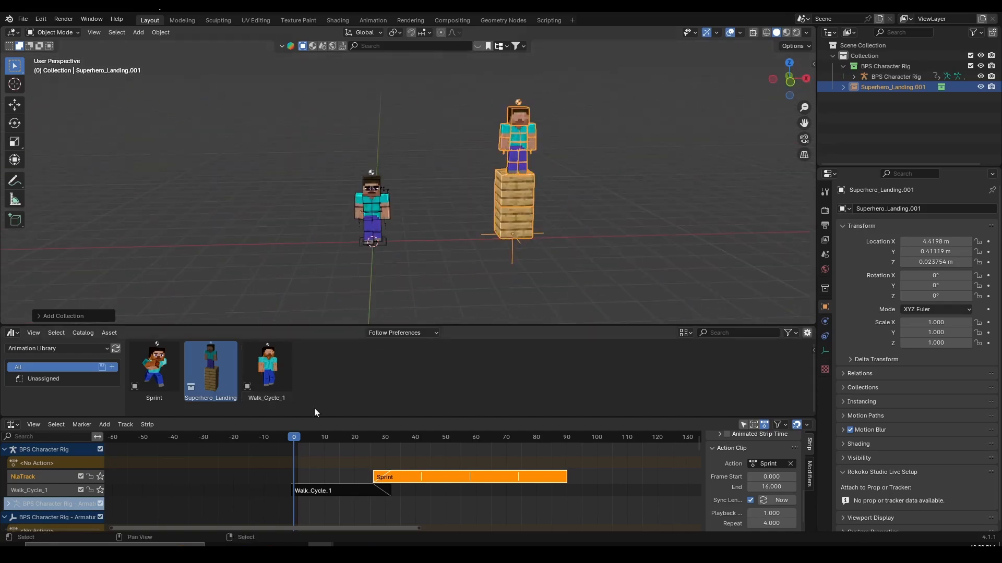
# Step: Change the Nonlinear Animation editor to the Action Editor and assign the Superhero_Landing action to the added collection instance
pyautogui.click(12, 425)
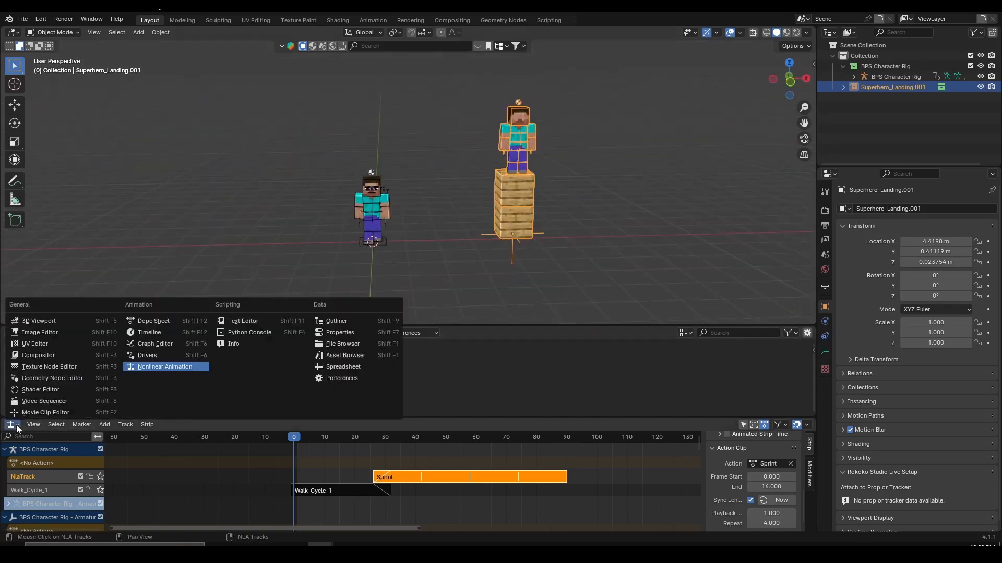
pyautogui.click(154, 323)
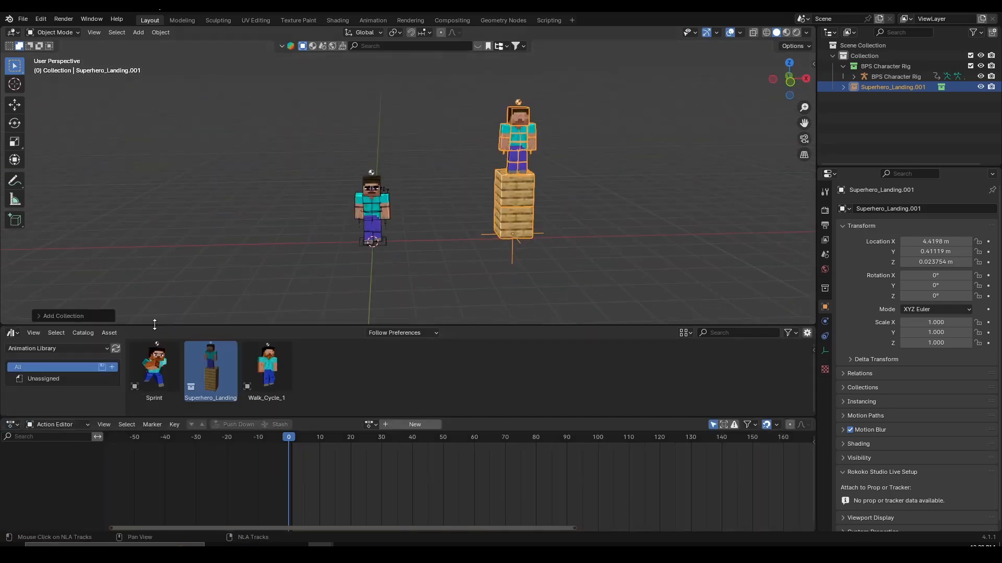
pyautogui.click(371, 425)
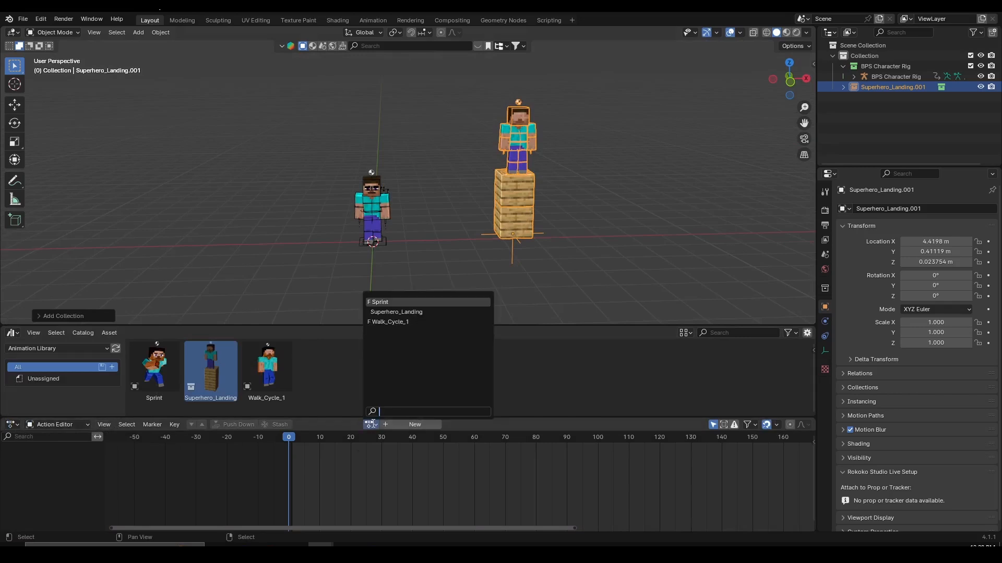
pyautogui.click(435, 312)
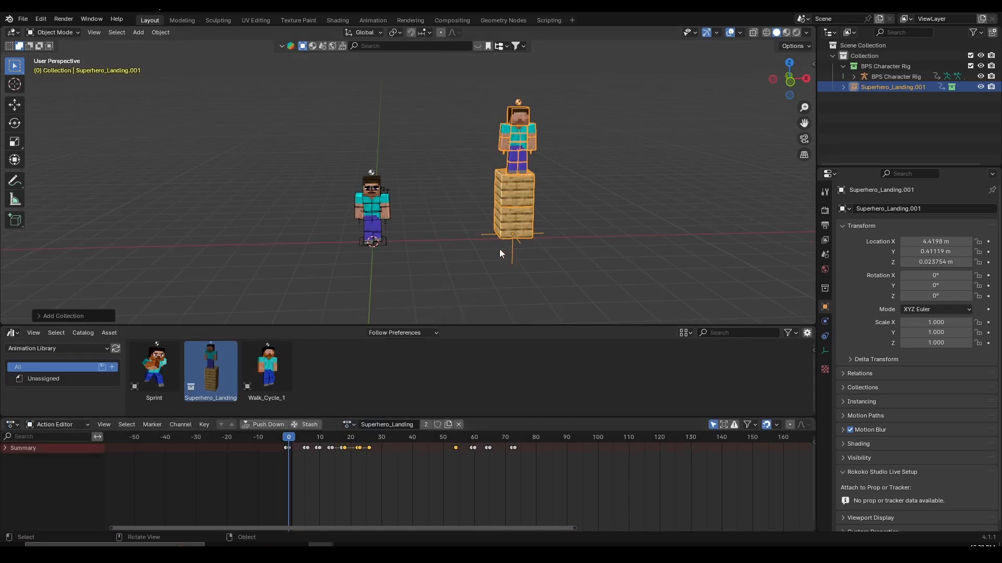
# Step: Enable a fake user for the Superhero_Landing action and delete the Superhero_Landing collection instance from the scene
pyautogui.click(437, 425)
pyautogui.click(587, 209)
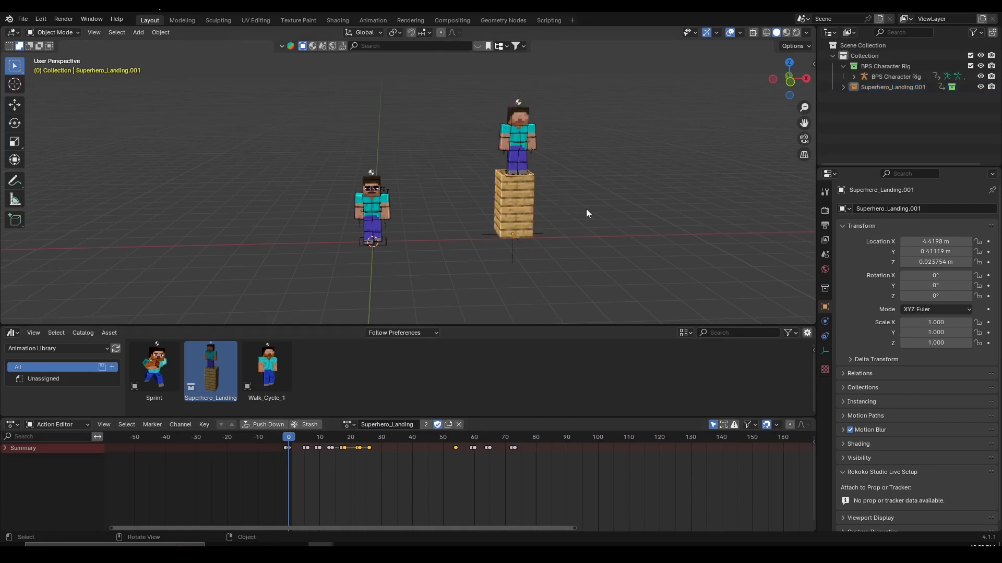
pyautogui.click(530, 184)
pyautogui.moveTo(542, 204); pyautogui.dragTo(578, 204, button='middle')
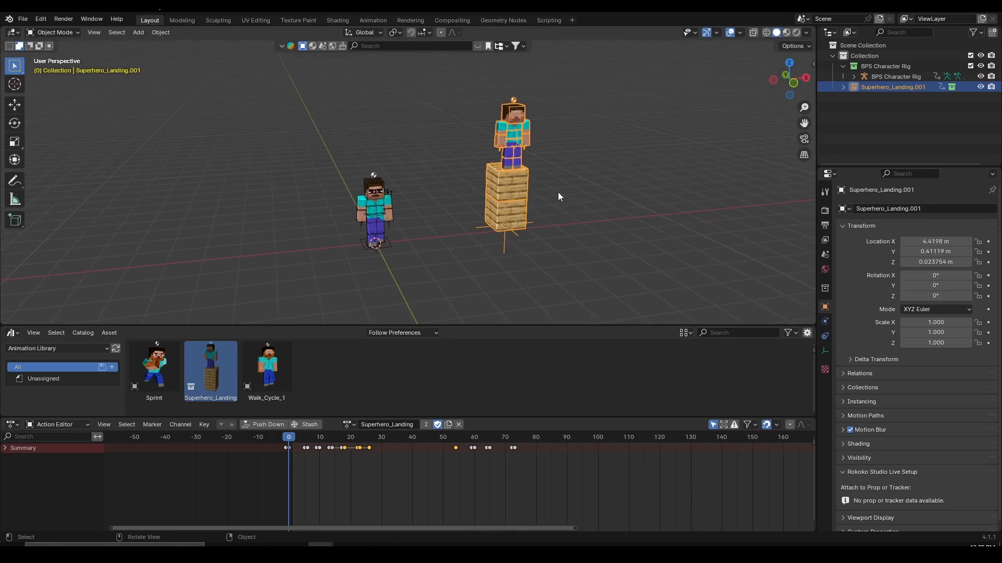
pyautogui.press('x')
pyautogui.click(558, 192)
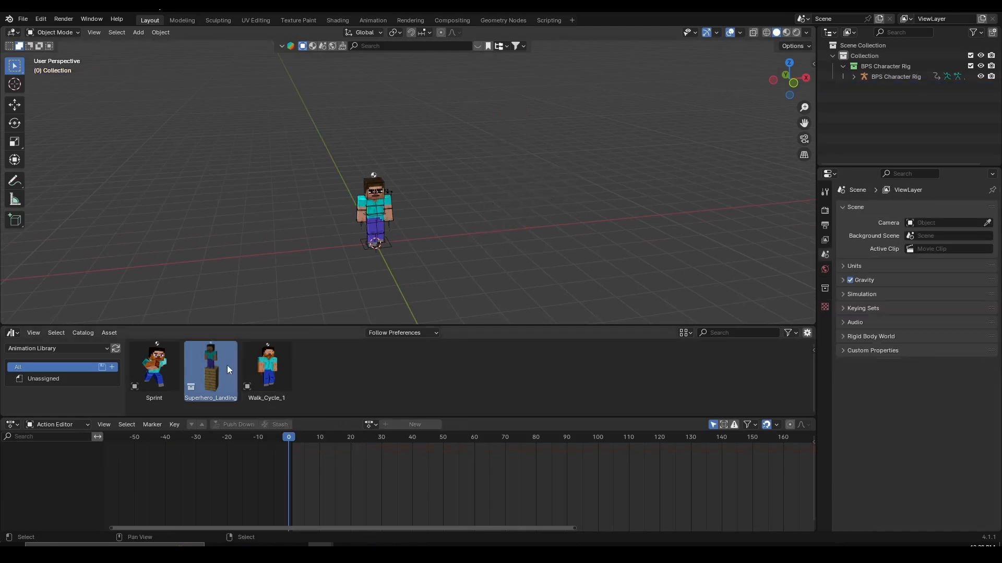
# Step: Try placing the Walk_Cycle_1 and Superhero_Landing assets beside the rig to compare their actions, removing each one again
pyautogui.moveTo(267, 367); pyautogui.dragTo(557, 226)
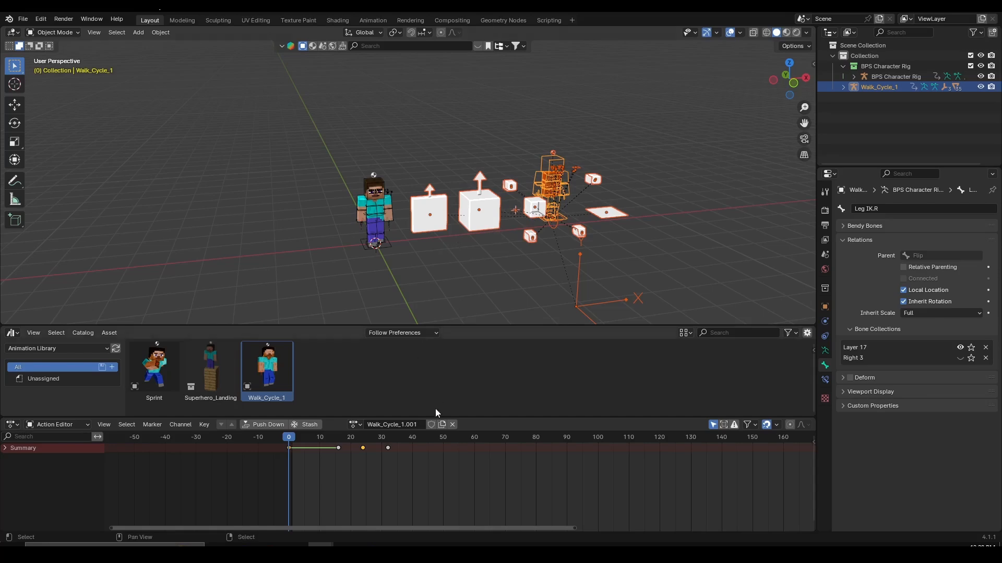
pyautogui.press('x')
pyautogui.click(468, 270)
pyautogui.moveTo(217, 381); pyautogui.dragTo(495, 224)
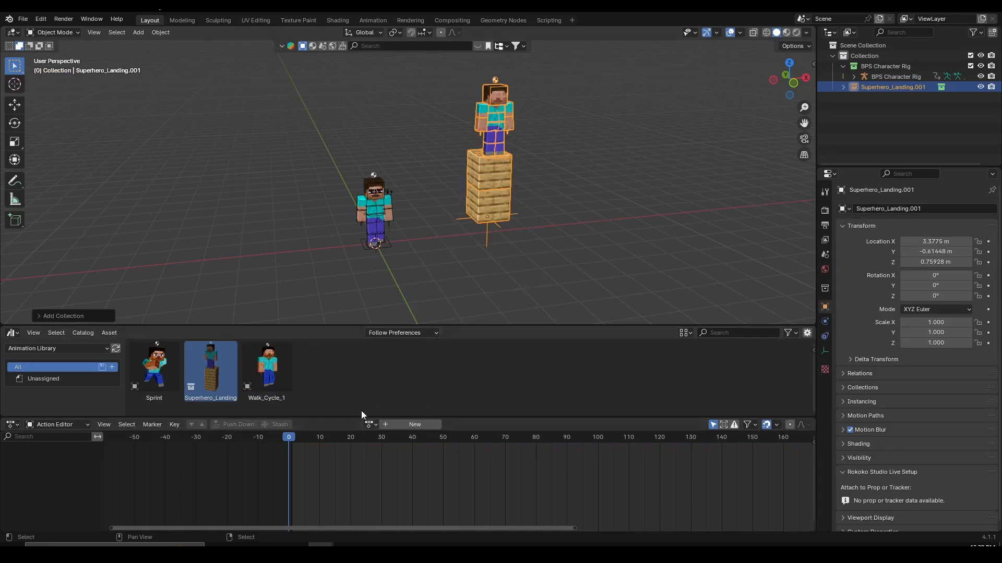
pyautogui.hotkey('ctrl', 'z')
pyautogui.click(268, 369)
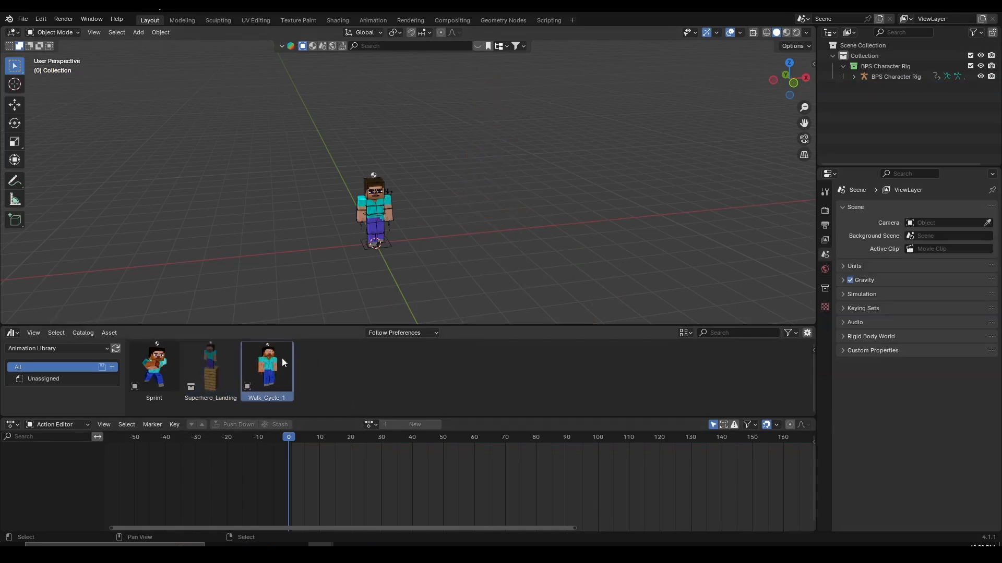
pyautogui.click(882, 76)
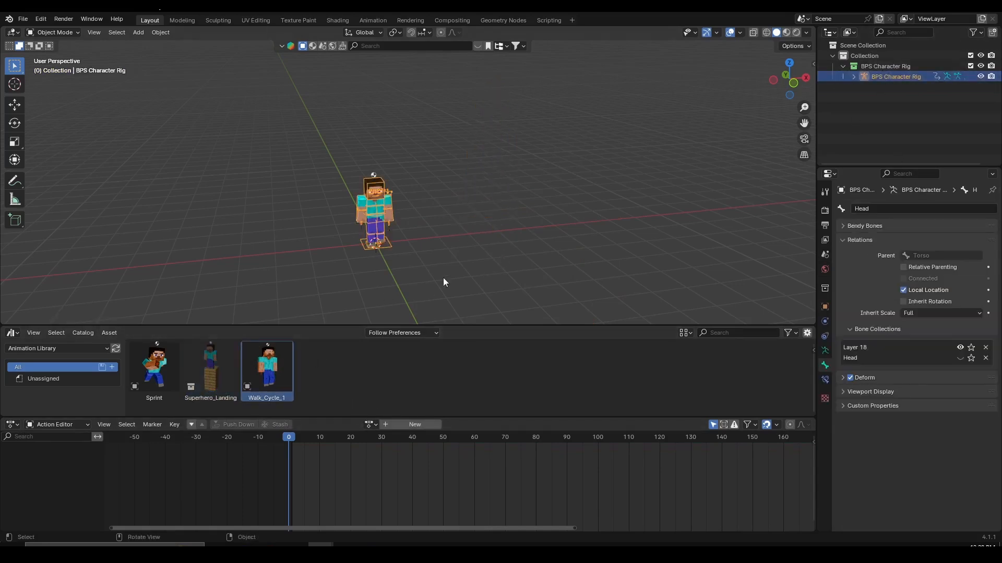
pyautogui.moveTo(278, 365); pyautogui.dragTo(617, 204)
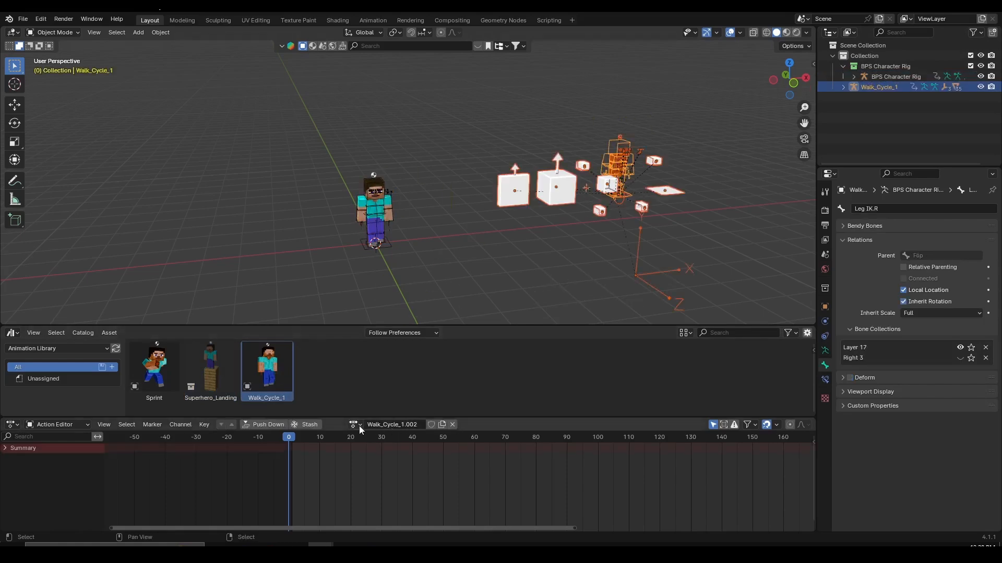
pyautogui.hotkey('ctrl', 'z')
# Step: Try assigning the linked Superhero_Landing action to a newly placed Superhero_Landing instance and delete the instance
pyautogui.moveTo(213, 375); pyautogui.dragTo(464, 222)
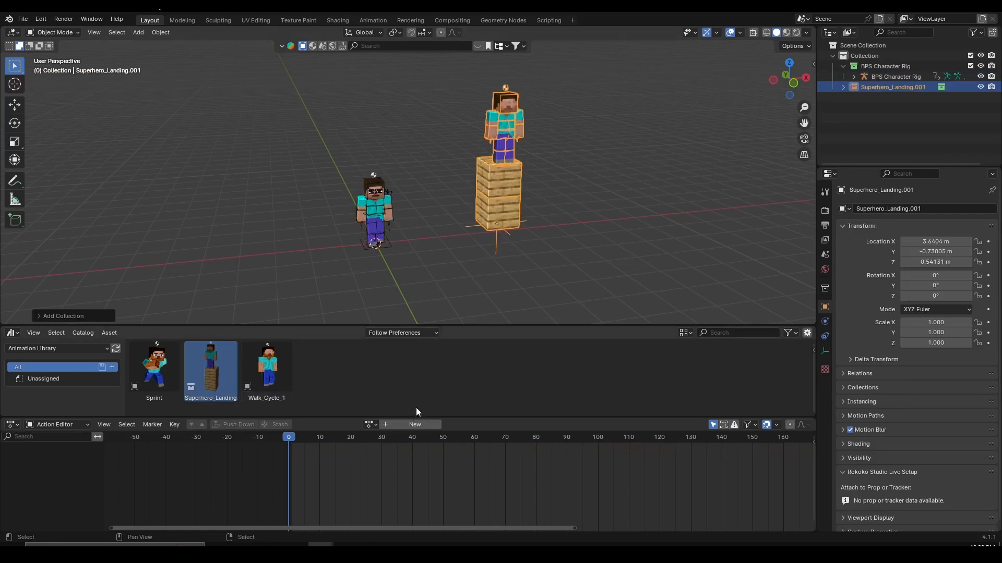
pyautogui.click(371, 424)
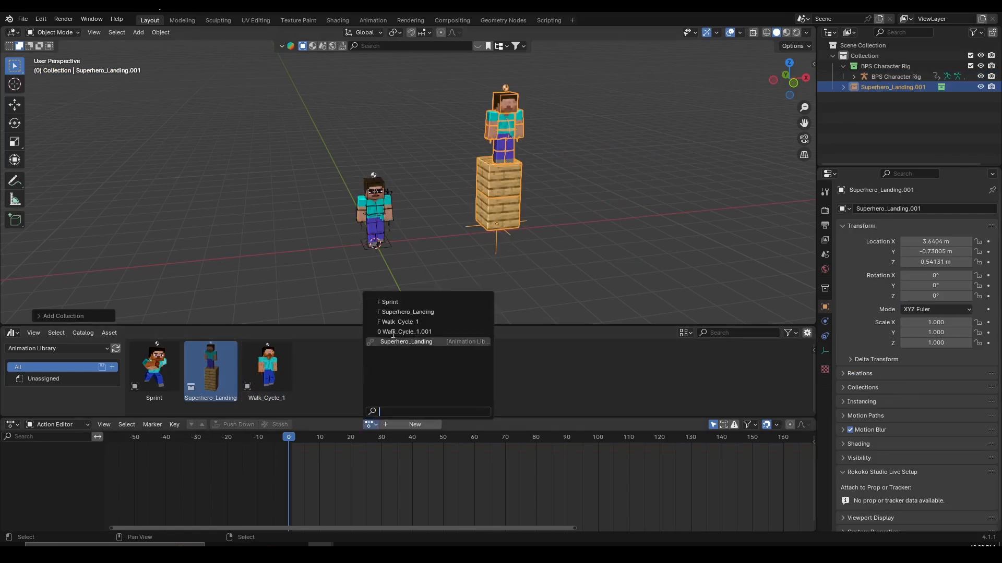
pyautogui.click(427, 339)
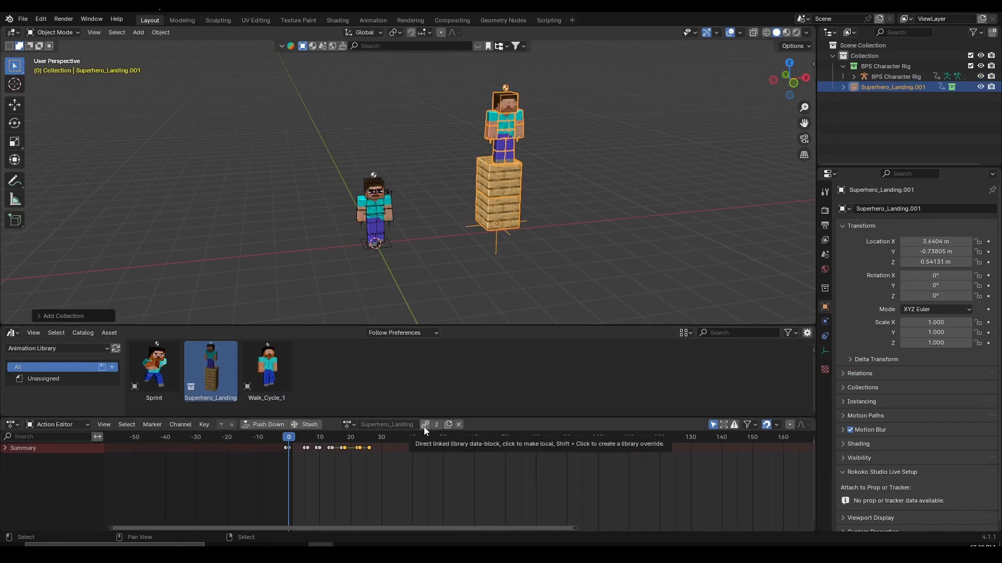
pyautogui.press('Delete')
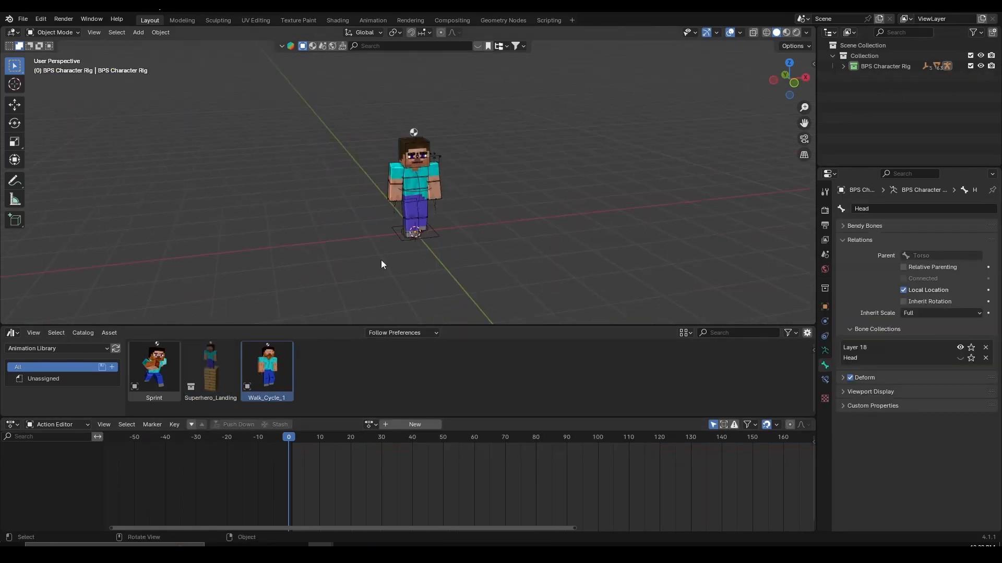
pyautogui.click(218, 370)
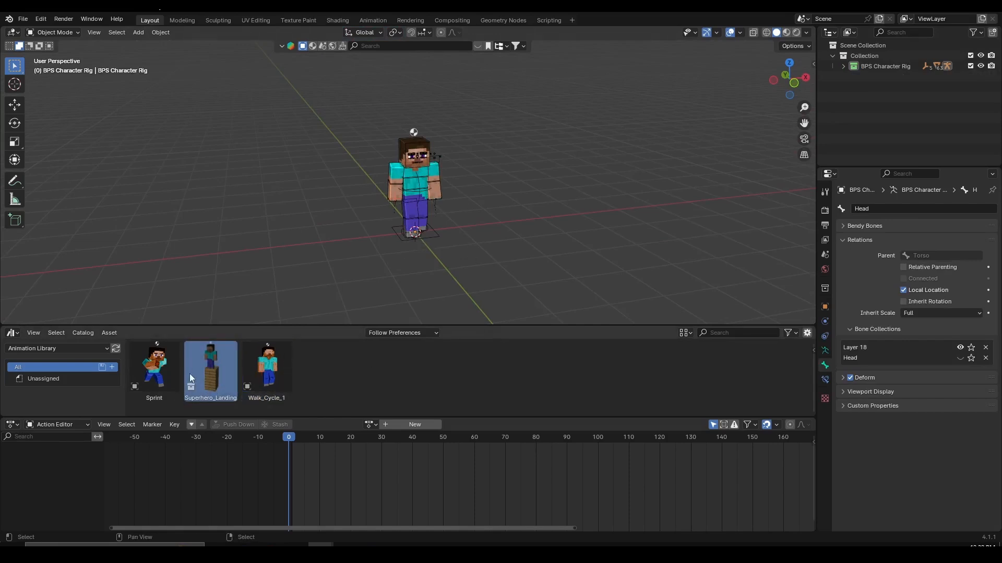
pyautogui.moveTo(485, 206)
pyautogui.mouseDown(button='middle')
pyautogui.moveTo(506, 209)
pyautogui.moveTo(468, 218)
pyautogui.moveTo(486, 211)
pyautogui.moveTo(484, 231)
pyautogui.moveTo(490, 220)
pyautogui.mouseUp(button='middle')
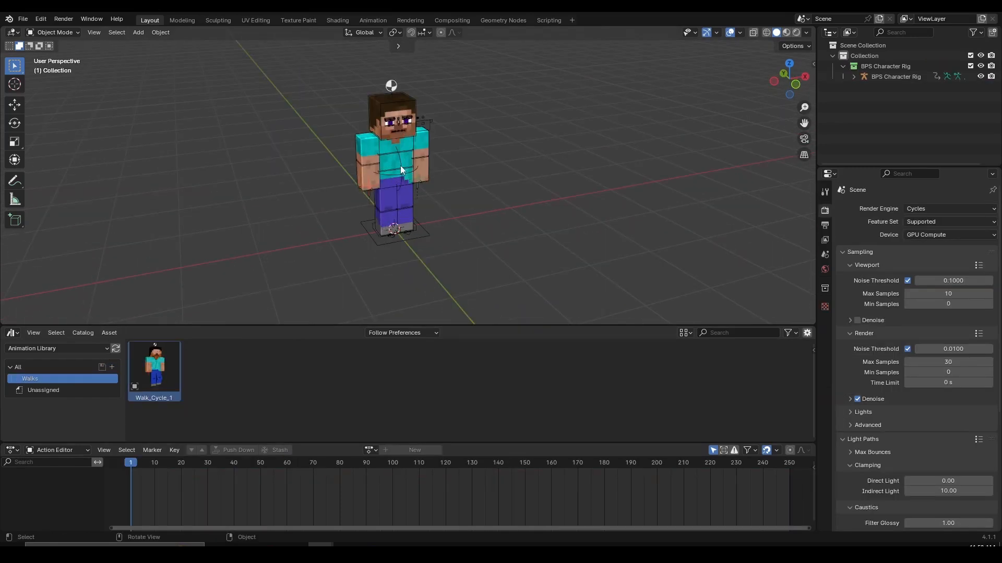
# Step: Select the BPS Character Rig, go to frame 0 and assign the Walk_Cycle_1 action to the rig
pyautogui.click(400, 165)
pyautogui.moveTo(400, 165); pyautogui.dragTo(423, 199, button='middle')
pyautogui.press('space')
pyautogui.moveTo(232, 504); pyautogui.dragTo(325, 496, button='middle')
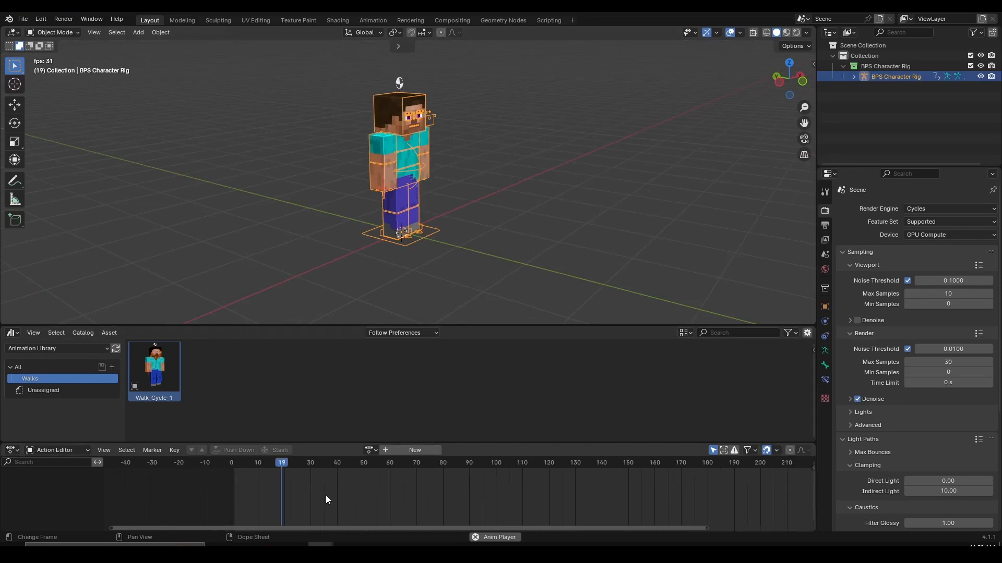
pyautogui.scroll(5, 325, 495)
pyautogui.press('space')
pyautogui.moveTo(167, 464); pyautogui.dragTo(813, 468)
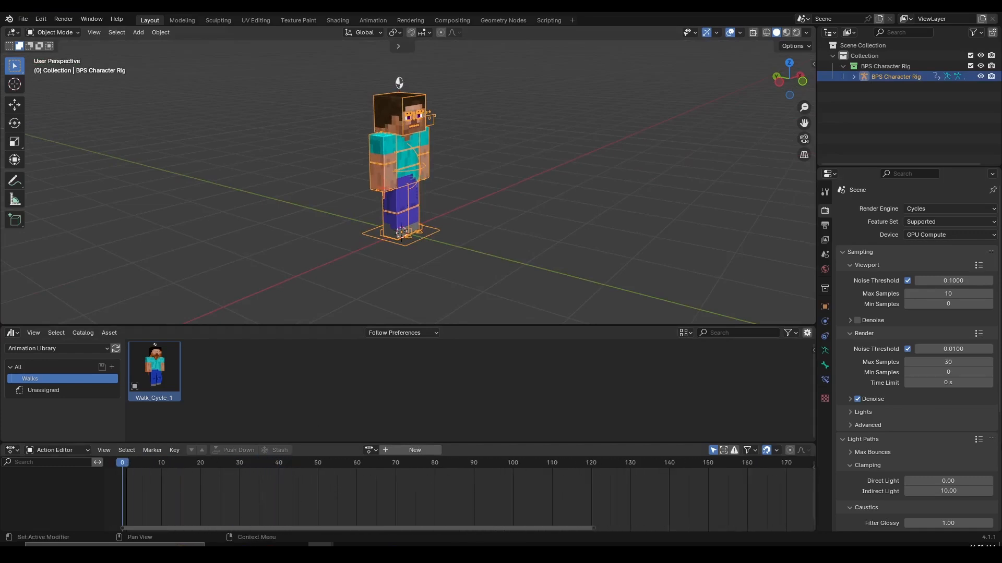
pyautogui.click(370, 451)
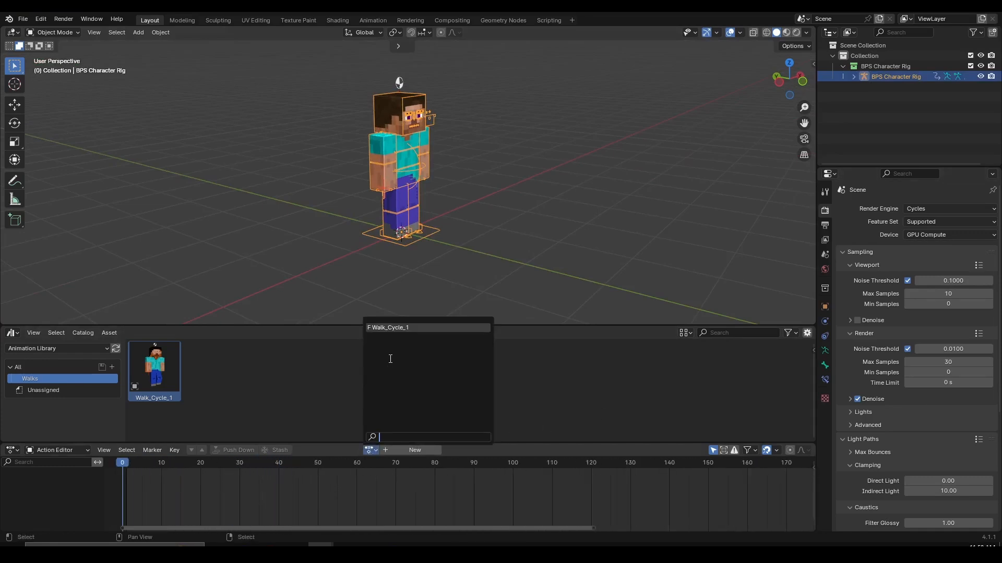
pyautogui.click(389, 328)
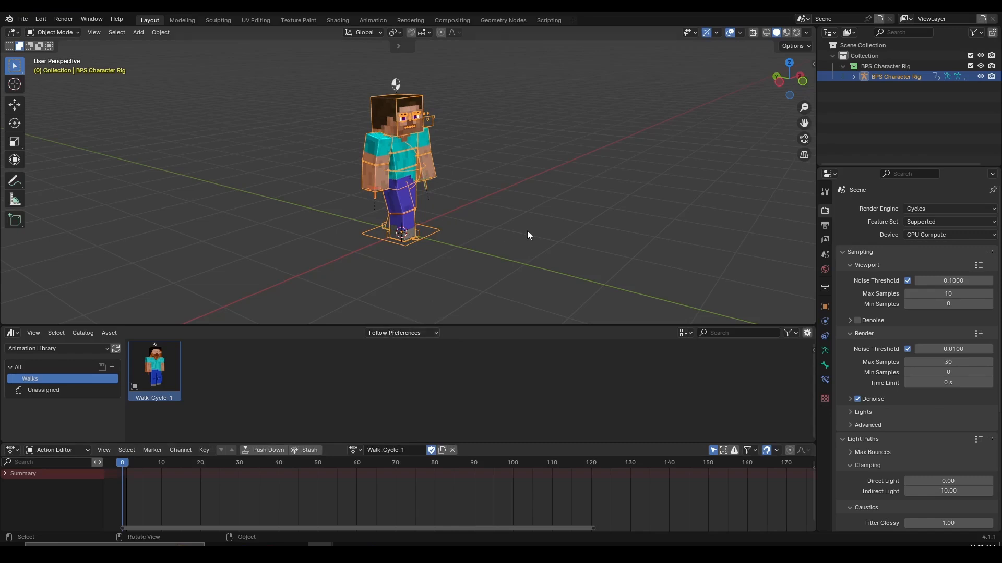
# Step: Play the Walk_Cycle_1 action on the rig and go to frame 2 to inspect the head
pyautogui.press('space')
pyautogui.moveTo(527, 230); pyautogui.dragTo(426, 226, button='middle')
pyautogui.press('space')
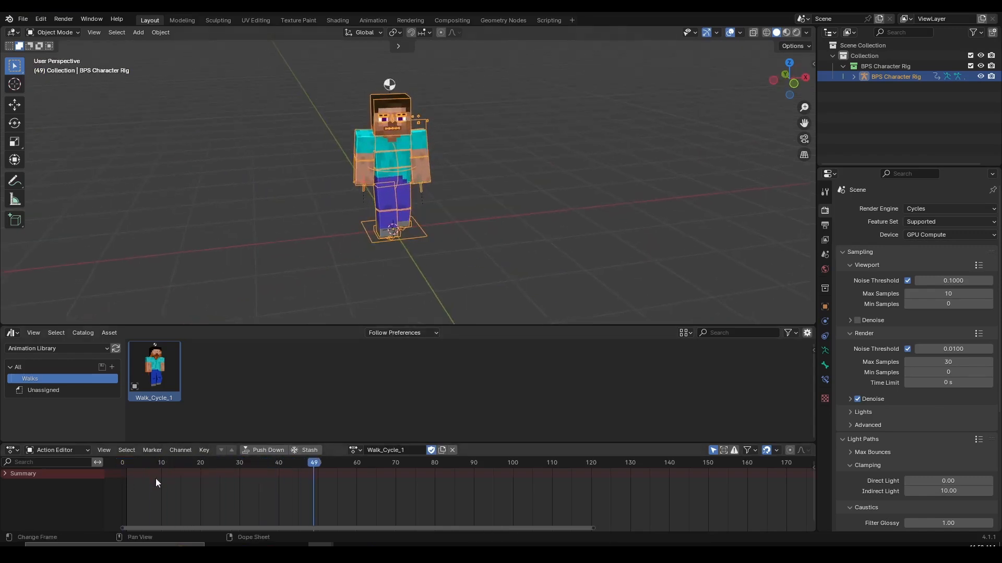
pyautogui.moveTo(155, 478); pyautogui.dragTo(268, 518, button='middle')
pyautogui.scroll(2, 159, 461)
pyautogui.moveTo(148, 462); pyautogui.dragTo(151, 483)
pyautogui.scroll(3, 483, 183)
pyautogui.scroll(2, 490, 190)
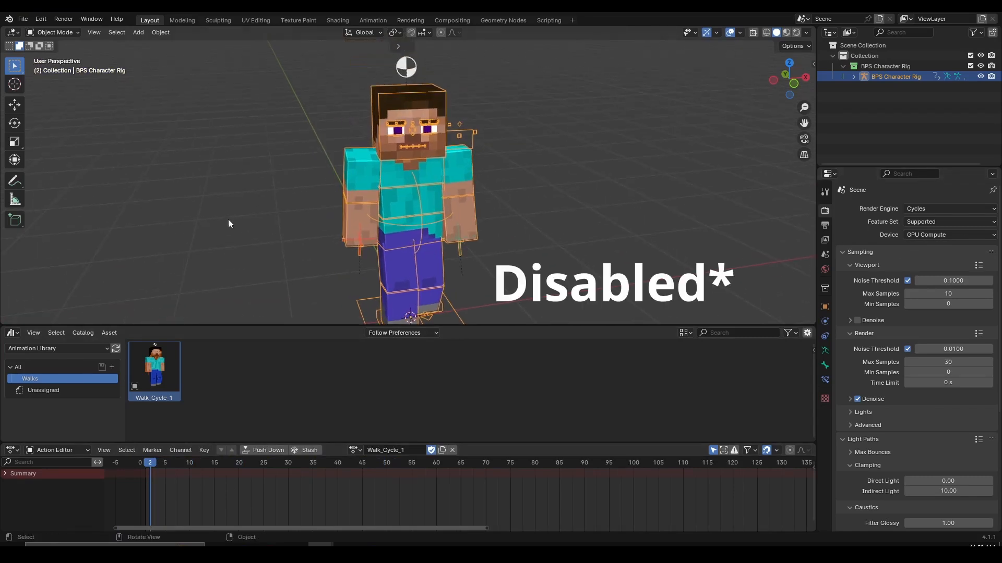
# Step: Switch the rig to Pose Mode and disable Inherit Rotation in the Head bone's relations
pyautogui.scroll(2, 452, 99)
pyautogui.hotkey('ctrl', 'Tab')
pyautogui.click(443, 74)
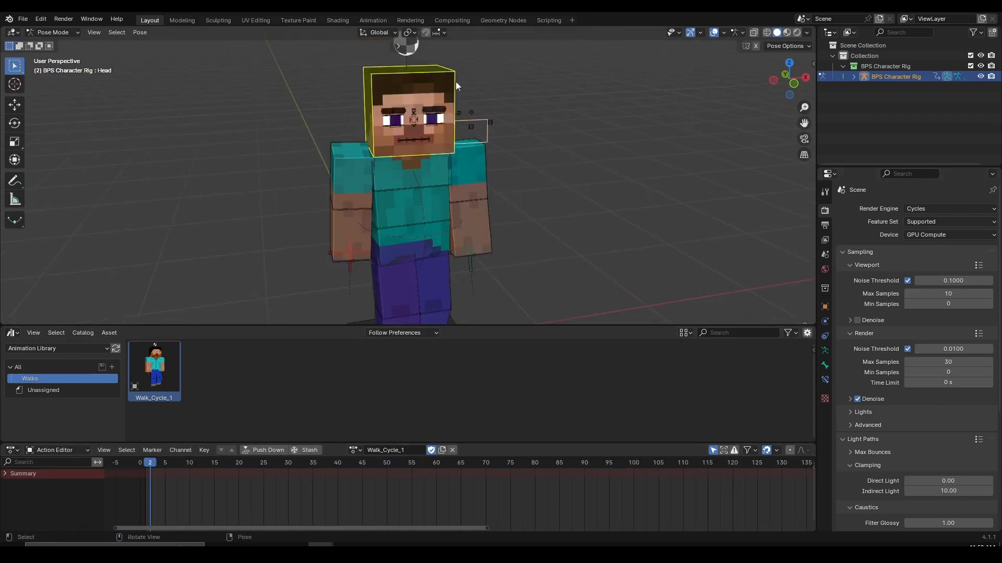
pyautogui.click(823, 366)
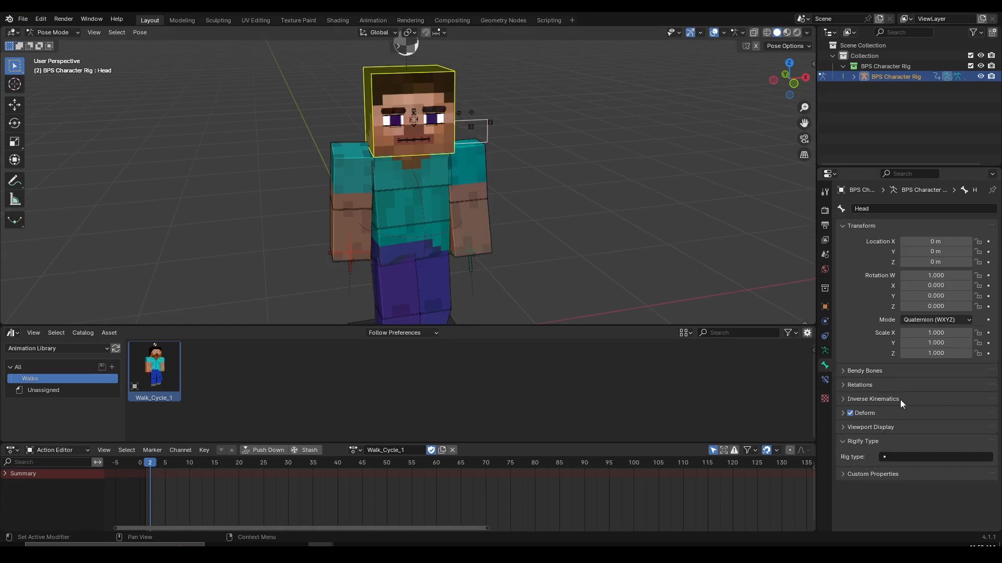
pyautogui.click(865, 385)
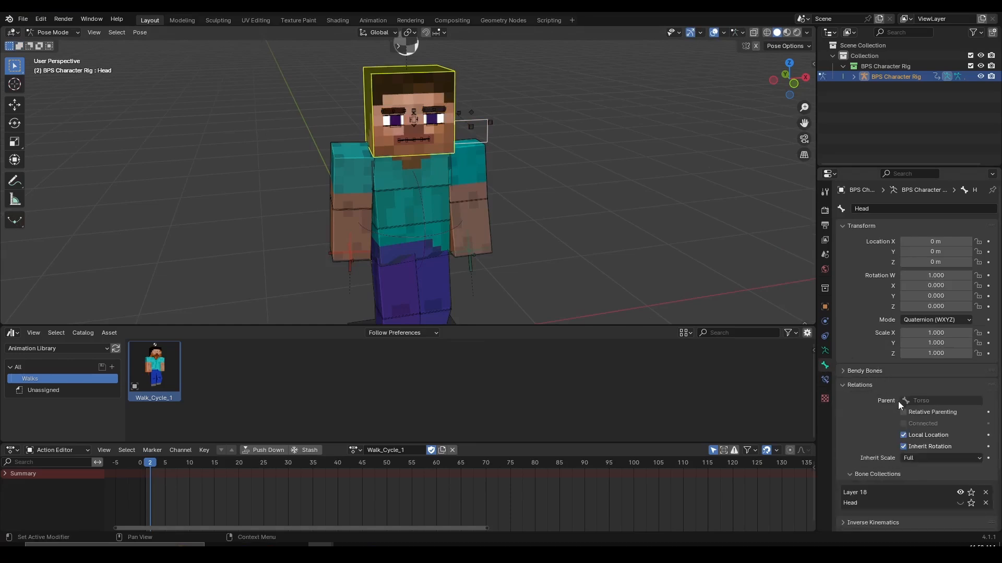
pyautogui.click(903, 447)
# Step: Play the walk cycle from frame 0 and examine the head and body motion from the front and side
pyautogui.moveTo(461, 150)
pyautogui.mouseDown(button='middle')
pyautogui.moveTo(334, 168)
pyautogui.moveTo(482, 160)
pyautogui.moveTo(464, 160)
pyautogui.moveTo(473, 159)
pyautogui.mouseUp(button='middle')
pyautogui.scroll(-3, 483, 160)
pyautogui.scroll(2, 349, 204)
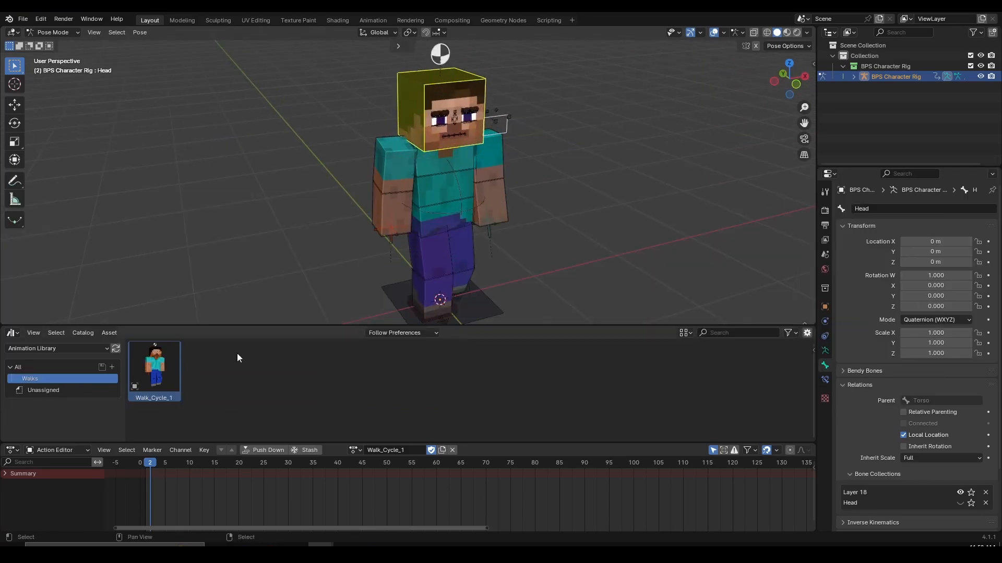
pyautogui.moveTo(271, 511); pyautogui.dragTo(317, 506, button='middle')
pyautogui.moveTo(190, 465); pyautogui.dragTo(181, 465)
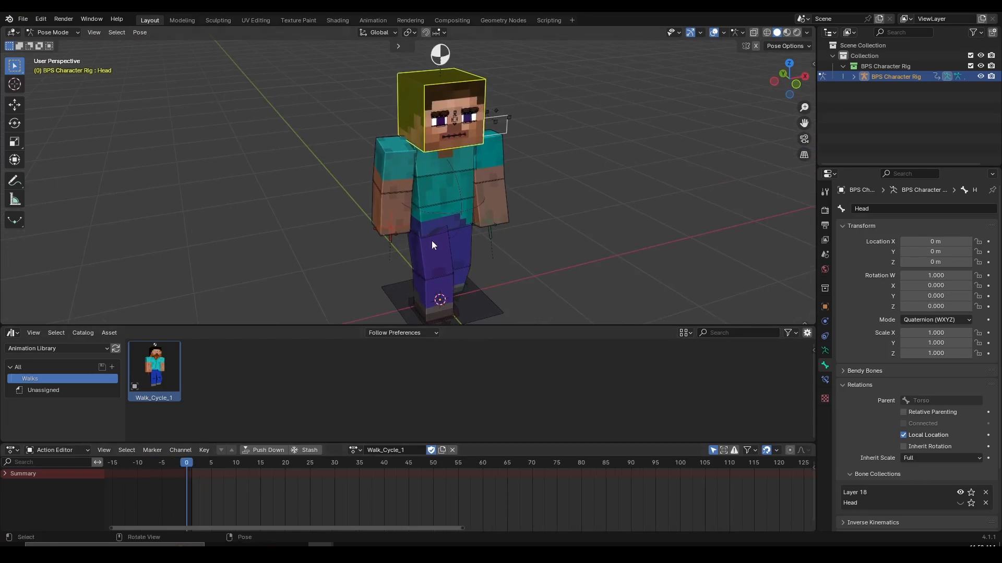
pyautogui.moveTo(431, 240); pyautogui.dragTo(475, 214, button='middle')
pyautogui.press('space')
pyautogui.press('space')
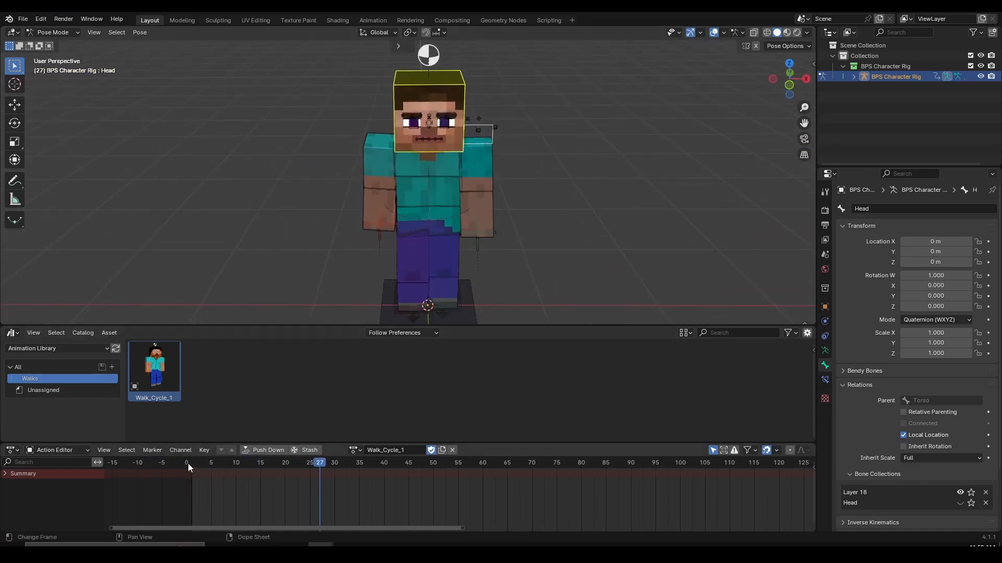
pyautogui.moveTo(188, 463); pyautogui.dragTo(142, 480)
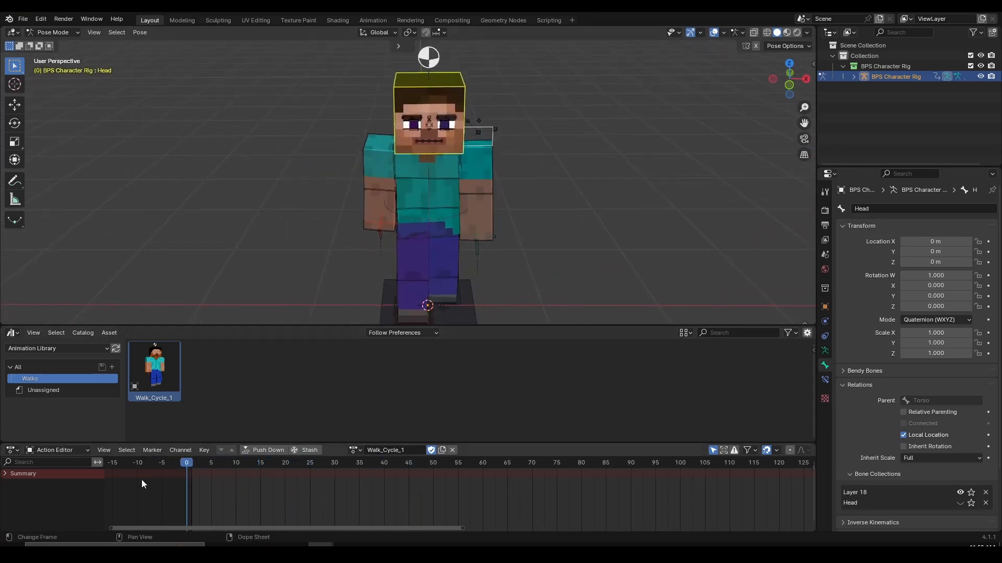
pyautogui.moveTo(412, 186); pyautogui.dragTo(459, 181, button='middle')
pyautogui.press('space')
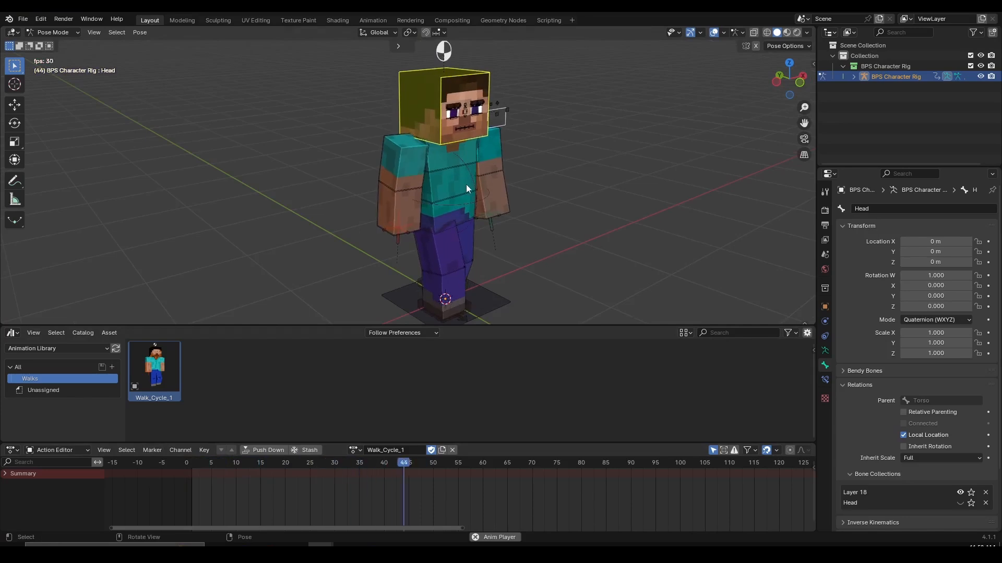
pyautogui.scroll(-2, 315, 465)
pyautogui.press('space')
# Step: Select all the rig's bones, go to frame 2 and make the walk cycle's keyframes cyclic with the F-Modifier extrapolation
pyautogui.scroll(3, 506, 188)
pyautogui.press('a')
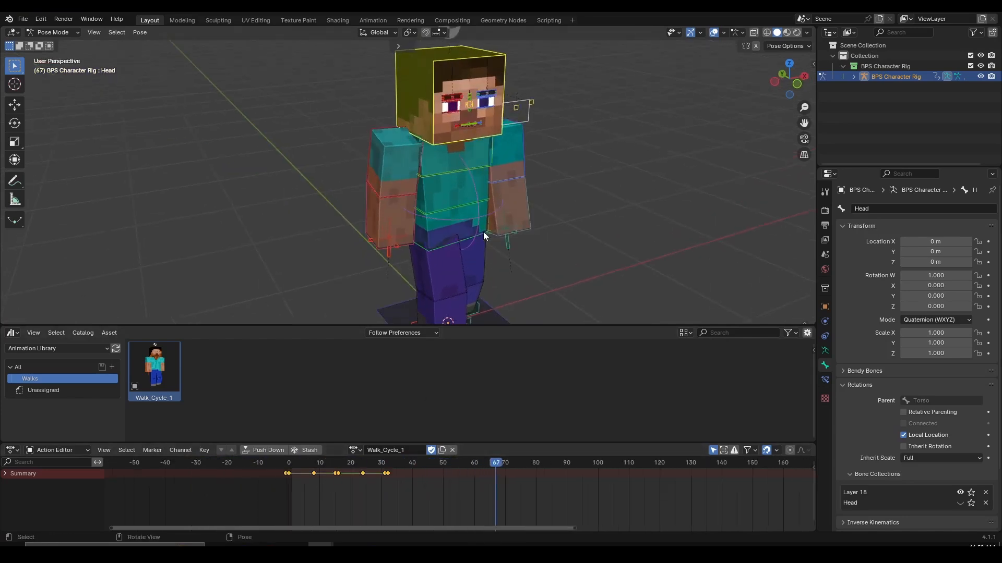
pyautogui.click(295, 481)
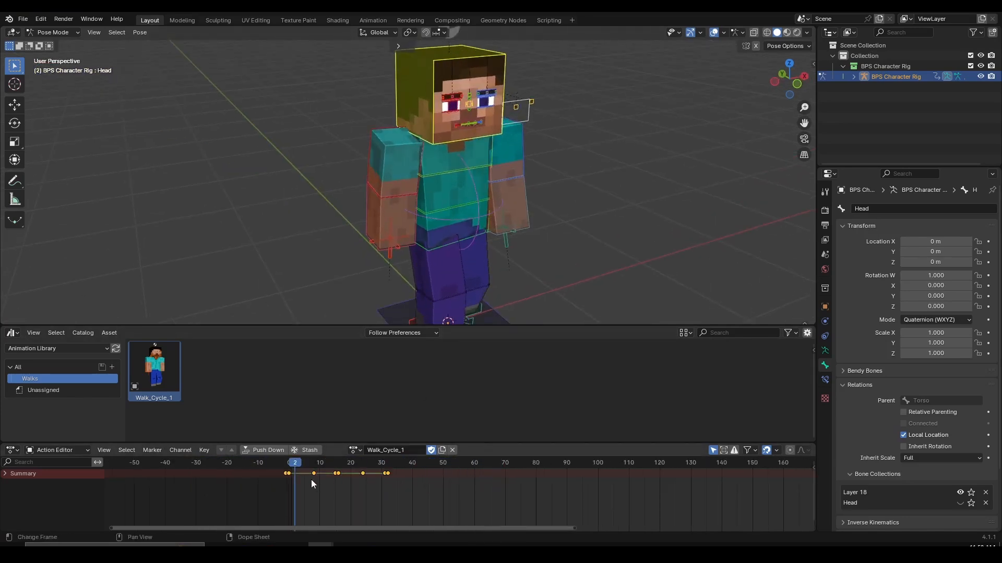
pyautogui.hotkey('shift', 'e')
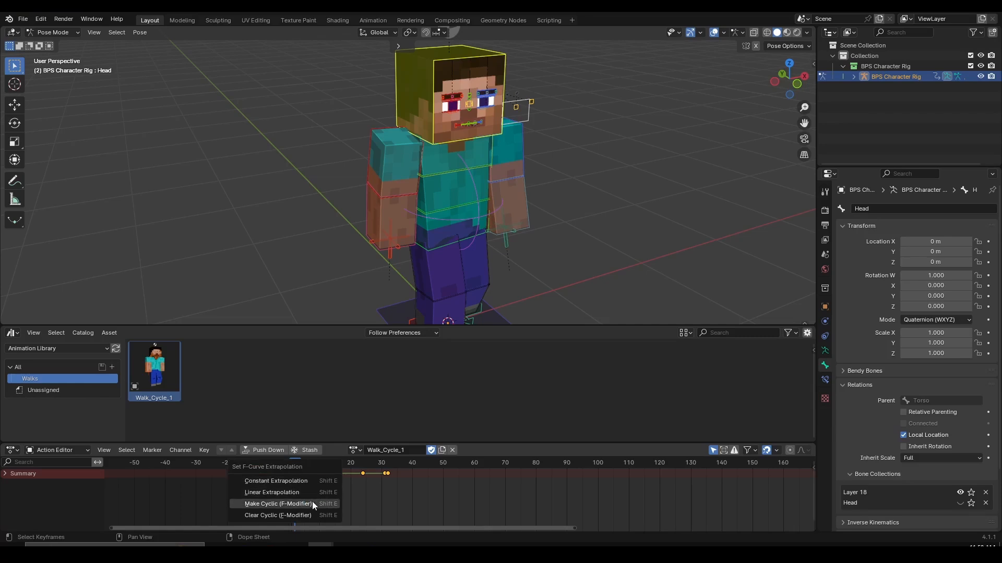
pyautogui.click(312, 502)
# Step: Play the cyclic walk animation and check from several angles whether the motion loops
pyautogui.press('space')
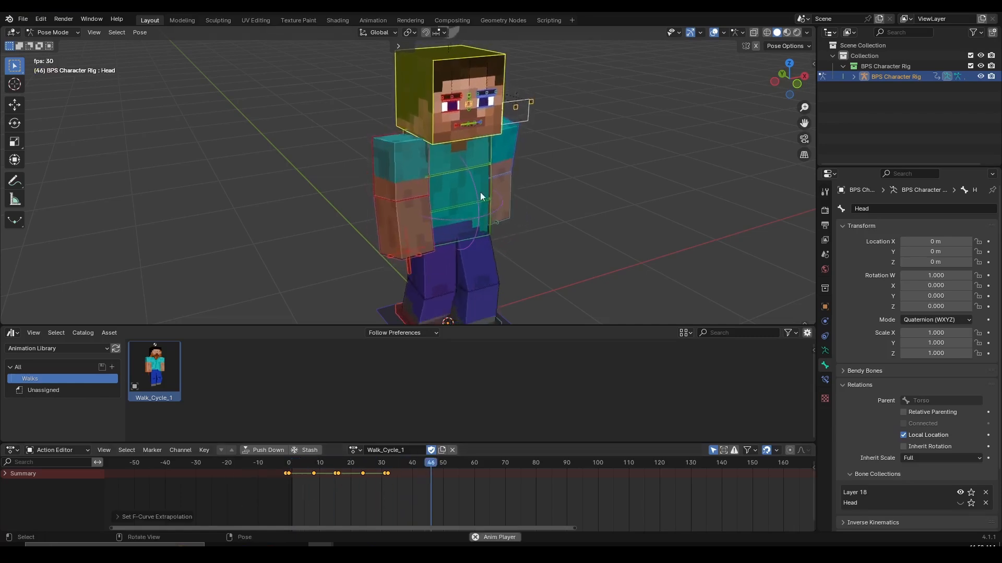
pyautogui.scroll(-3, 480, 192)
pyautogui.moveTo(511, 166); pyautogui.dragTo(462, 162, button='middle')
pyautogui.press('Escape')
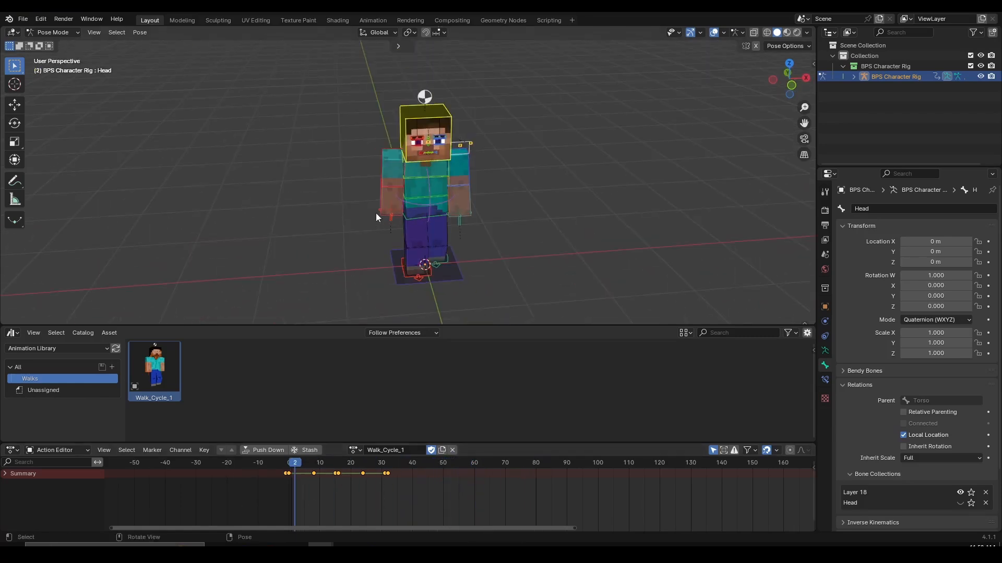
pyautogui.moveTo(396, 211); pyautogui.dragTo(418, 214, button='middle')
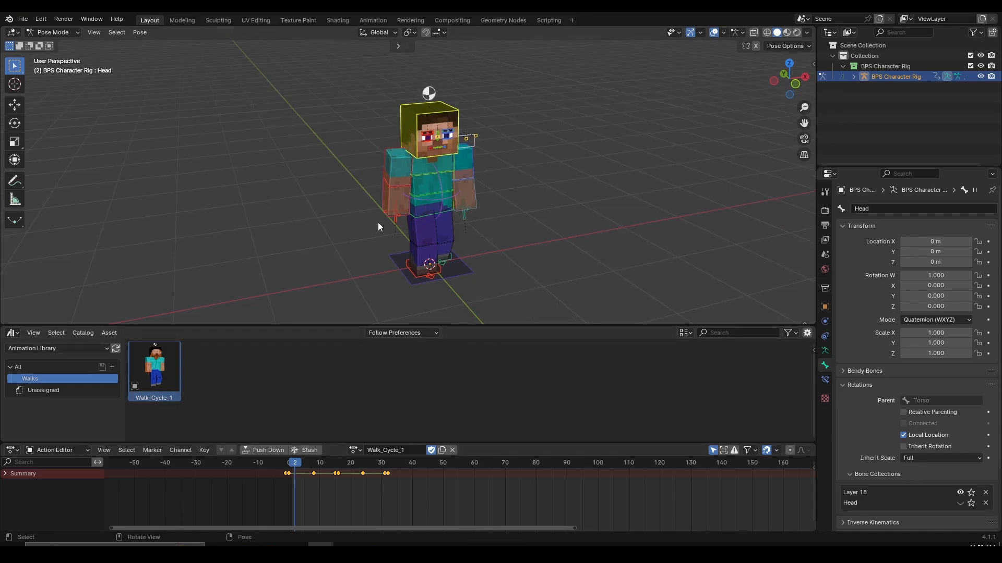
pyautogui.press('space')
pyautogui.press('space')
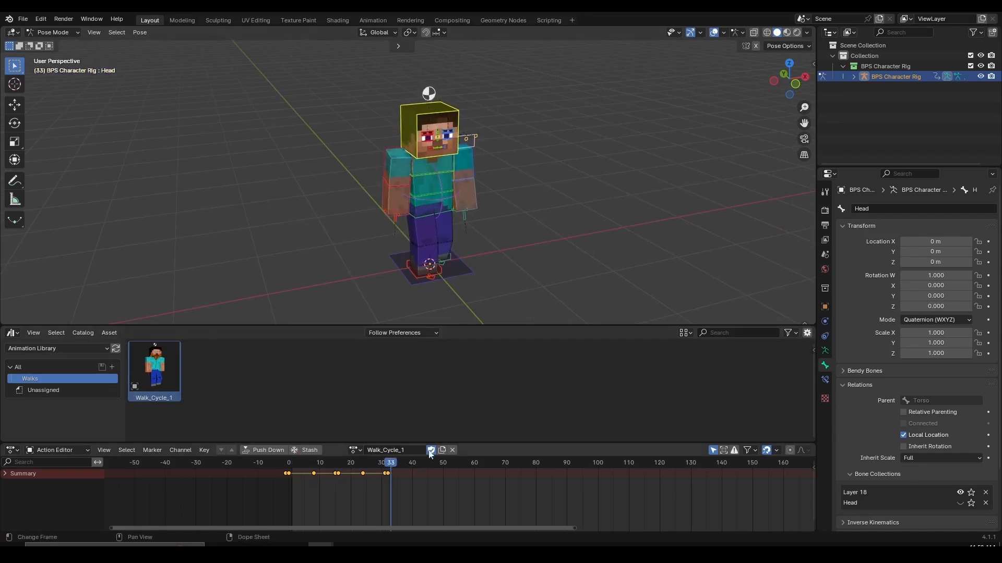
# Step: Return the rig to Object Mode, deselect everything and play the walk cycle while viewing it from another angle
pyautogui.hotkey('ctrl', 'Tab')
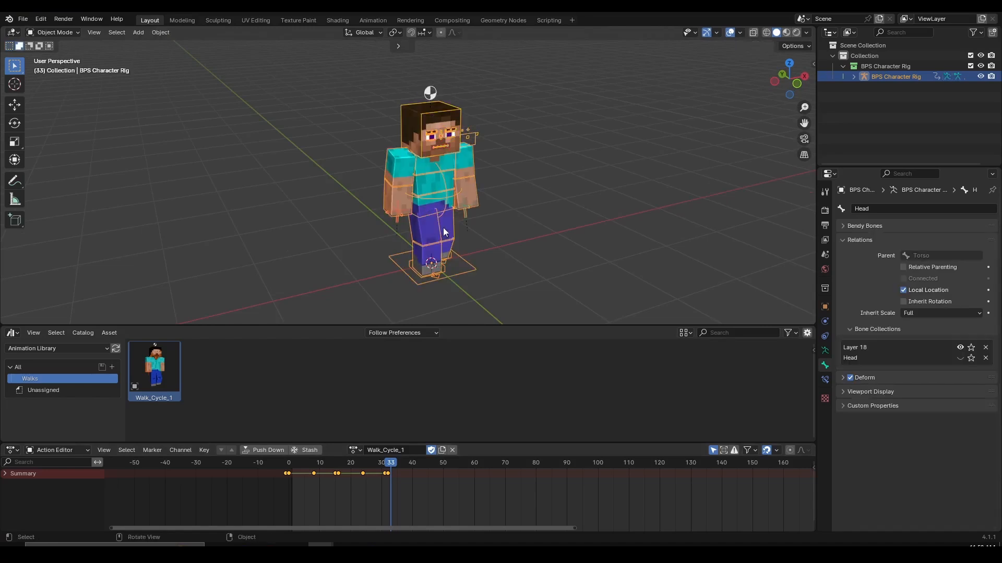
pyautogui.hotkey('alt', 'a')
pyautogui.press('space')
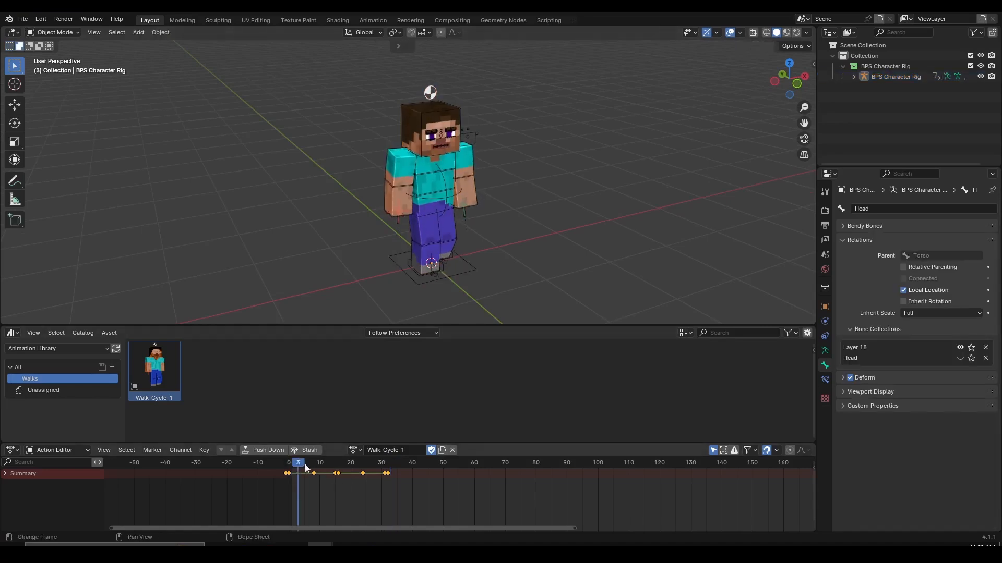
pyautogui.moveTo(466, 186); pyautogui.dragTo(517, 182, button='middle')
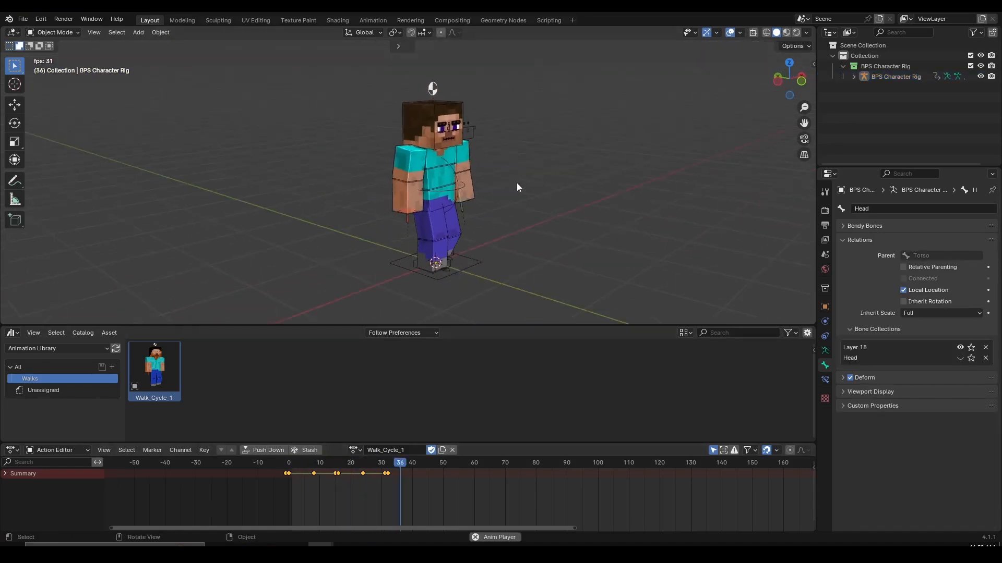
pyautogui.press('space')
# Step: Switch to the Animation Library file, add a catalog named Runs and save the file
pyautogui.moveTo(323, 545)
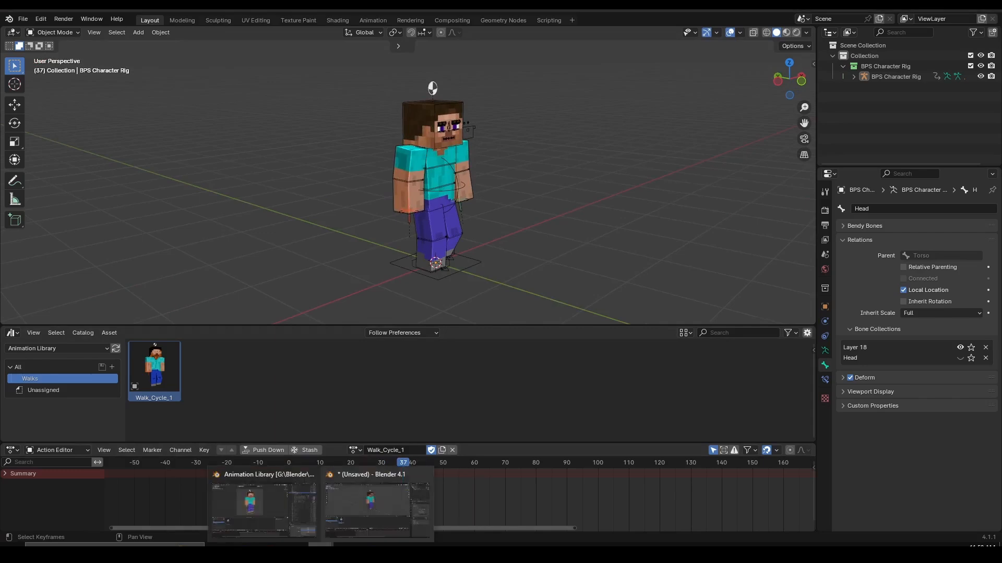
pyautogui.click(271, 507)
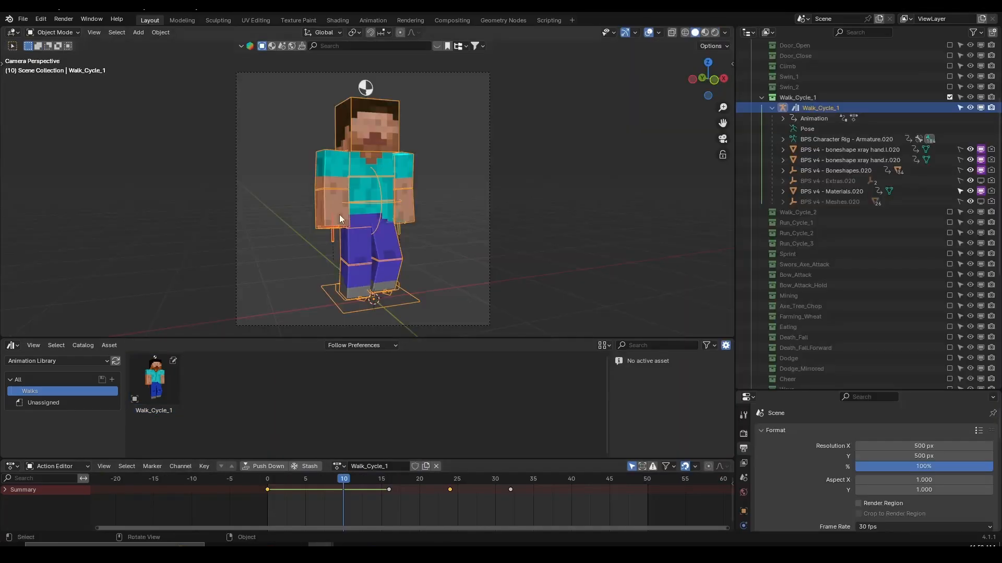
pyautogui.click(112, 379)
pyautogui.doubleClick(46, 391)
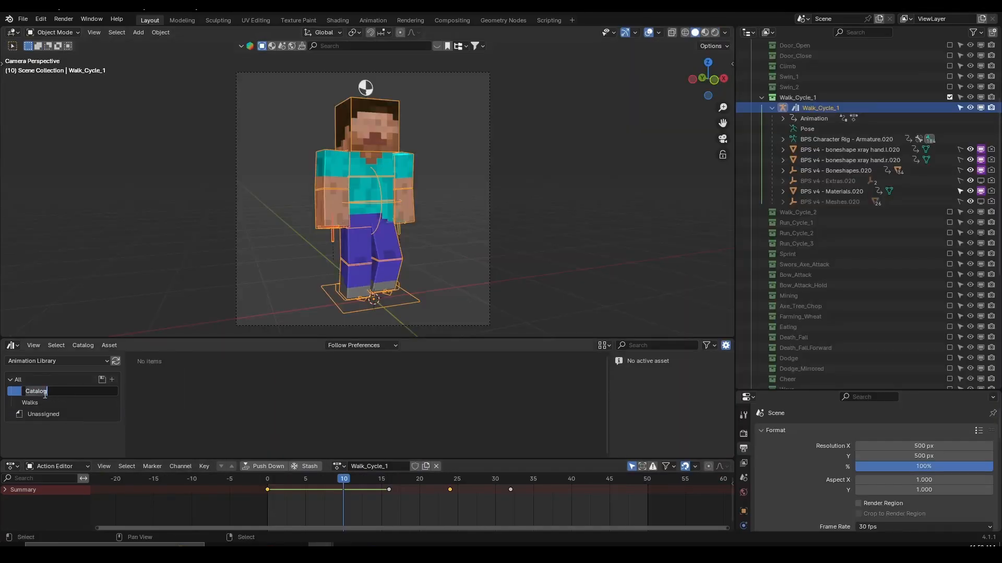
pyautogui.write('Runs')
pyautogui.press('Return')
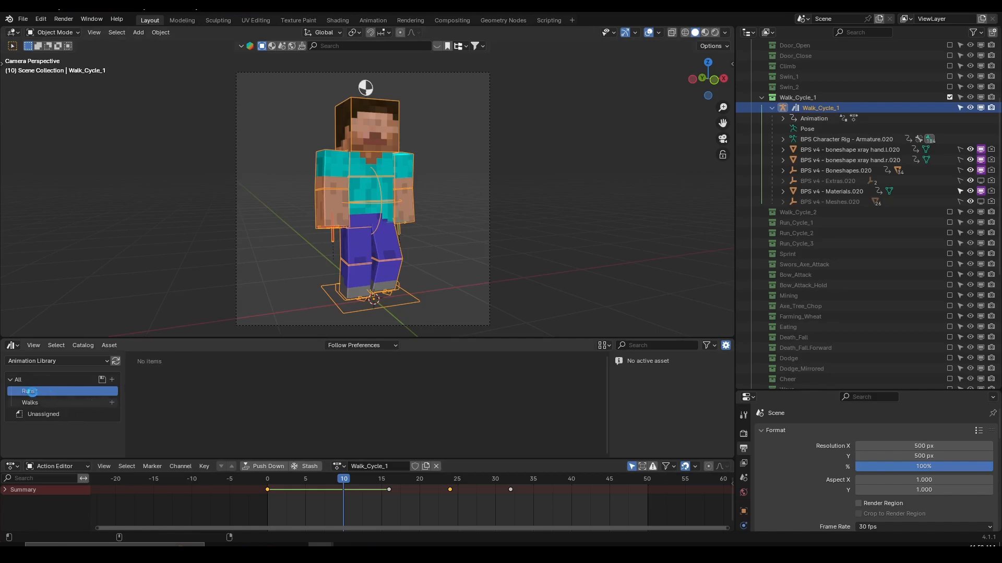
pyautogui.hotkey('ctrl', 's')
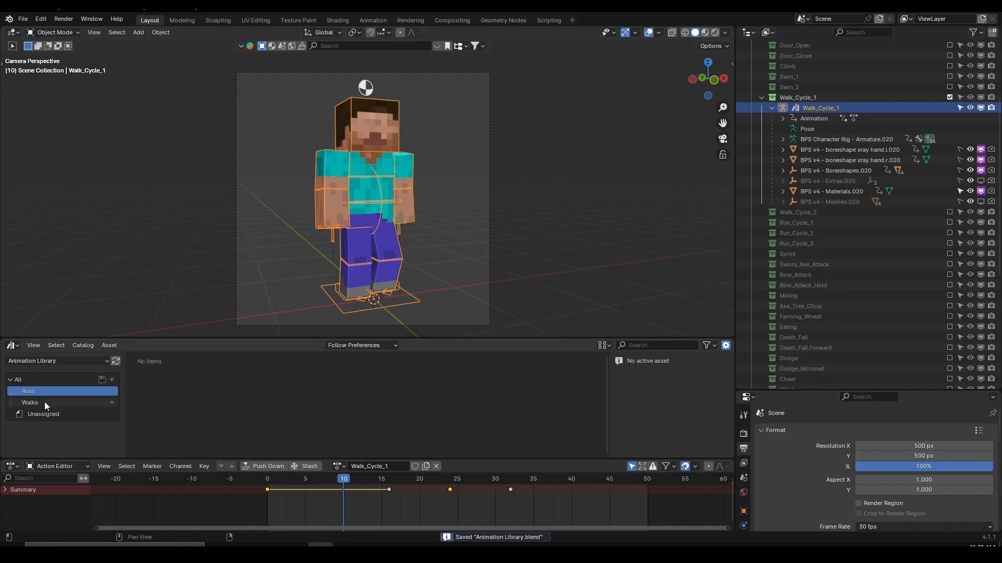
# Step: Exclude the Walk_Cycle_1 collection from the view layer, enable the Sprint collection and preview its animation
pyautogui.click(769, 98)
pyautogui.click(763, 98)
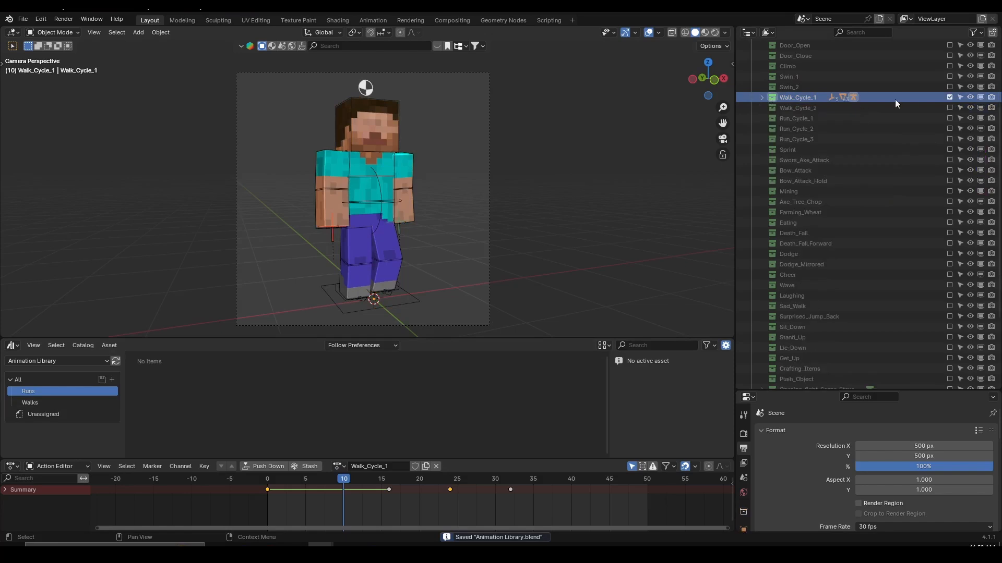
pyautogui.click(949, 97)
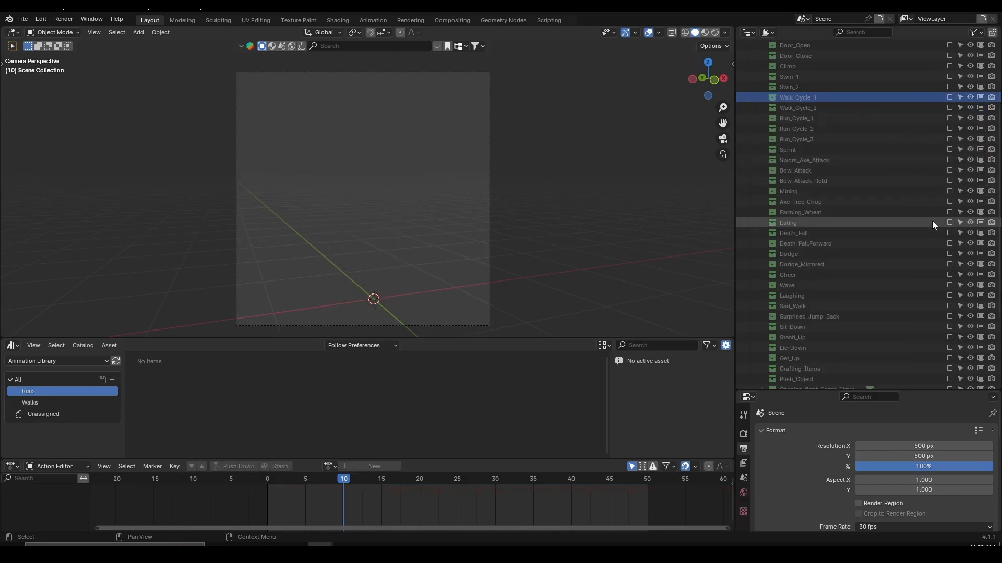
pyautogui.click(949, 150)
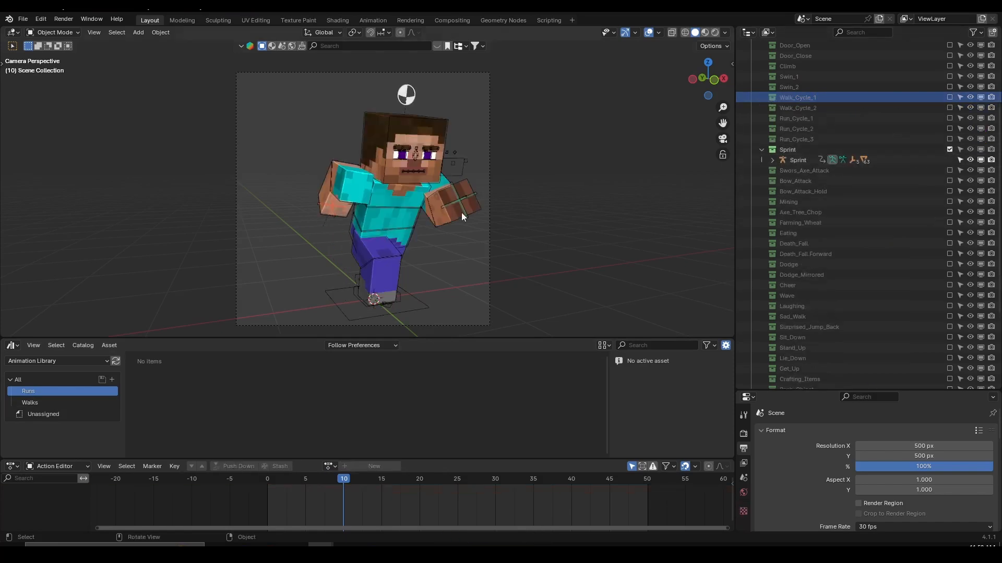
pyautogui.press('space')
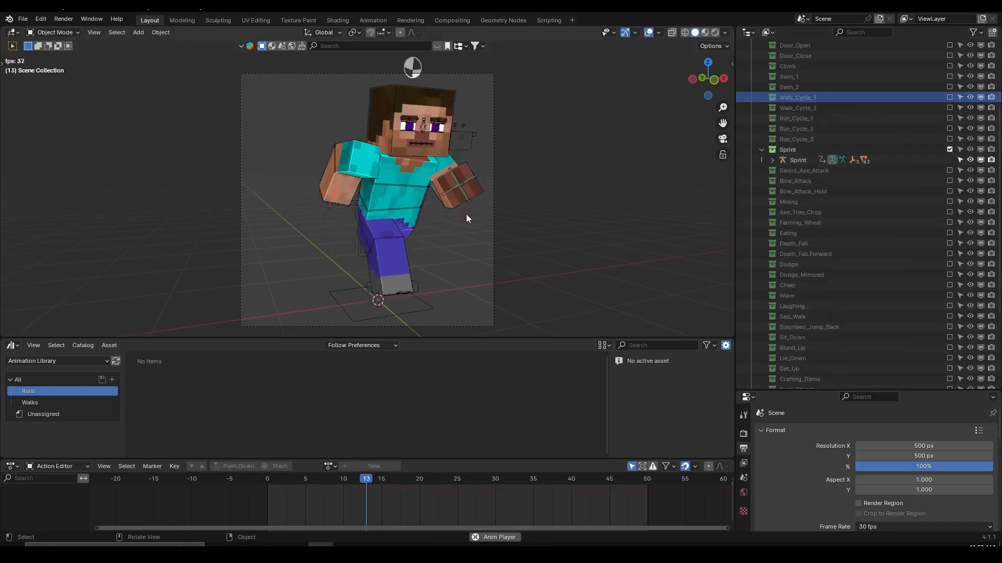
pyautogui.press('space')
# Step: Go to frame 0, mark the Sprint rig object as an asset and select it among the unassigned assets
pyautogui.click(261, 475)
pyautogui.click(411, 193)
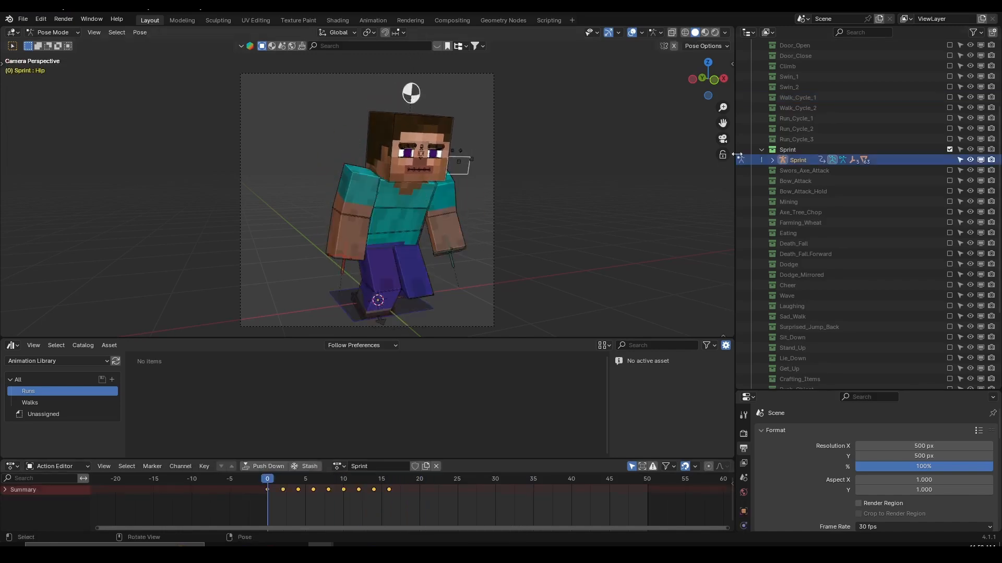
pyautogui.rightClick(797, 159)
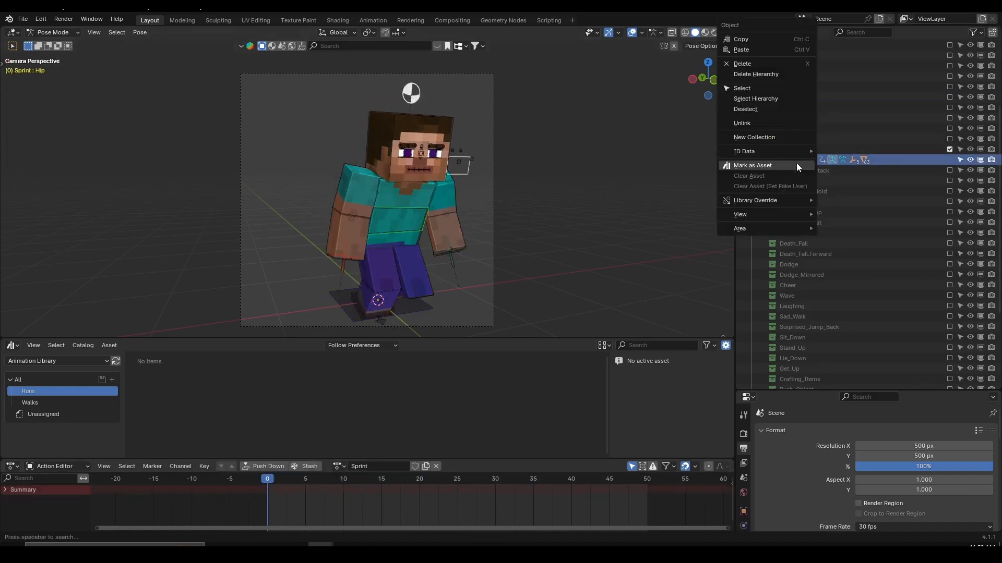
pyautogui.click(797, 165)
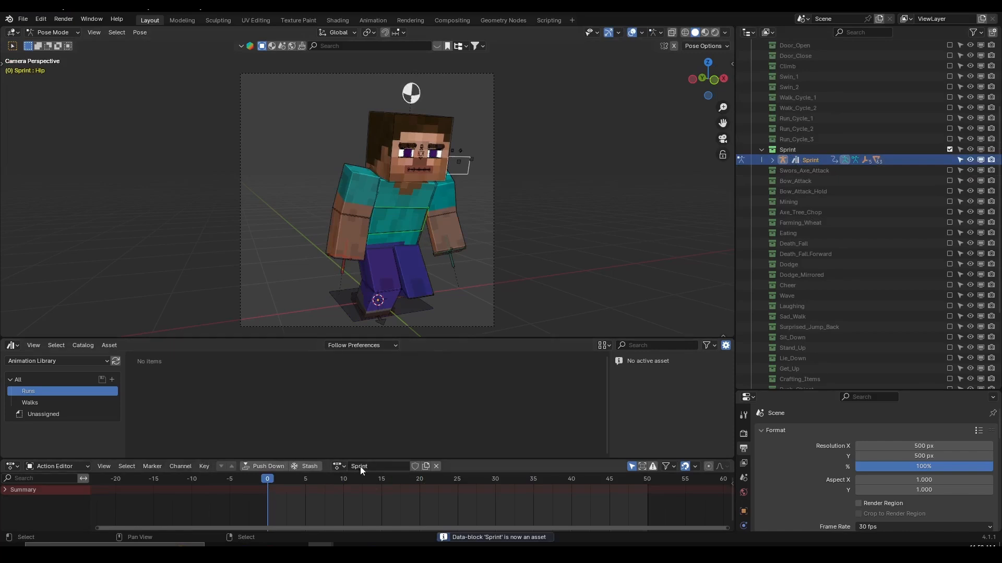
pyautogui.click(62, 416)
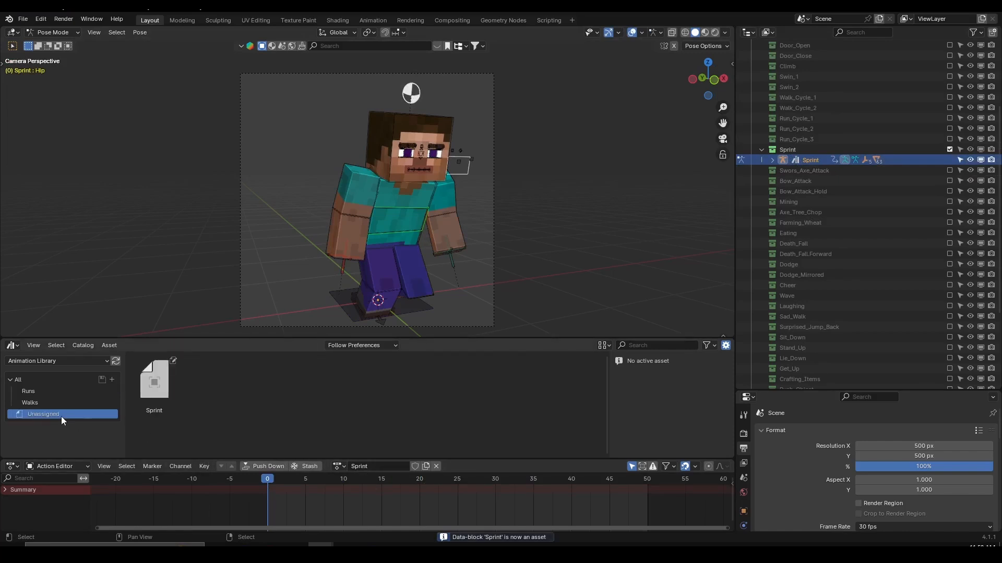
pyautogui.click(154, 384)
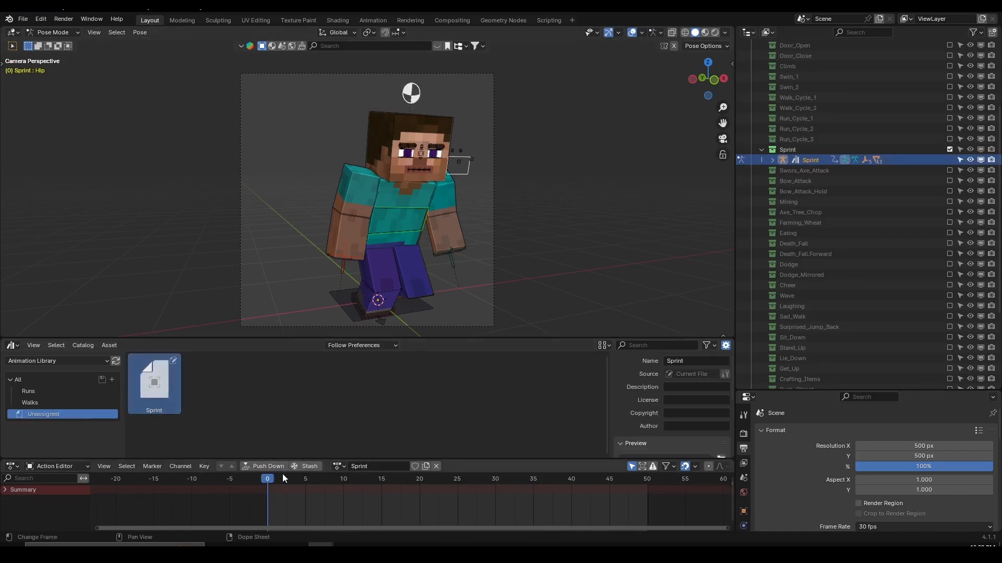
# Step: Go to frame 4, reframe the character in the camera, hide the overlays and render the viewport image
pyautogui.moveTo(284, 477); pyautogui.dragTo(296, 484)
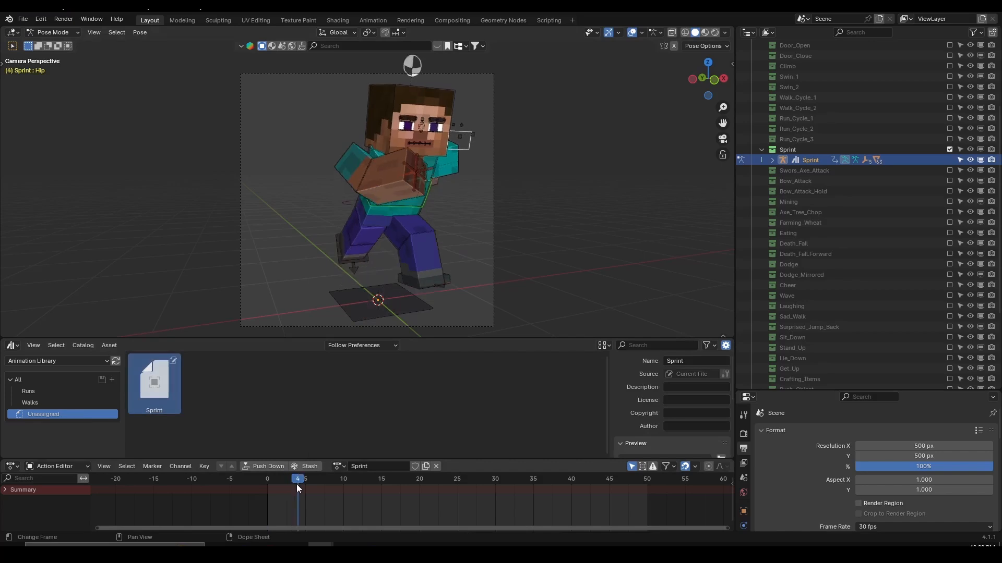
pyautogui.hotkey('shift', '`')
pyautogui.press('a')
pyautogui.click(509, 212)
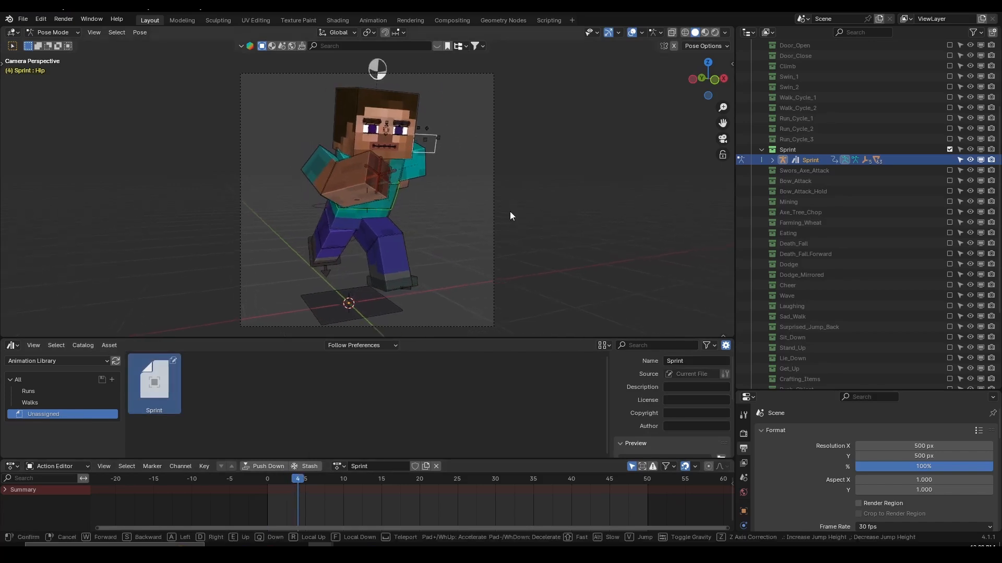
pyautogui.click(631, 34)
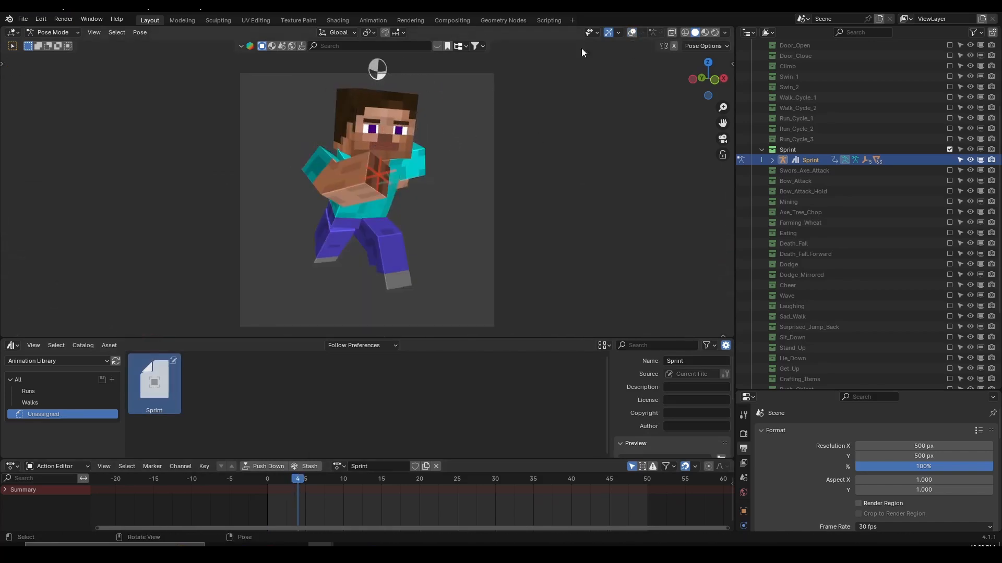
pyautogui.click(94, 32)
pyautogui.click(187, 236)
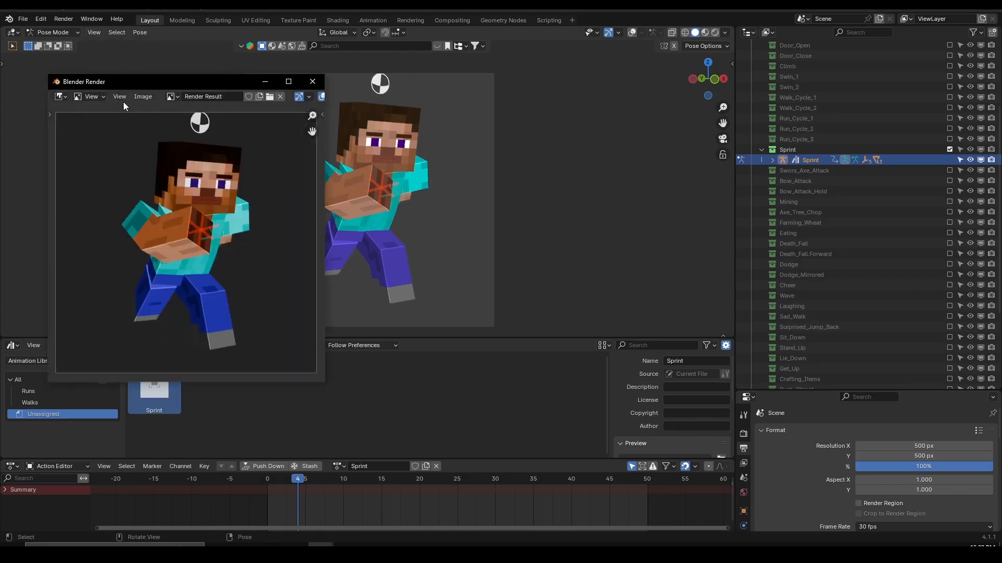
# Step: Save the rendered image as Sprint.png in the Thumbnils folder and close the render window
pyautogui.click(143, 97)
pyautogui.click(156, 189)
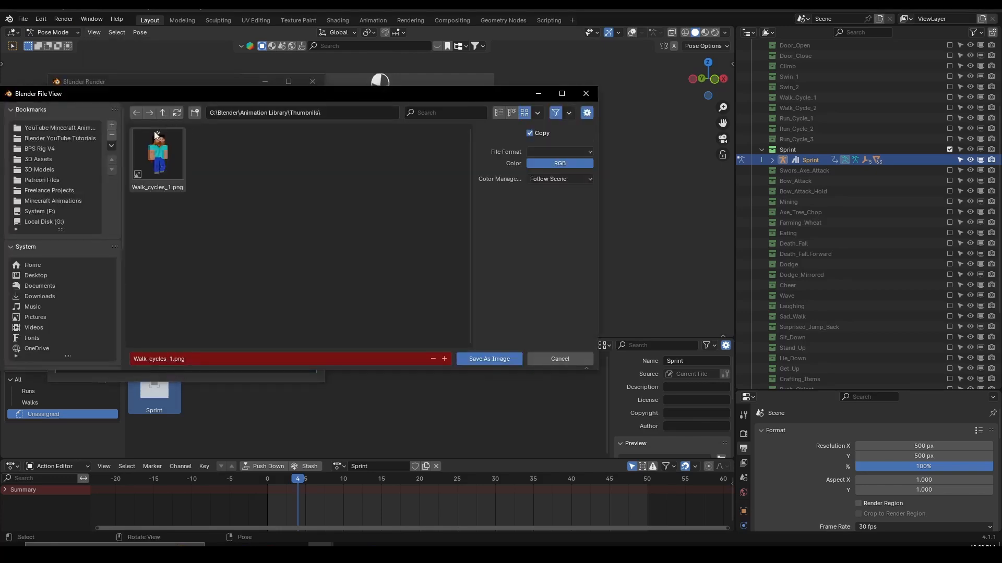
pyautogui.click(181, 358)
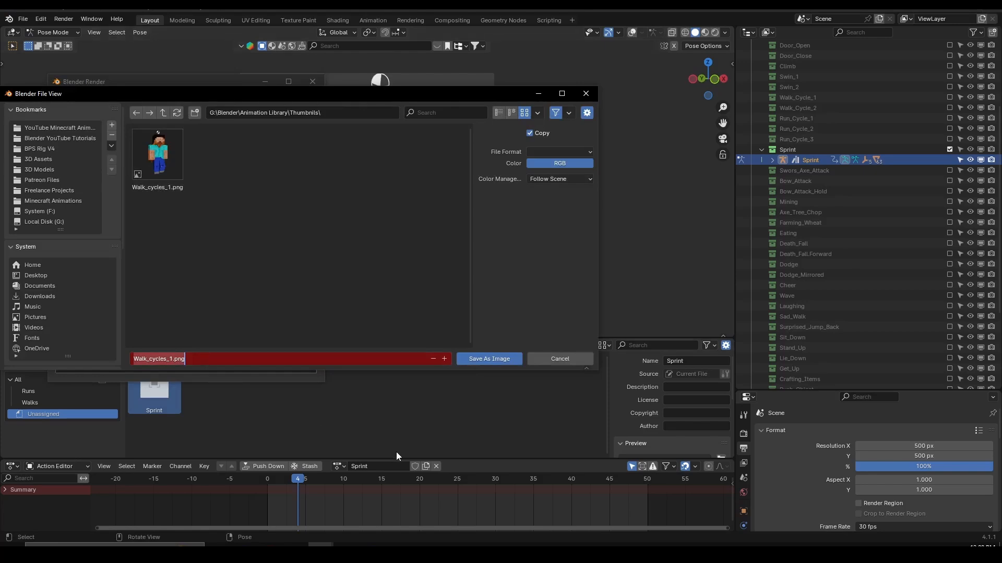
pyautogui.press('BackSpace')
pyautogui.write('Sprint')
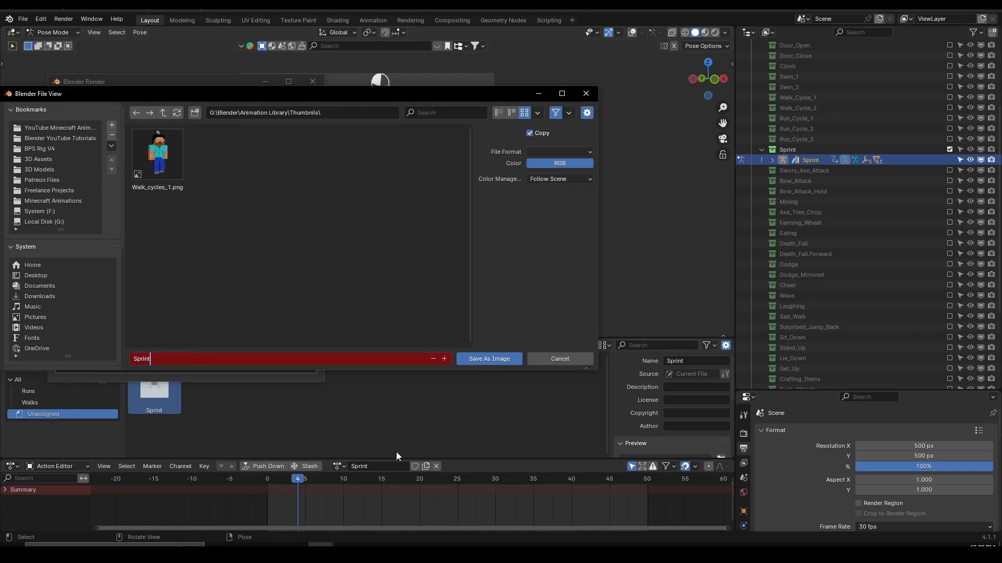
pyautogui.press('Return')
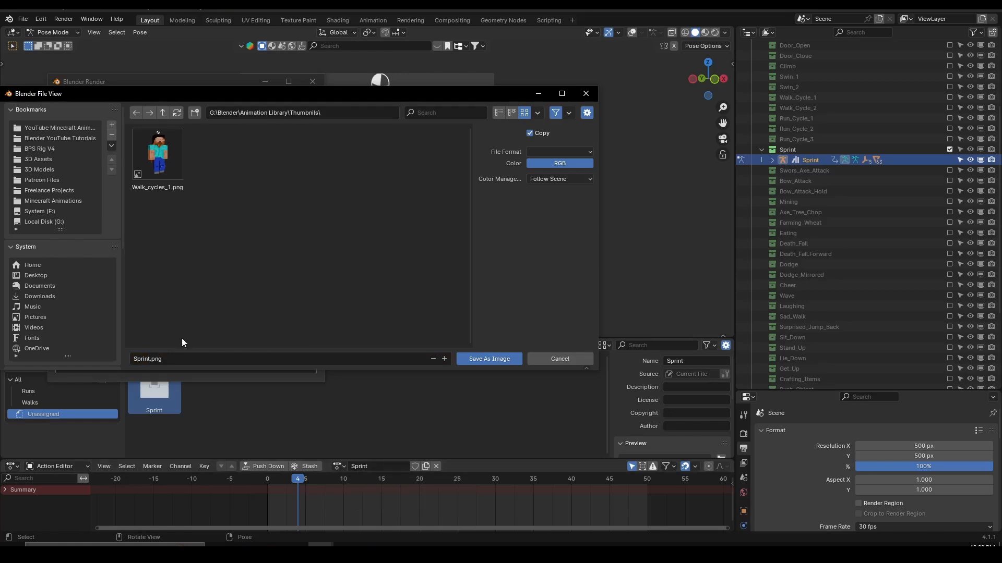
pyautogui.click(476, 363)
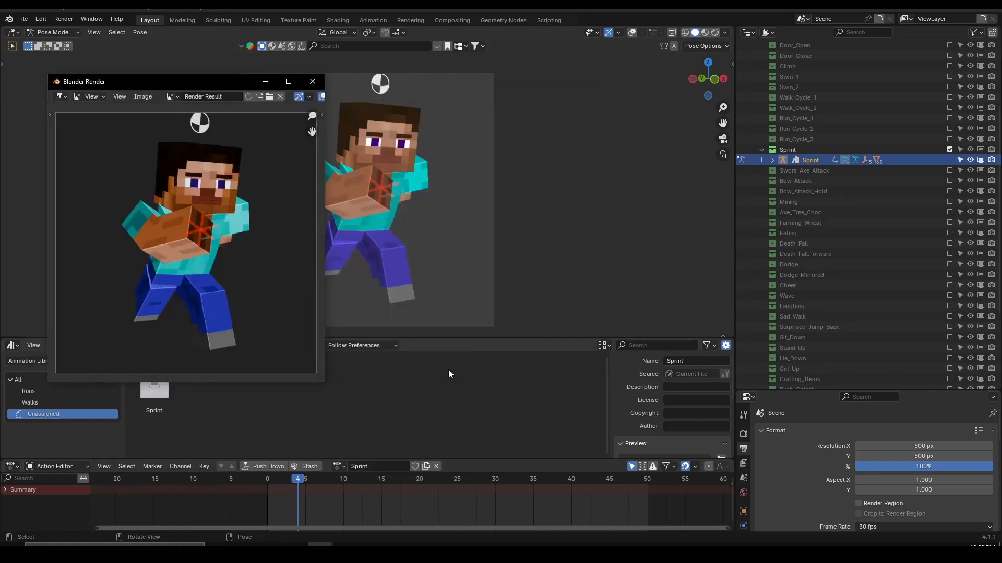
pyautogui.click(312, 82)
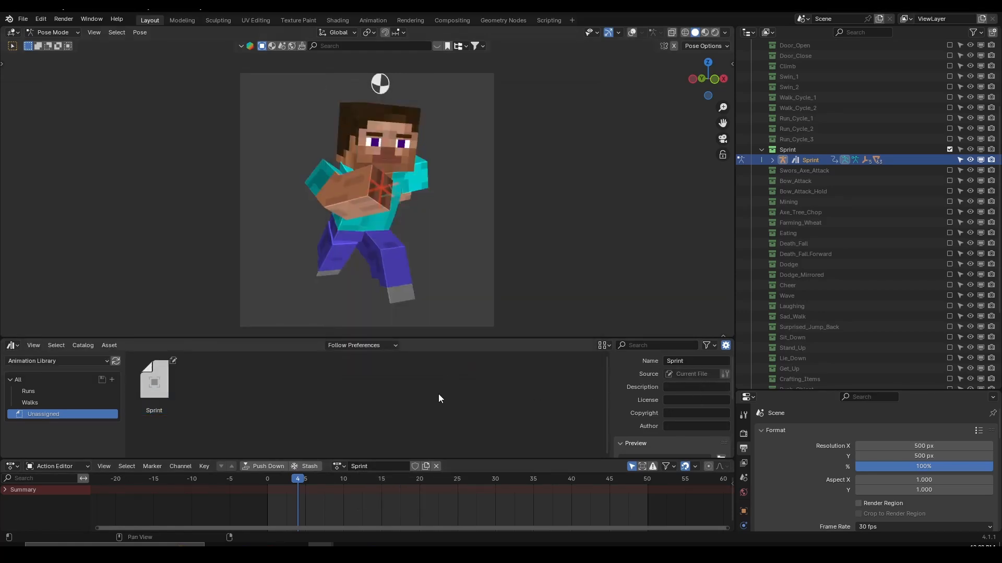
# Step: Load the saved Sprint thumbnail image as the Sprint asset's custom preview
pyautogui.scroll(-3, 696, 396)
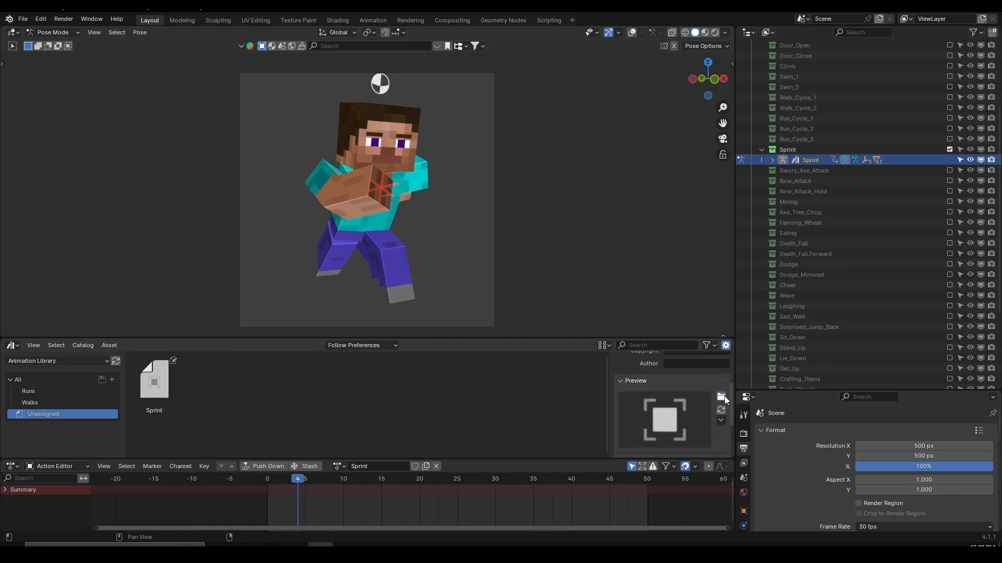
pyautogui.click(722, 398)
pyautogui.doubleClick(358, 192)
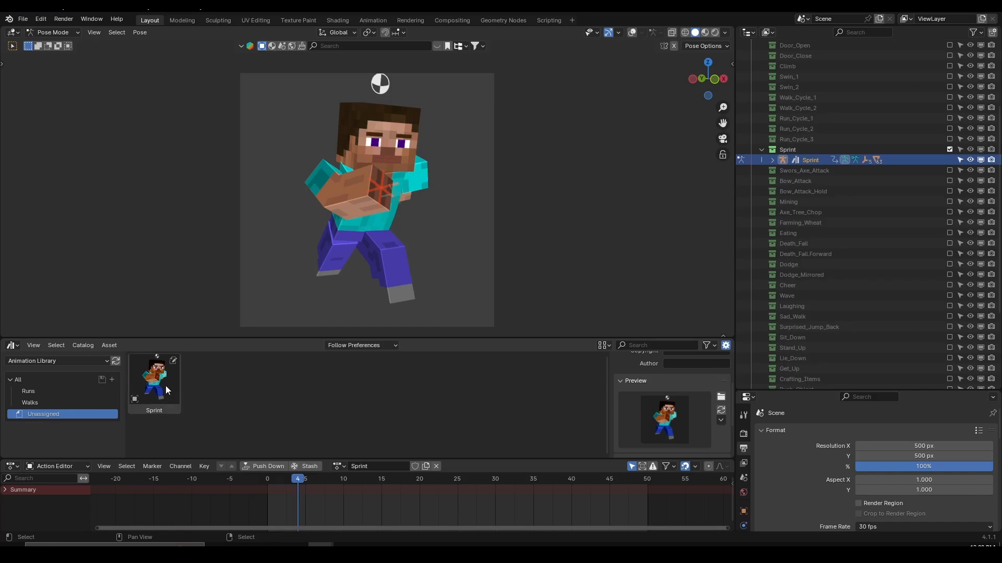
# Step: Assign the Sprint asset to the Runs catalog, check the catalog contents and save the library file
pyautogui.moveTo(161, 382); pyautogui.dragTo(76, 388)
pyautogui.click(72, 393)
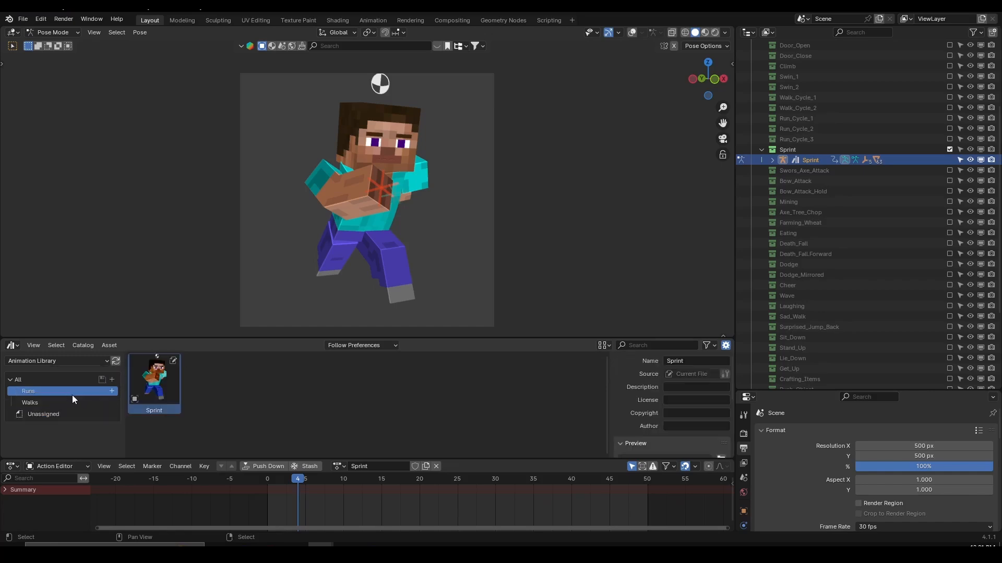
pyautogui.click(76, 414)
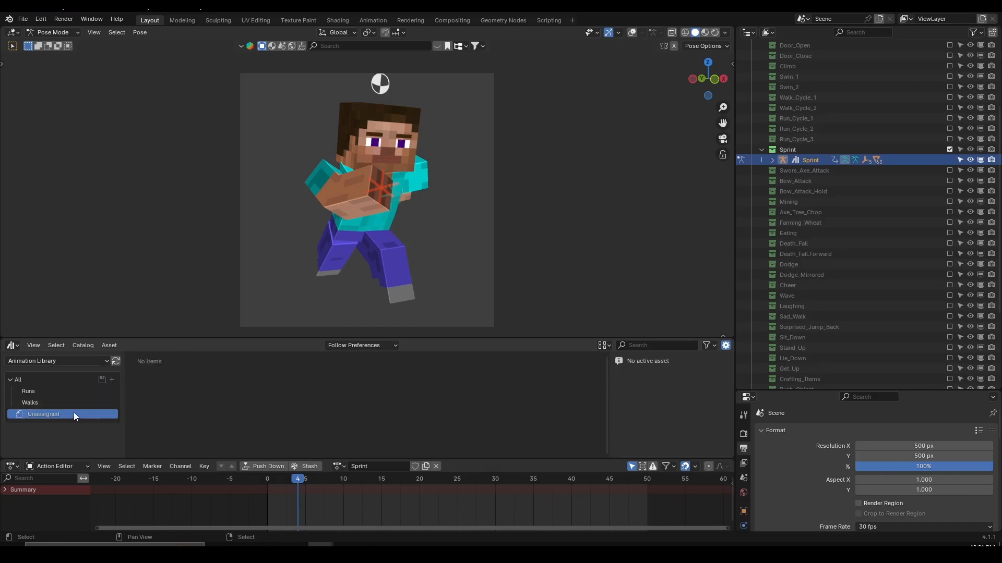
pyautogui.click(54, 391)
pyautogui.keyDown('shift'); pyautogui.moveTo(481, 197); pyautogui.dragTo(494, 188, button='middle'); pyautogui.keyUp('shift')
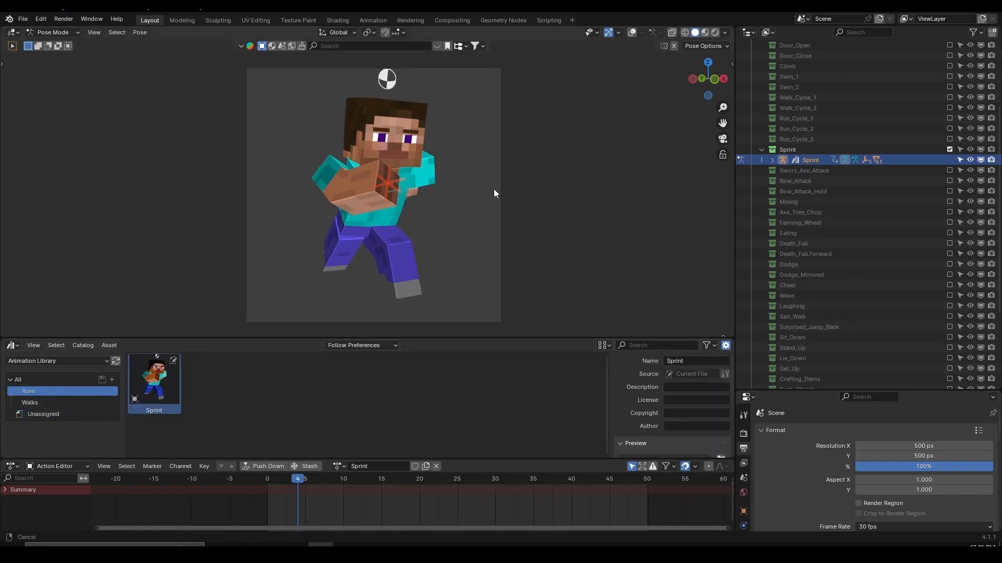
pyautogui.hotkey('ctrl', 's')
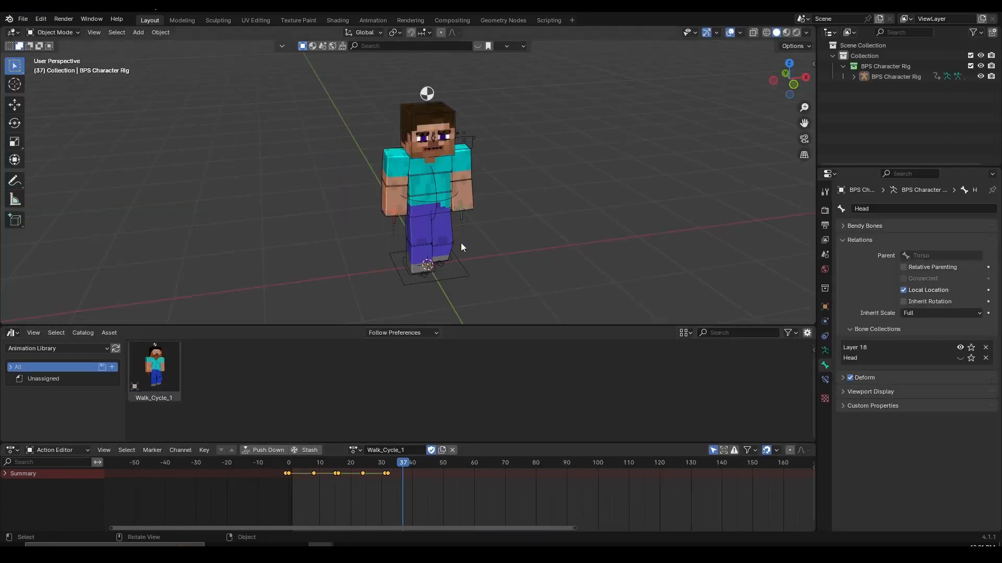
pyautogui.scroll(-2, 461, 243)
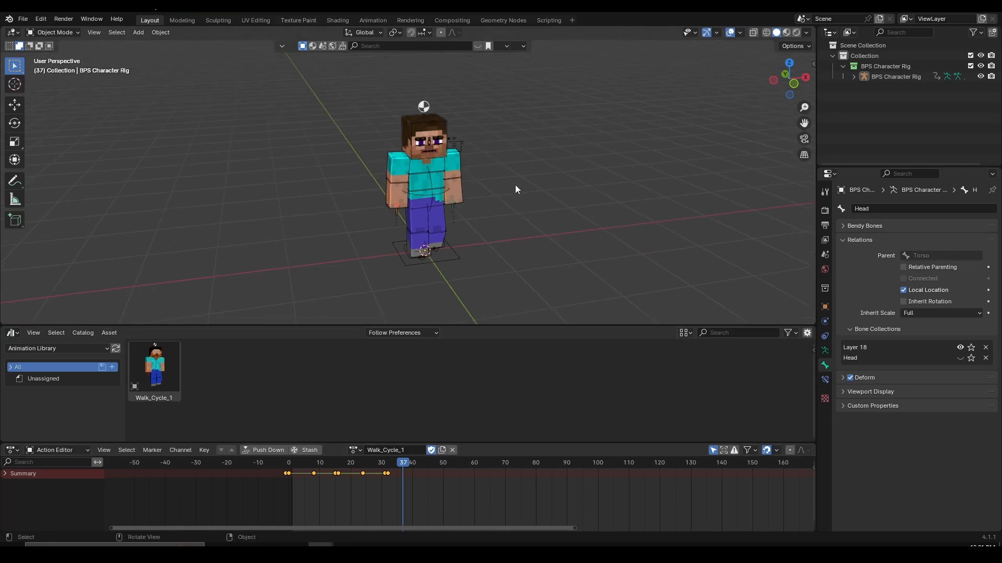
pyautogui.scroll(1, 539, 163)
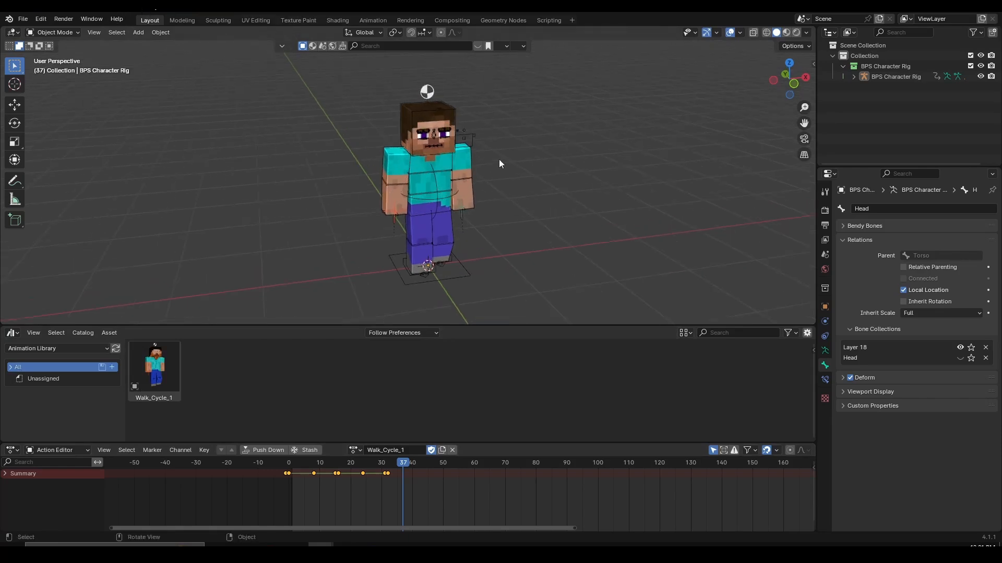
# Step: Save the file and browse the Walks and Runs catalogs of the Animation Library, ending on Runs
pyautogui.scroll(1, 497, 167)
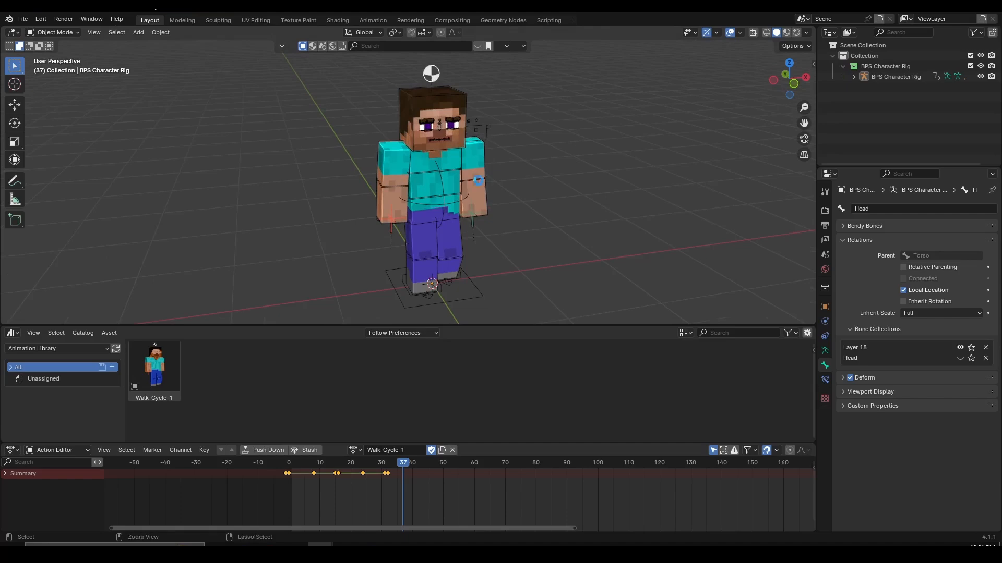
pyautogui.hotkey('ctrl', 's')
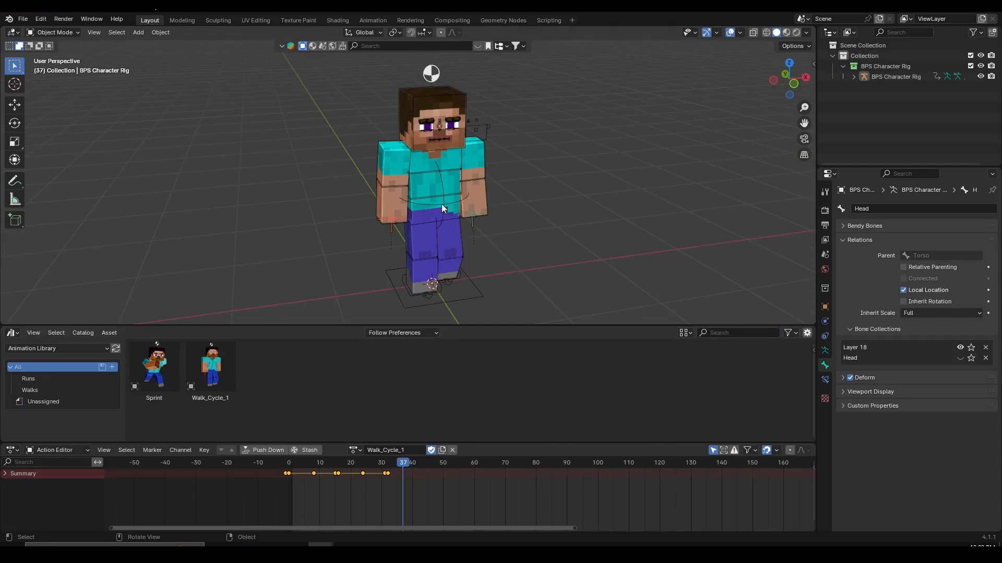
pyautogui.click(222, 365)
pyautogui.click(166, 378)
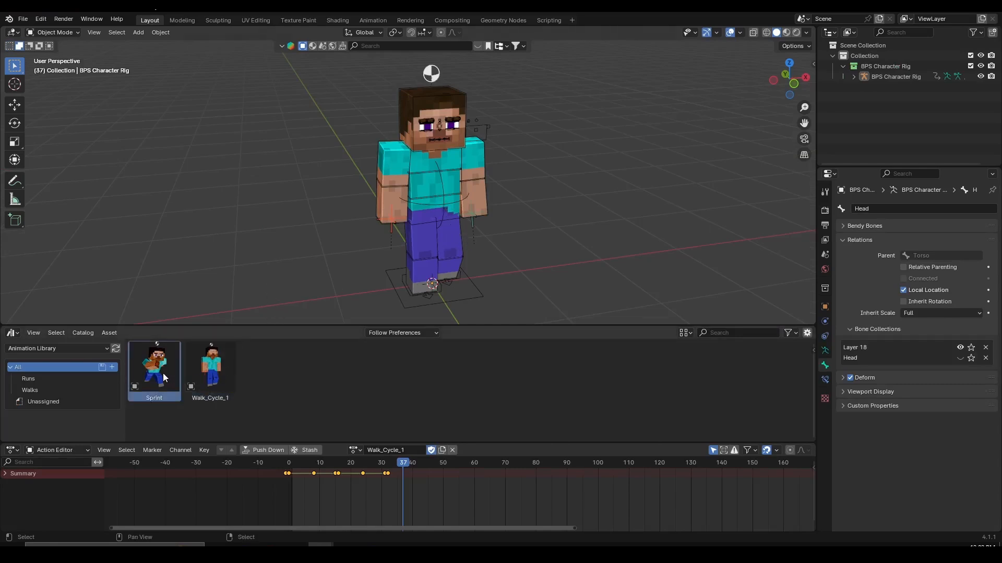
pyautogui.click(53, 389)
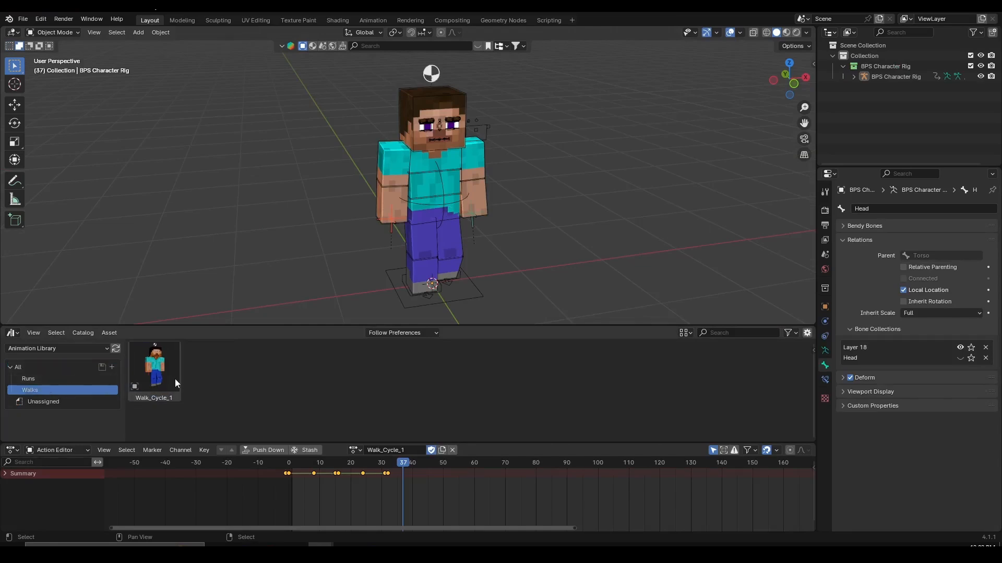
pyautogui.click(66, 376)
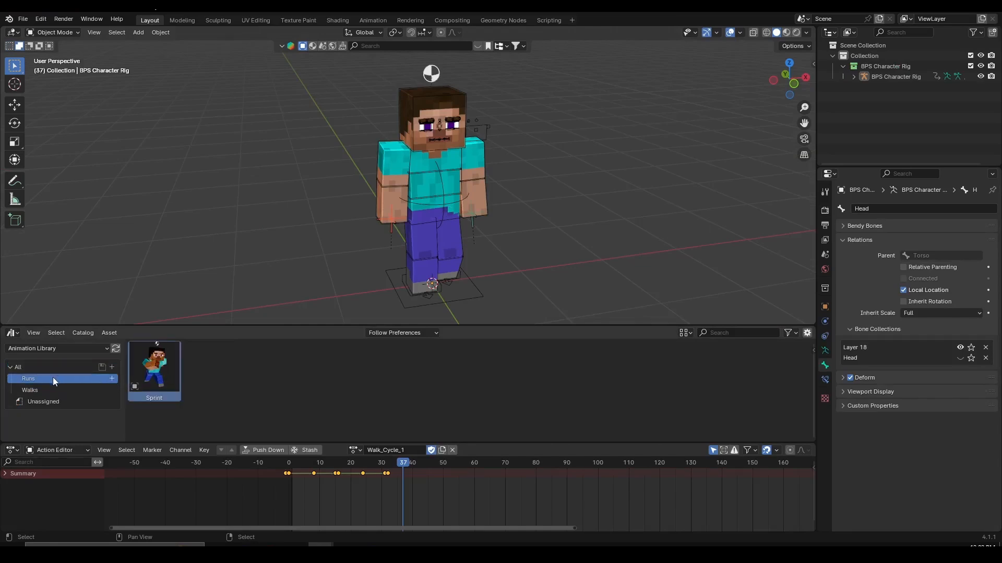
# Step: Add the Sprint asset to the scene beside the character, give its action a fake user and delete the imported rig
pyautogui.scroll(-6, 480, 193)
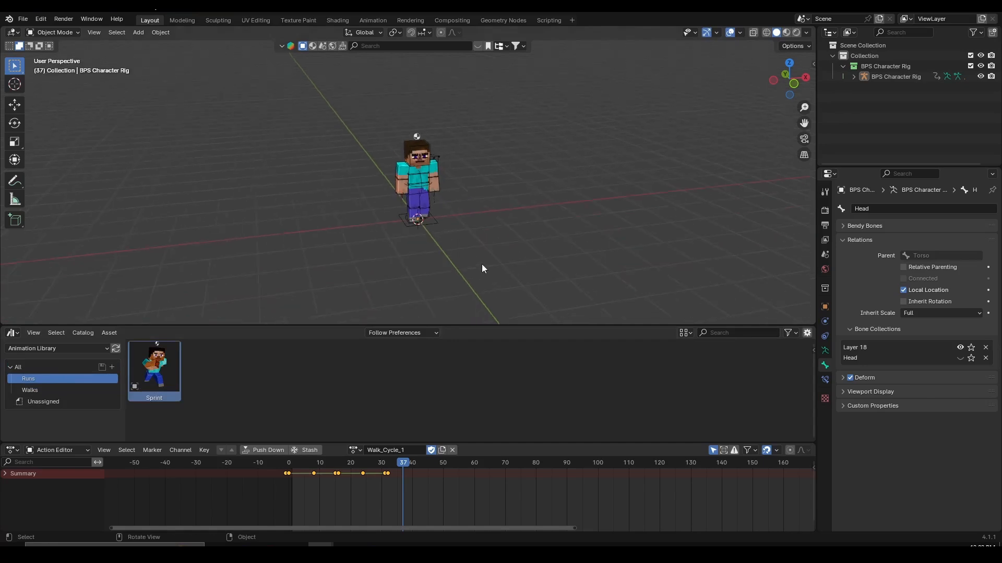
pyautogui.moveTo(140, 377); pyautogui.dragTo(602, 193)
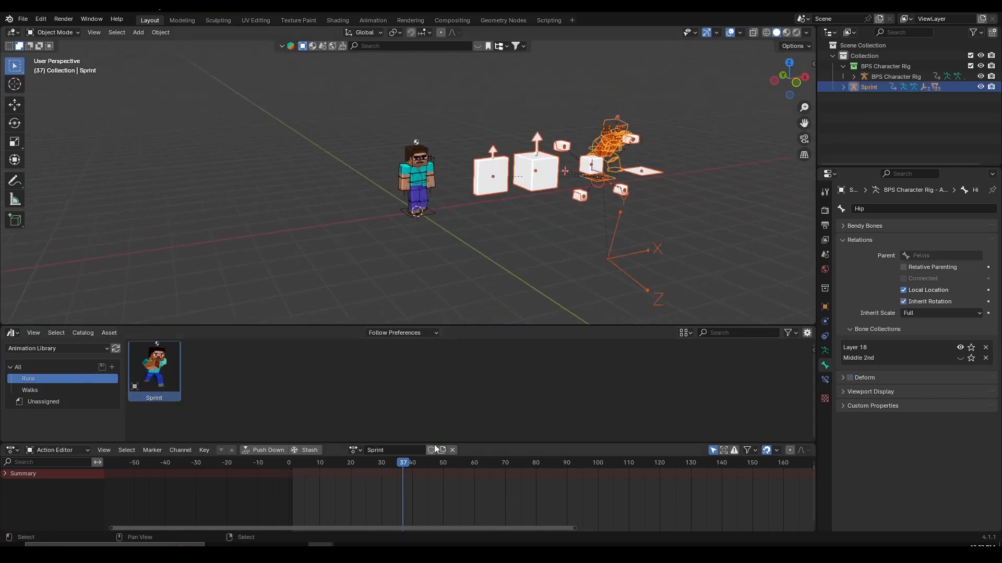
pyautogui.press('x')
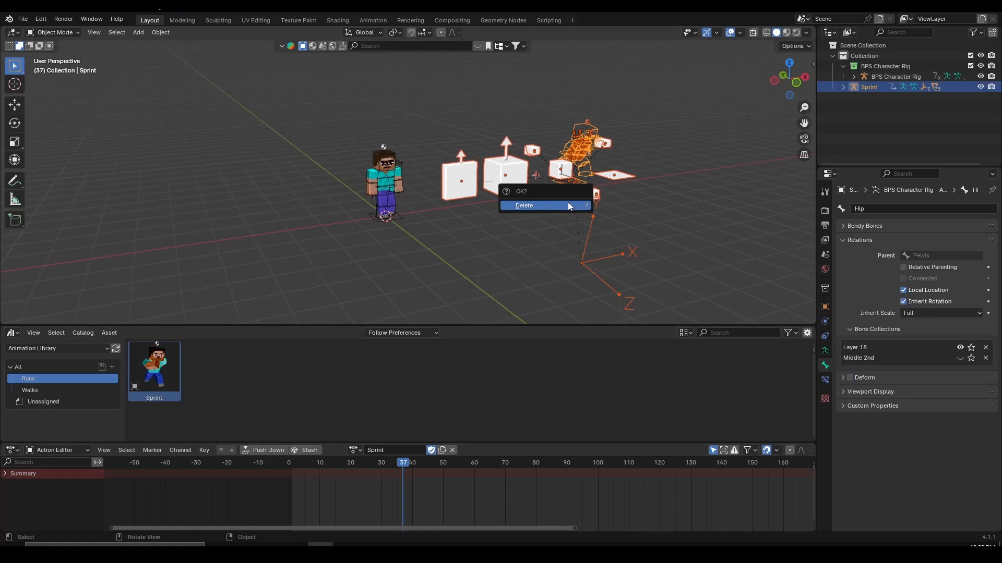
pyautogui.click(568, 202)
# Step: Start purging unused data-blocks, cancel it, and undo the deletion and the placement of the Sprint rig
pyautogui.click(23, 19)
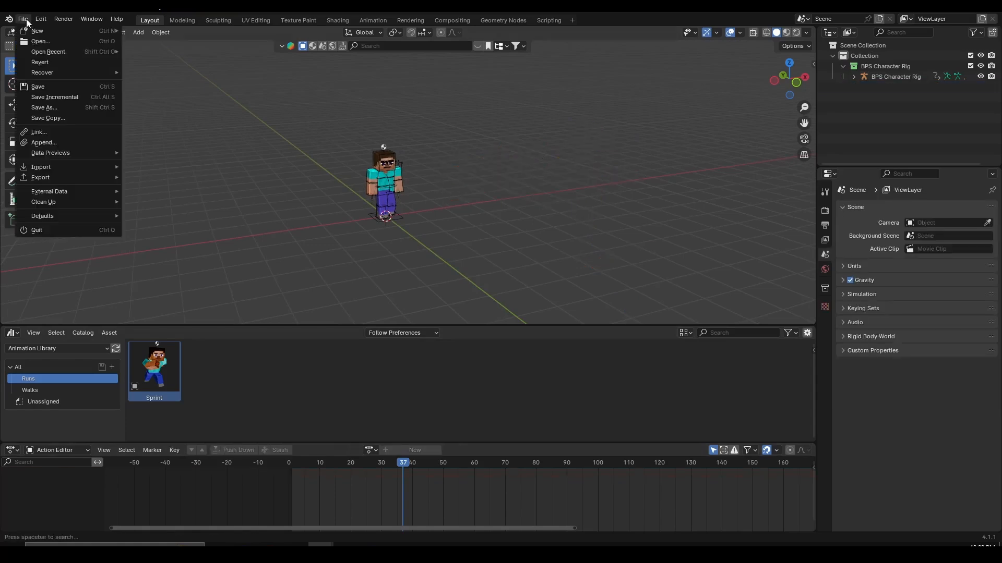
pyautogui.moveTo(61, 203)
pyautogui.click(142, 203)
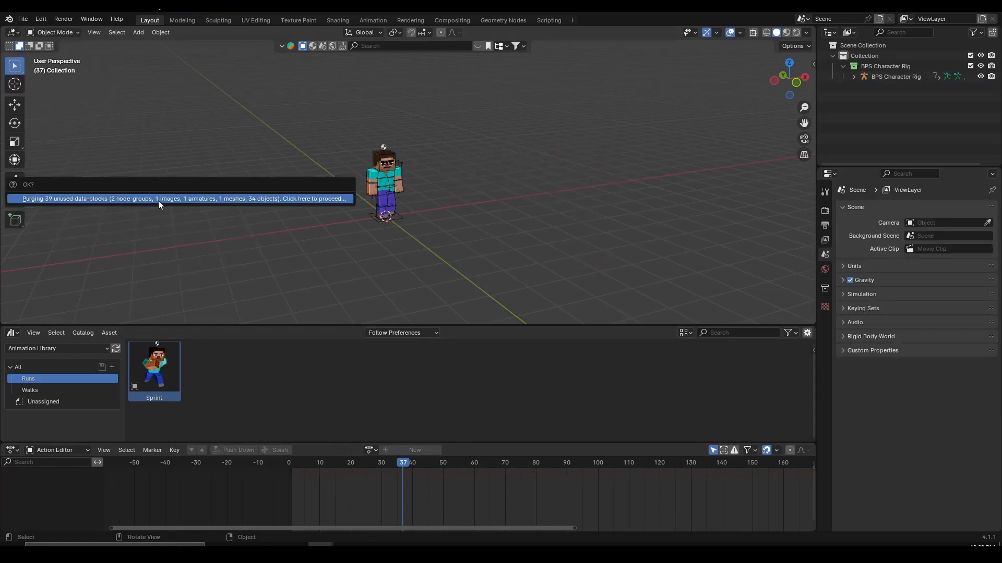
pyautogui.hotkey('ctrl', 'z')
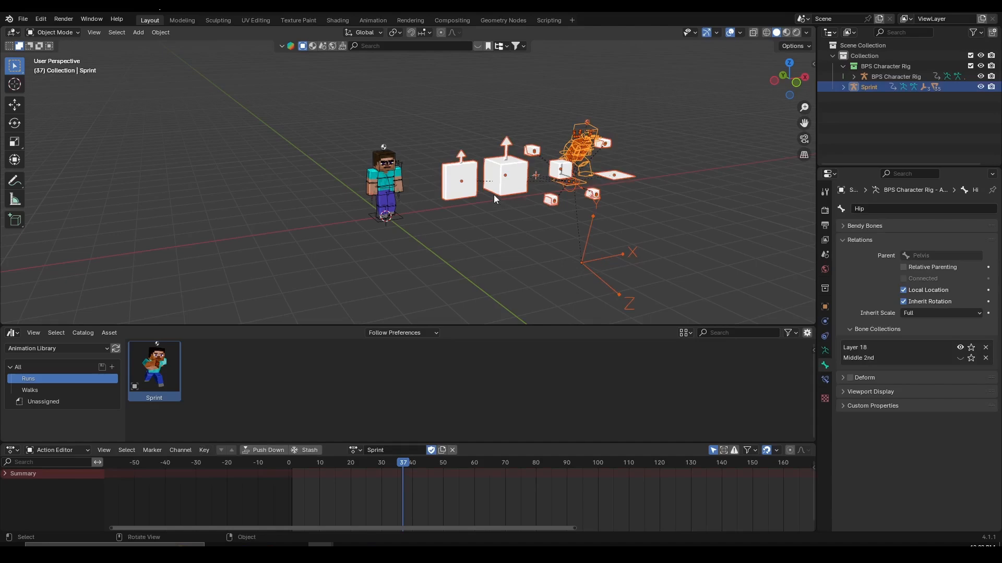
pyautogui.hotkey('ctrl', 'z')
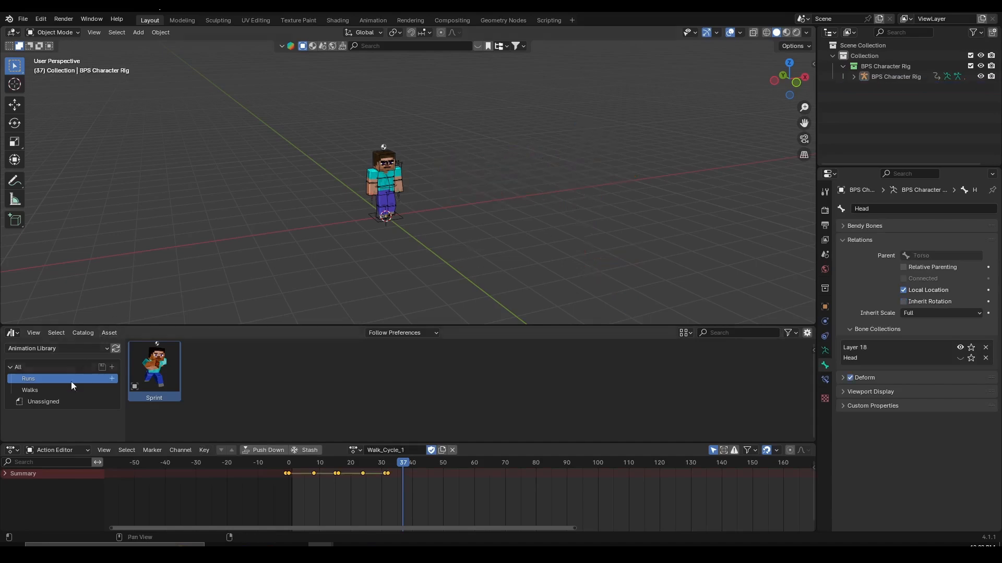
# Step: Add the Sprint asset to the scene again, leave its action without a fake user and delete the imported rig
pyautogui.moveTo(159, 386); pyautogui.dragTo(561, 168)
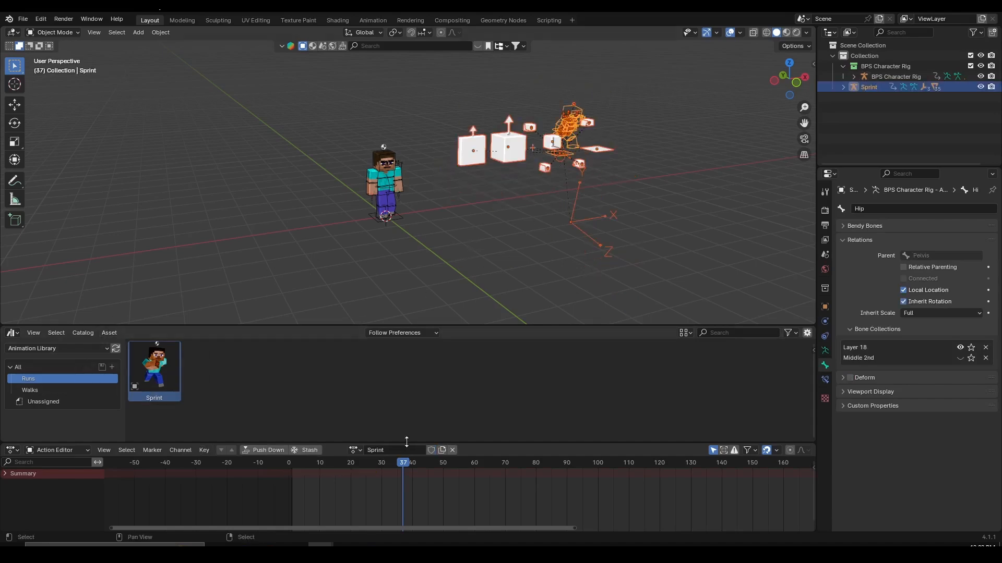
pyautogui.press('x')
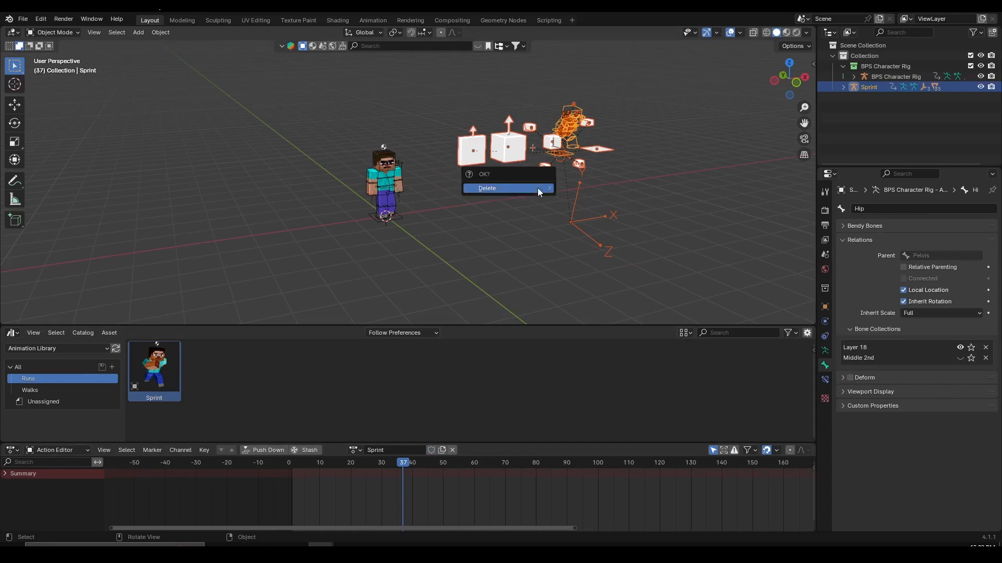
pyautogui.click(538, 191)
# Step: Purge the file's unused data-blocks, checking the list of available actions before and after
pyautogui.click(370, 450)
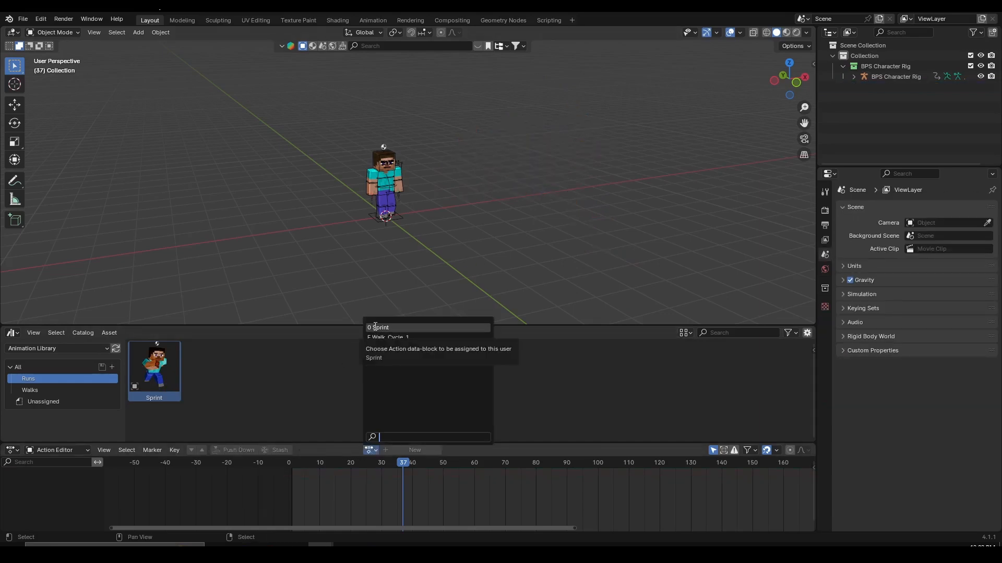
pyautogui.click(24, 15)
pyautogui.click(23, 19)
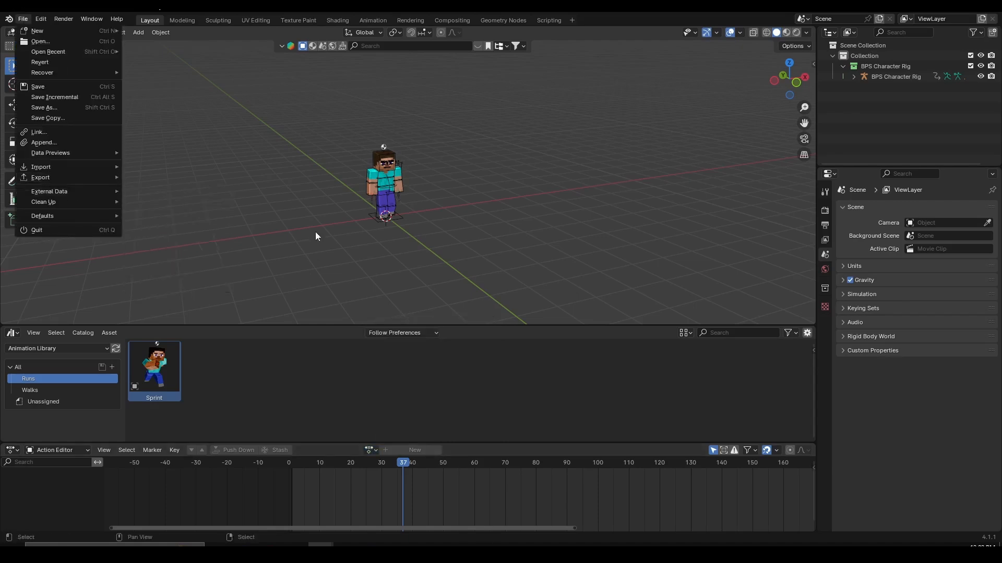
pyautogui.click(372, 450)
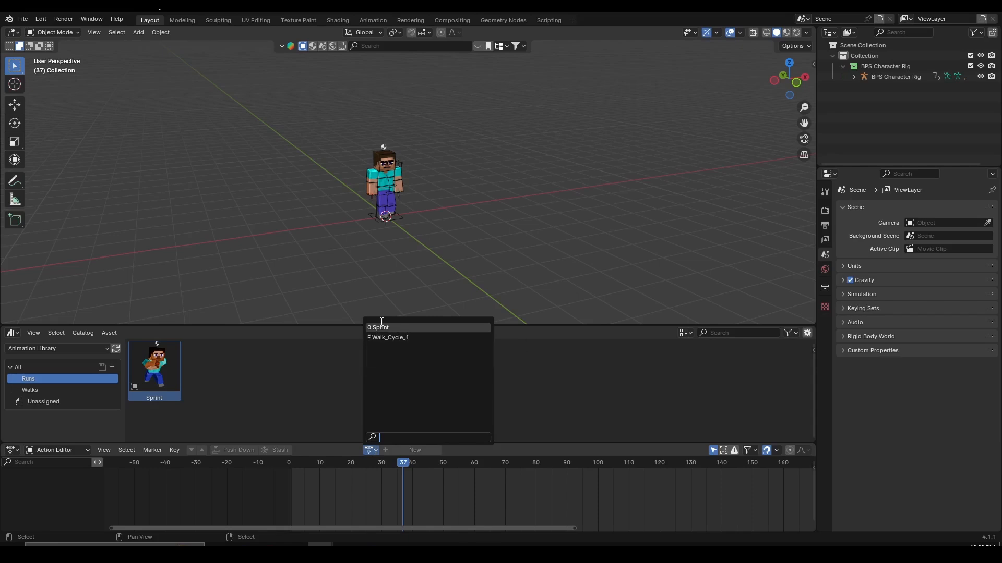
pyautogui.click(23, 18)
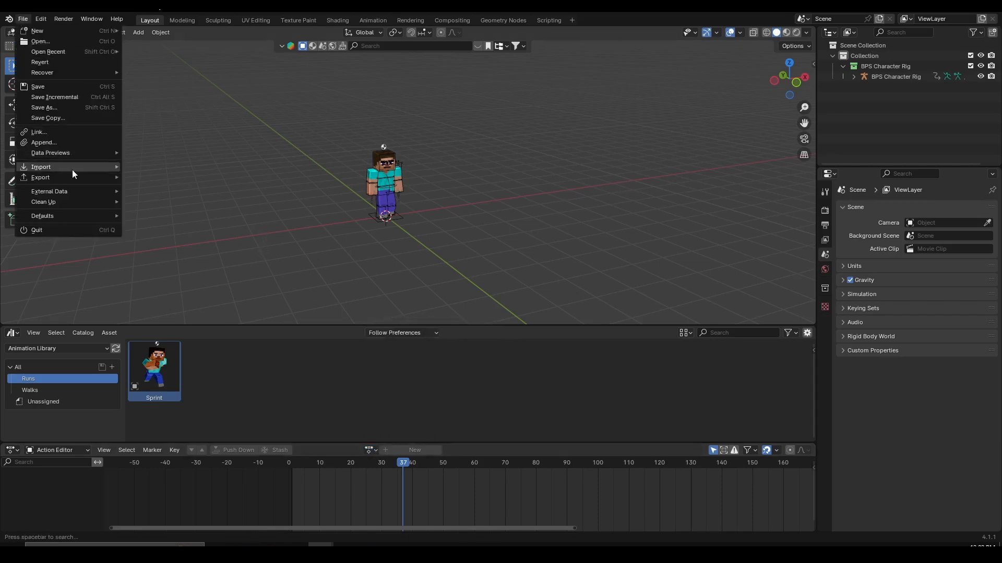
pyautogui.moveTo(74, 201)
pyautogui.click(167, 201)
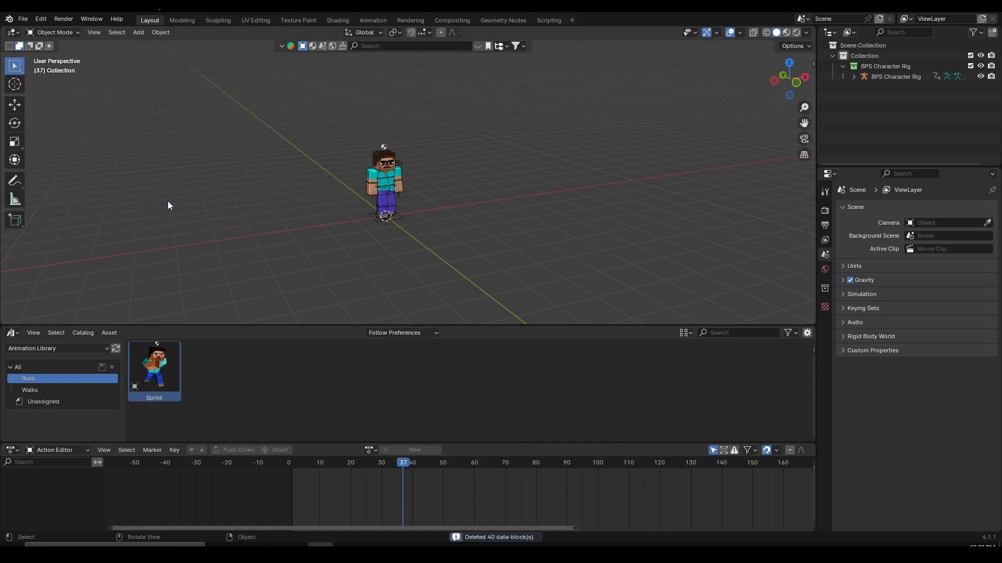
pyautogui.click(371, 450)
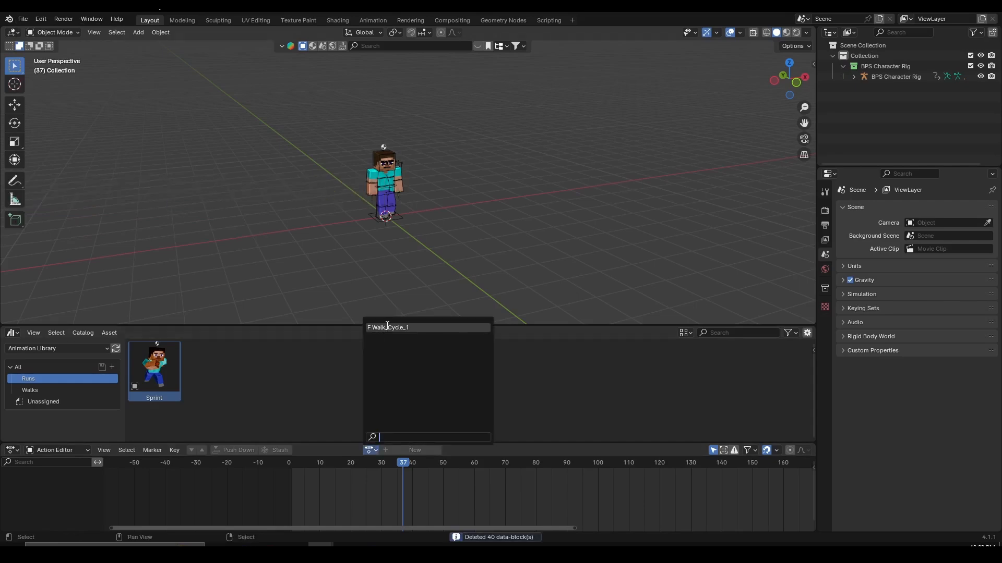
# Step: Add the Sprint asset with a fake user on its action, delete the imported rig and select the BPS Character Rig
pyautogui.moveTo(136, 371); pyautogui.dragTo(543, 201)
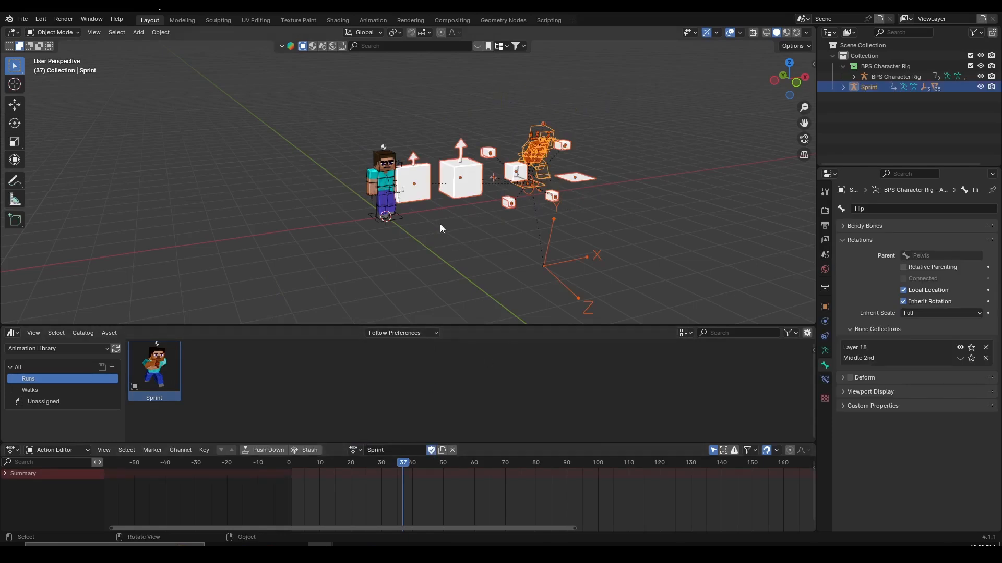
pyautogui.keyDown('shift'); pyautogui.moveTo(553, 233); pyautogui.dragTo(551, 233, button='middle'); pyautogui.keyUp('shift')
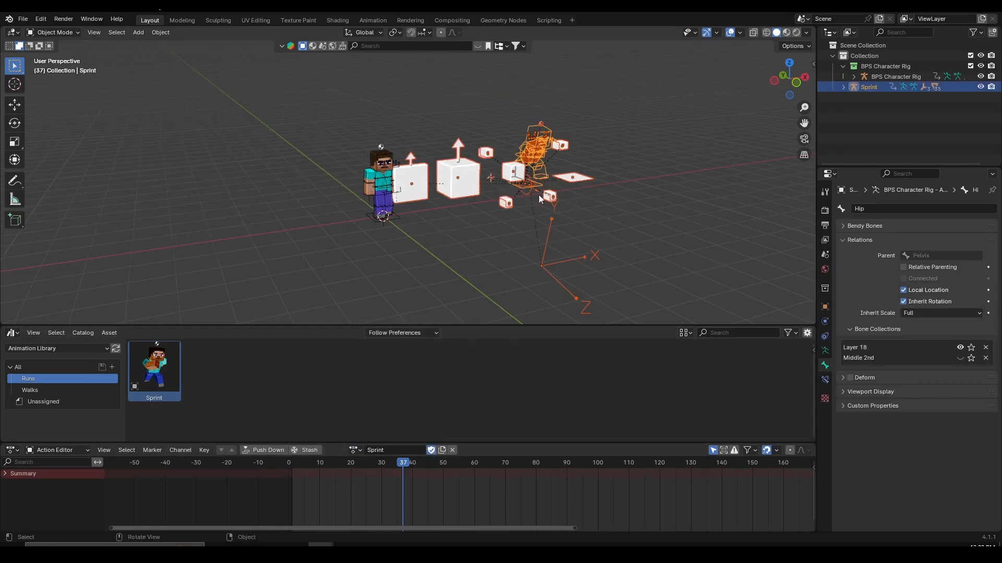
pyautogui.moveTo(591, 178); pyautogui.dragTo(581, 178, button='middle')
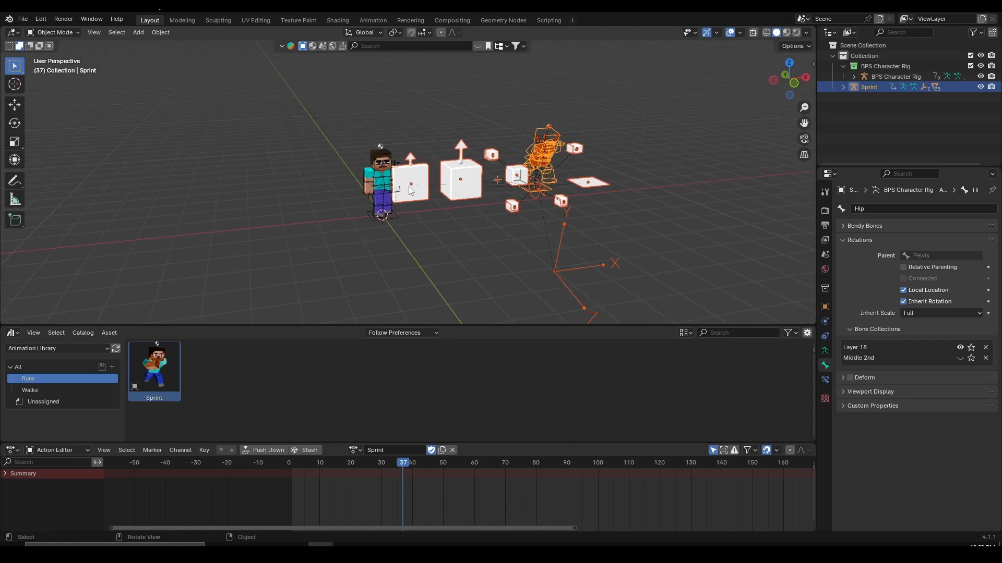
pyautogui.moveTo(411, 191); pyautogui.dragTo(343, 197, button='middle')
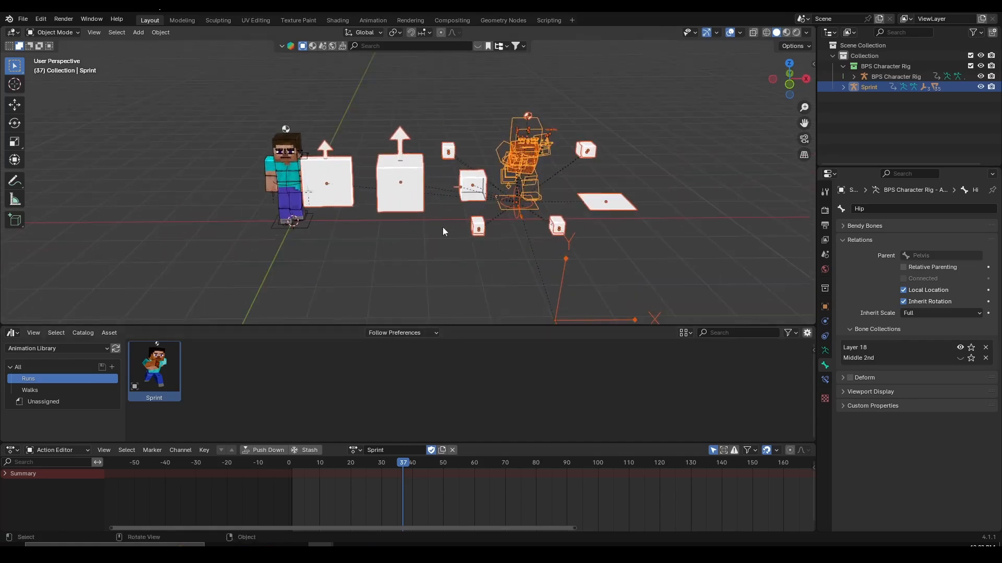
pyautogui.moveTo(443, 228); pyautogui.dragTo(470, 227, button='middle')
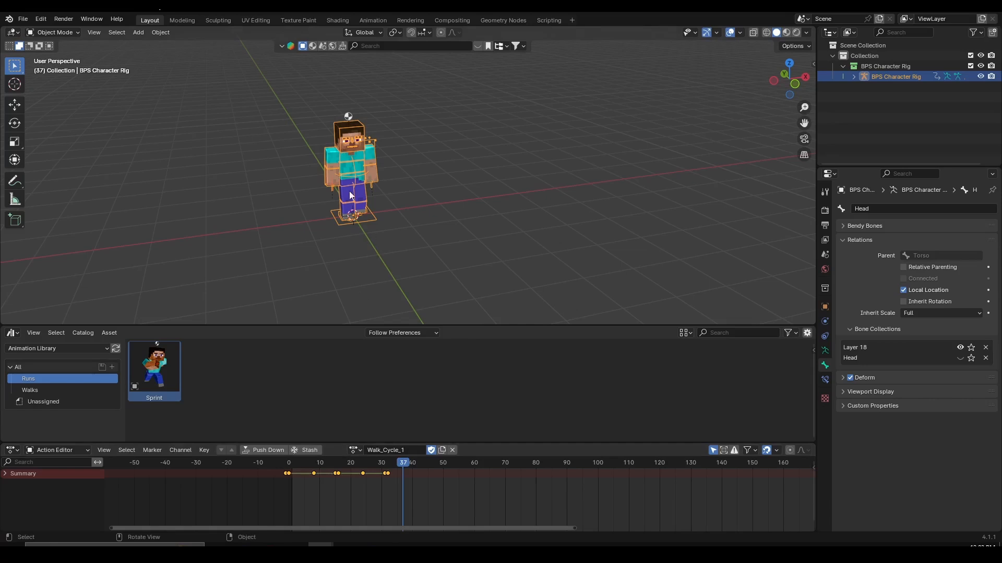
pyautogui.moveTo(380, 229); pyautogui.dragTo(386, 219, button='middle')
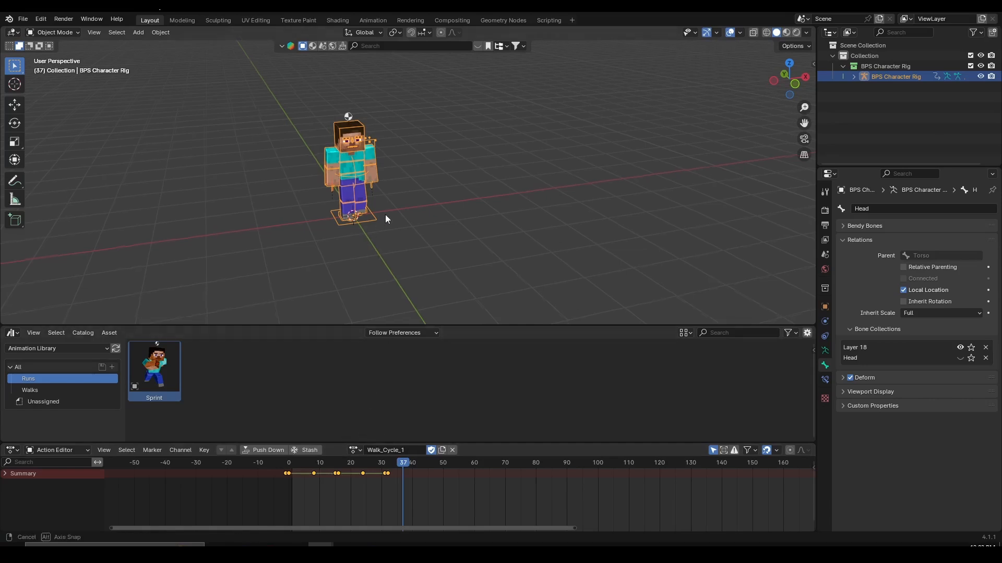
pyautogui.rightClick(386, 448)
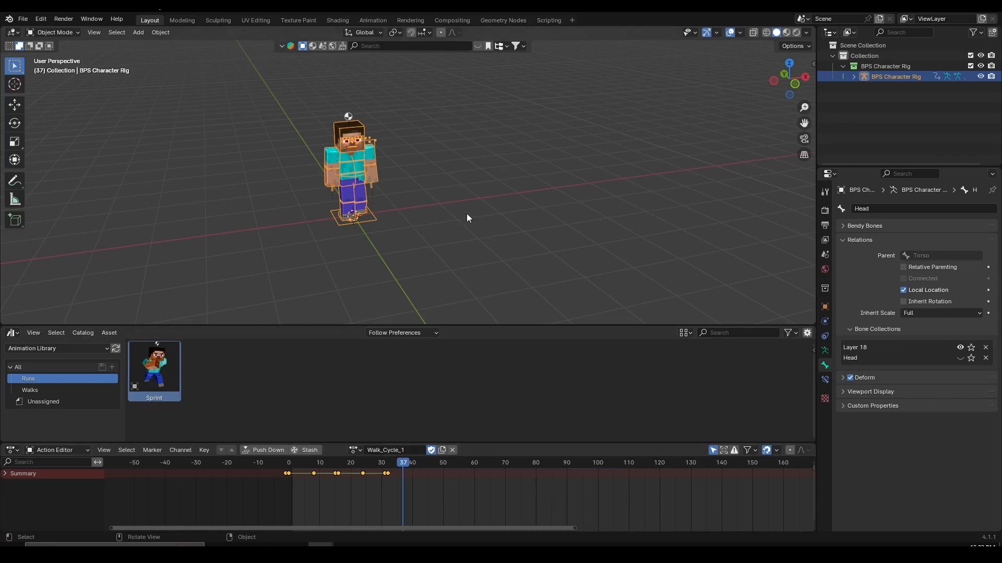
# Step: Switch the Action Editor area to the Nonlinear Animation editor and make that area slightly taller
pyautogui.scroll(3, 459, 222)
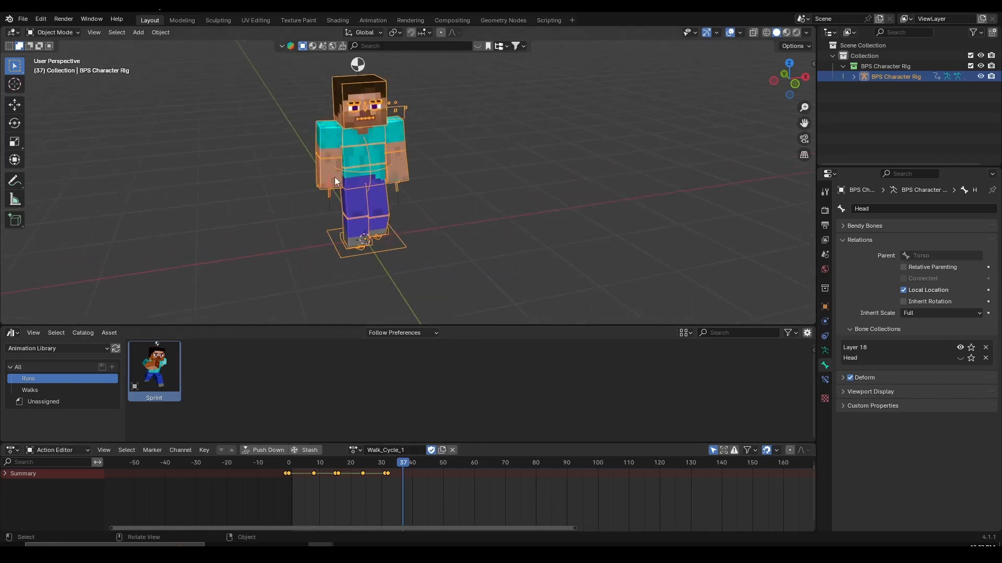
pyautogui.scroll(-2, 454, 219)
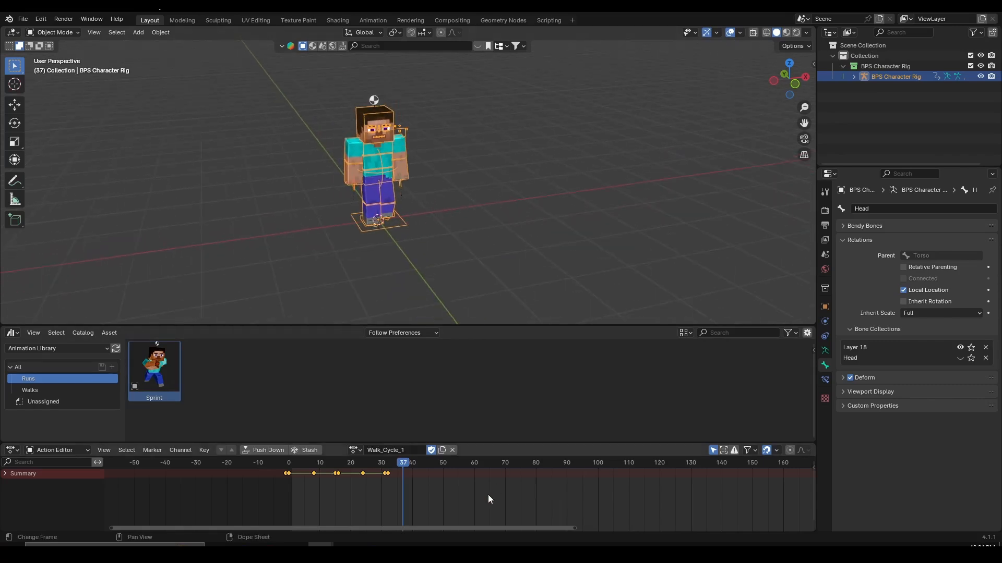
pyautogui.click(12, 450)
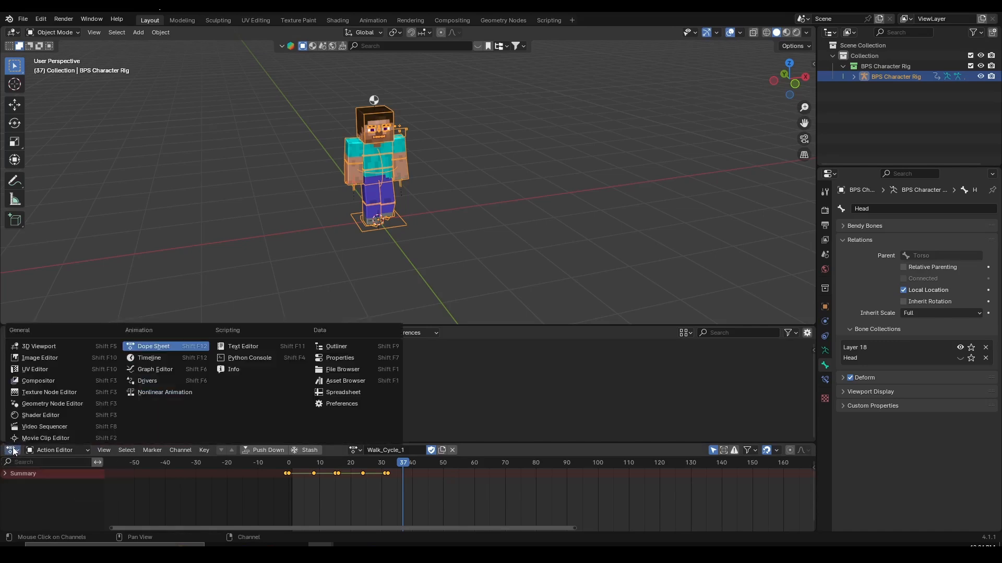
pyautogui.click(155, 391)
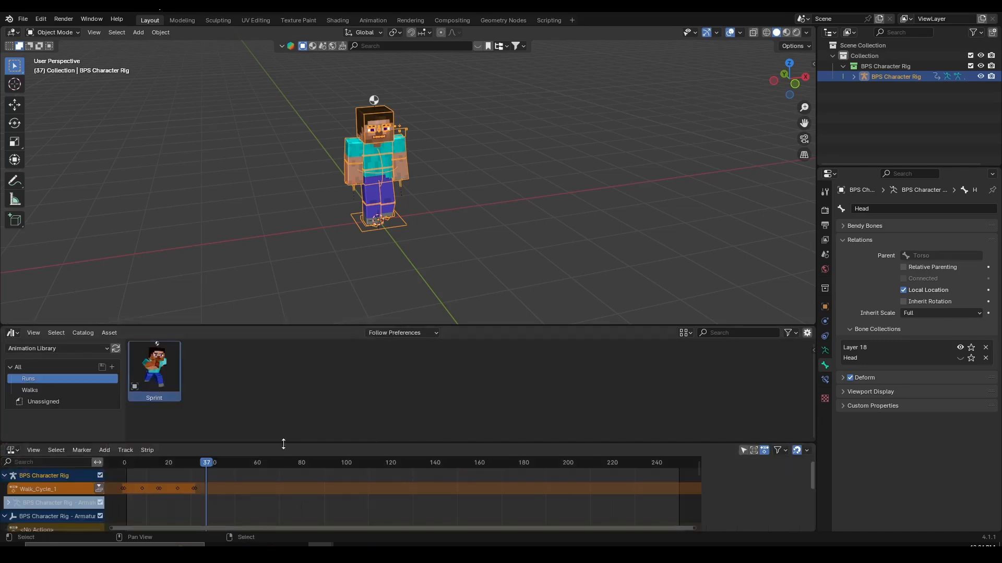
pyautogui.moveTo(227, 480); pyautogui.dragTo(335, 489, button='middle')
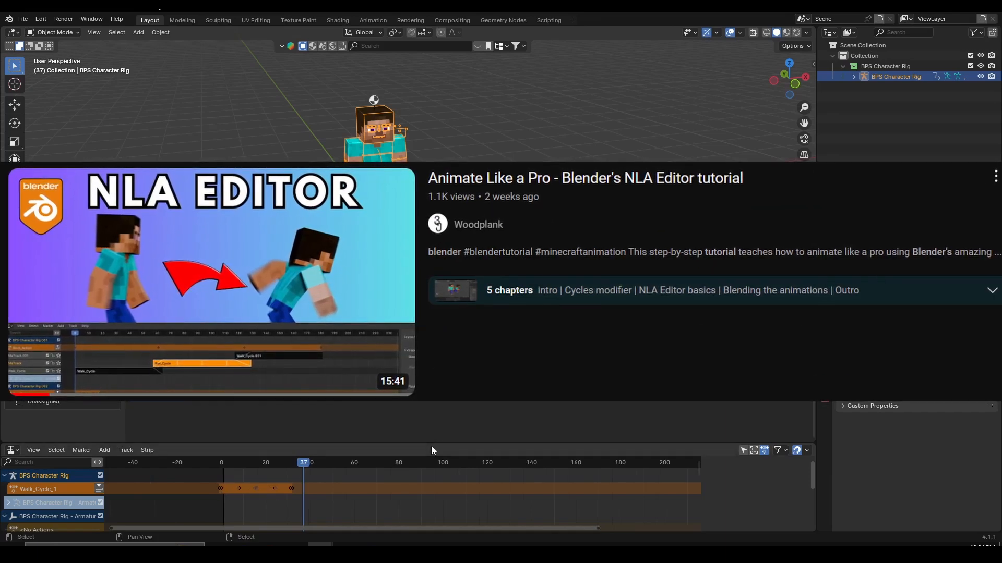
pyautogui.moveTo(432, 444); pyautogui.dragTo(437, 417)
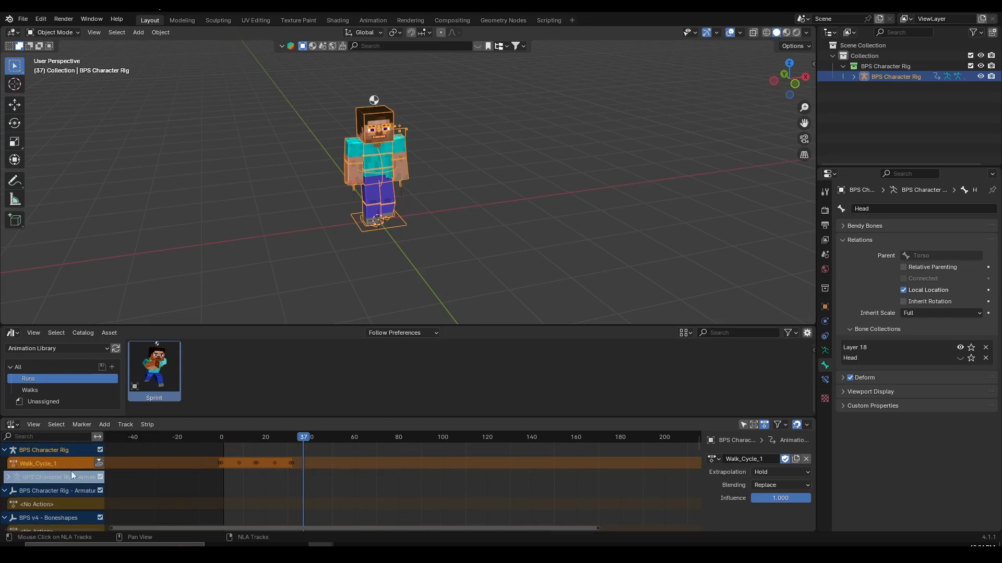
# Step: Push the Walk_Cycle_1 action down into an NLA strip and play the animation from near the strip's start
pyautogui.click(99, 466)
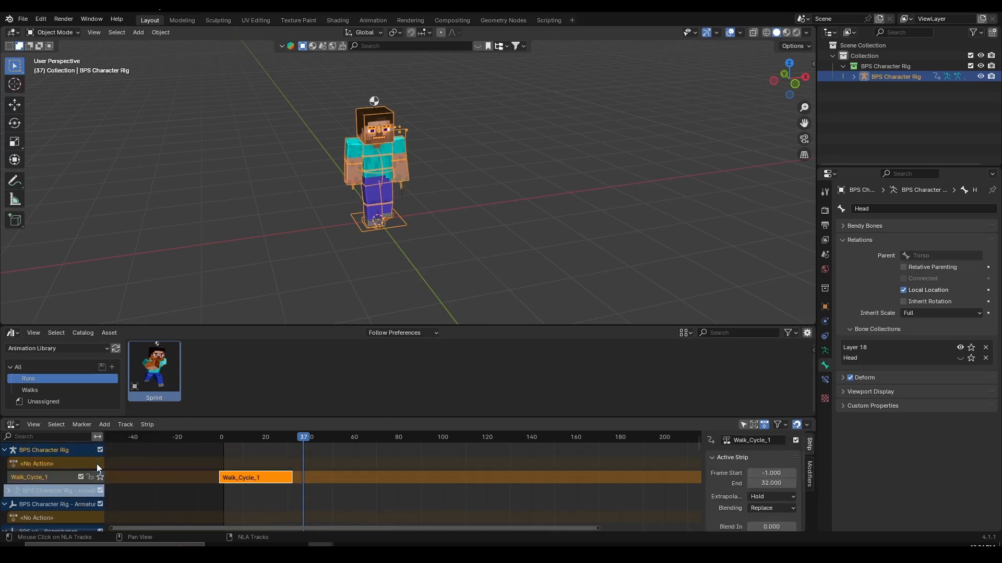
pyautogui.moveTo(242, 479); pyautogui.dragTo(284, 469, button='middle')
pyautogui.click(268, 442)
pyautogui.press('space')
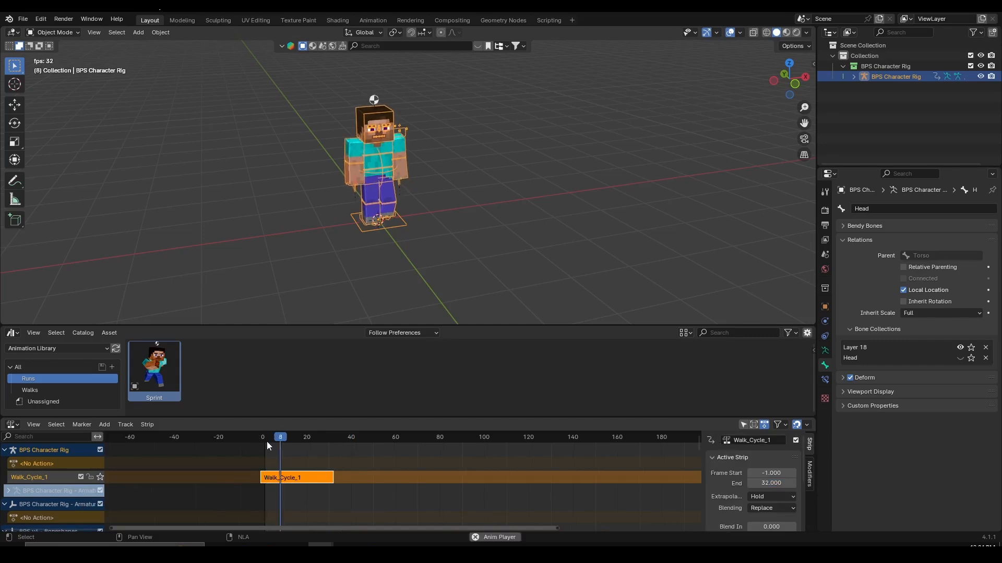
# Step: Add the Sprint action as a strip at frame 34, just after the Walk_Cycle_1 strip on the same track
pyautogui.moveTo(288, 442); pyautogui.dragTo(327, 458)
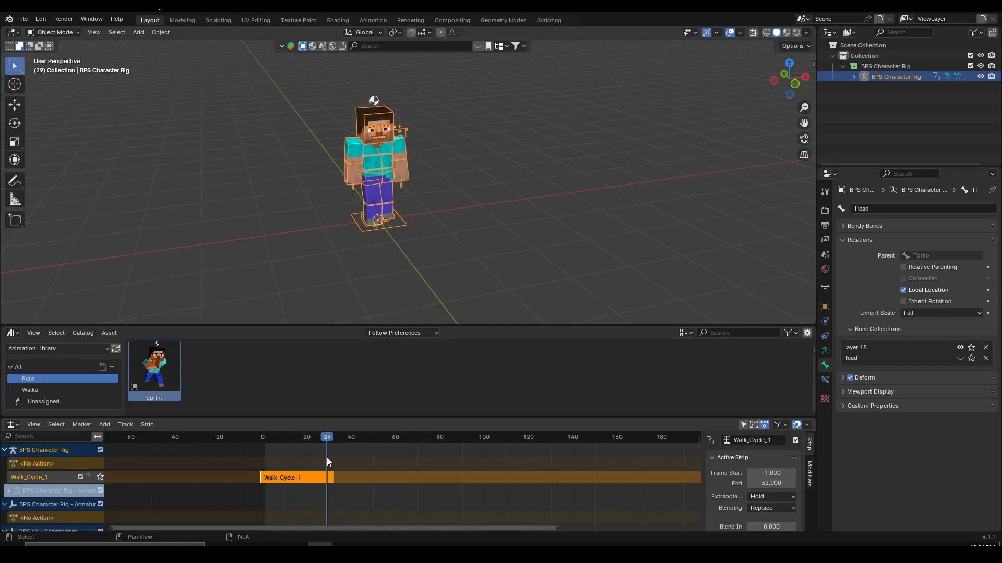
pyautogui.scroll(5, 330, 463)
pyautogui.moveTo(325, 464); pyautogui.dragTo(594, 475, button='middle')
pyautogui.scroll(8, 595, 475)
pyautogui.moveTo(626, 476); pyautogui.dragTo(290, 479, button='middle')
pyautogui.scroll(5, 291, 478)
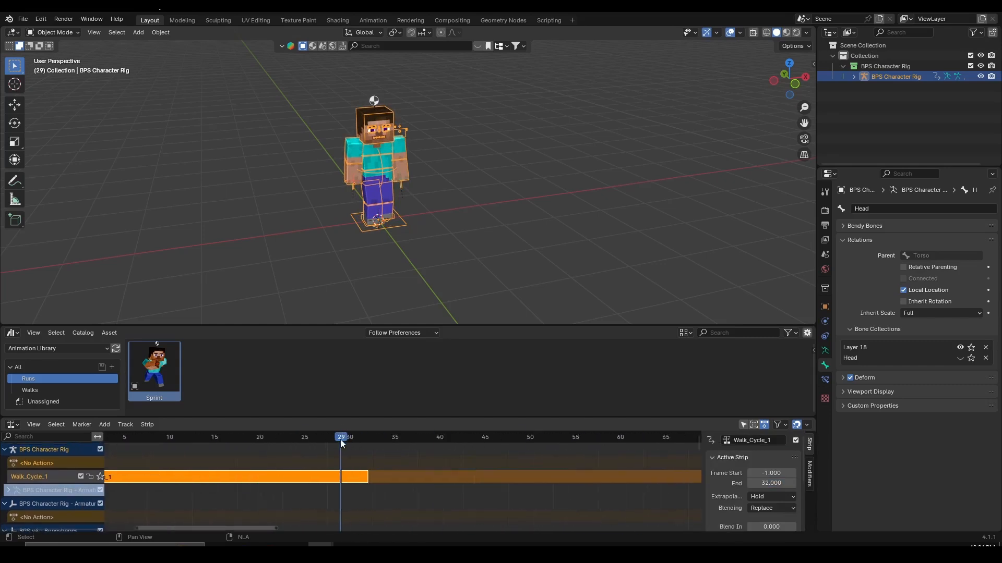
pyautogui.moveTo(346, 436); pyautogui.dragTo(382, 439)
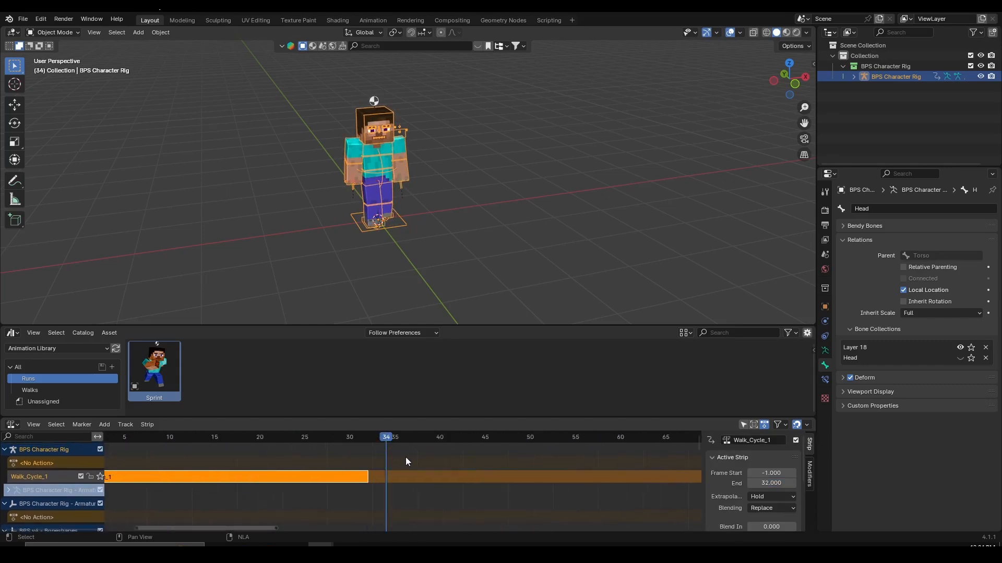
pyautogui.hotkey('shift', 'a')
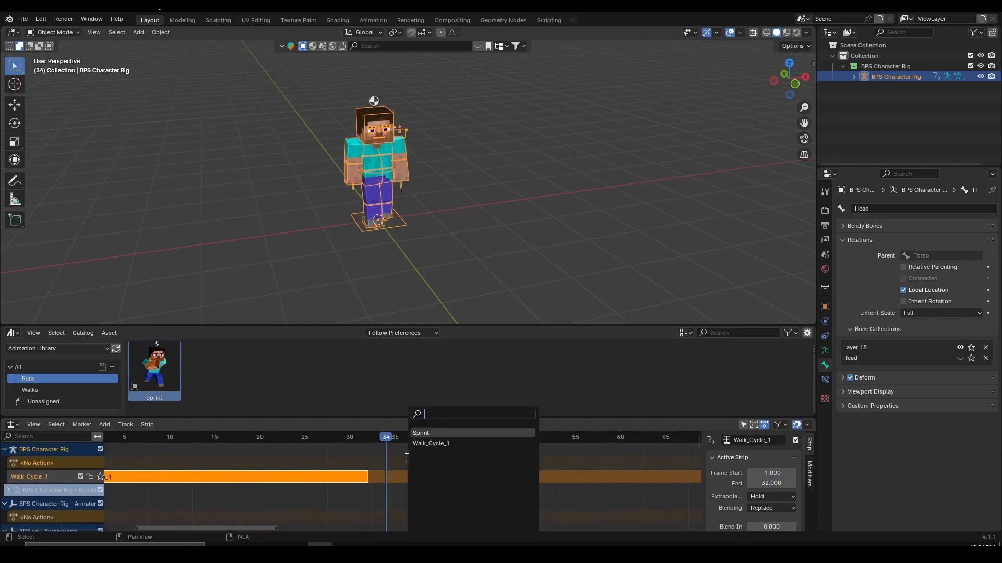
pyautogui.click(420, 433)
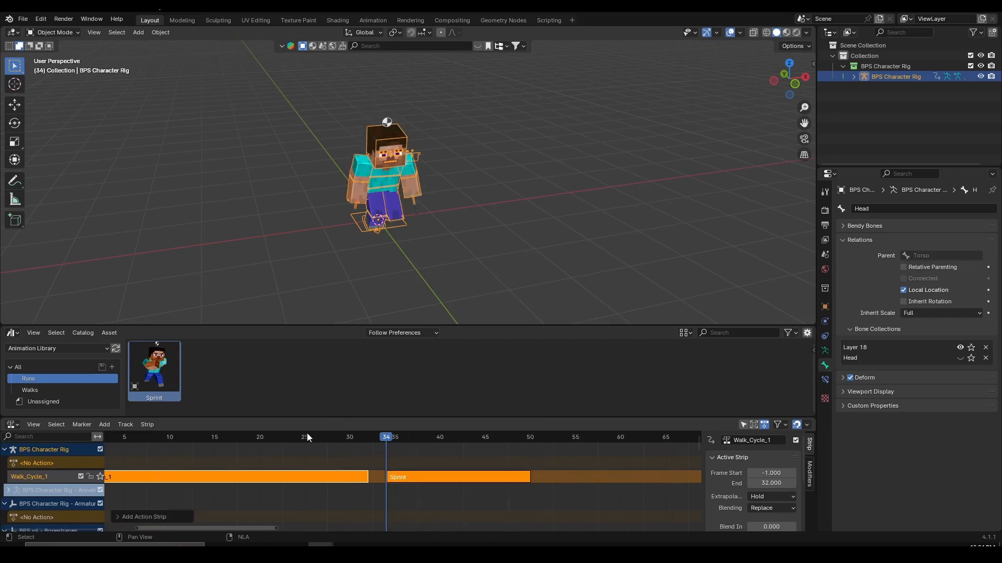
# Step: Add a new NLA track above Walk_Cycle_1 and move the Sprint strip onto it, starting at frame 27
pyautogui.click(324, 439)
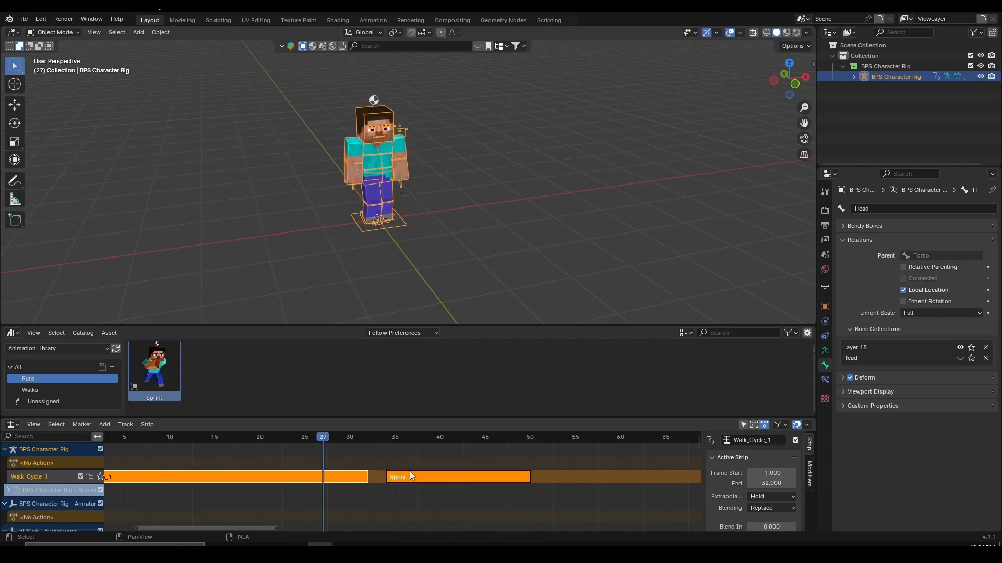
pyautogui.click(418, 474)
pyautogui.press('g')
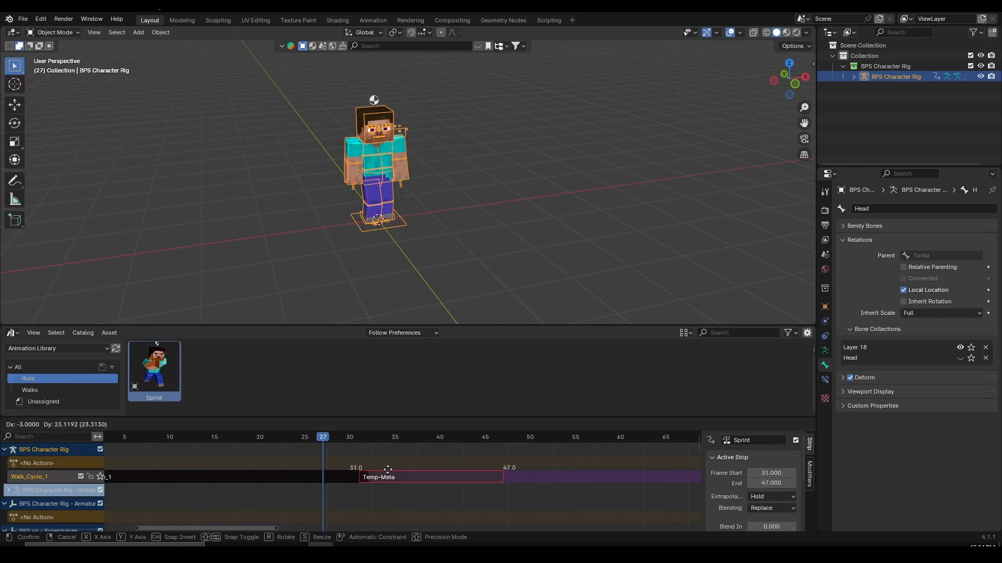
pyautogui.rightClick(395, 467)
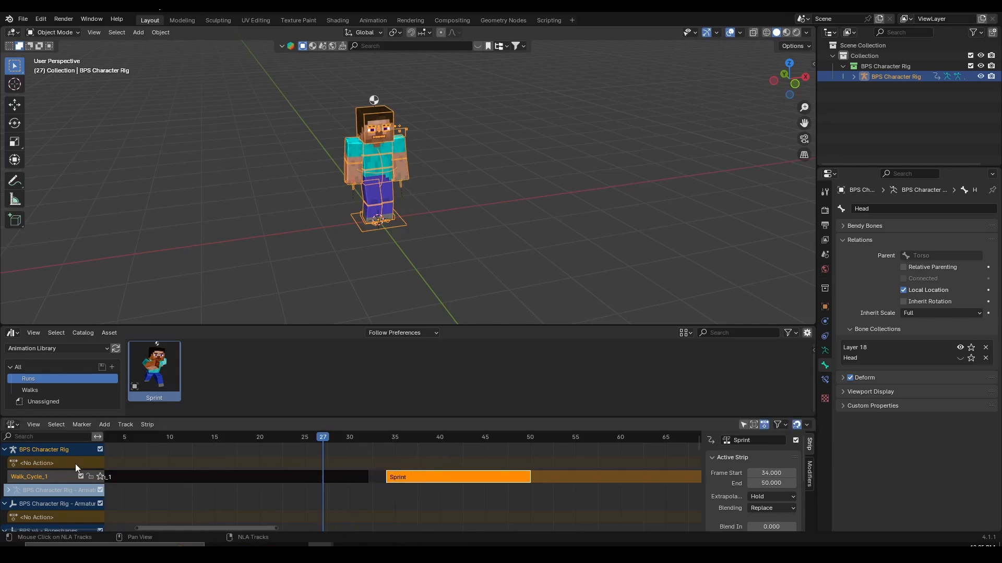
pyautogui.hotkey('shift', 'a')
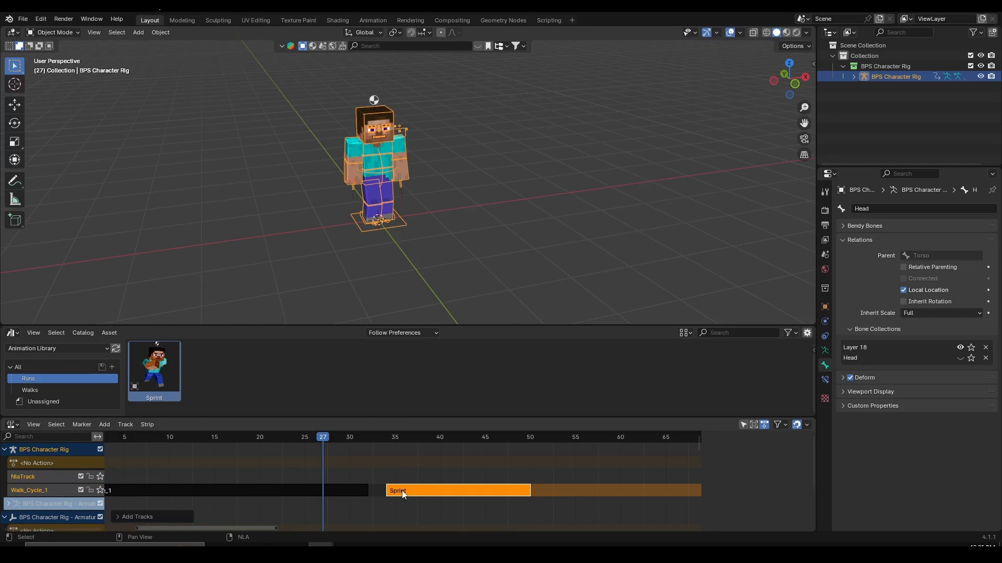
pyautogui.moveTo(401, 490); pyautogui.dragTo(343, 463)
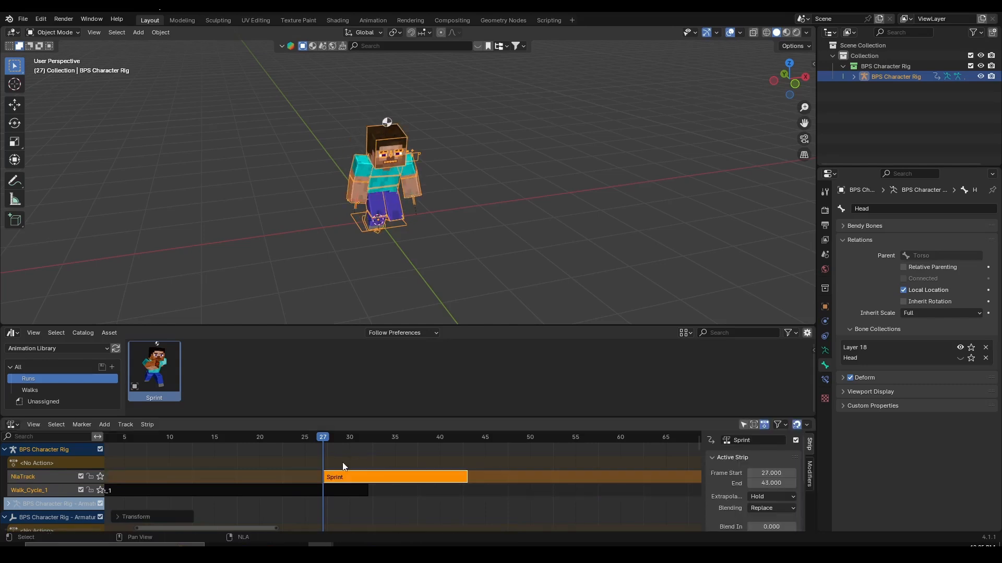
# Step: Undo the Sprint strip's move, the added track and the Sprint strip itself, saving Test.blend along the way
pyautogui.hotkey('ctrl', 'z')
pyautogui.hotkey('ctrl', 'z')
pyautogui.hotkey('ctrl', 'z')
pyautogui.hotkey('ctrl', 's')
pyautogui.hotkey('ctrl', 'z')
pyautogui.hotkey('ctrl', 'z')
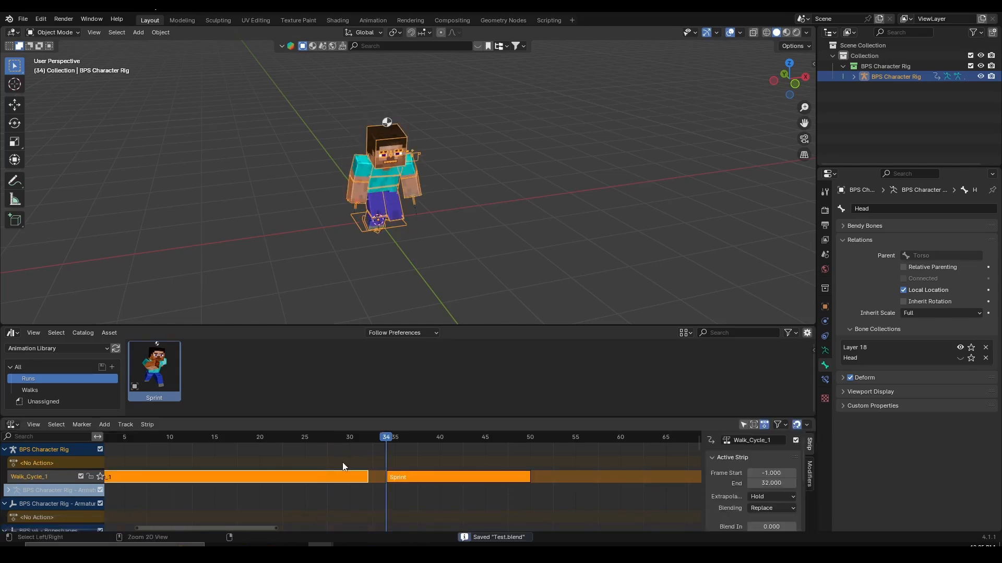
# Step: Add the Sprint action as a strip at frame 28 so it overlaps Walk_Cycle_1 on a track above, and select it
pyautogui.moveTo(358, 443); pyautogui.dragTo(333, 441)
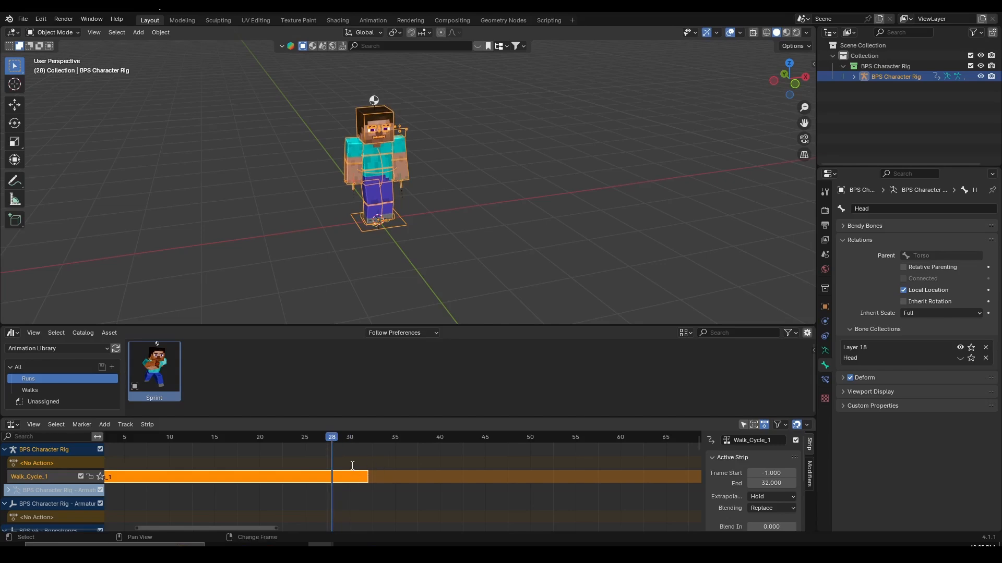
pyautogui.hotkey('shift', 'a')
pyautogui.click(365, 433)
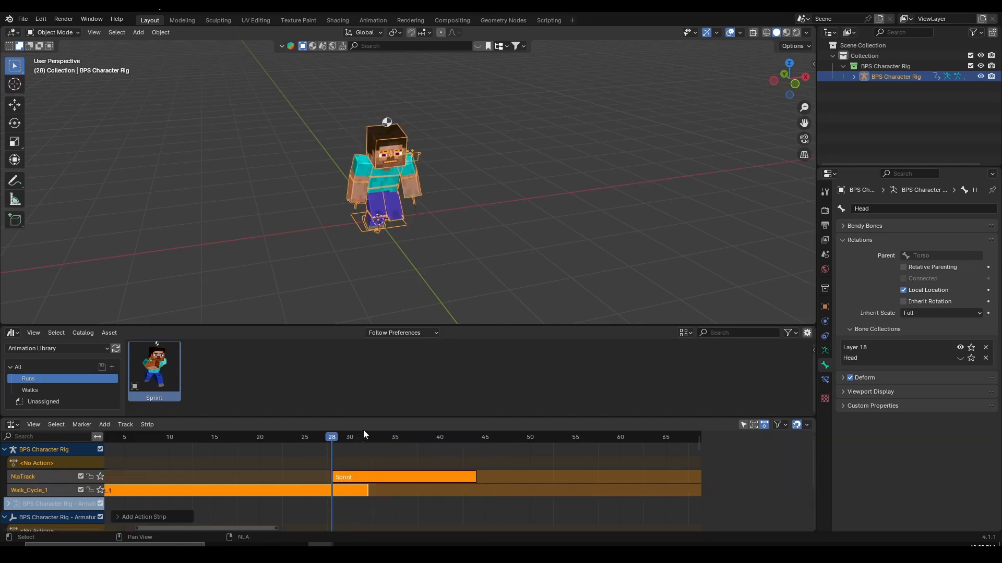
pyautogui.moveTo(357, 478); pyautogui.dragTo(378, 475)
pyautogui.hotkey('ctrl', 'z')
pyautogui.click(390, 478)
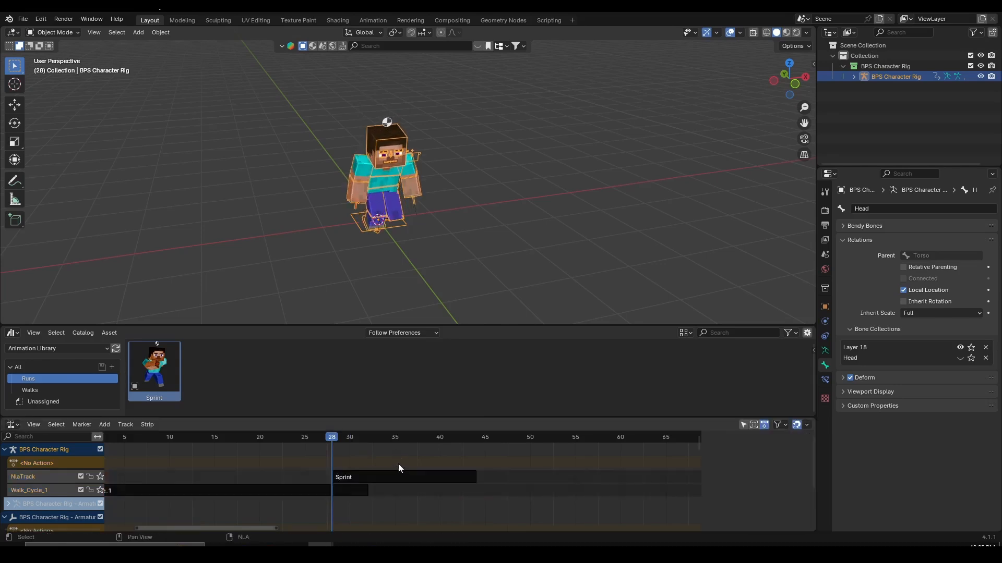
pyautogui.moveTo(331, 447); pyautogui.dragTo(302, 478)
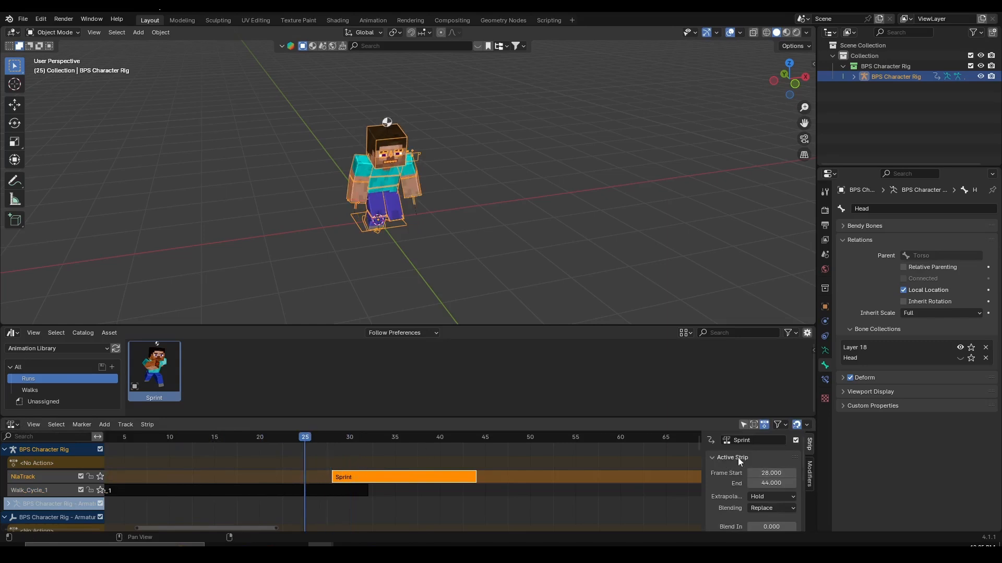
# Step: Set the Sprint strip's extrapolation to Nothing and scrub from frame 25 to 30 to check the changeover
pyautogui.scroll(-1, 738, 463)
pyautogui.press('n')
pyautogui.press('n')
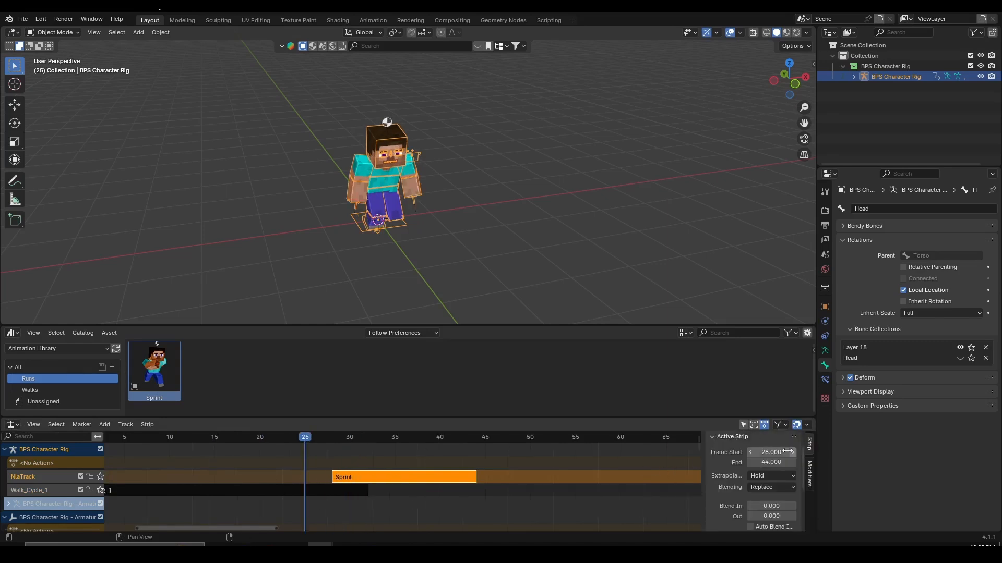
pyautogui.scroll(1, 778, 457)
pyautogui.scroll(-1, 757, 466)
pyautogui.scroll(1, 749, 476)
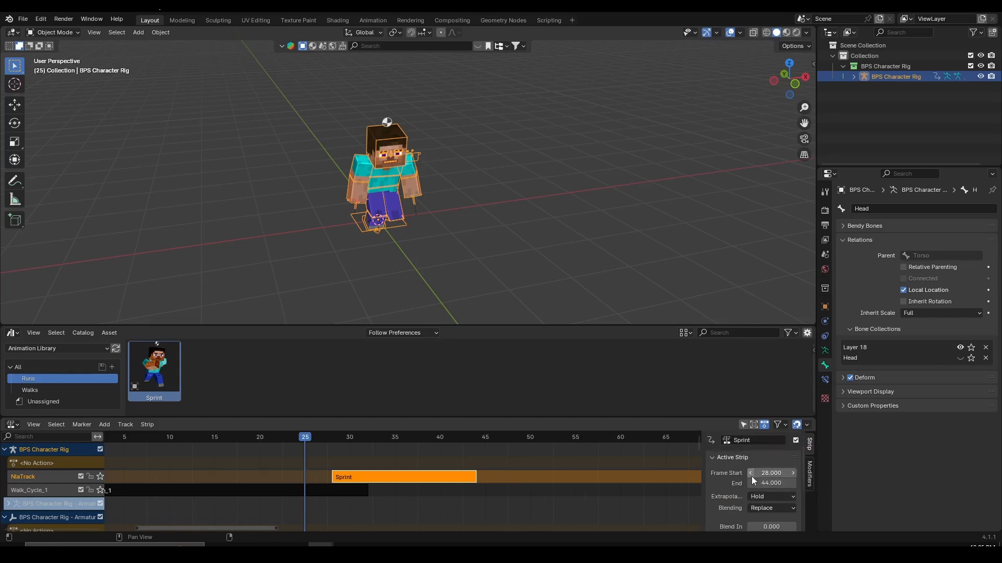
pyautogui.scroll(-1, 753, 480)
pyautogui.click(772, 479)
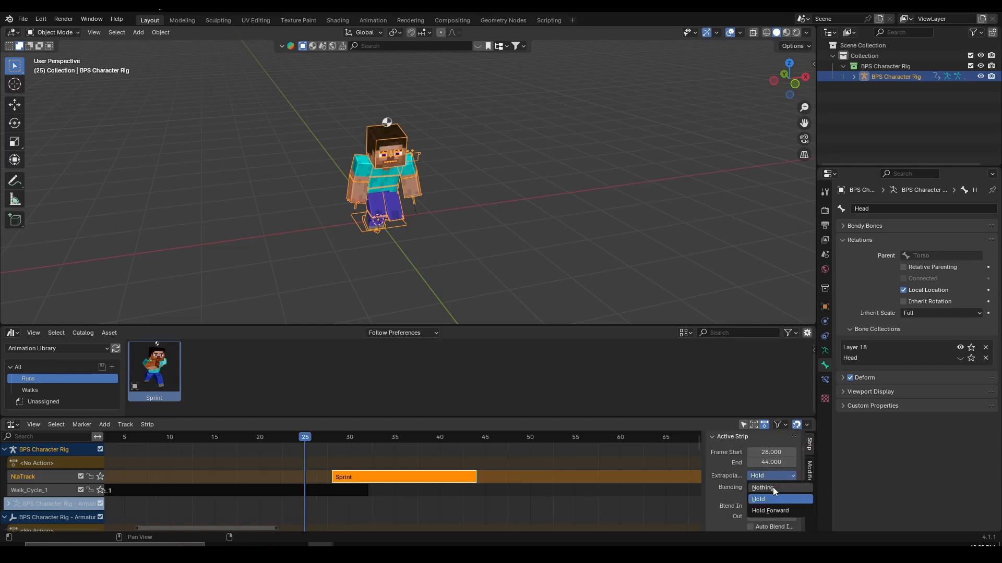
pyautogui.click(776, 496)
pyautogui.moveTo(295, 442); pyautogui.dragTo(356, 481)
# Step: Enable Auto Blend In/Out on both the Sprint and Walk_Cycle_1 strips
pyautogui.scroll(-2, 760, 481)
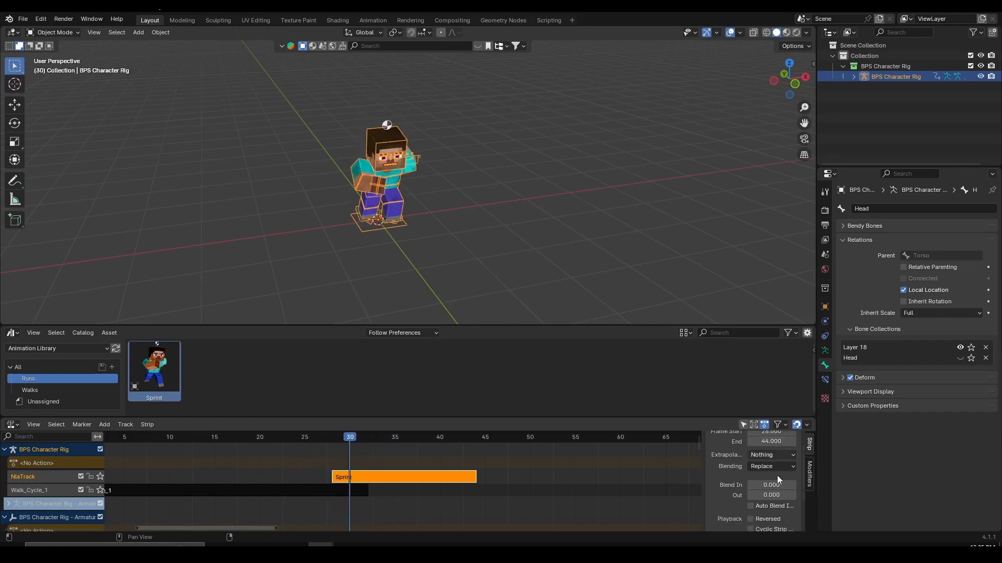
pyautogui.click(750, 485)
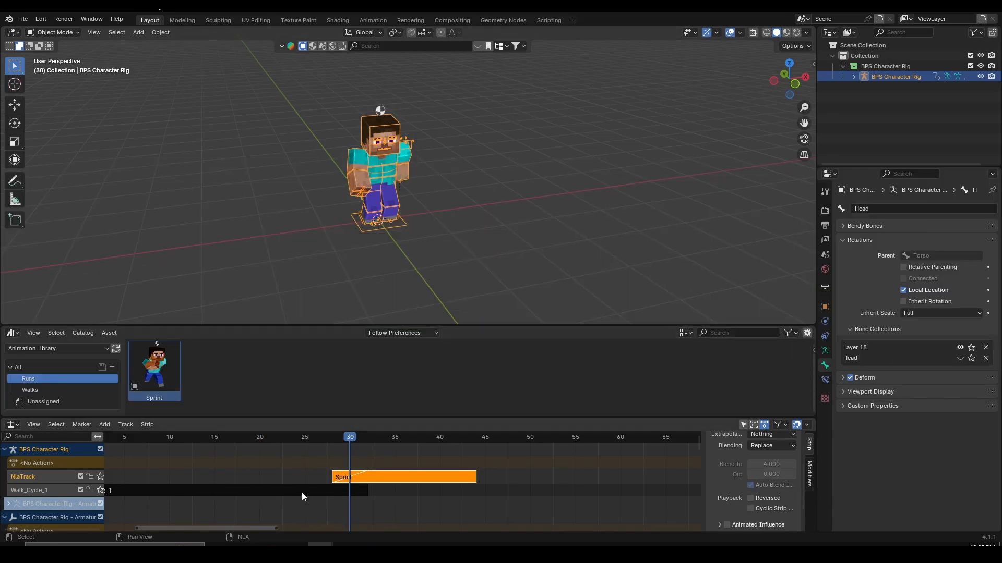
pyautogui.click(301, 493)
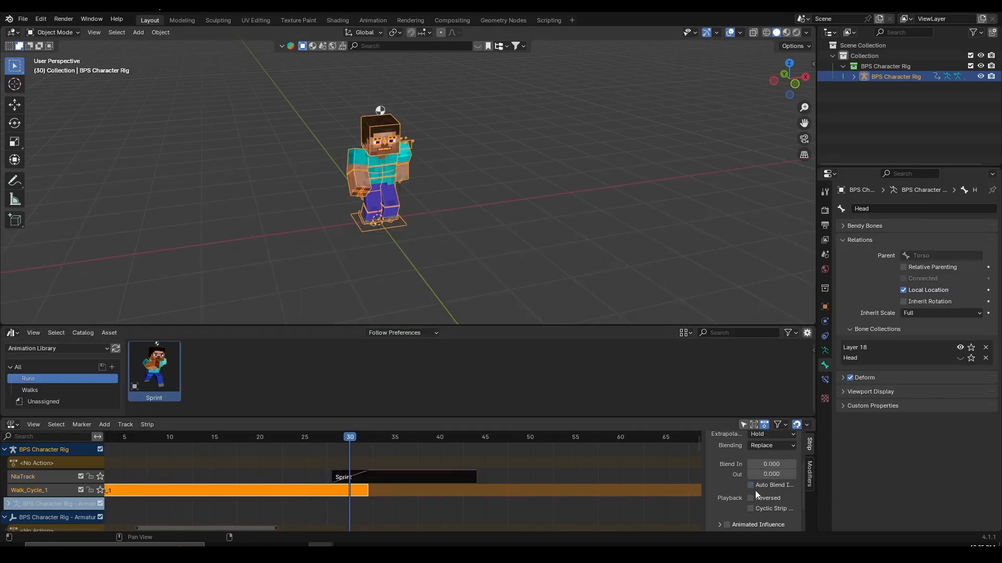
pyautogui.click(751, 486)
# Step: Set the Sprint strip's action clip to repeat 4 times
pyautogui.click(435, 479)
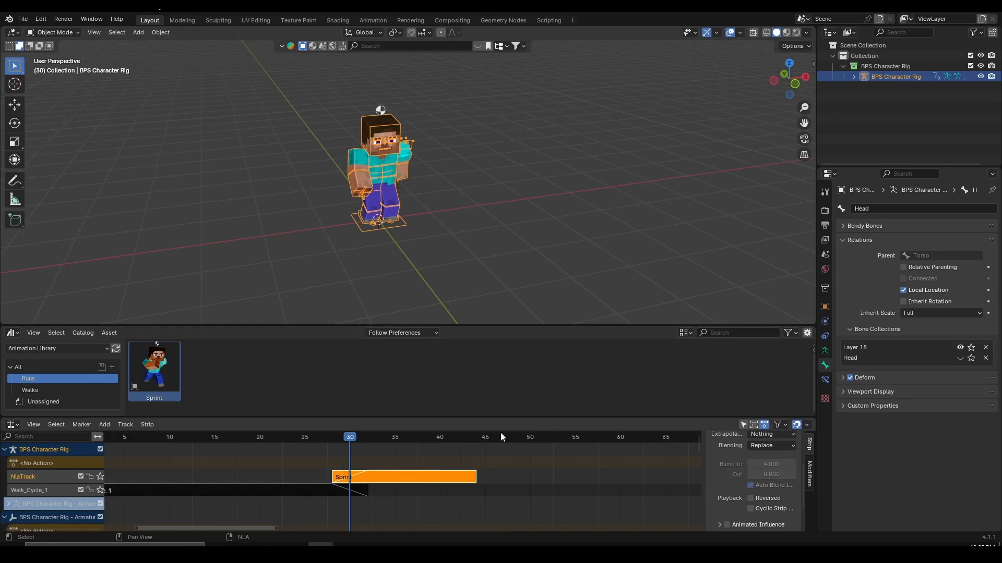
pyautogui.scroll(-2, 745, 472)
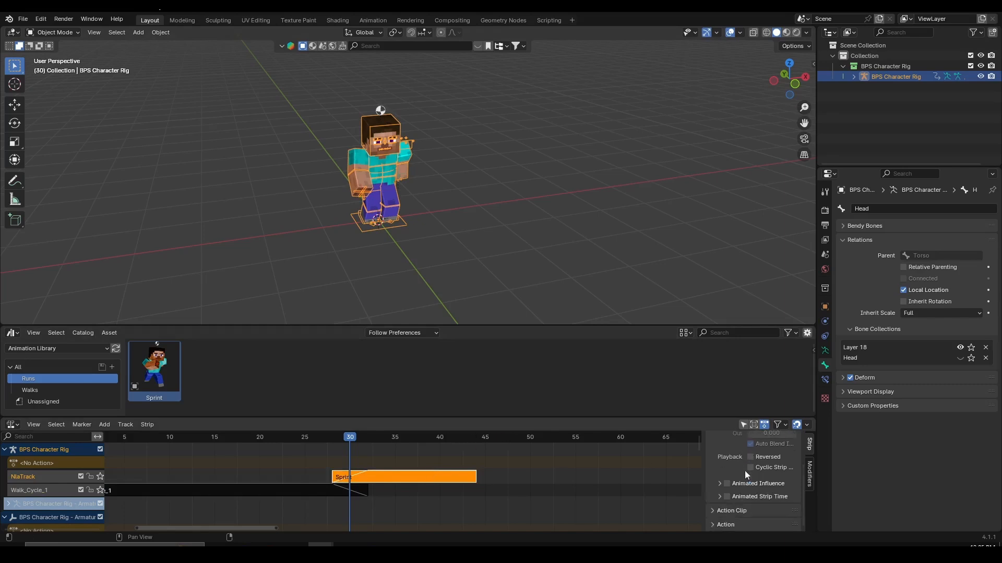
pyautogui.click(739, 512)
pyautogui.scroll(-3, 753, 472)
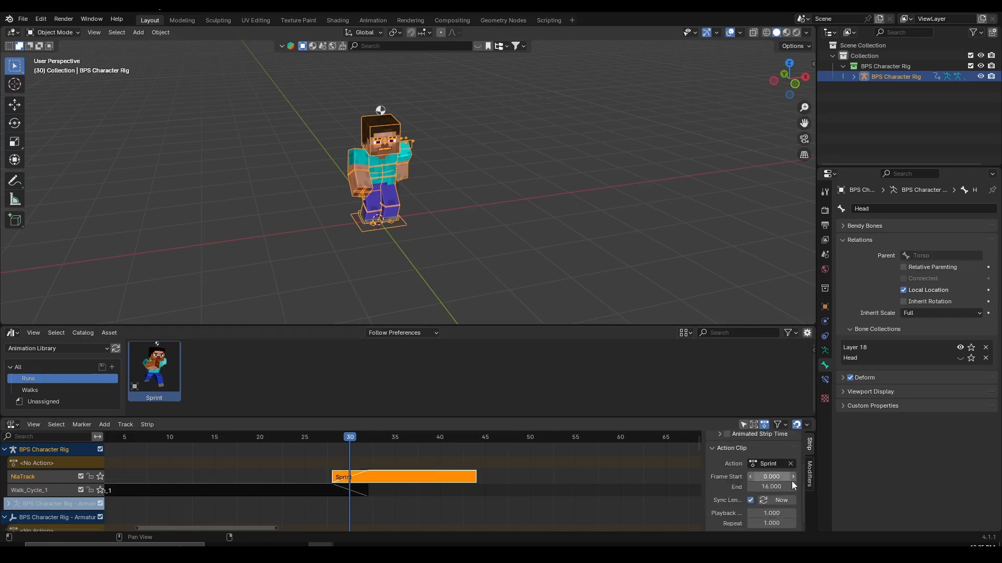
pyautogui.moveTo(771, 523); pyautogui.dragTo(803, 524)
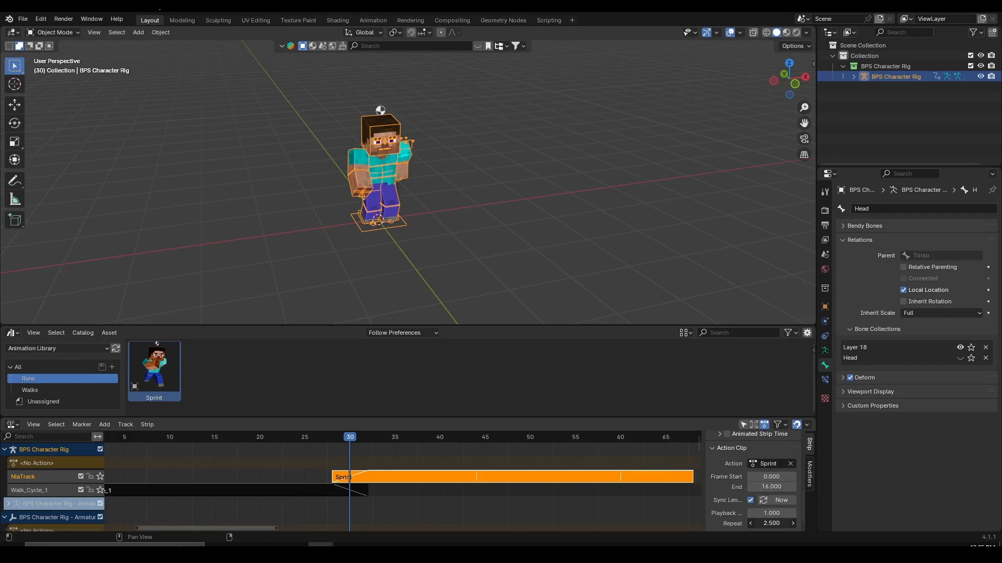
# Step: Play the combined walk and sprint animation from around frame 0, viewing the character up close
pyautogui.scroll(-5, 501, 490)
pyautogui.moveTo(385, 437); pyautogui.dragTo(294, 436)
pyautogui.press('space')
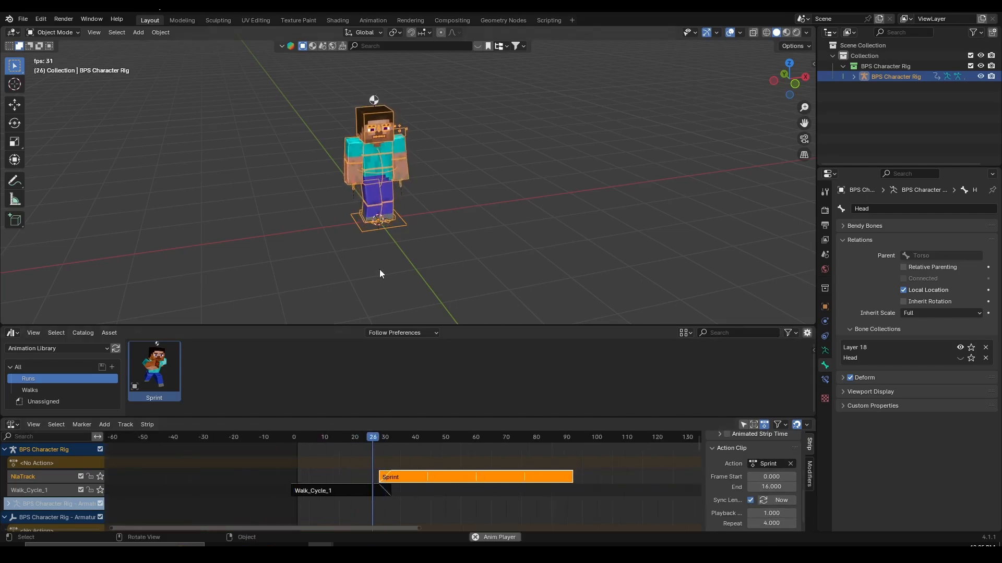
pyautogui.scroll(4, 390, 270)
pyautogui.moveTo(415, 269); pyautogui.dragTo(430, 268, button='middle')
pyautogui.press('space')
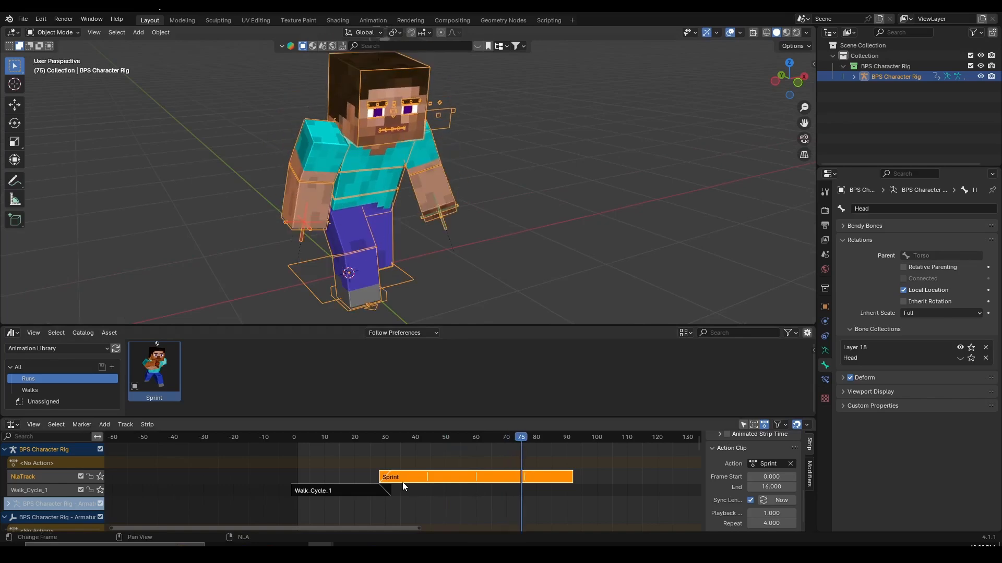
# Step: Move the Sprint strip earlier to start at about frame 26 and play the transition from frame 24
pyautogui.moveTo(400, 481); pyautogui.dragTo(396, 481)
pyautogui.click(396, 481)
pyautogui.moveTo(340, 436); pyautogui.dragTo(366, 444)
pyautogui.moveTo(391, 263); pyautogui.dragTo(384, 258, button='middle')
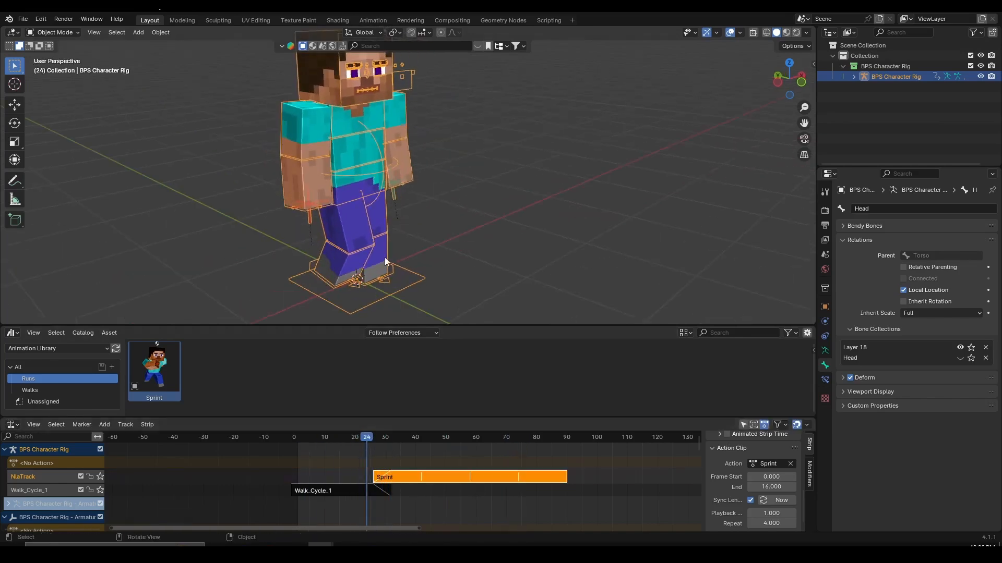
pyautogui.press('space')
pyautogui.press('space')
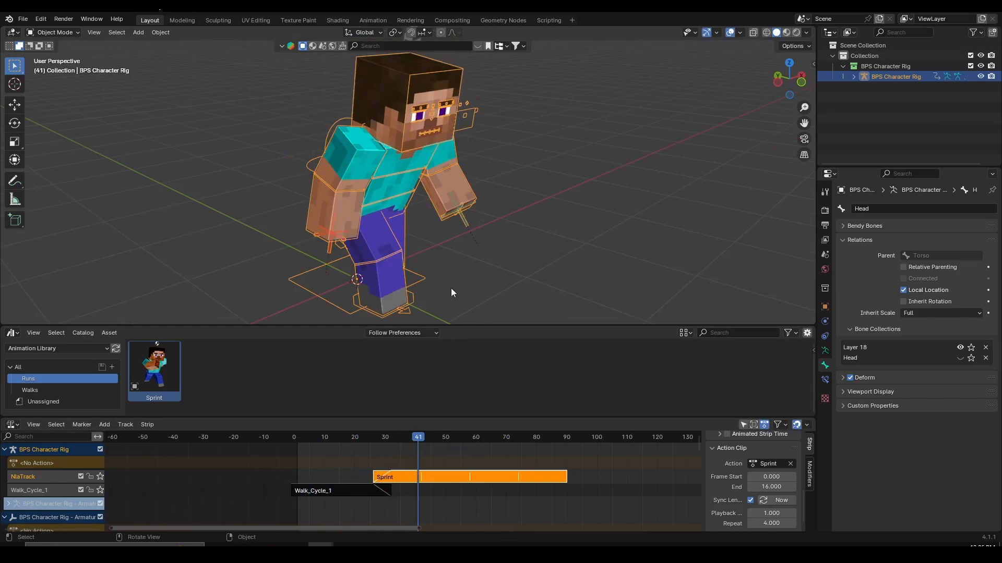
# Step: Show the Walks catalog in the asset library and replay the animation from its start frame
pyautogui.scroll(-1, 451, 288)
pyautogui.click(65, 390)
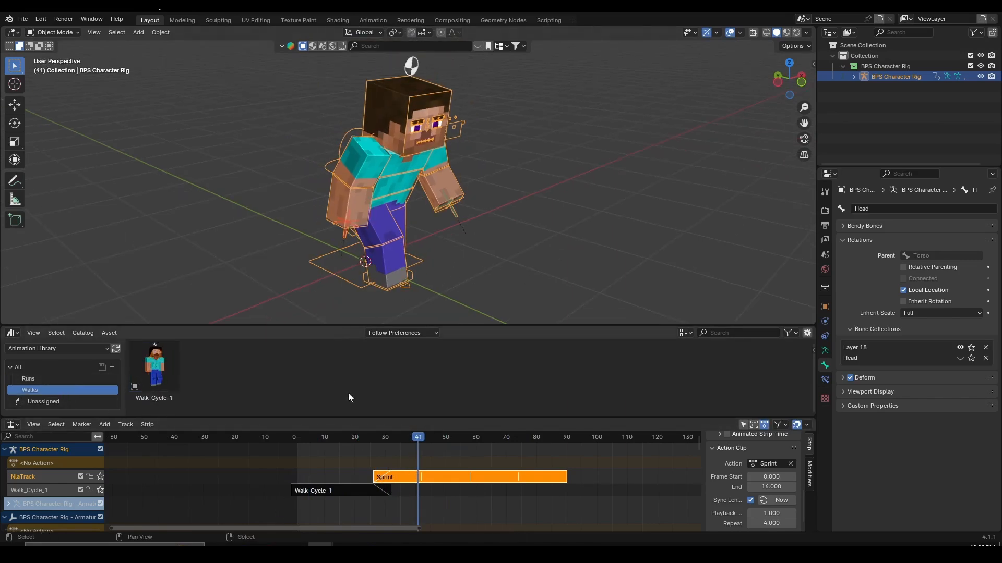
pyautogui.hotkey('shift', 'Left')
pyautogui.press('space')
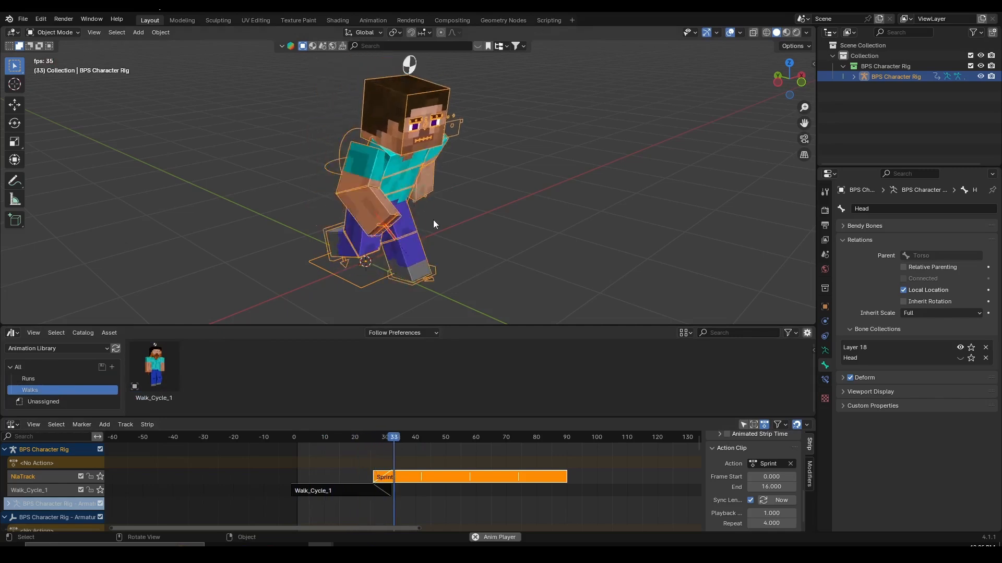
pyautogui.moveTo(452, 229); pyautogui.dragTo(406, 226, button='middle')
pyautogui.press('space')
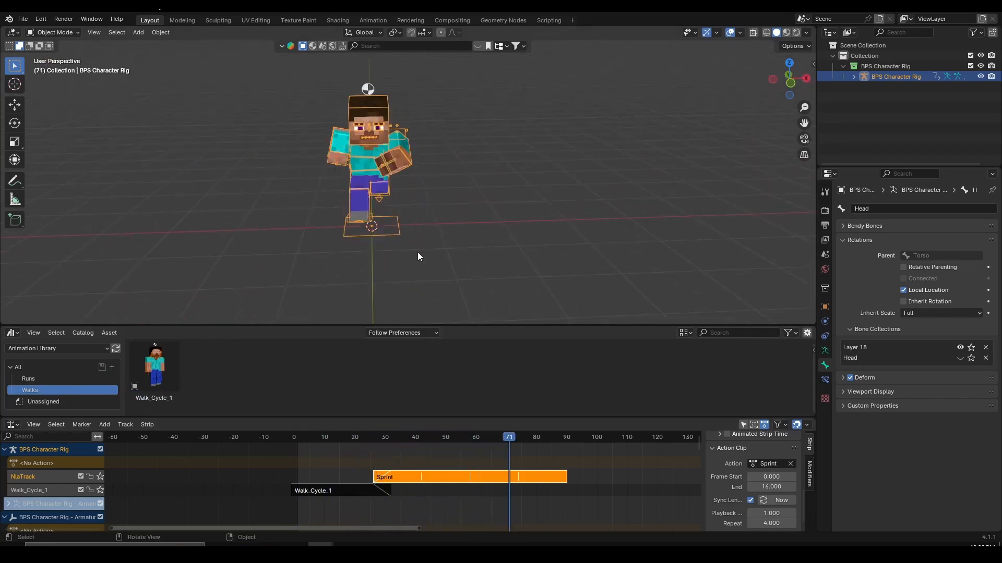
# Step: Scrub through the walk-to-sprint transition up to frame 33 and play it while viewing the character from the side
pyautogui.moveTo(300, 439); pyautogui.dragTo(394, 463)
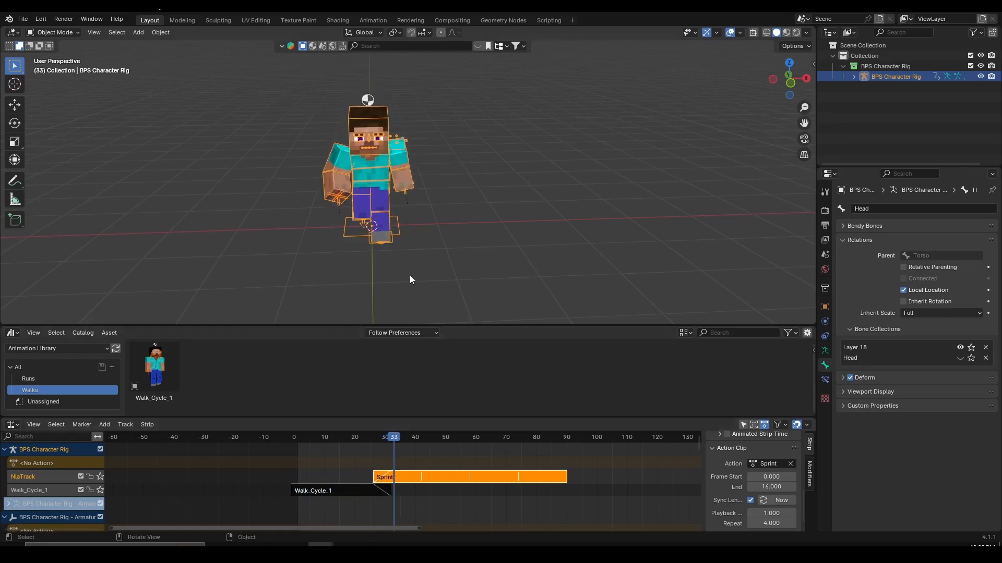
pyautogui.moveTo(409, 274); pyautogui.dragTo(410, 211, button='middle')
pyautogui.press('space')
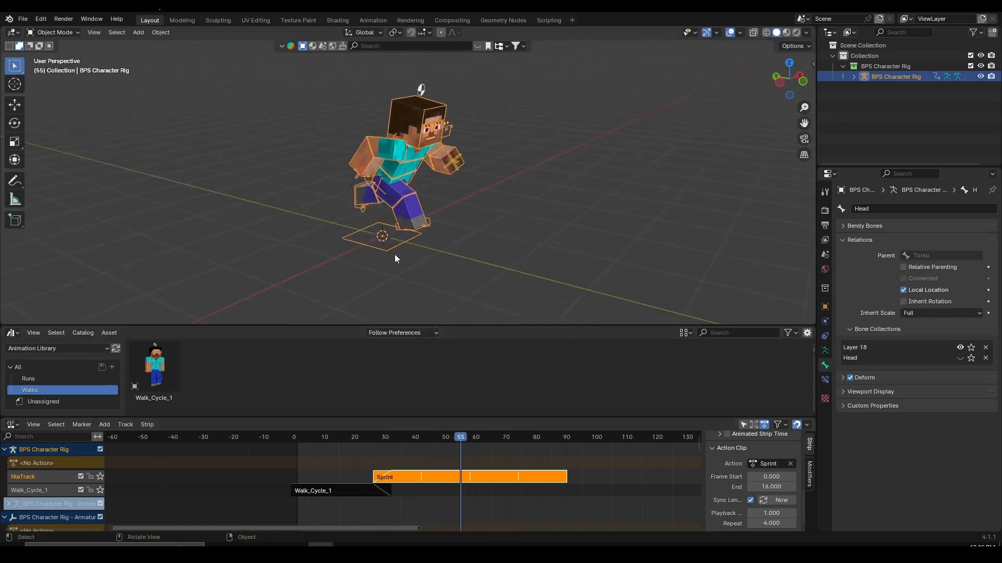
pyautogui.press('space')
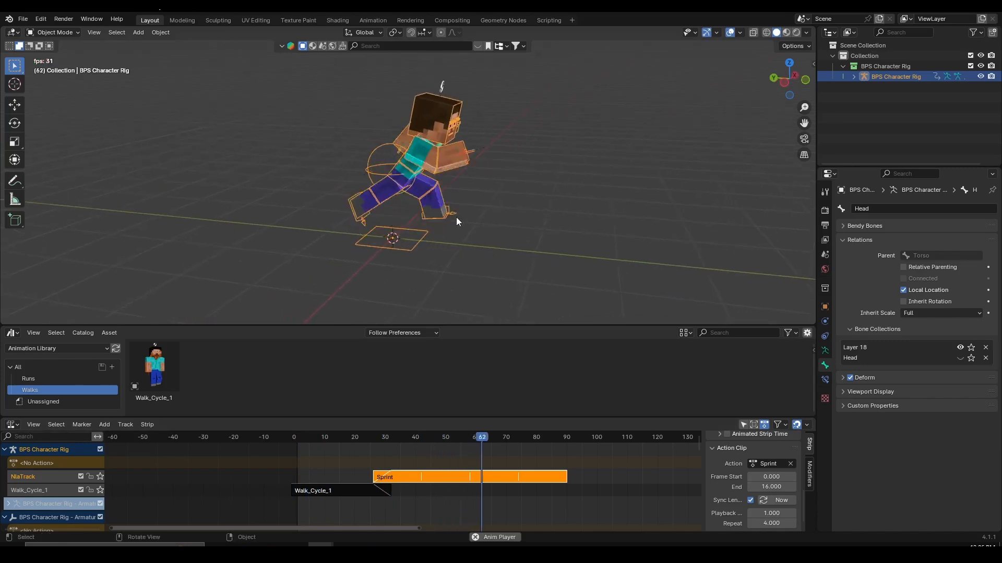
# Step: Stop the playback and scrub the walk-to-sprint transition from the start to frame 23 in a closer view
pyautogui.scroll(5, 456, 217)
pyautogui.press('space')
pyautogui.moveTo(301, 437); pyautogui.dragTo(363, 445)
# Step: Switch to the animation library file and preview the Axe_Tree_Chop animation, with overlays shown and its character rig selected
pyautogui.moveTo(321, 546)
pyautogui.click(282, 517)
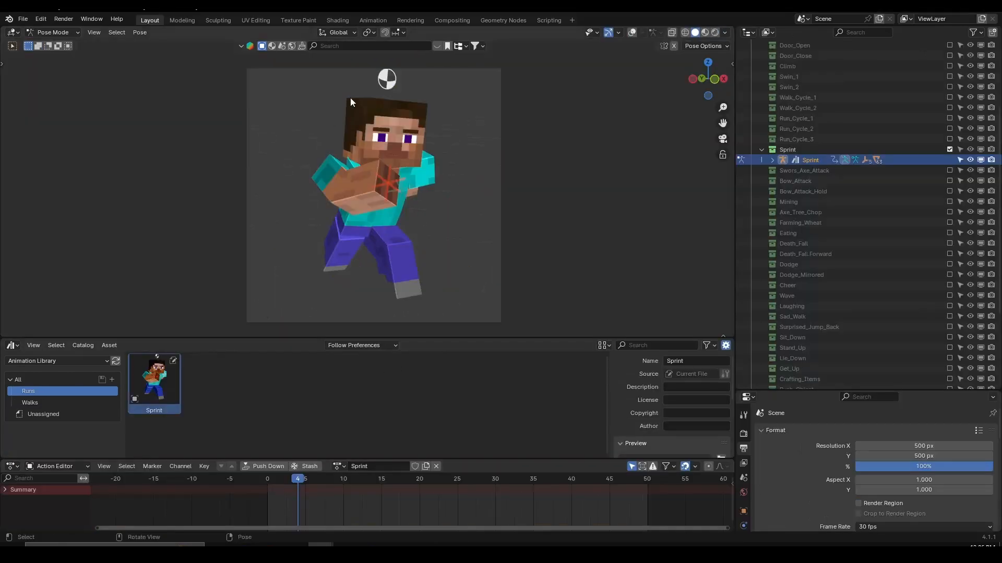
pyautogui.click(949, 202)
pyautogui.moveTo(387, 199); pyautogui.dragTo(381, 210, button='middle')
pyautogui.press('space')
pyautogui.scroll(-4, 417, 208)
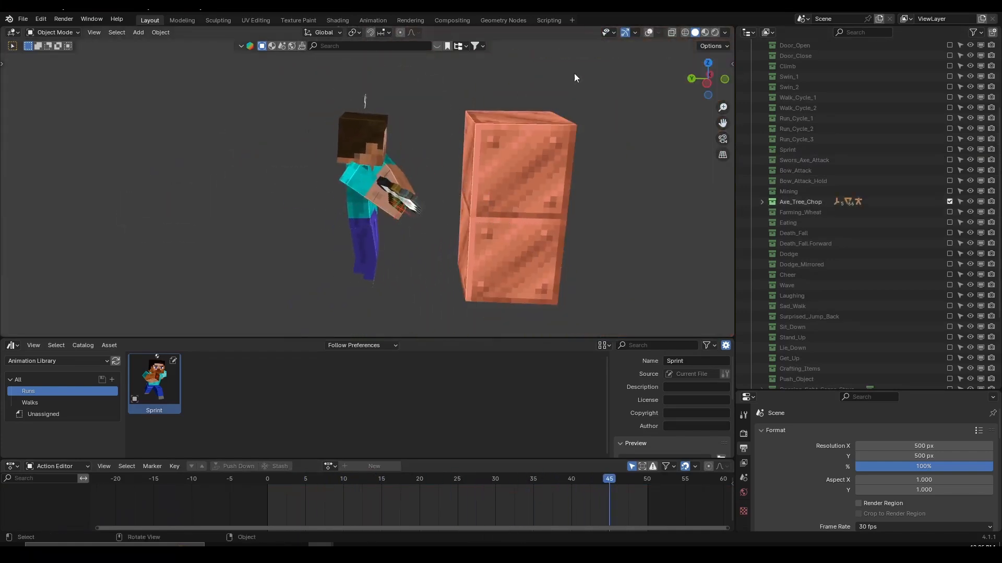
pyautogui.click(649, 32)
pyautogui.click(387, 150)
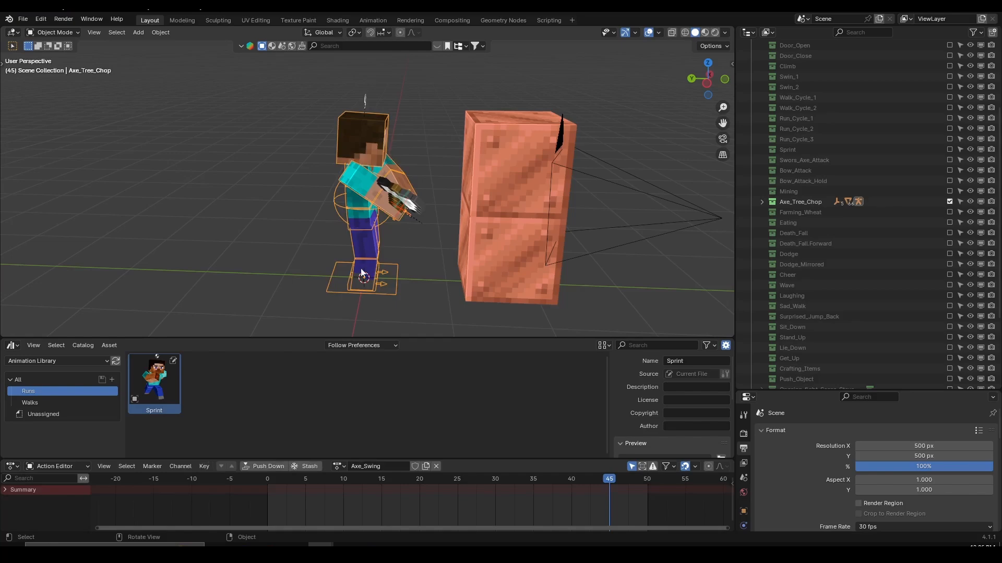
# Step: Switch back to the file with the blended NLA strips and show the Runs catalog in the asset library
pyautogui.moveTo(334, 545)
pyautogui.click(348, 514)
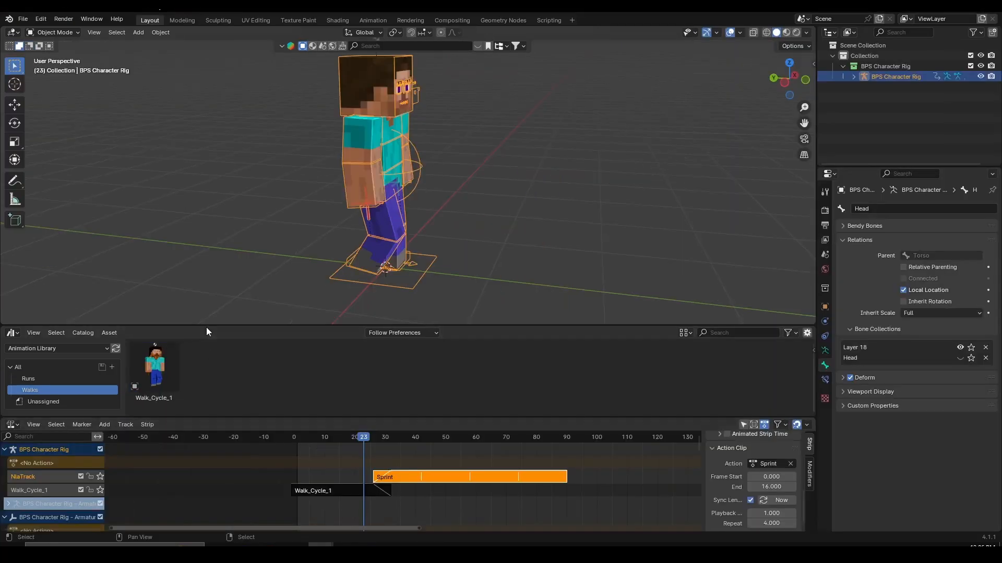
pyautogui.click(33, 378)
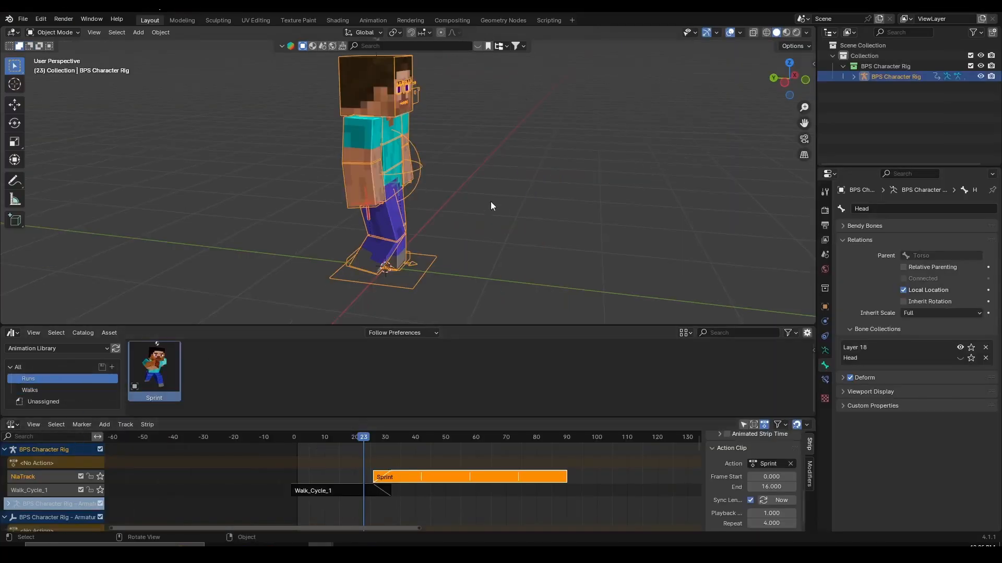
# Step: Play the Farming_Wheat animation in the library file, viewing the character and wheat block up close
pyautogui.scroll(-1, 491, 202)
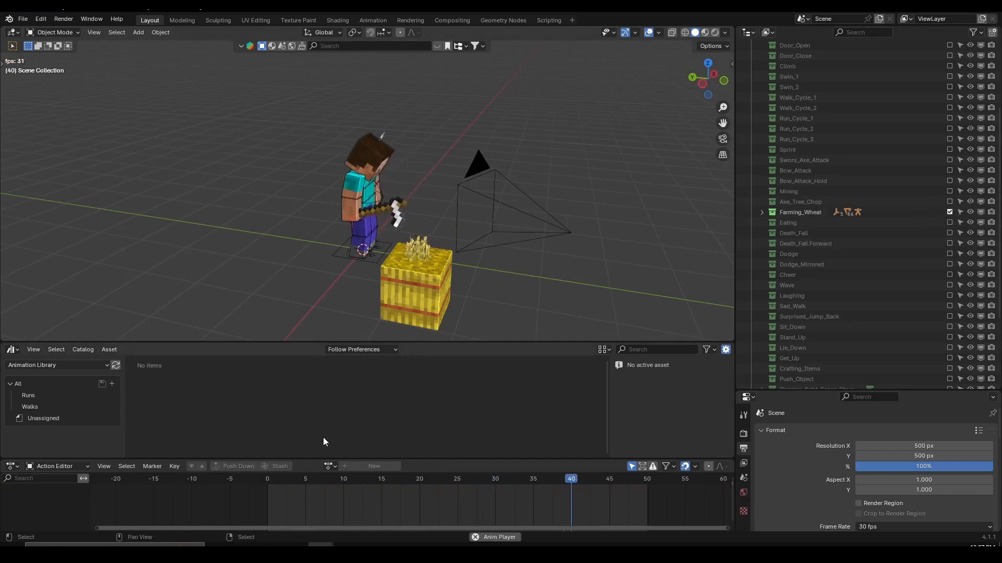
pyautogui.scroll(-2, 334, 497)
pyautogui.moveTo(334, 497); pyautogui.dragTo(267, 496, button='middle')
pyautogui.scroll(2, 277, 493)
pyautogui.moveTo(432, 266); pyautogui.dragTo(416, 262, button='middle')
pyautogui.scroll(2, 379, 265)
pyautogui.press('space')
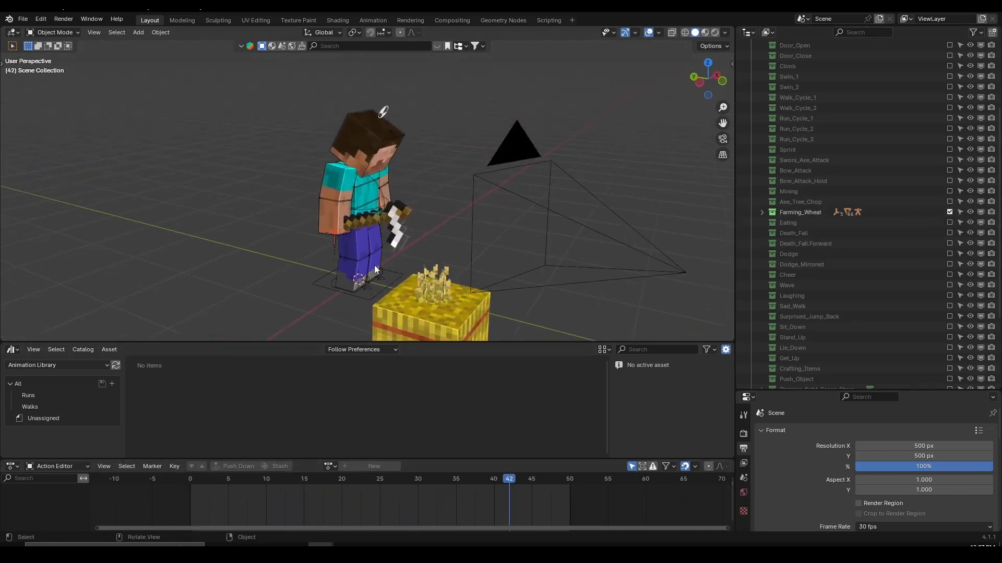
pyautogui.press('space')
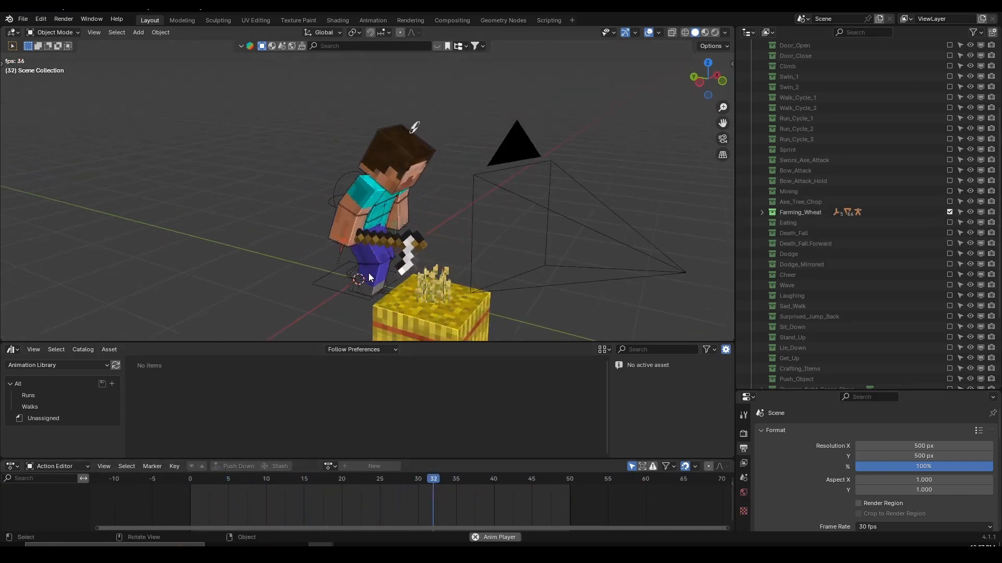
# Step: Hide the Farming_Wheat collection and show the Backflip collection to preview its animation
pyautogui.click(950, 212)
pyautogui.scroll(5, 951, 168)
pyautogui.click(949, 119)
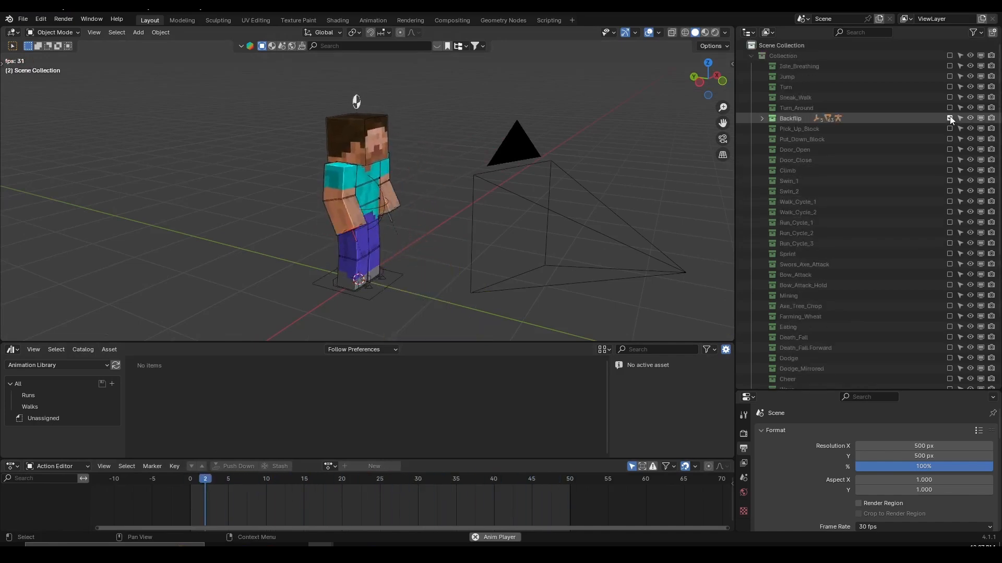
# Step: Replace the visible Backflip collection with Run_Cycle_1 and stop the playback at frame 0
pyautogui.click(950, 118)
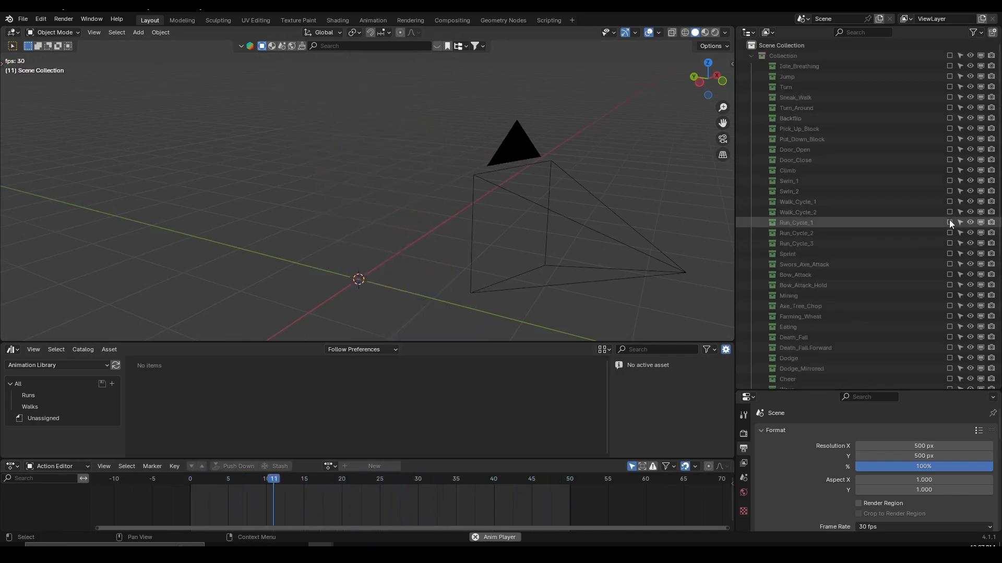
pyautogui.click(950, 223)
pyautogui.press('space')
pyautogui.click(189, 479)
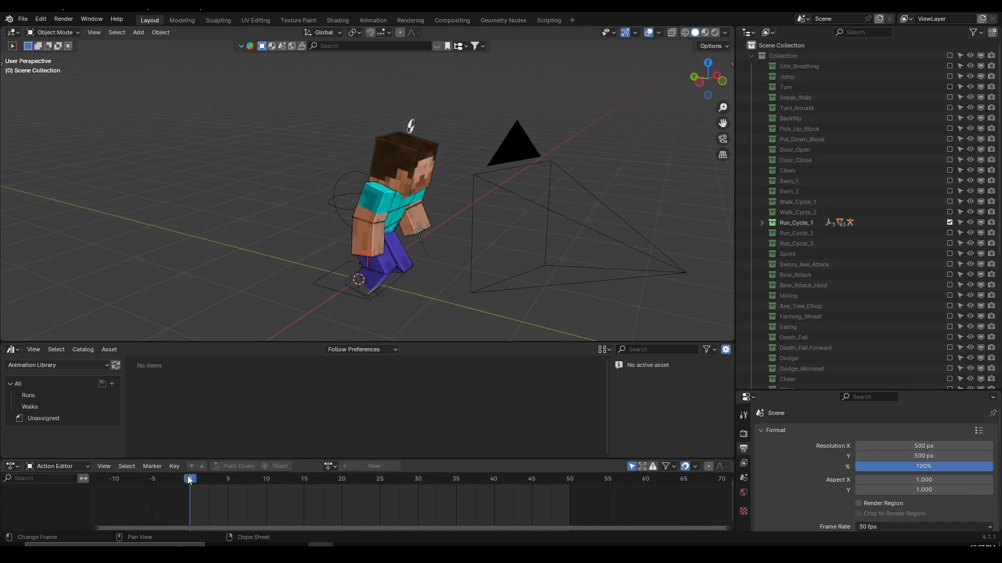
# Step: Look through the full list of animation collections in the library file and view the running character from the side
pyautogui.scroll(-4, 856, 124)
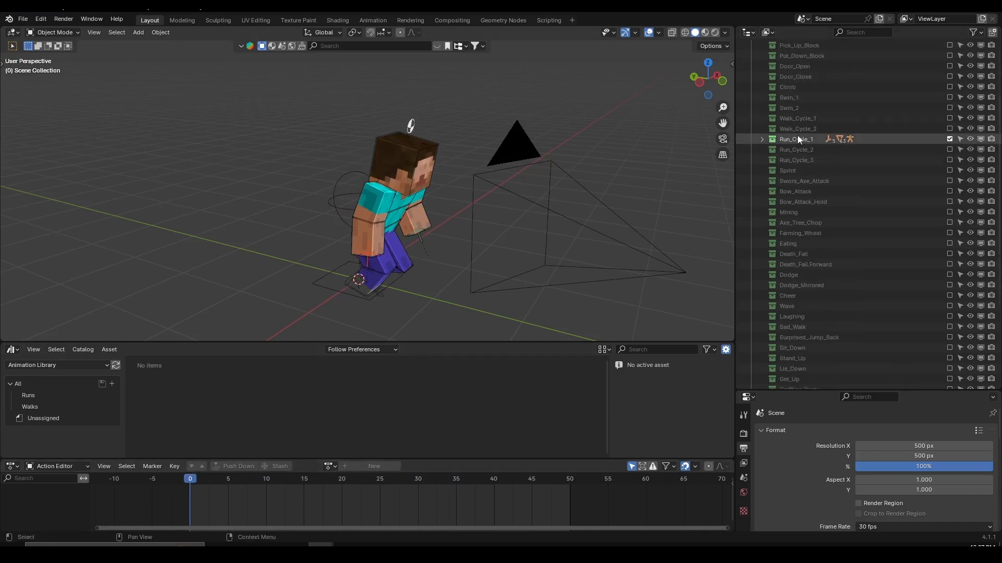
pyautogui.scroll(4, 802, 173)
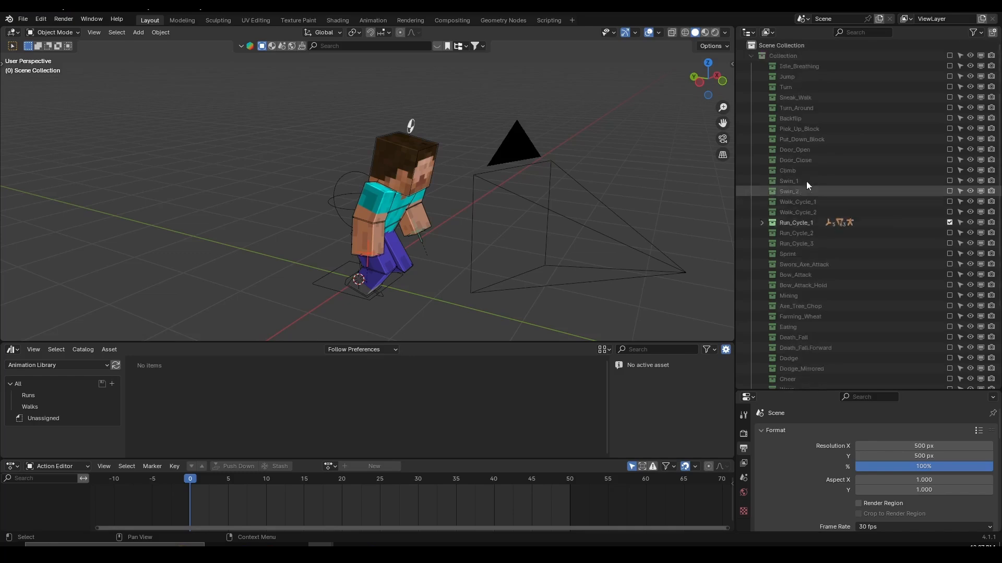
pyautogui.scroll(-9, 808, 193)
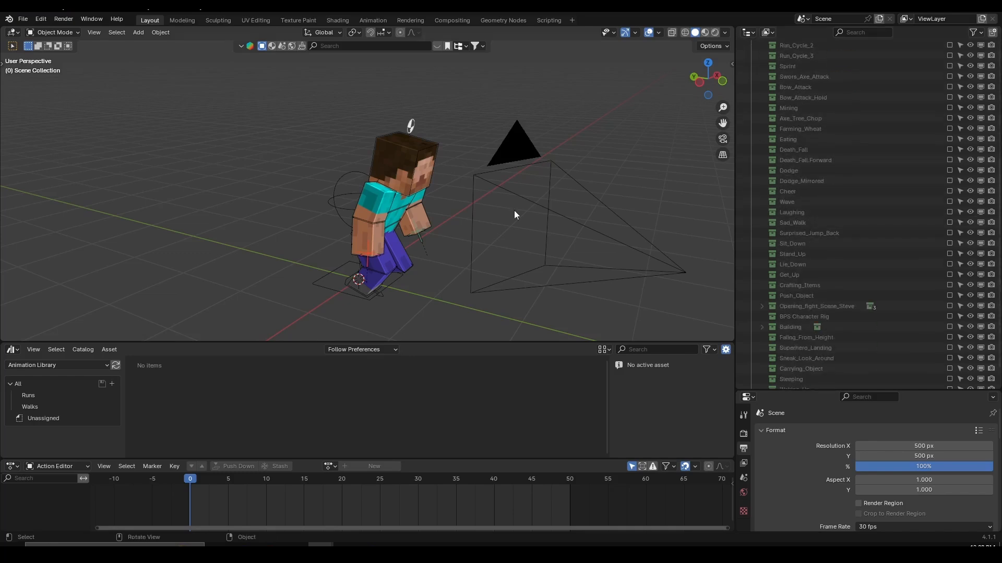
pyautogui.moveTo(520, 207); pyautogui.dragTo(423, 211, button='middle')
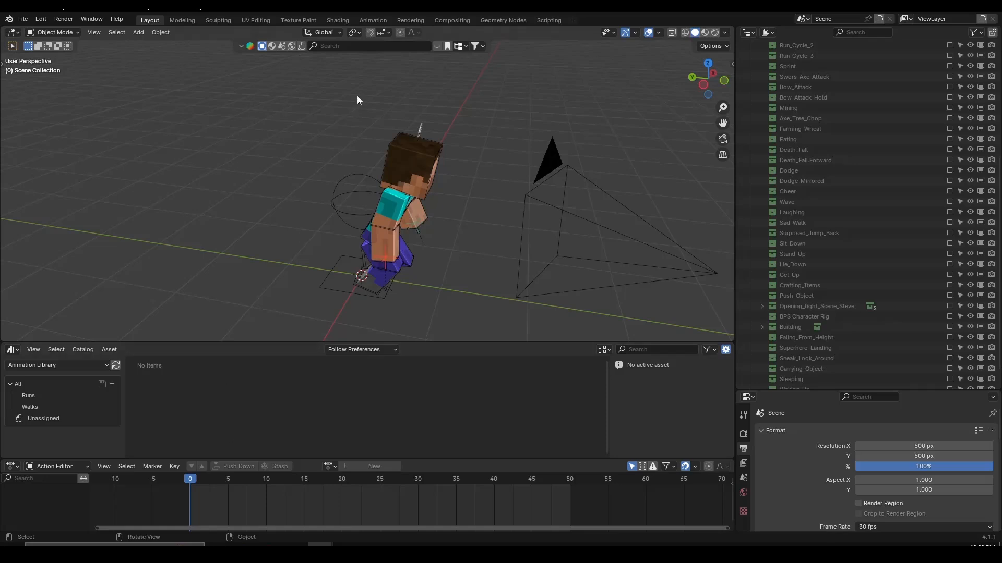
pyautogui.scroll(5, 822, 224)
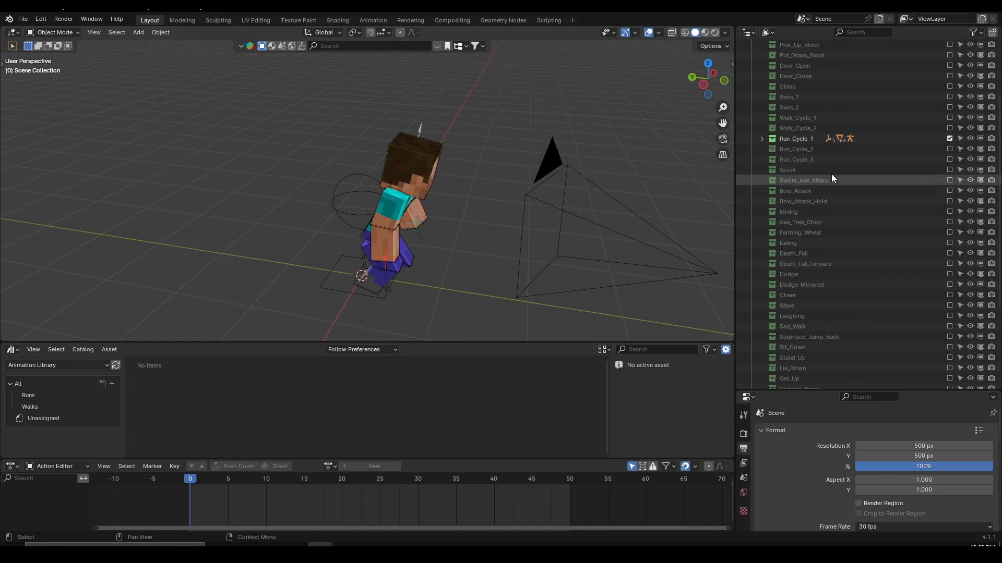
pyautogui.scroll(4, 825, 170)
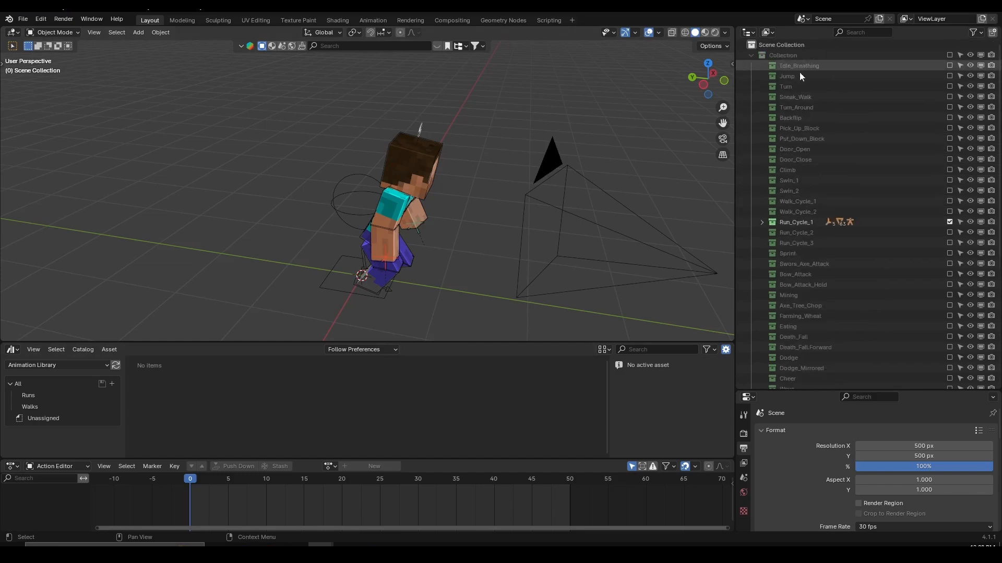
pyautogui.scroll(-10, 825, 125)
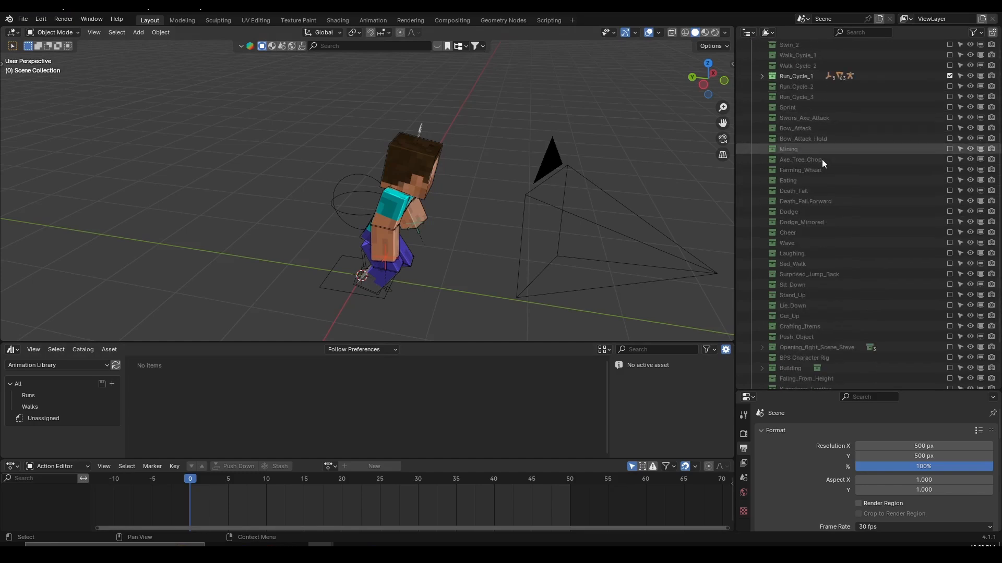
# Step: Show the Sit_Down collection, and preview the Building animation with its stone blocks
pyautogui.click(949, 222)
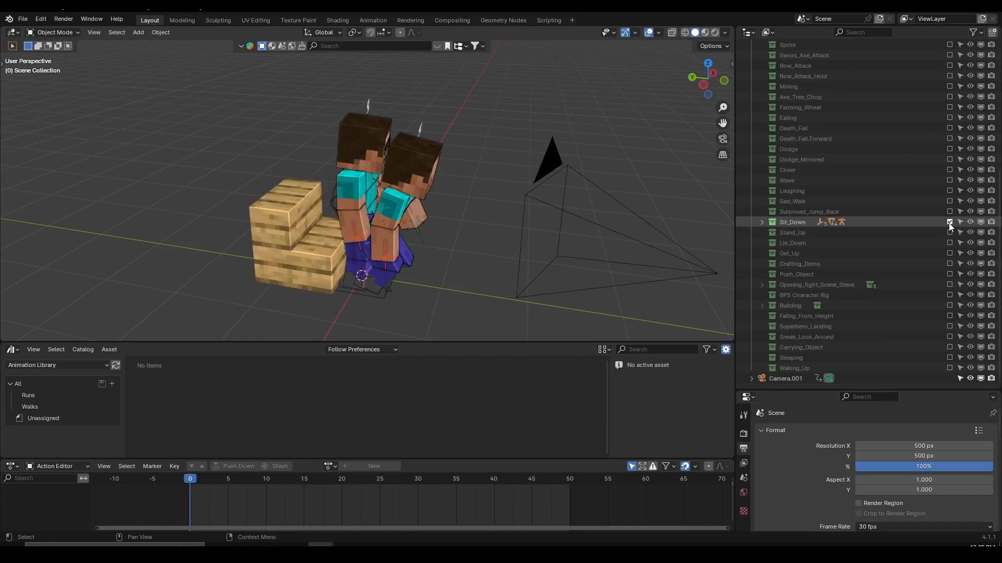
pyautogui.click(949, 159)
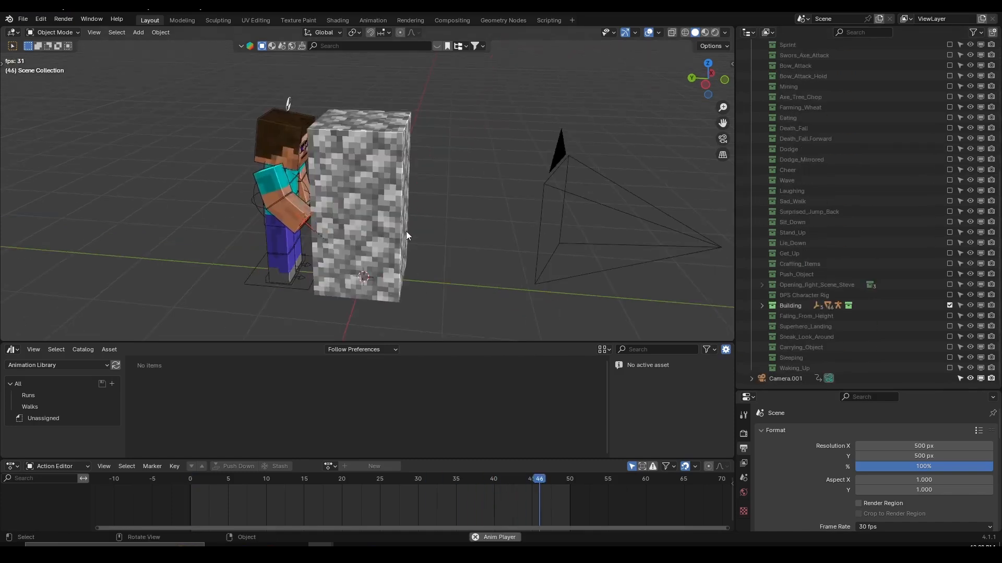
pyautogui.press('space')
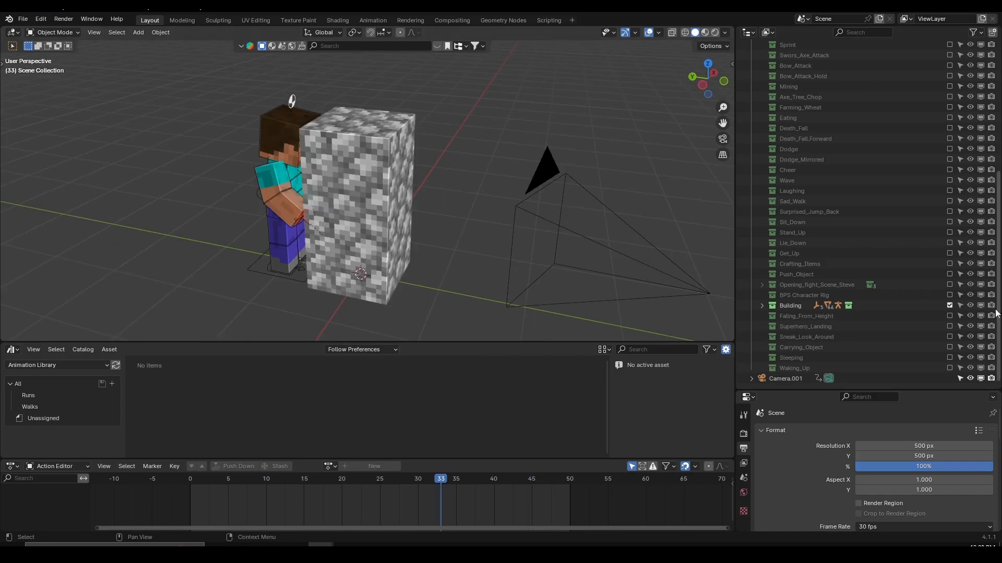
# Step: Replace the Building collection with Carrying_Object, play its animation, and hide the collection again
pyautogui.click(949, 305)
pyautogui.click(949, 347)
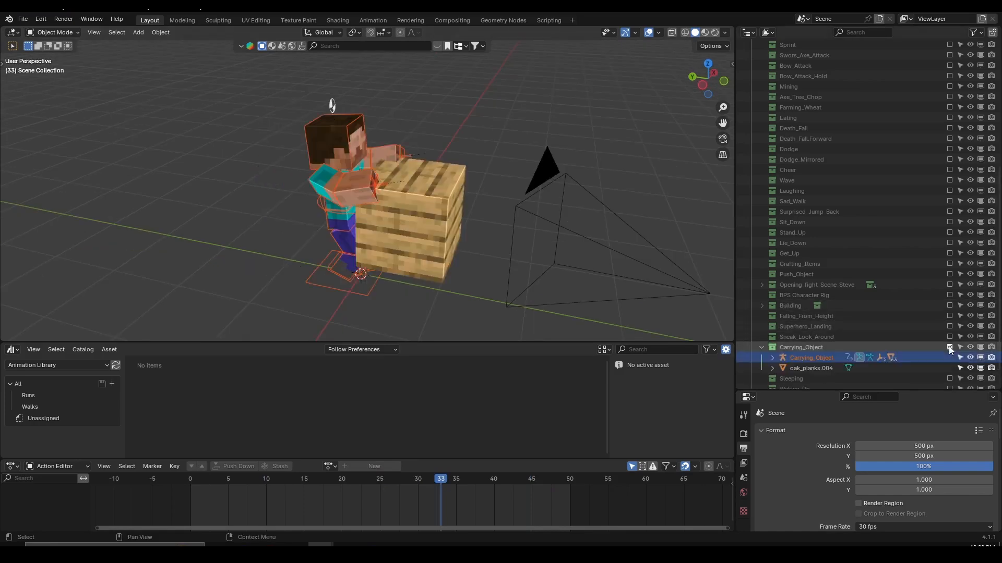
pyautogui.moveTo(375, 215)
pyautogui.mouseDown(button='middle')
pyautogui.moveTo(346, 222)
pyautogui.moveTo(378, 221)
pyautogui.mouseUp(button='middle')
pyautogui.press('space')
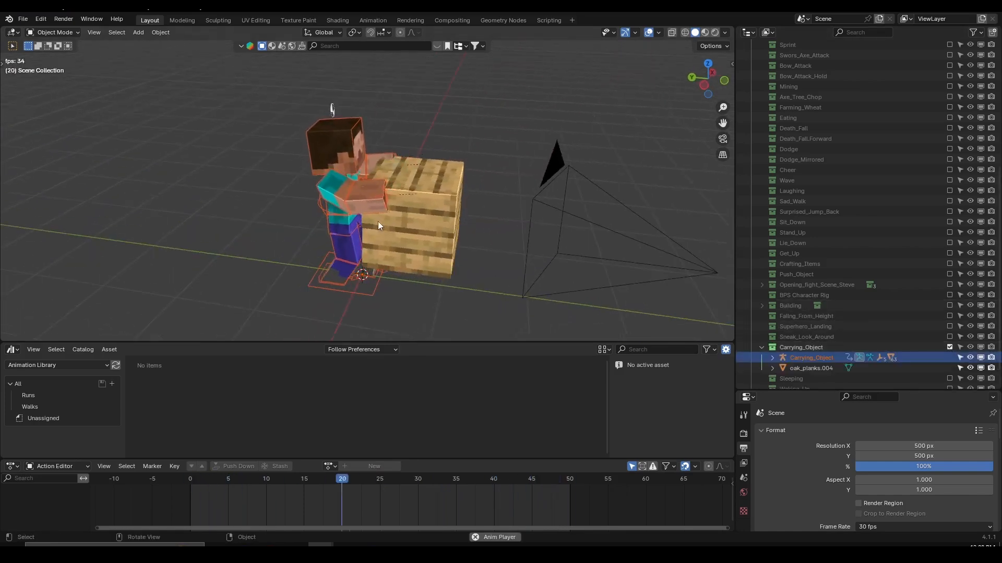
pyautogui.click(949, 348)
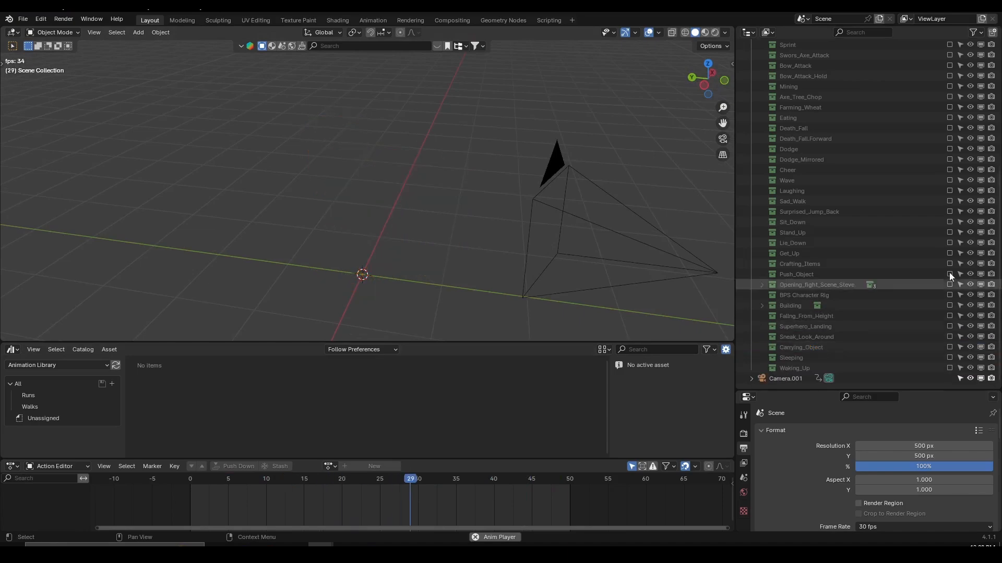
pyautogui.scroll(10, 933, 219)
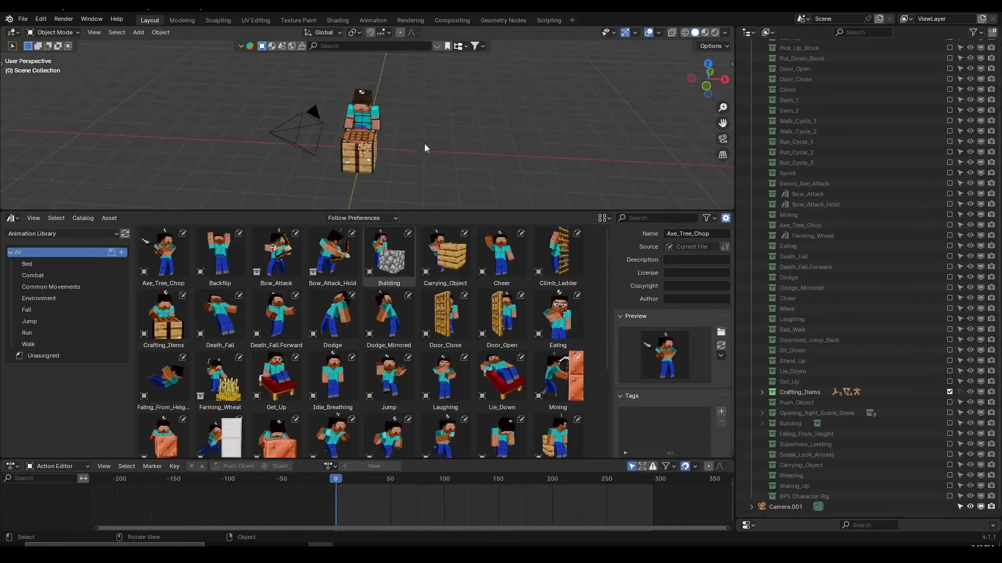
# Step: Examine all the animation assets in the complete library, with the crafting character viewed from the side
pyautogui.moveTo(424, 143); pyautogui.dragTo(506, 139, button='middle')
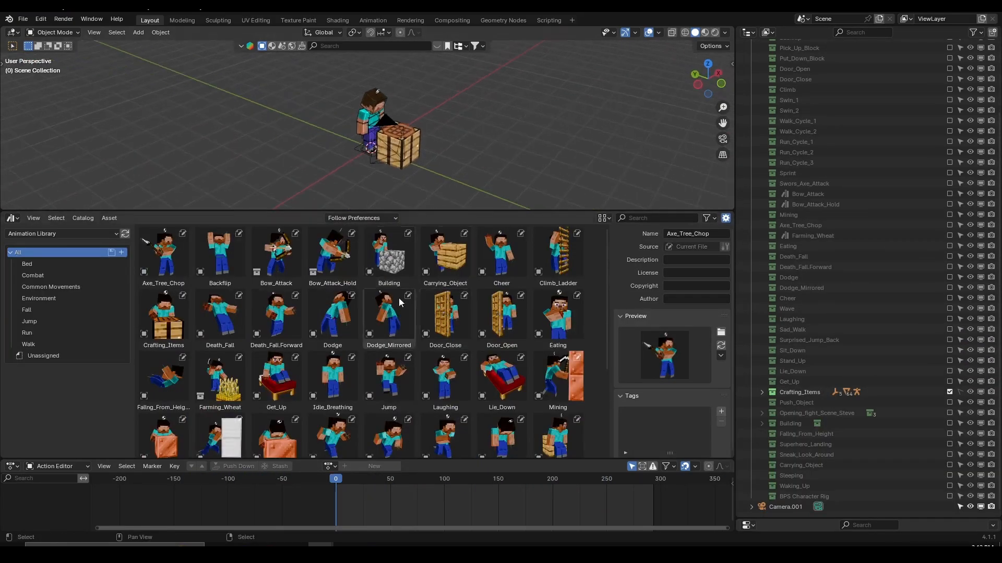
pyautogui.scroll(-2, 479, 266)
pyautogui.scroll(-1, 463, 266)
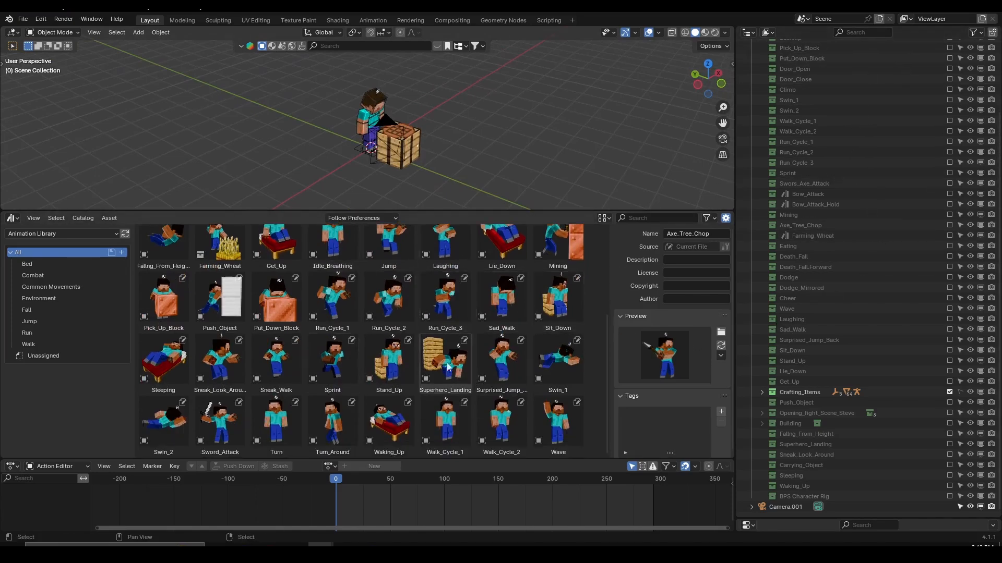
pyautogui.scroll(4, 207, 334)
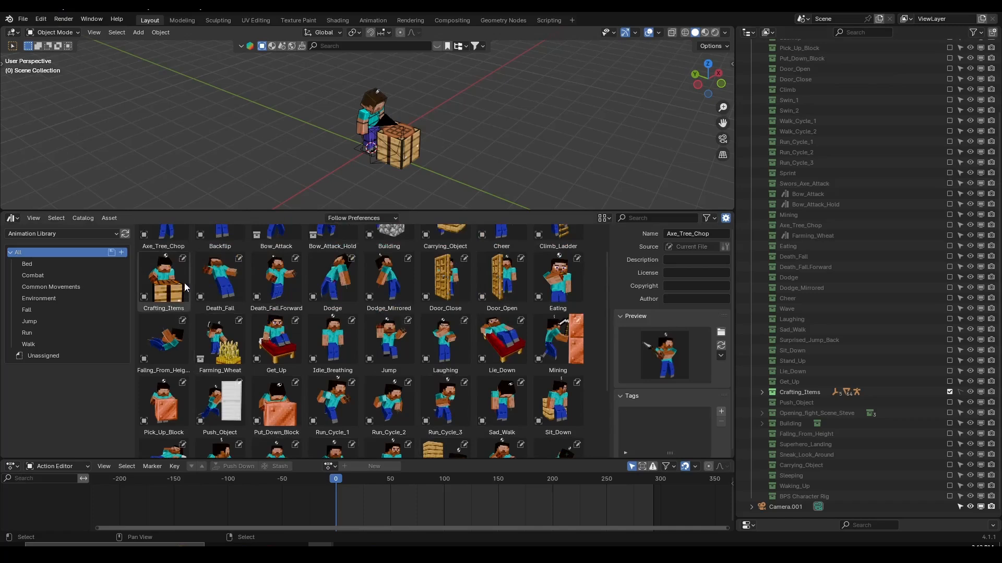
pyautogui.scroll(2, 184, 283)
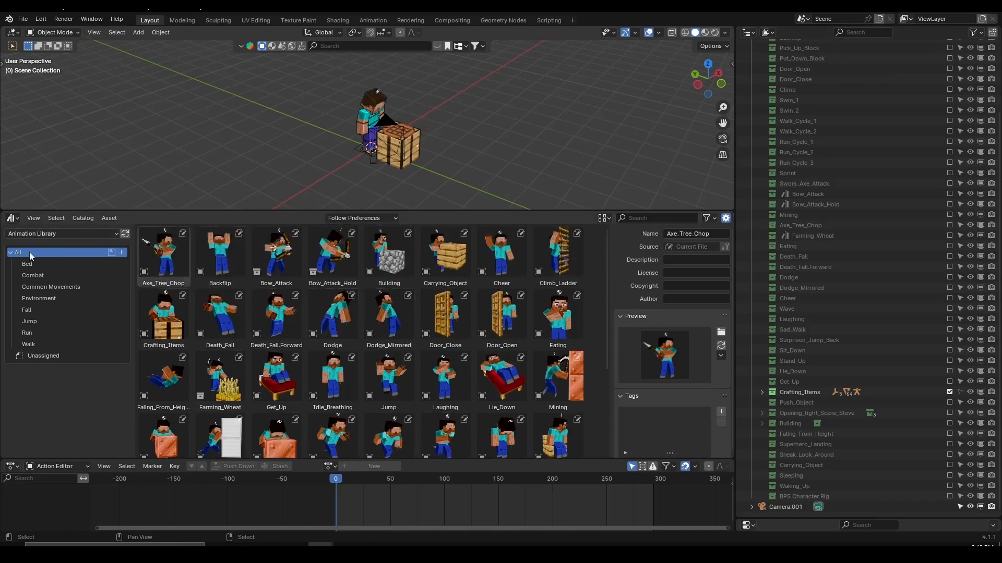
pyautogui.scroll(-7, 522, 295)
pyautogui.scroll(7, 424, 311)
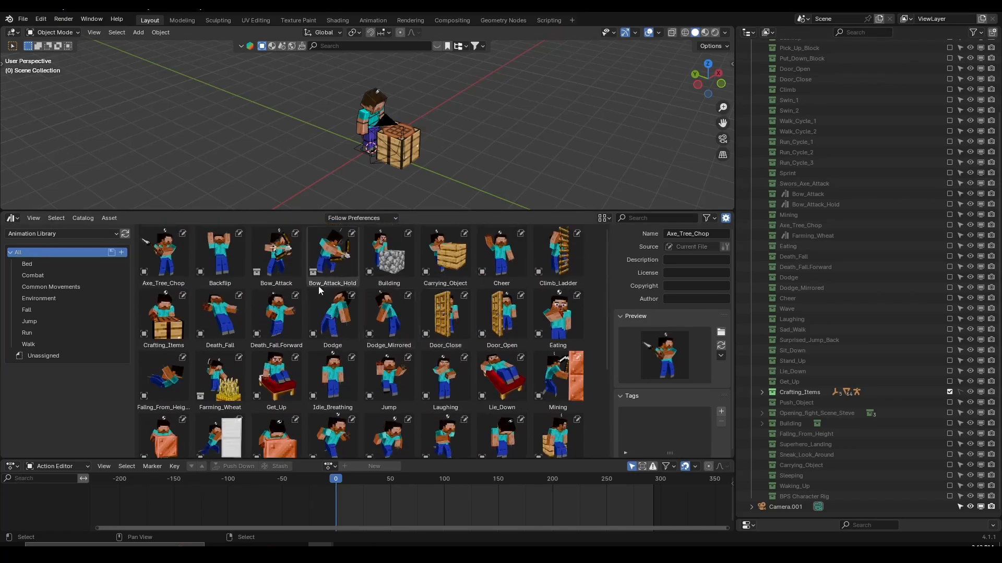
# Step: Browse the Bed, Combat, Common Movements, Environment and Fall catalogs of the animation library
pyautogui.click(60, 264)
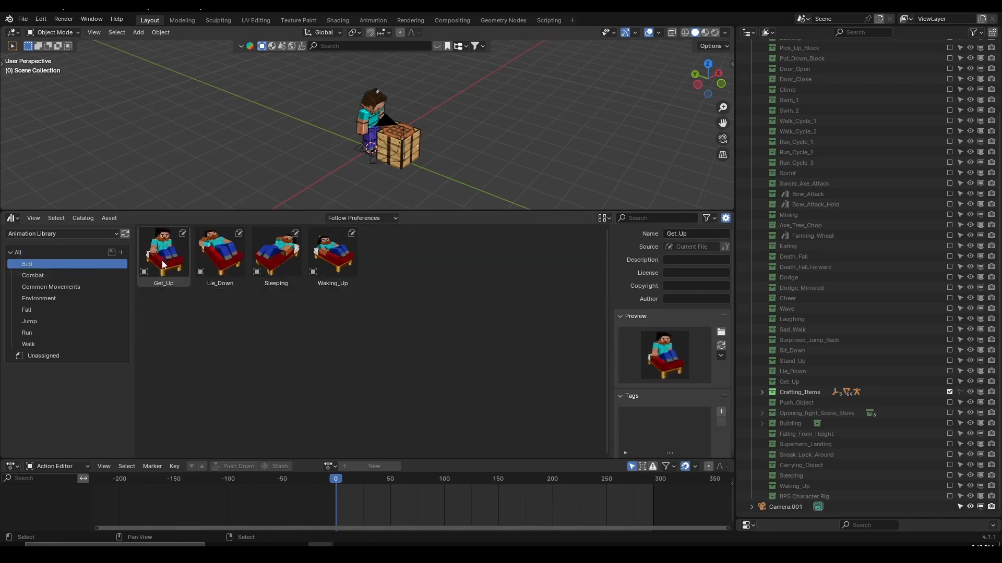
pyautogui.click(66, 277)
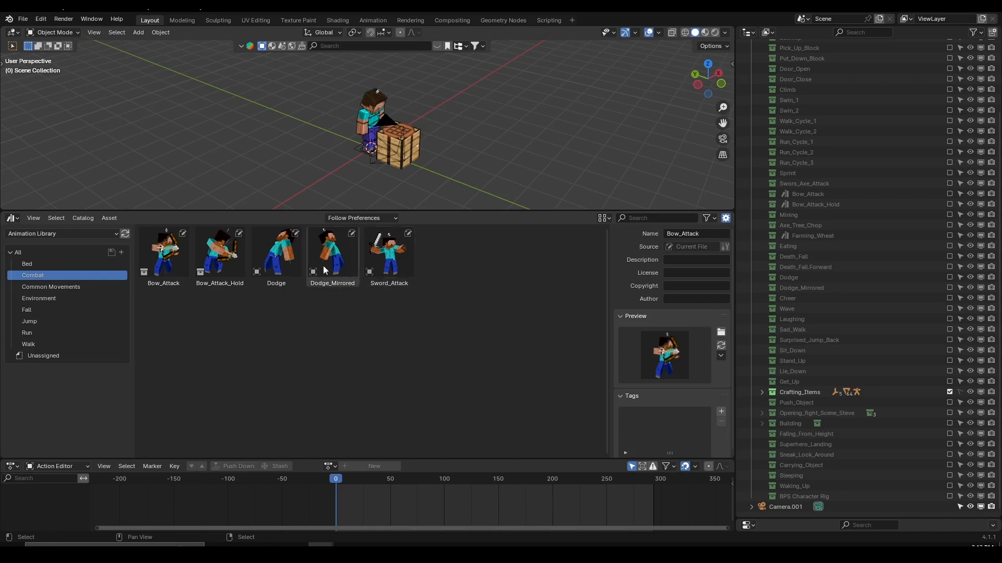
pyautogui.click(80, 287)
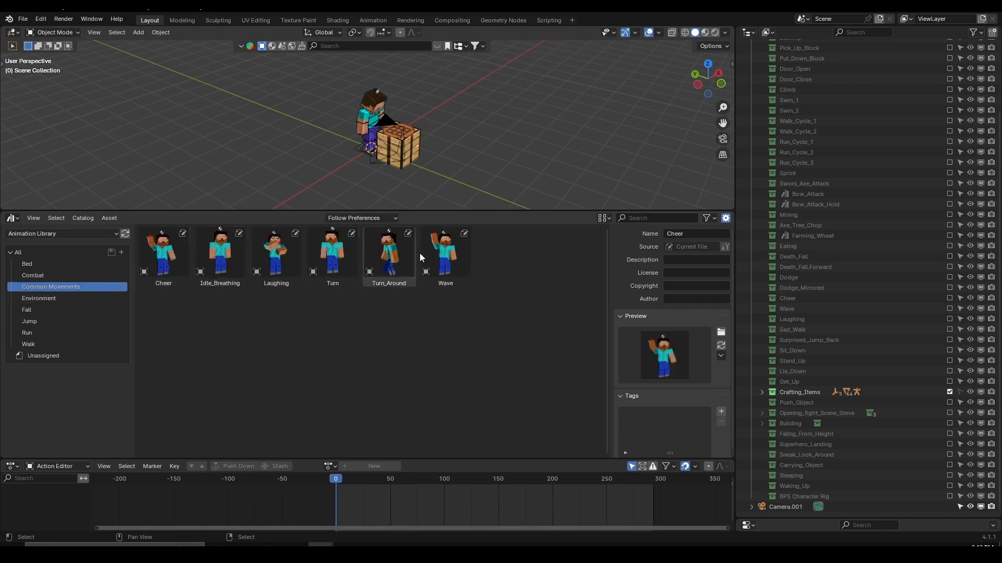
pyautogui.click(83, 298)
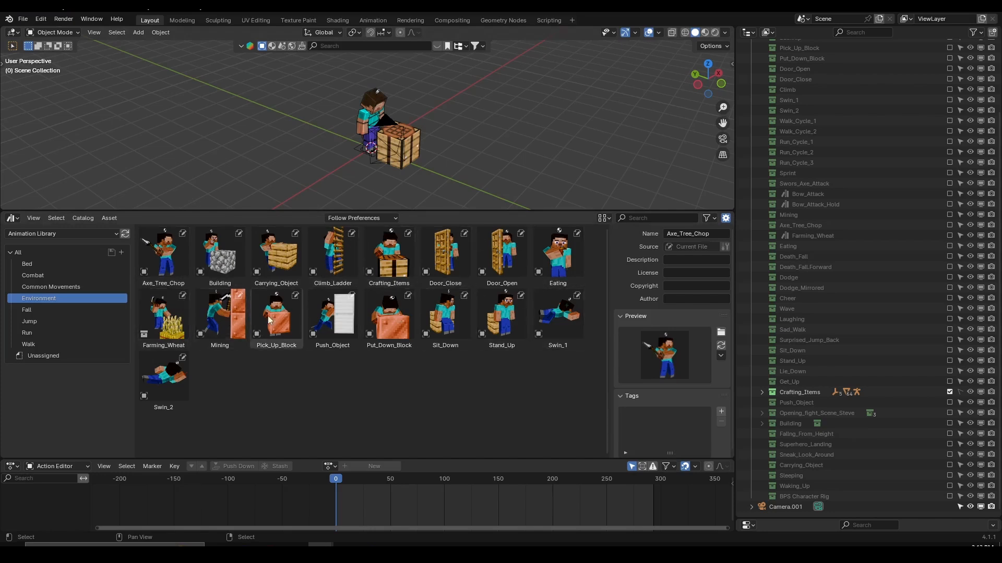
pyautogui.click(74, 311)
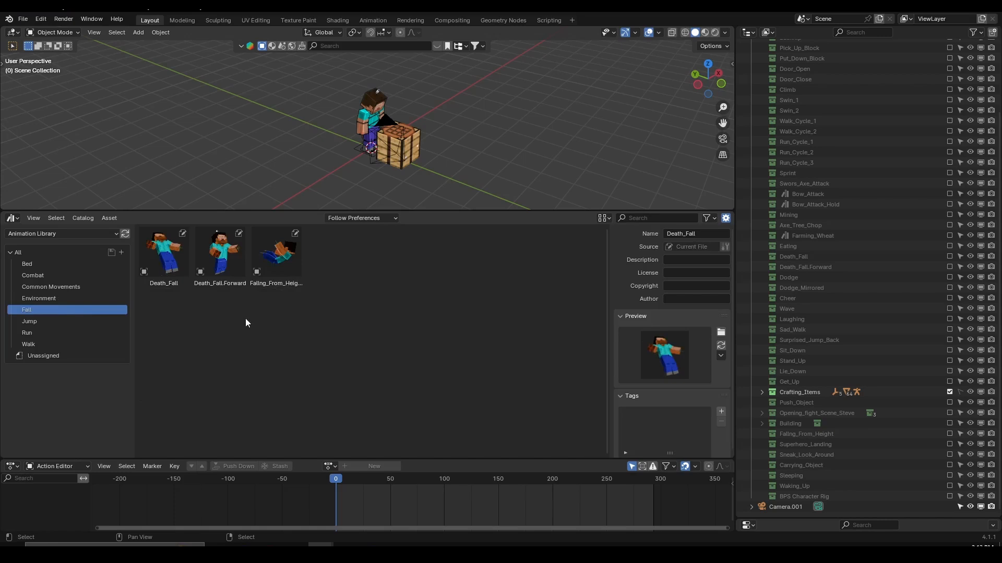
# Step: Browse the Jump, Run and Walk catalogs, and view the crafting character from another angle
pyautogui.click(88, 324)
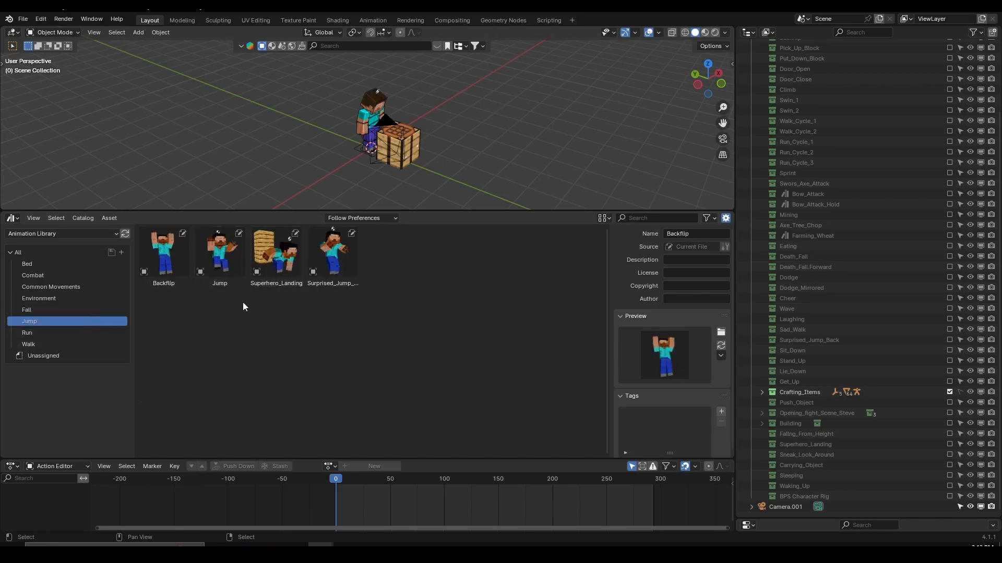
pyautogui.click(89, 332)
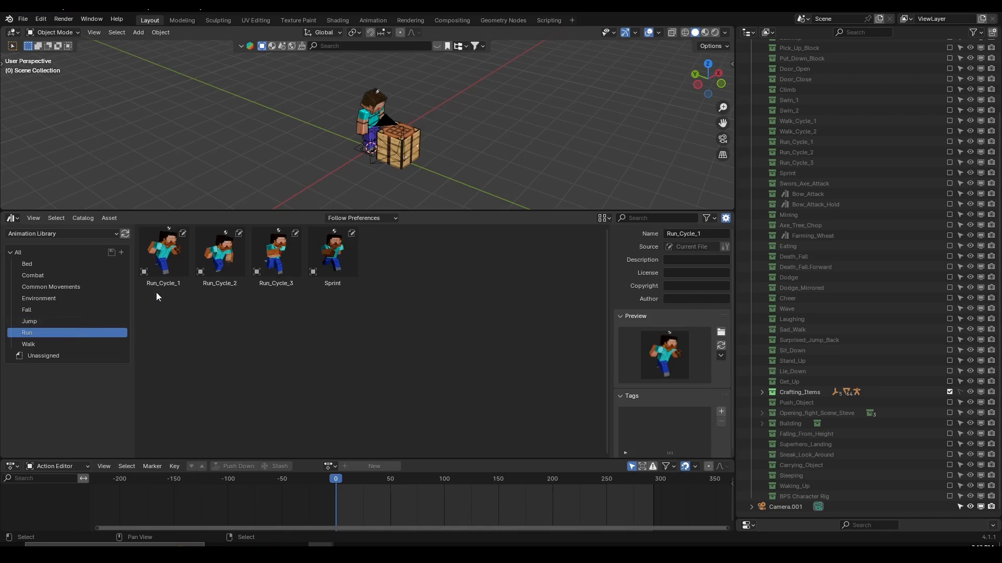
pyautogui.click(83, 343)
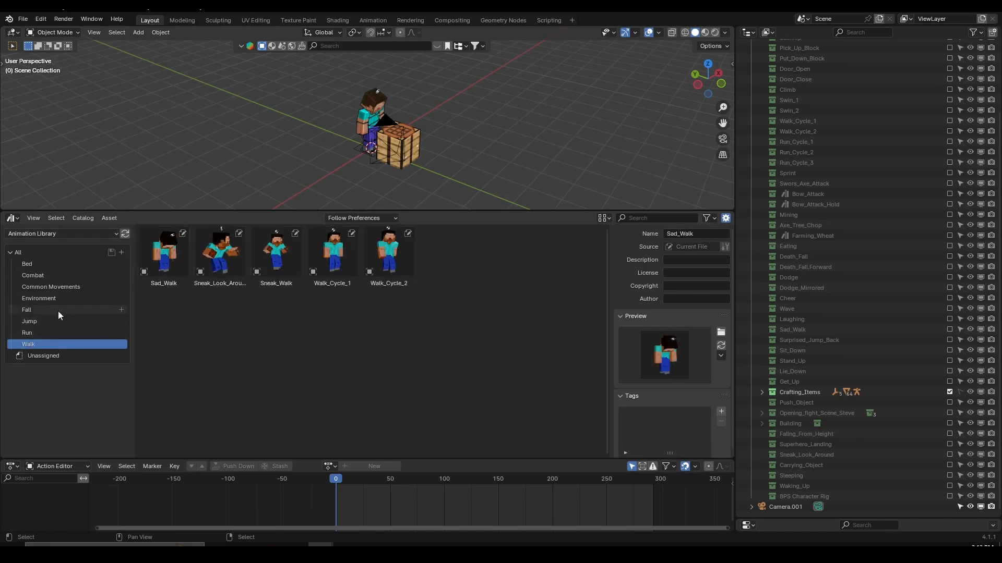
pyautogui.scroll(-2, 404, 166)
pyautogui.moveTo(440, 142); pyautogui.dragTo(420, 144, button='middle')
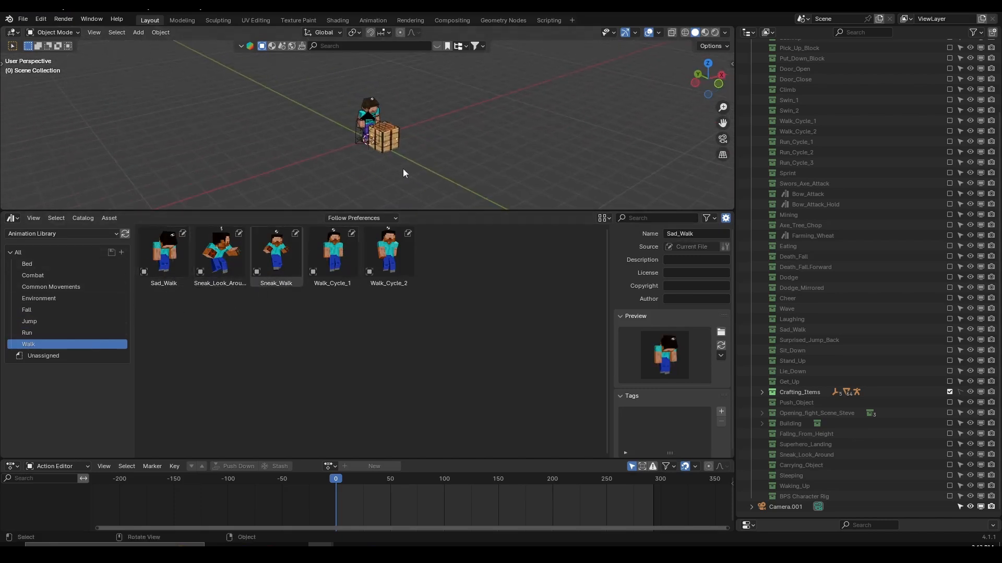
pyautogui.scroll(1, 448, 139)
pyautogui.moveTo(447, 139)
pyautogui.mouseDown(button='middle')
pyautogui.moveTo(388, 146)
pyautogui.moveTo(428, 137)
pyautogui.mouseUp(button='middle')
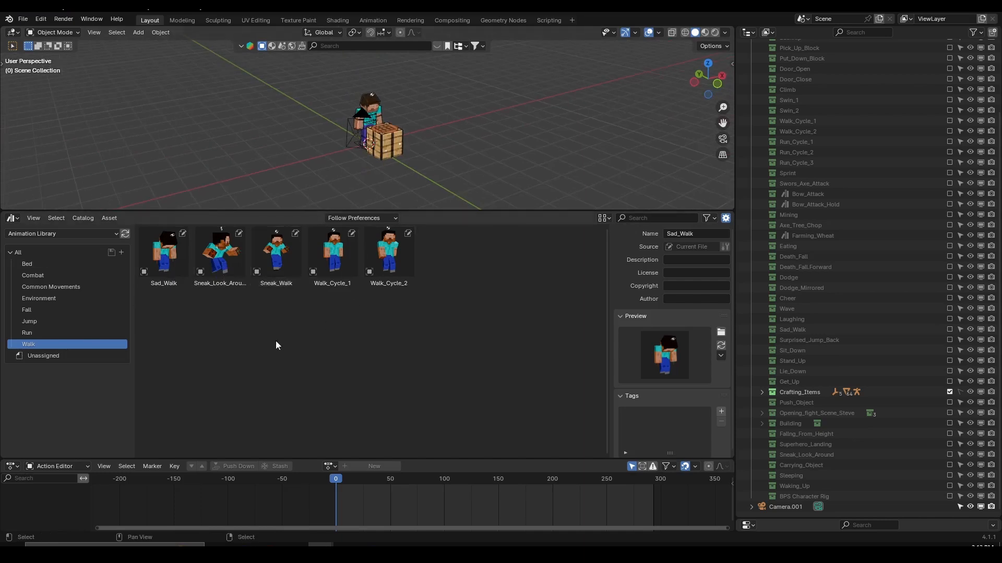
# Step: Show all catalogs of the animation library together and examine the full set of assets alongside the crafting character
pyautogui.moveTo(453, 210); pyautogui.dragTo(451, 281)
pyautogui.click(81, 324)
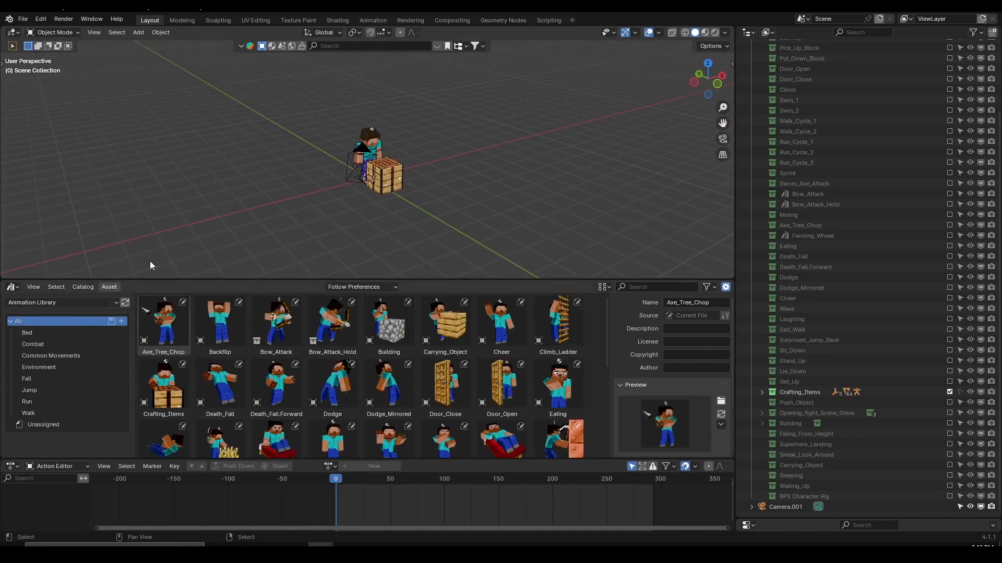
pyautogui.moveTo(375, 168)
pyautogui.mouseDown(button='middle')
pyautogui.moveTo(446, 169)
pyautogui.moveTo(374, 165)
pyautogui.mouseUp(button='middle')
pyautogui.moveTo(365, 279); pyautogui.dragTo(367, 210)
pyautogui.scroll(-2, 292, 334)
pyautogui.scroll(2, 386, 293)
pyautogui.moveTo(425, 146); pyautogui.dragTo(376, 204, button='middle')
pyautogui.scroll(-3, 368, 286)
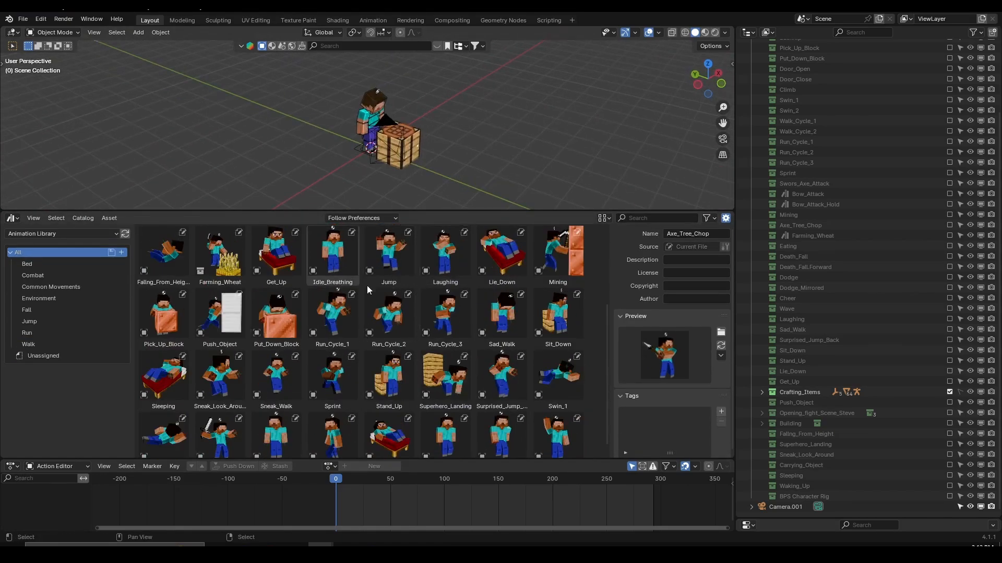
pyautogui.scroll(3, 435, 342)
# Step: Review the Bed, Combat, Common Movements and Environment catalogs one after another
pyautogui.click(93, 264)
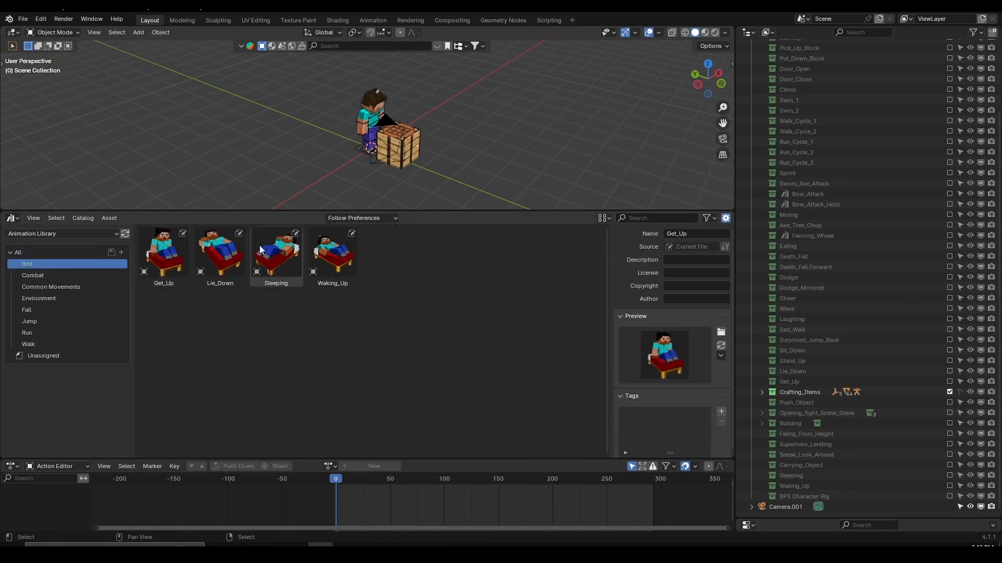
pyautogui.click(96, 275)
pyautogui.click(99, 287)
pyautogui.click(99, 299)
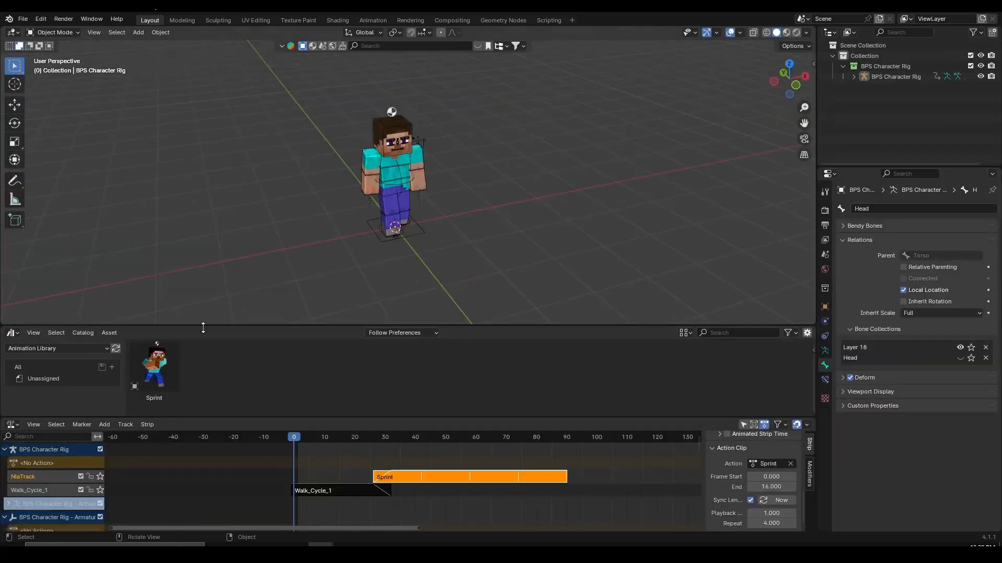
# Step: Bring the library animation onto the character rig and choose its action in the Action Editor
pyautogui.moveTo(211, 370); pyautogui.dragTo(553, 259)
pyautogui.moveTo(554, 255); pyautogui.dragTo(548, 187, button='middle')
pyautogui.click(13, 425)
pyautogui.click(130, 320)
pyautogui.click(372, 425)
pyautogui.click(396, 312)
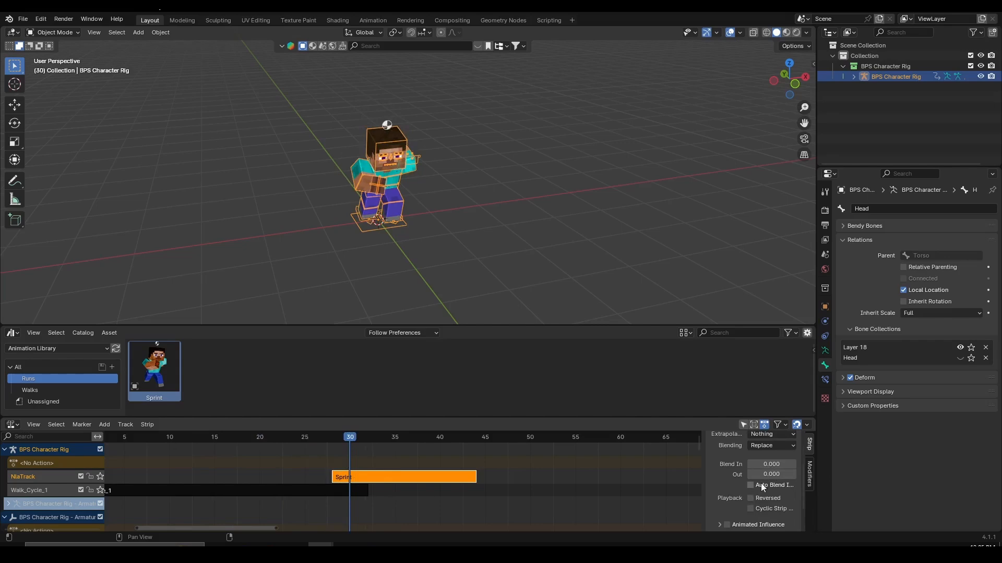
# Step: Enable Auto Blend In/Out on both the Sprint strip and the Walk_Cycle_1 strip
pyautogui.click(761, 486)
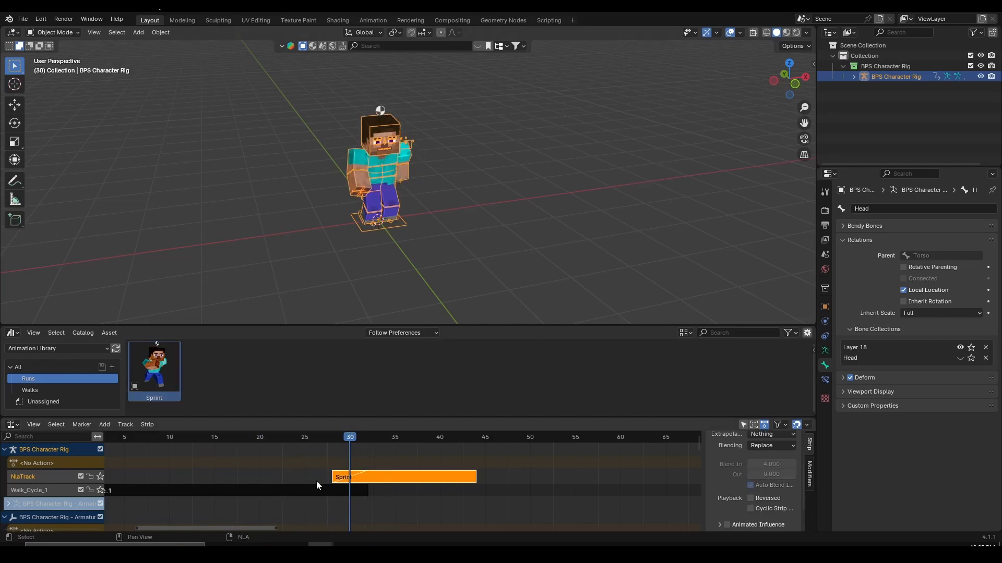
pyautogui.click(301, 494)
pyautogui.click(753, 486)
# Step: Set the Sprint strip's action clip to repeat 4 times
pyautogui.click(441, 476)
pyautogui.scroll(-5, 756, 480)
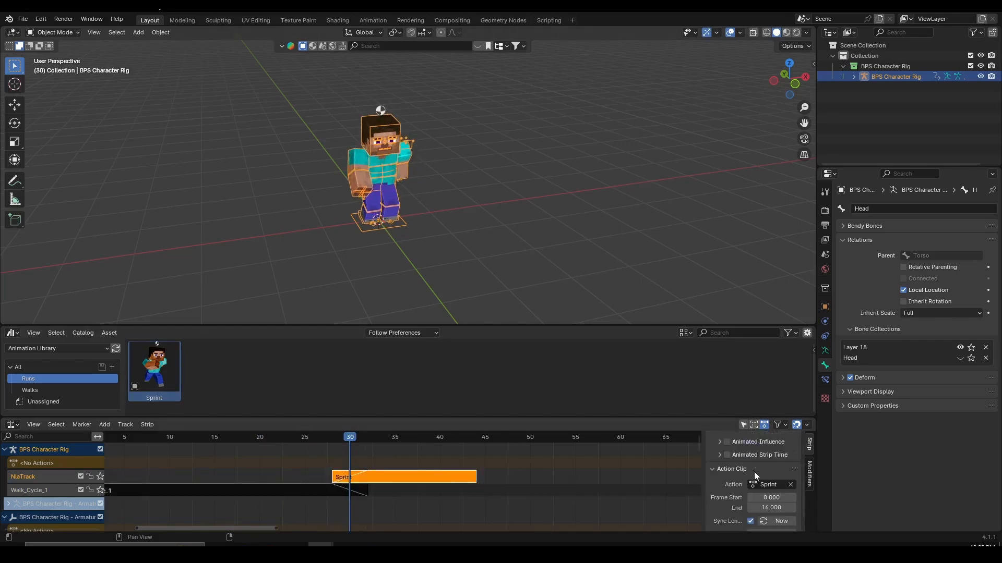
pyautogui.moveTo(771, 523); pyautogui.dragTo(835, 523)
pyautogui.scroll(-14, 480, 494)
# Step: Play the blended walk-to-sprint animation from the first frame, and display the Walks catalog
pyautogui.hotkey('shift', 'Left')
pyautogui.press('space')
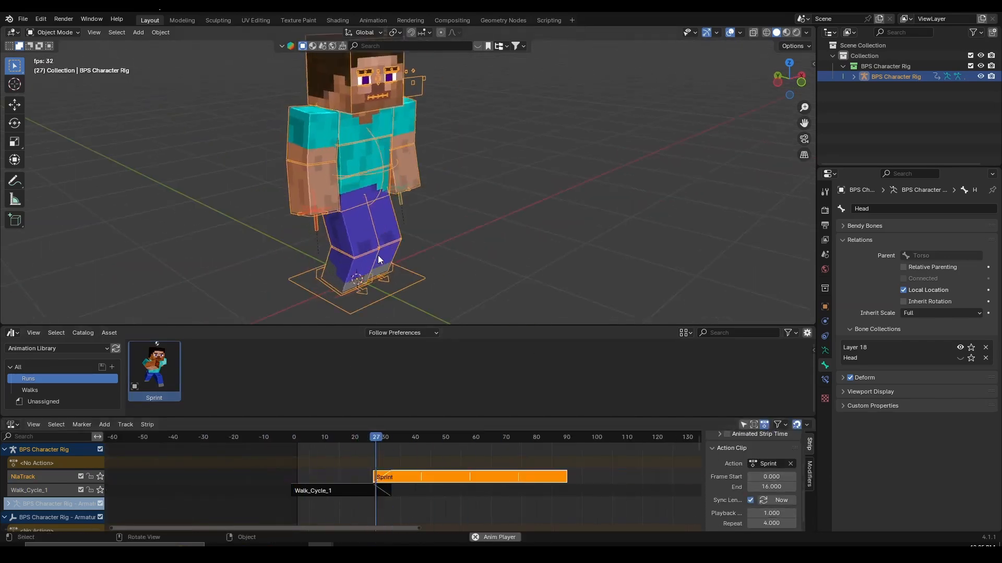
pyautogui.press('space')
pyautogui.click(63, 389)
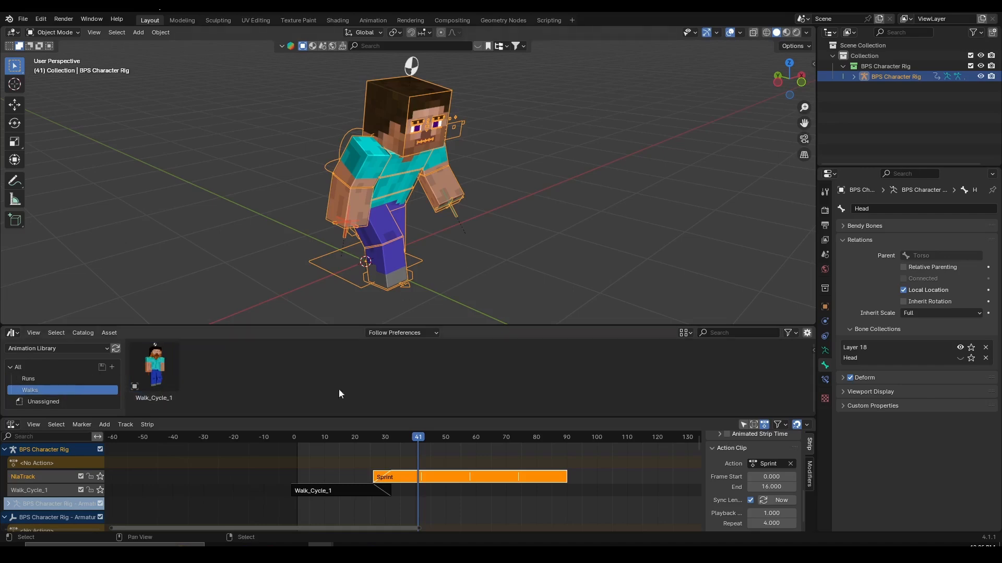
# Step: Replay the sprint animation, and scrub from the start of the walk strip through the blend to frame 33
pyautogui.press('space')
pyautogui.scroll(-2, 460, 229)
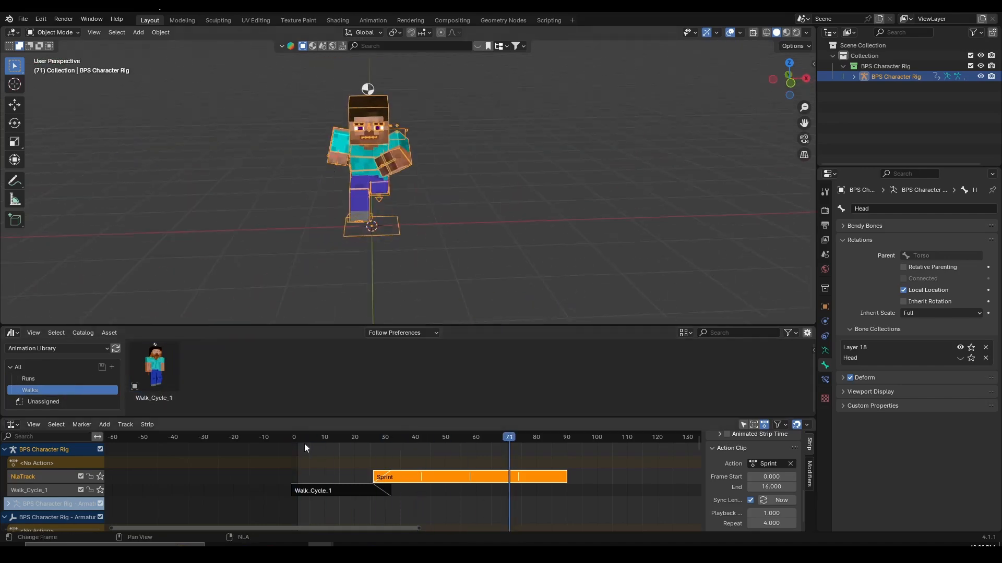
pyautogui.click(303, 442)
pyautogui.moveTo(308, 442); pyautogui.dragTo(397, 439)
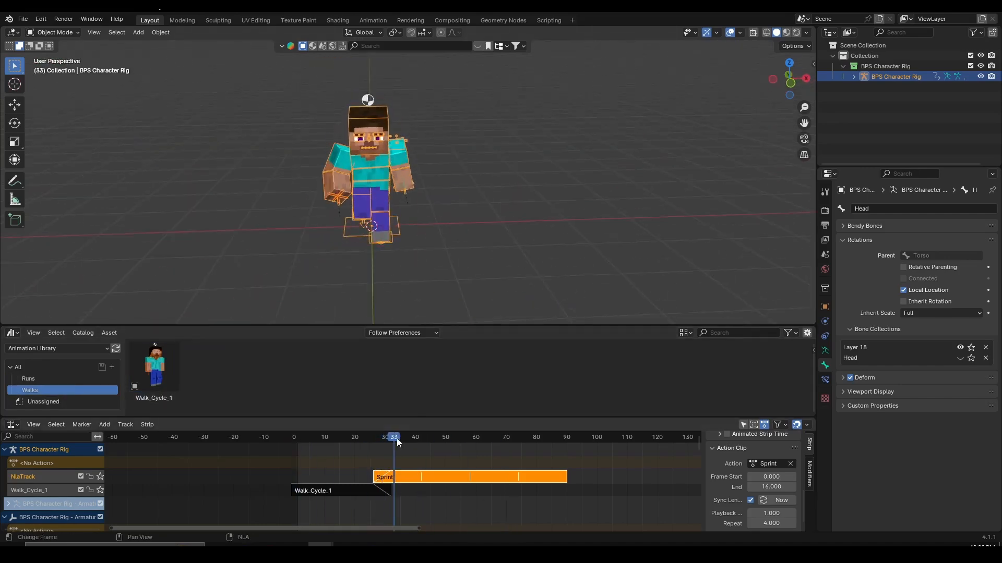